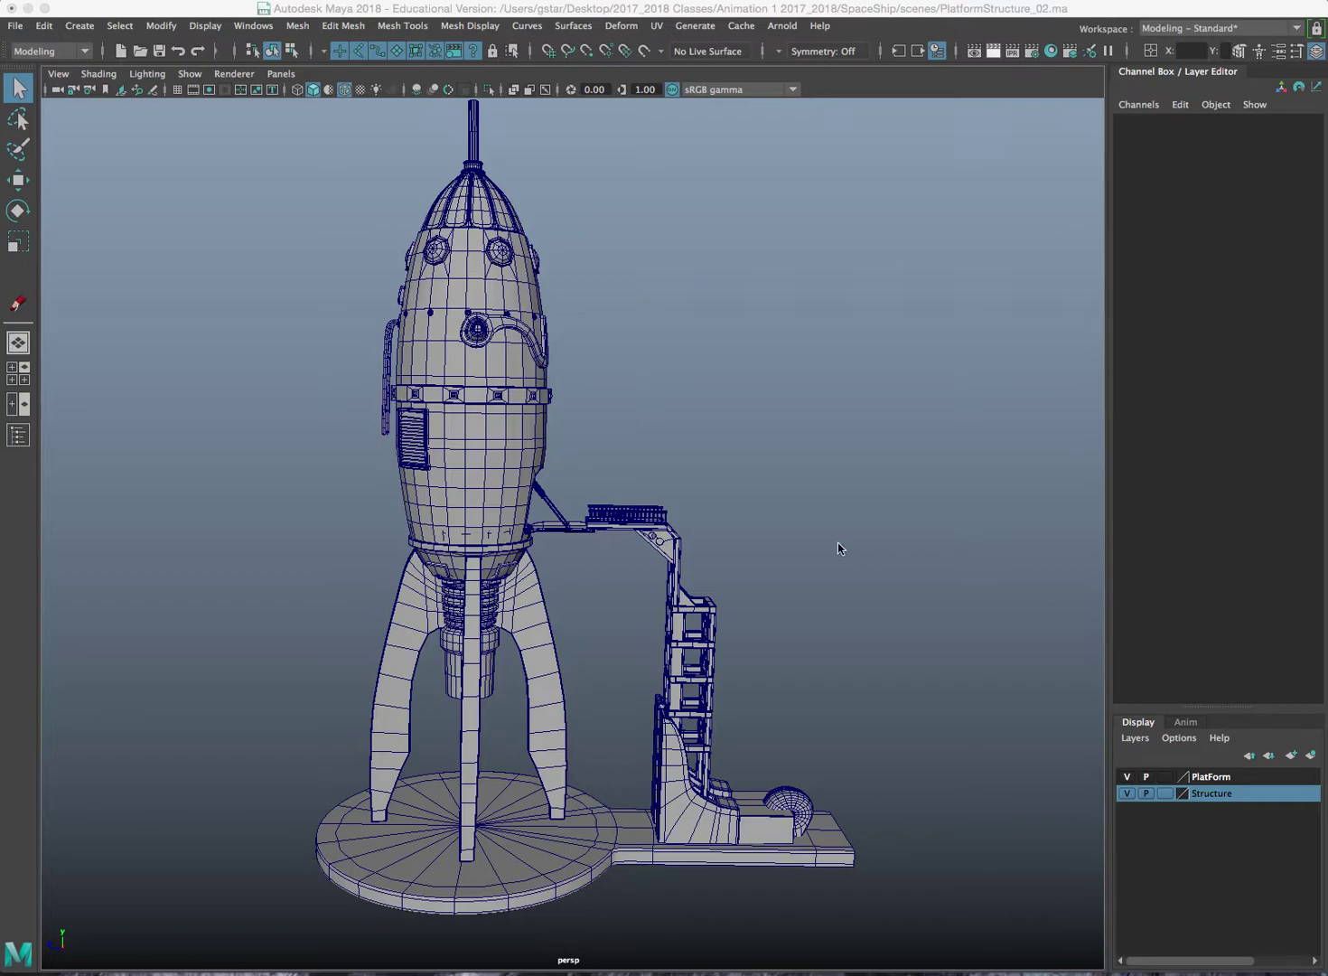
- Open BGrocketship.jpg in Preview from the sourceimages folder of the Animation 1 2017_2018 SpaceShip project
{"action": "left_click_drag", "start_coordinate": [837, 548], "coordinate": [795, 565], "text": "alt"}
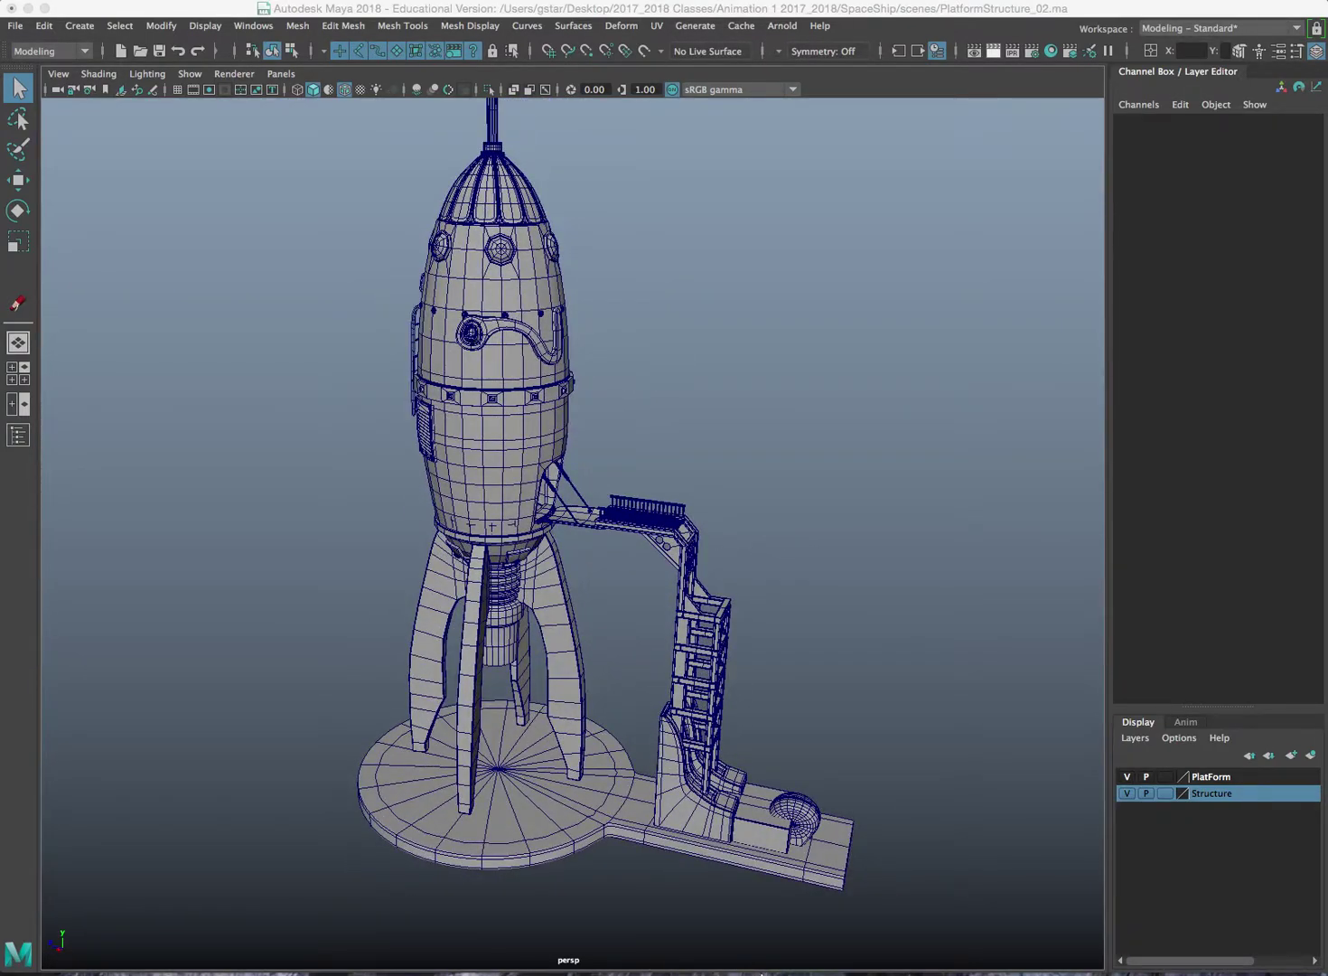
{"action": "mouse_move", "coordinate": [386, 959]}
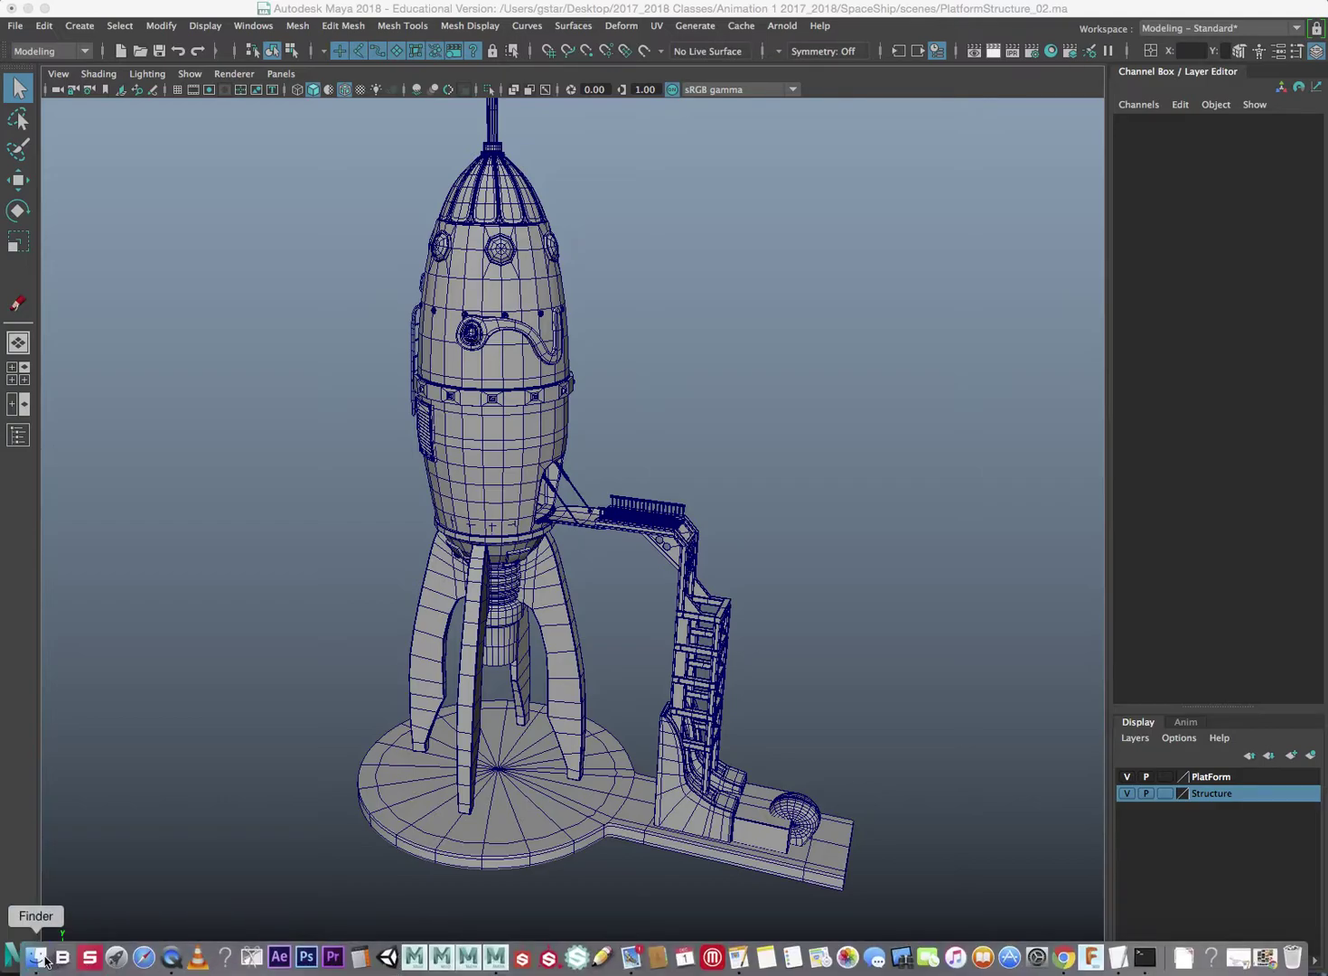
{"action": "left_click", "coordinate": [45, 963]}
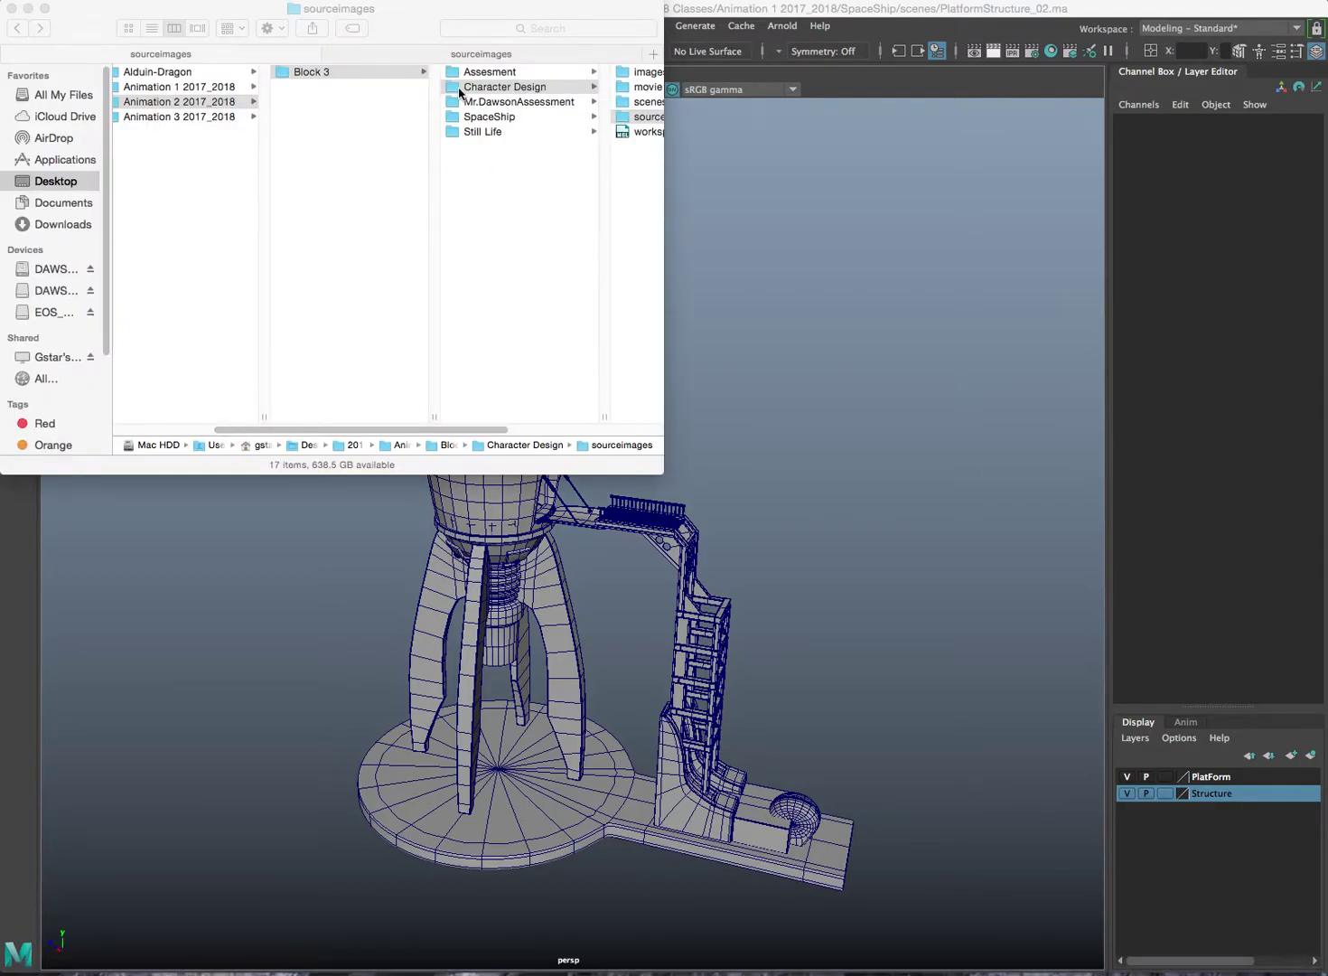
{"action": "left_click", "coordinate": [219, 88]}
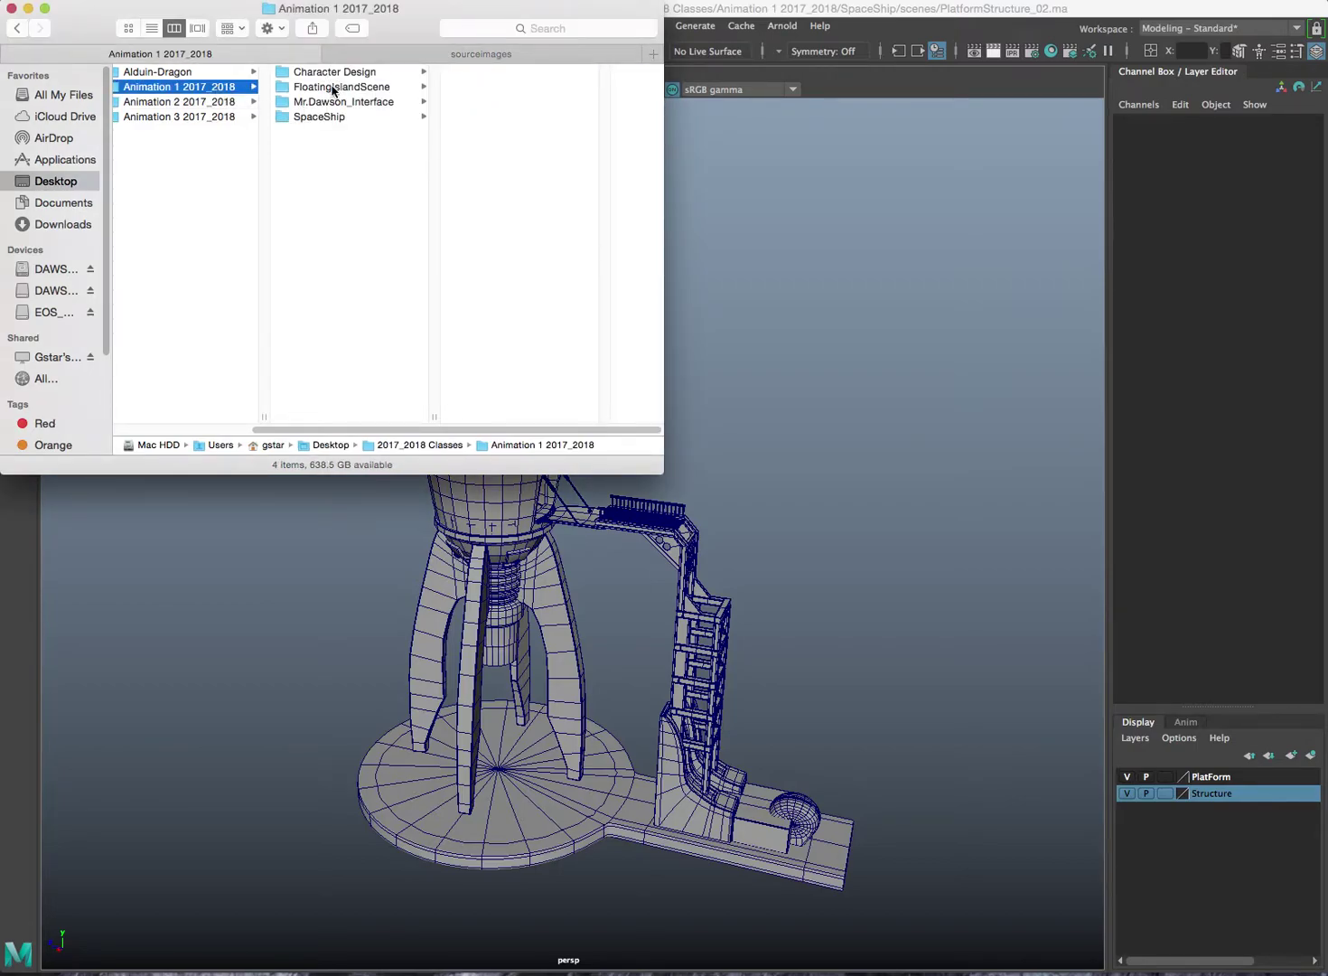
{"action": "left_click", "coordinate": [320, 117]}
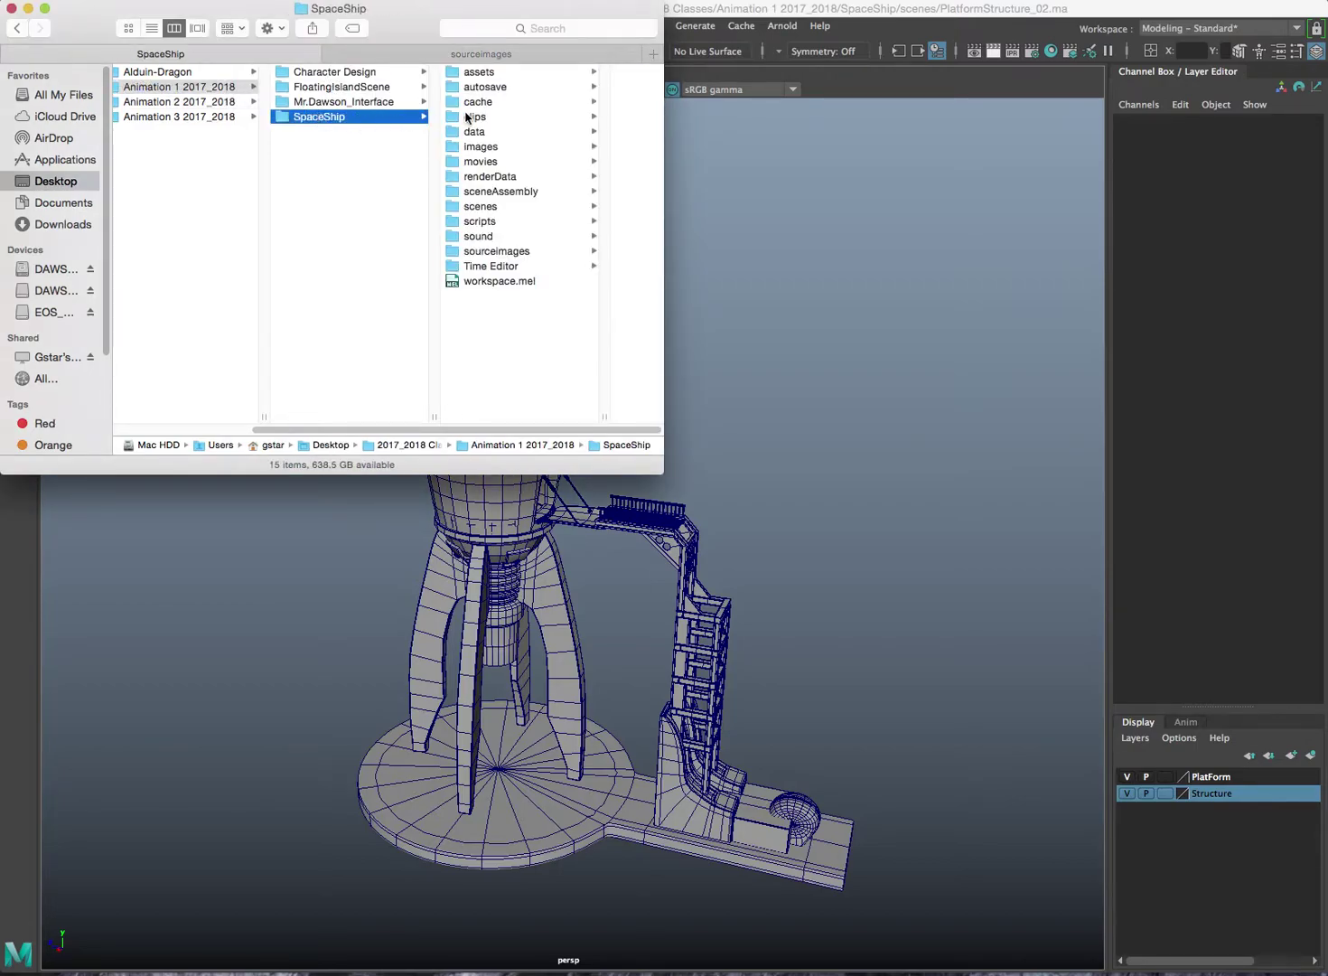
{"action": "left_click", "coordinate": [495, 253]}
{"action": "left_click", "coordinate": [545, 88]}
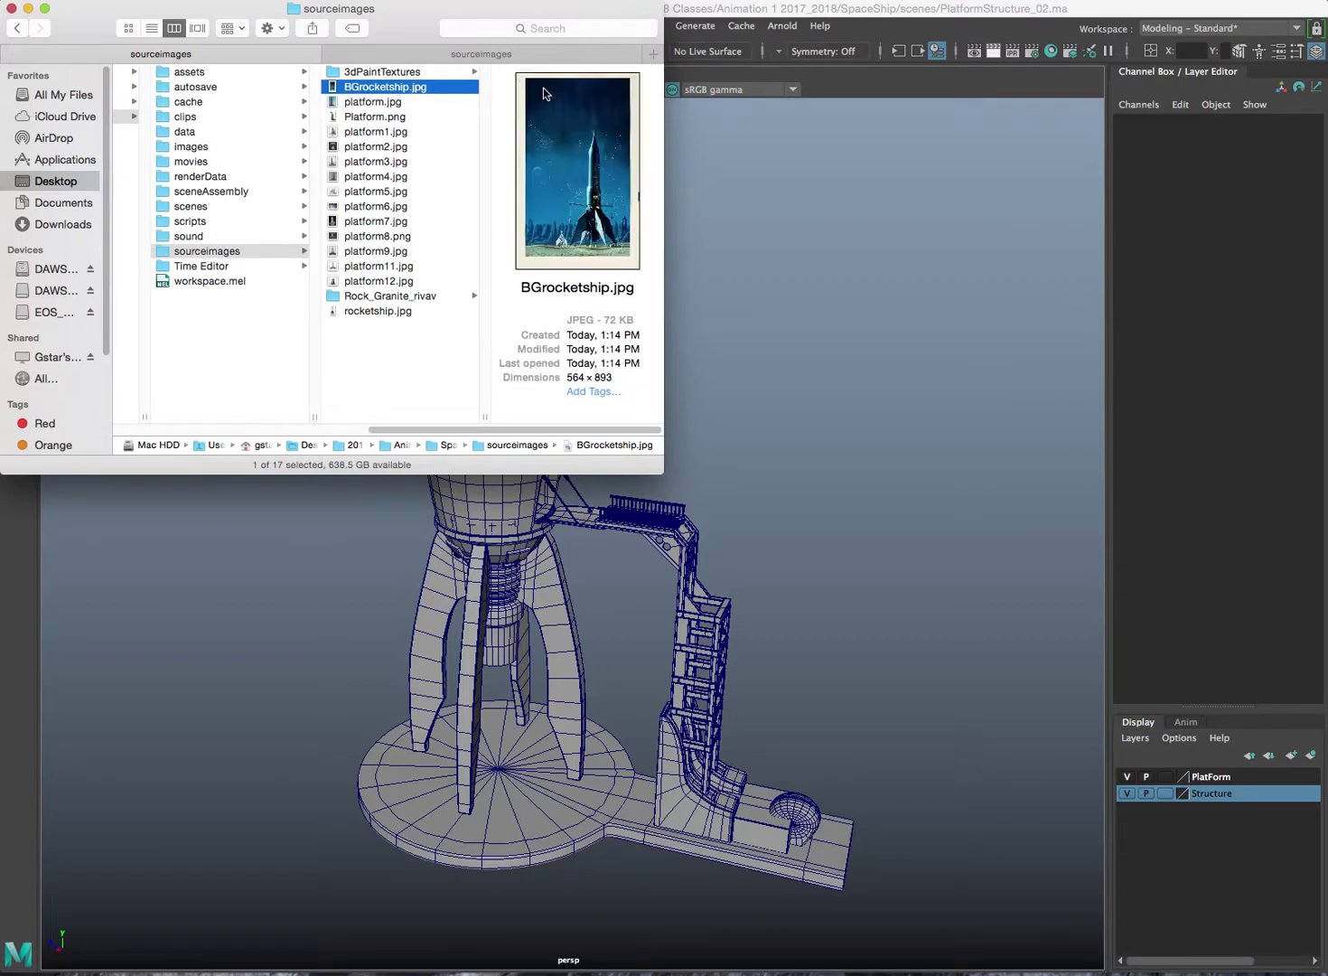
{"action": "double_click", "coordinate": [401, 88]}
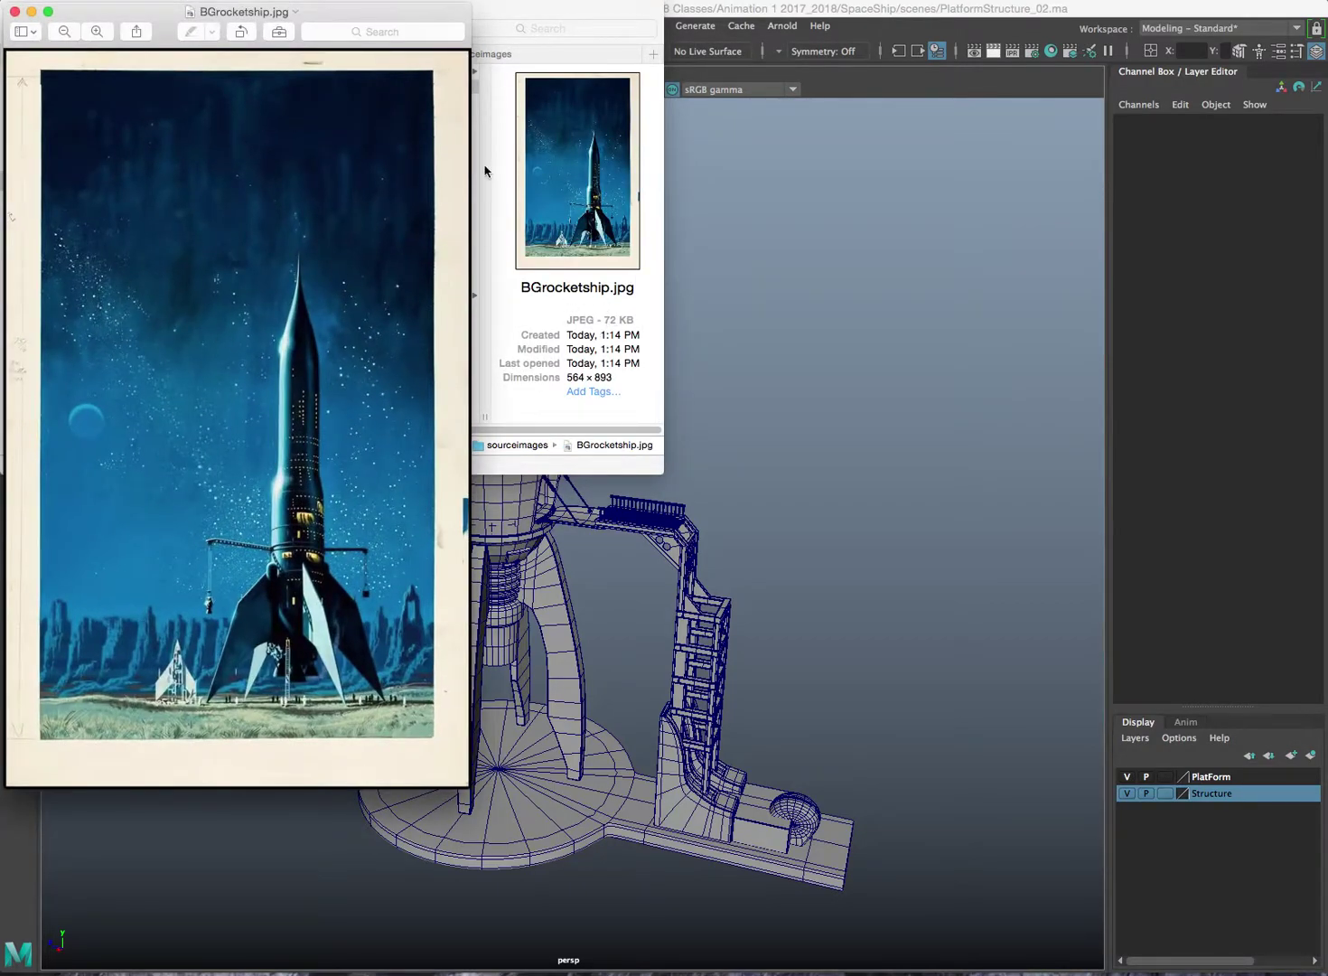
- Enlarge the BGrocketship.jpg window to examine its composition, and close the image and Finder windows to return to Maya
{"action": "left_click_drag", "start_coordinate": [469, 10], "coordinate": [594, 2]}
{"action": "left_click_drag", "start_coordinate": [592, 788], "coordinate": [804, 966]}
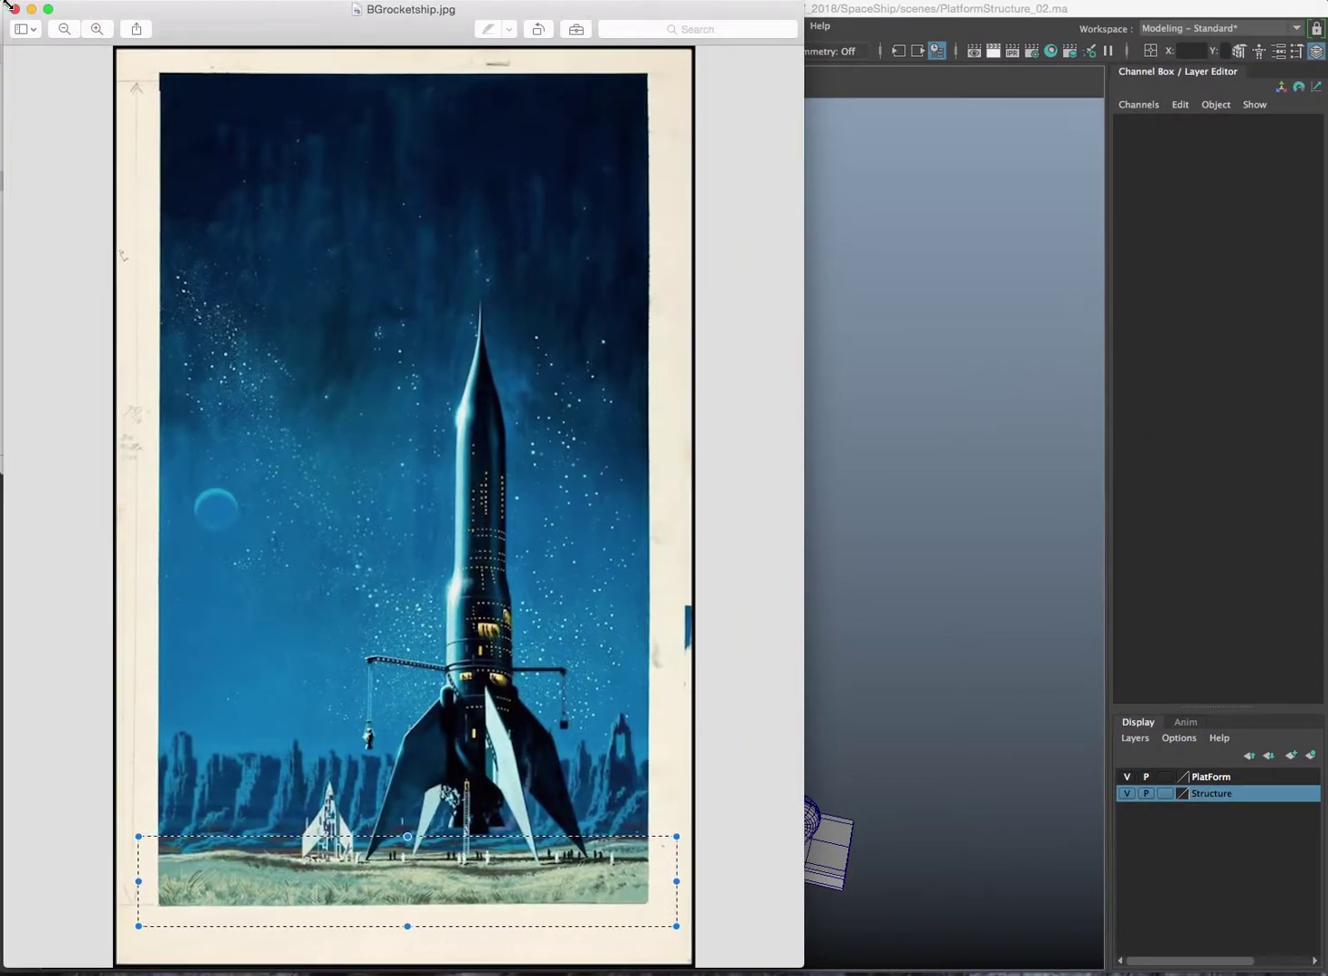
{"action": "left_click", "coordinate": [13, 9]}
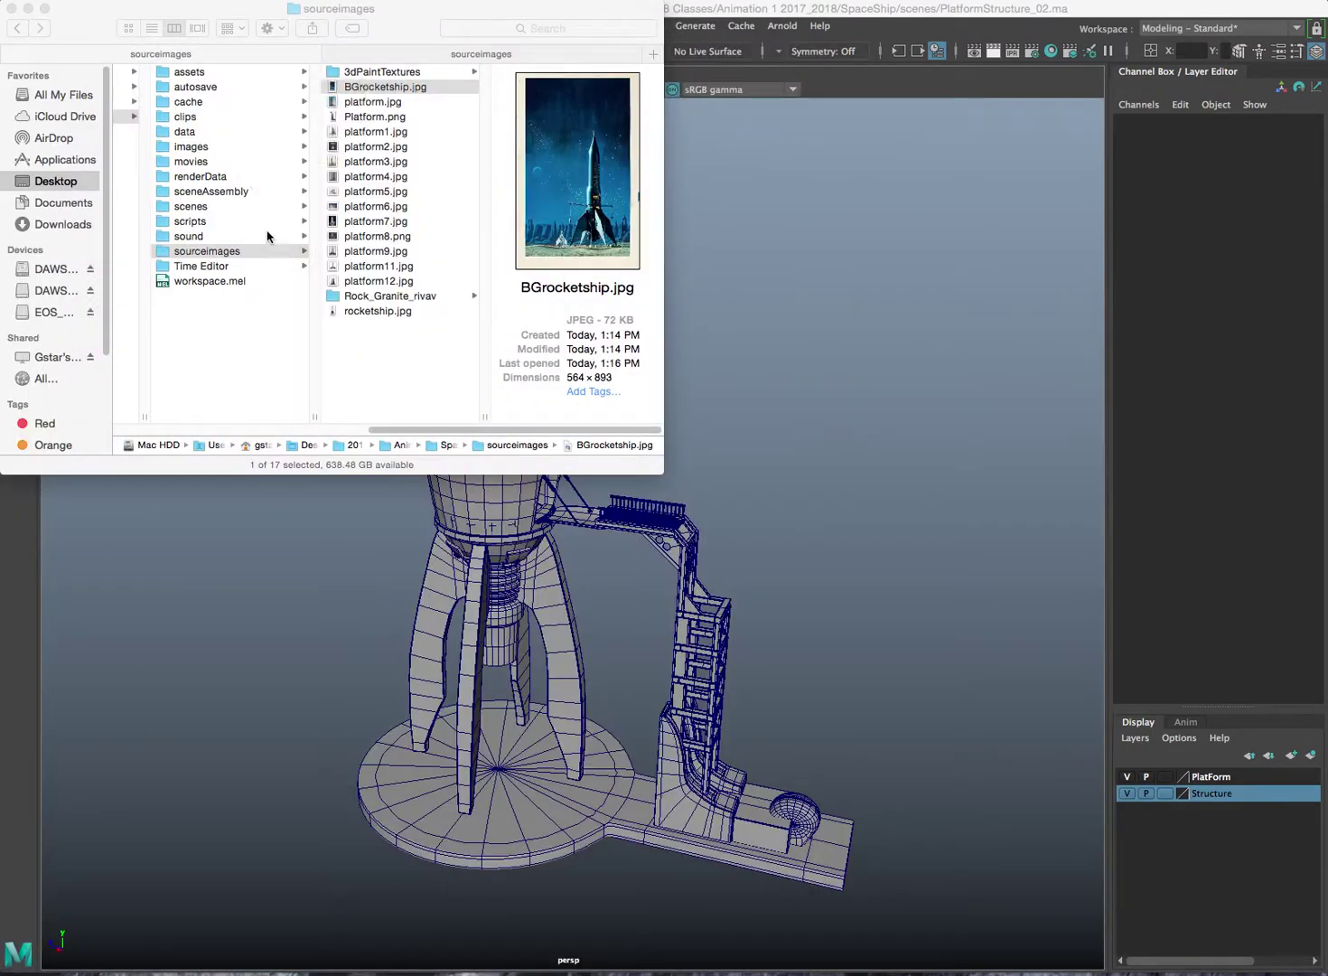
{"action": "left_click", "coordinate": [12, 9]}
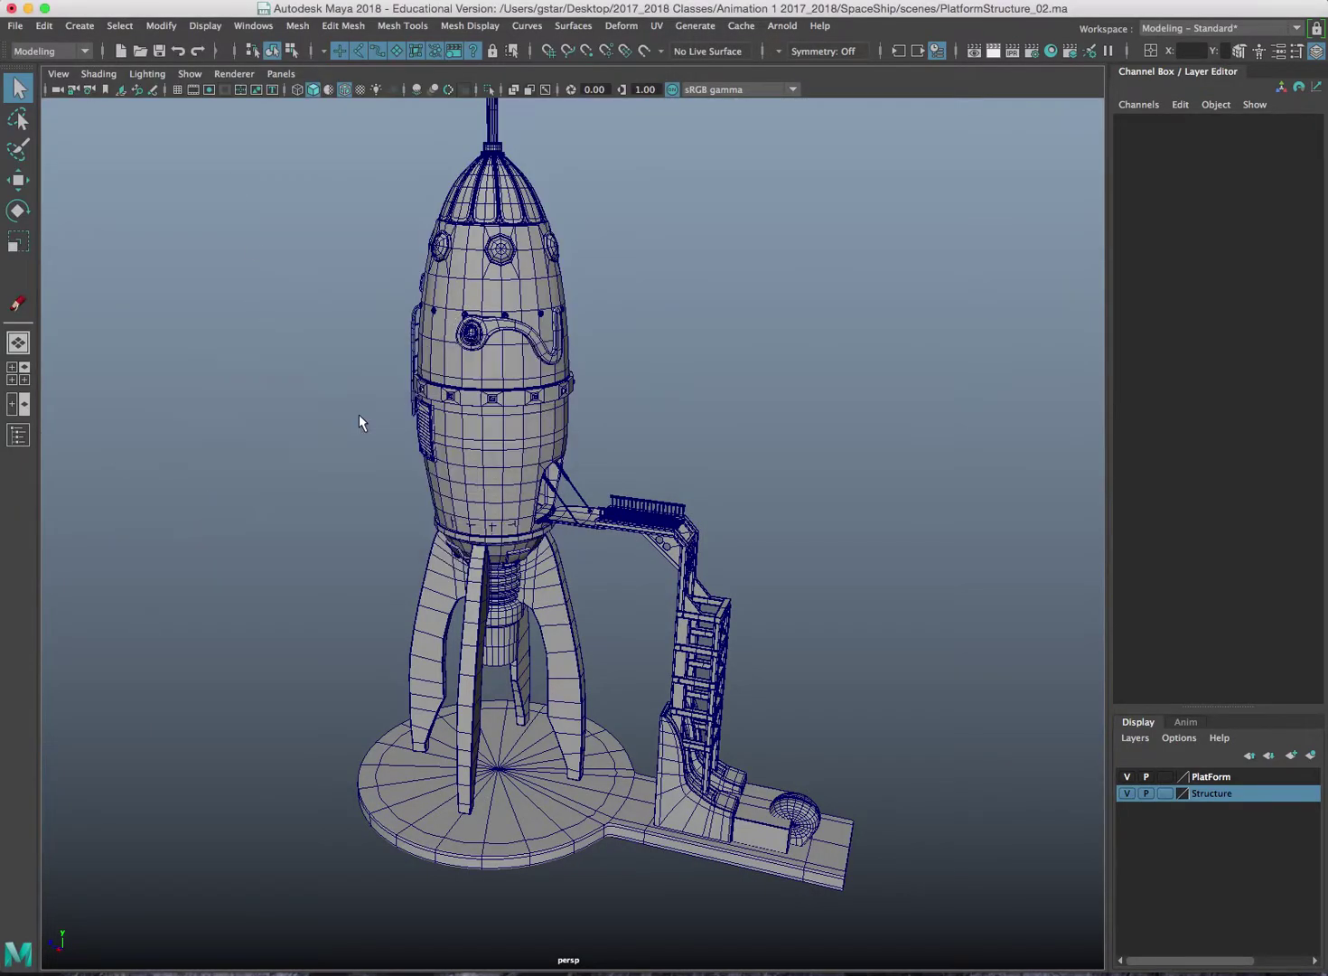
- Import BGrocketship.jpg from the SpaceShip project's sourceimages folder as an image plane in the front view
{"action": "key", "text": "space"}
{"action": "key", "text": "space"}
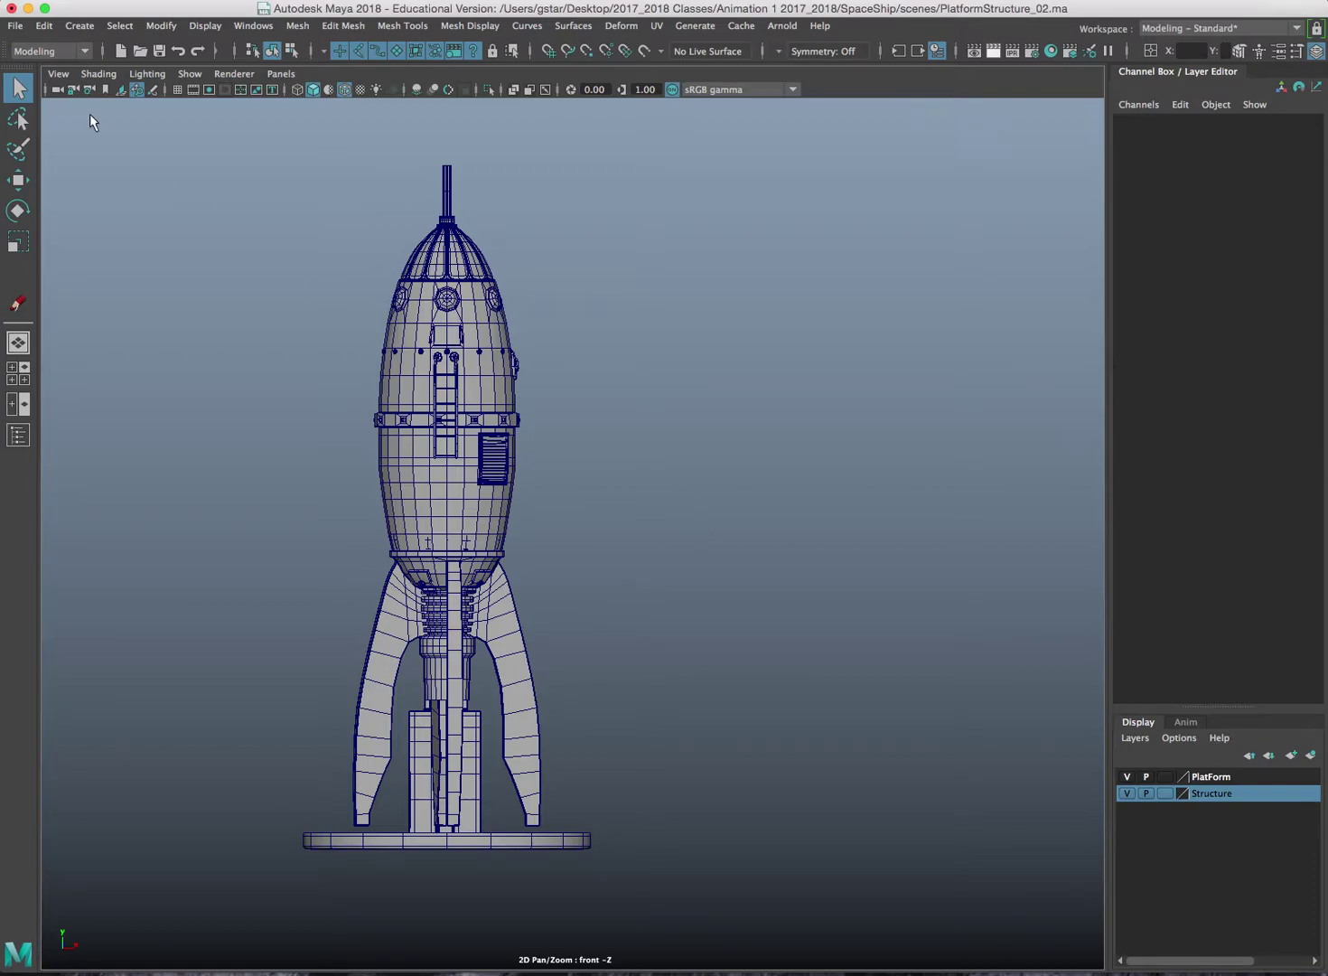
{"action": "left_click", "coordinate": [59, 76]}
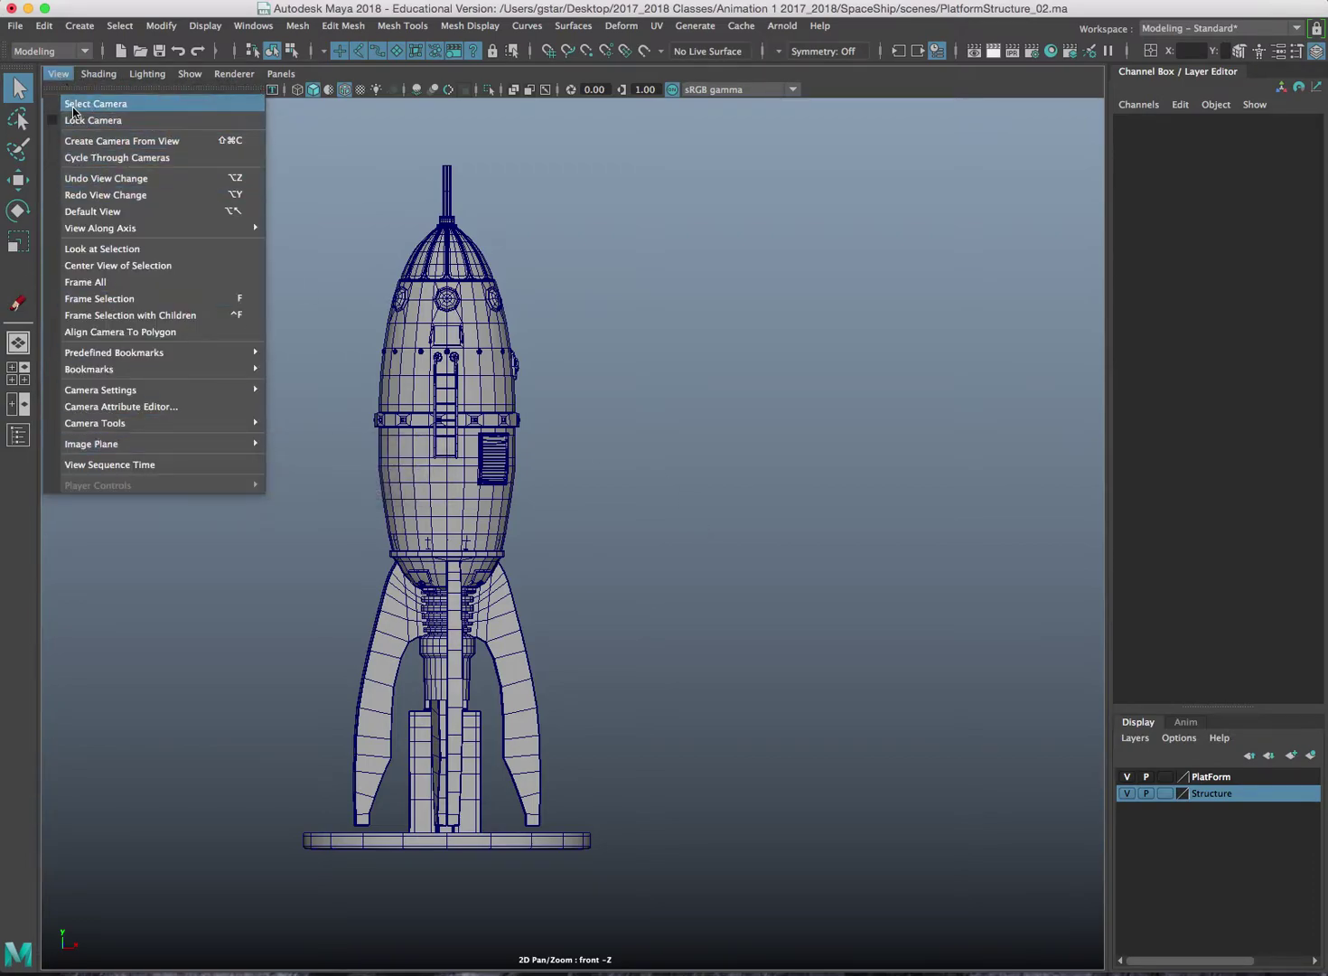
{"action": "mouse_move", "coordinate": [181, 444]}
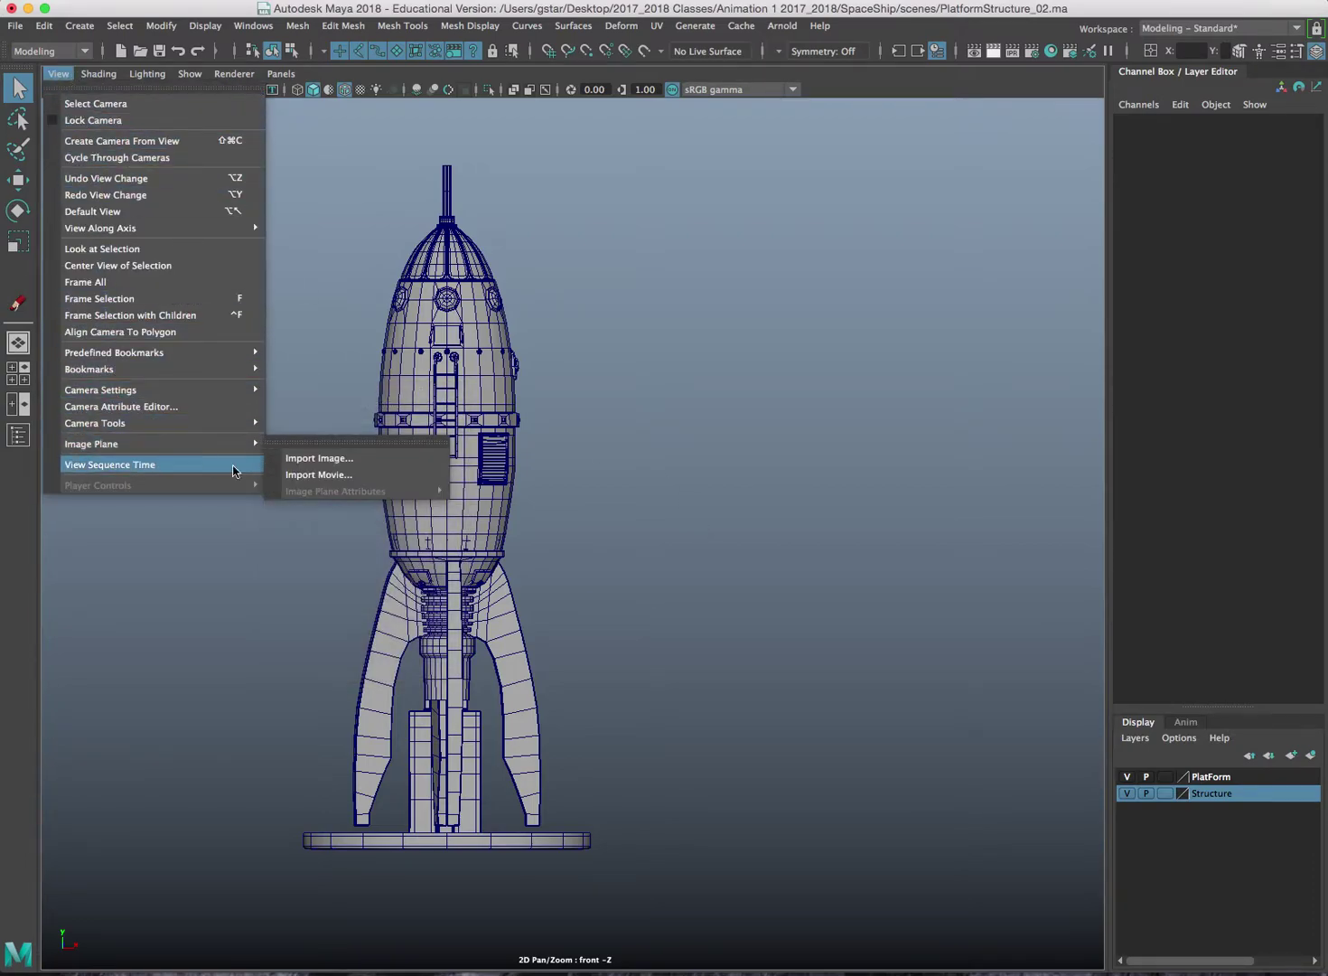
{"action": "left_click", "coordinate": [321, 458]}
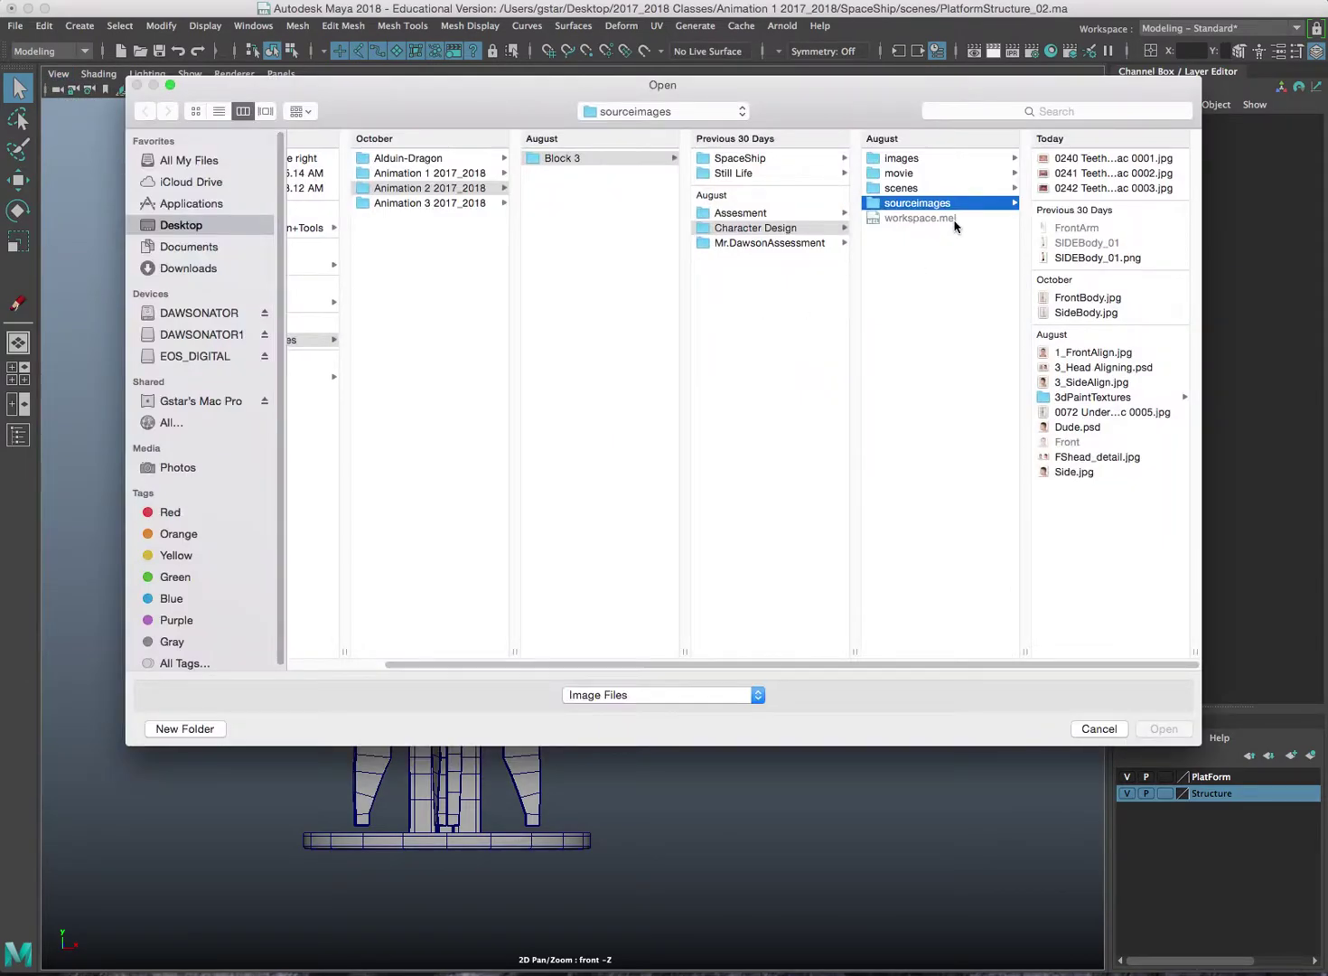
{"action": "left_click", "coordinate": [451, 172]}
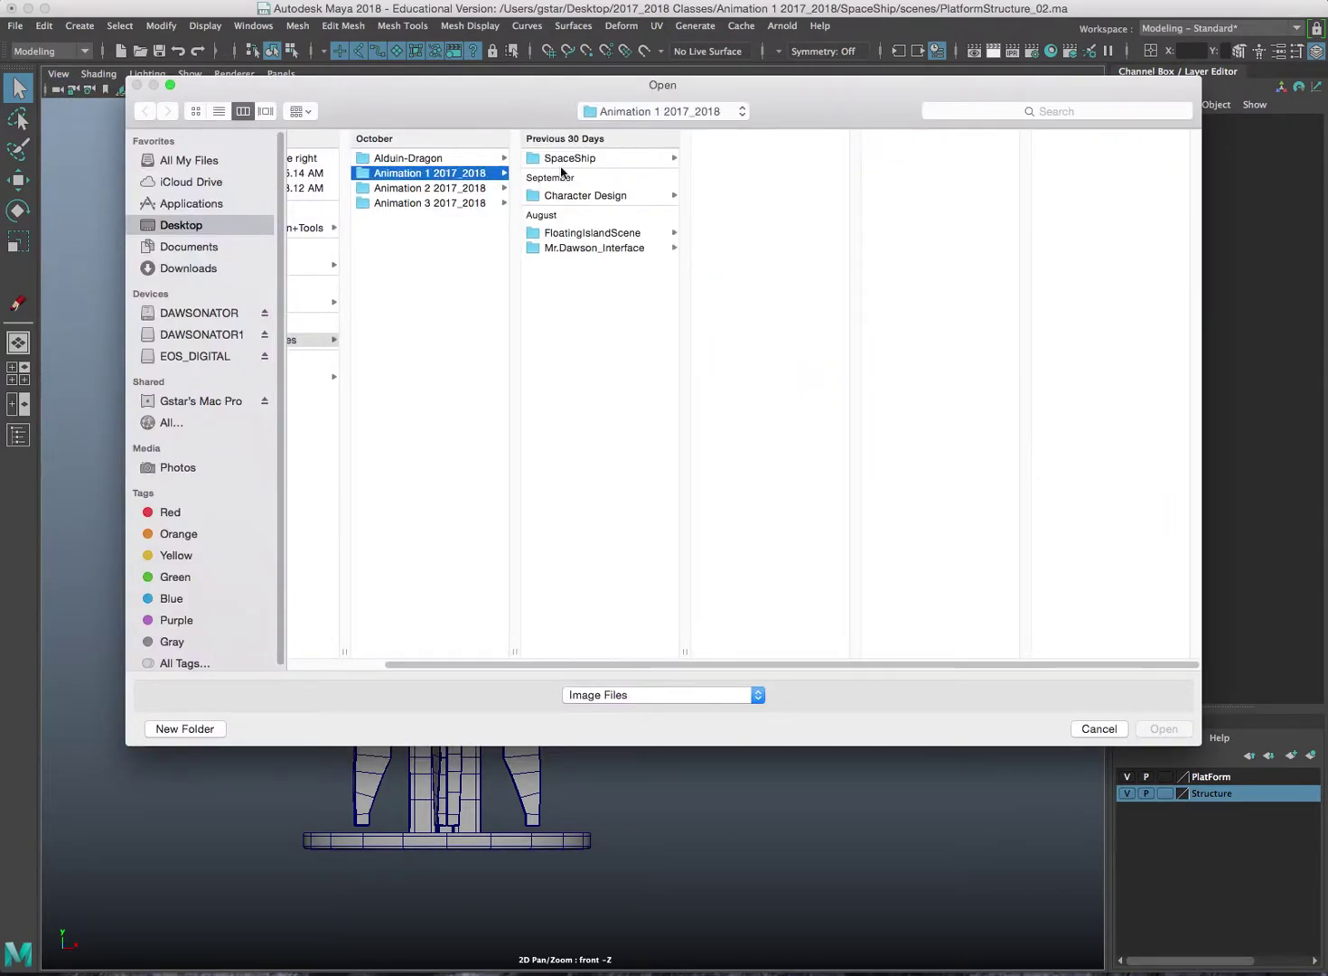
{"action": "left_click", "coordinate": [578, 158]}
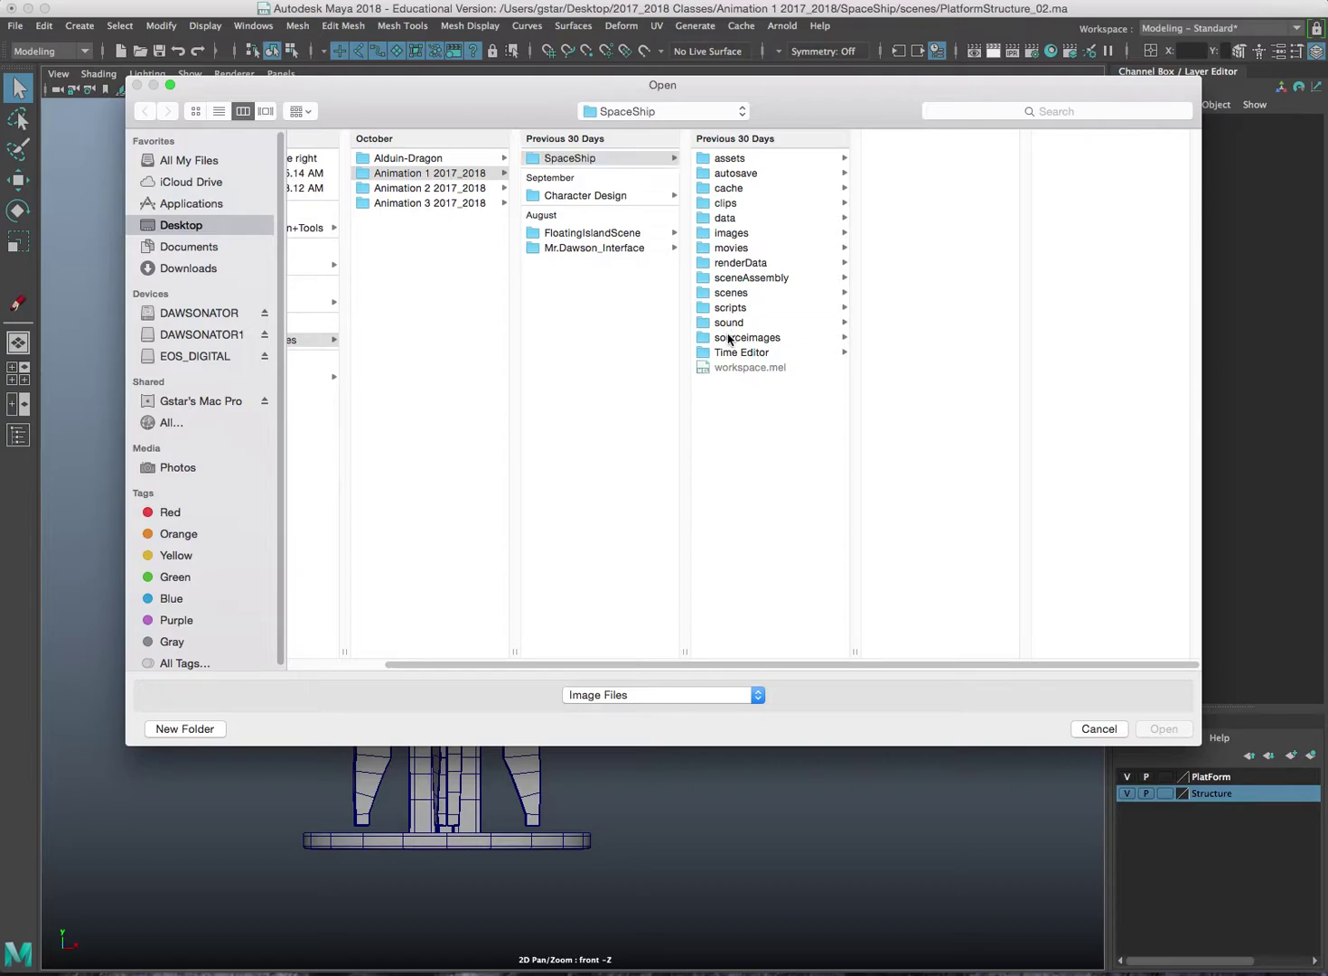
{"action": "left_click", "coordinate": [732, 337]}
{"action": "left_click", "coordinate": [926, 159]}
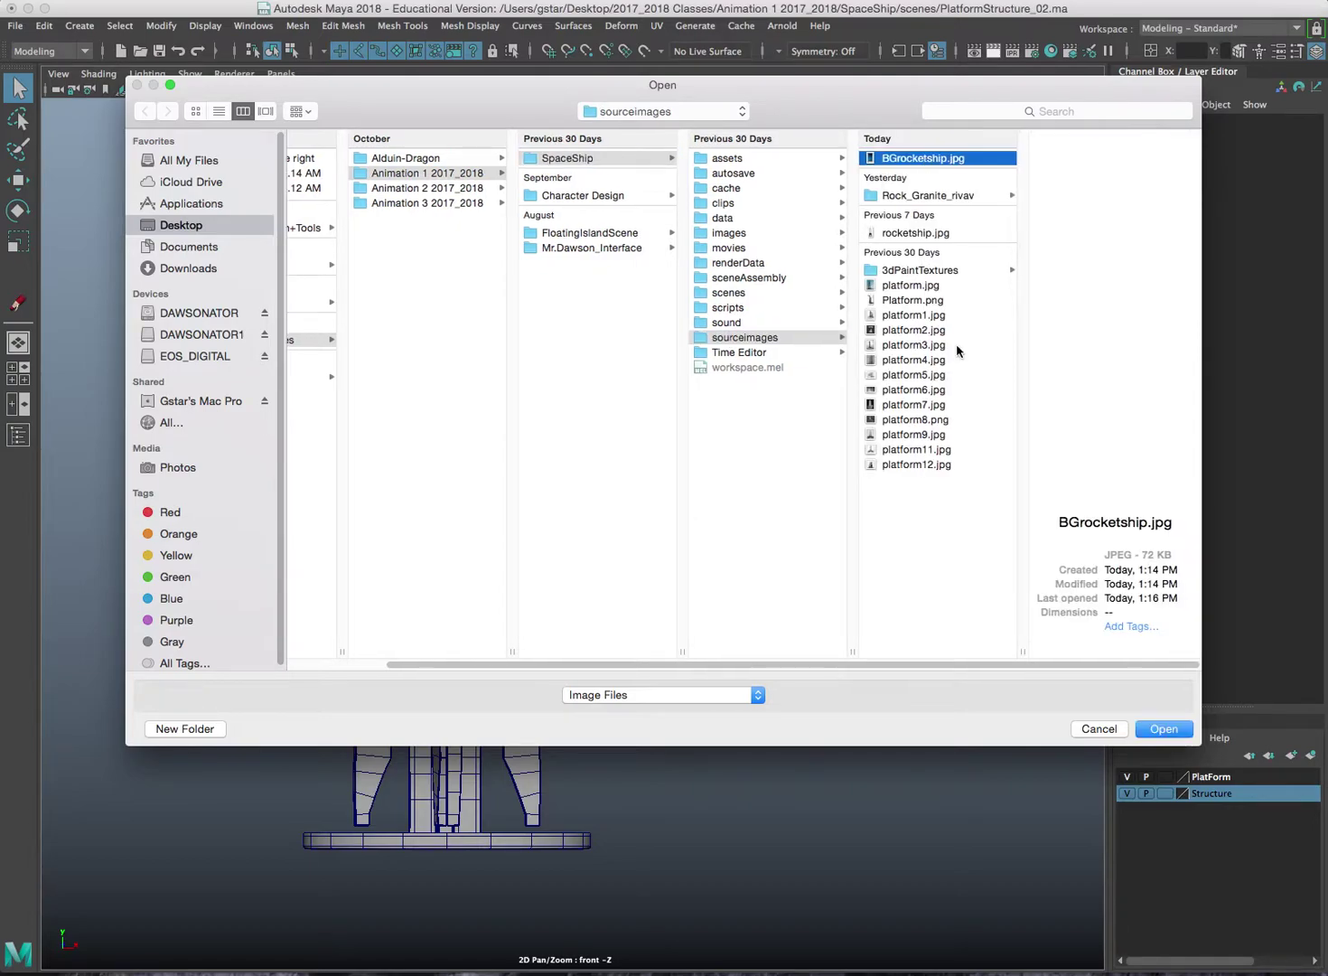
{"action": "left_click", "coordinate": [1163, 729]}
- Scale the image plane uniformly to about 3.0 and move it beside the rocket at about X 15.5, Y 11.9
{"action": "key", "text": "w"}
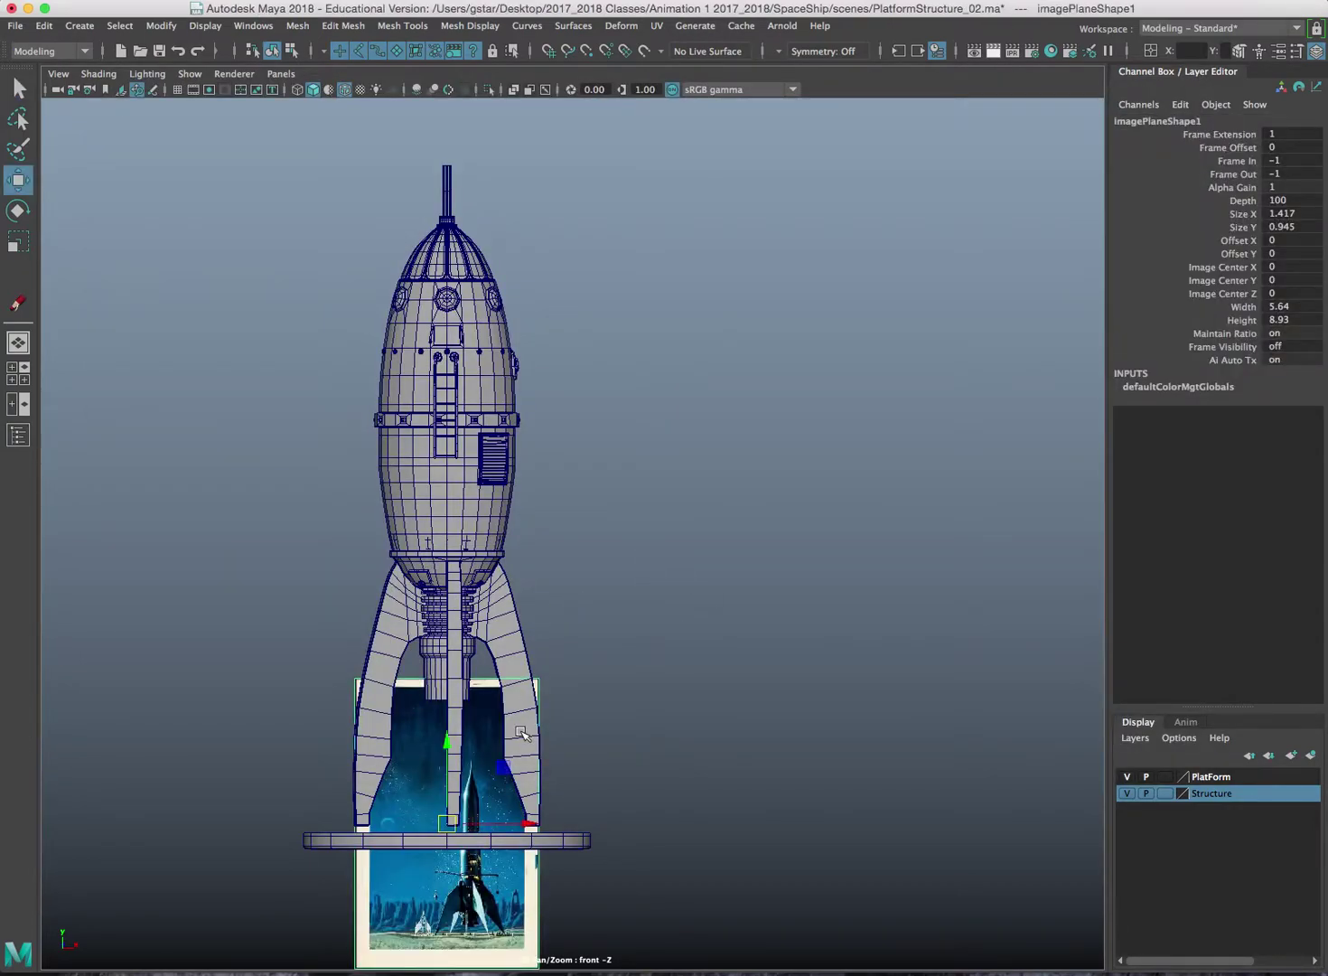
{"action": "left_click_drag", "start_coordinate": [455, 817], "coordinate": [895, 507]}
{"action": "key", "text": "r"}
{"action": "key", "text": "w"}
{"action": "key", "text": "r"}
{"action": "middle_click_drag", "start_coordinate": [579, 522], "coordinate": [484, 500], "text": "alt"}
{"action": "key", "text": "w"}
{"action": "left_click_drag", "start_coordinate": [727, 485], "coordinate": [855, 414]}
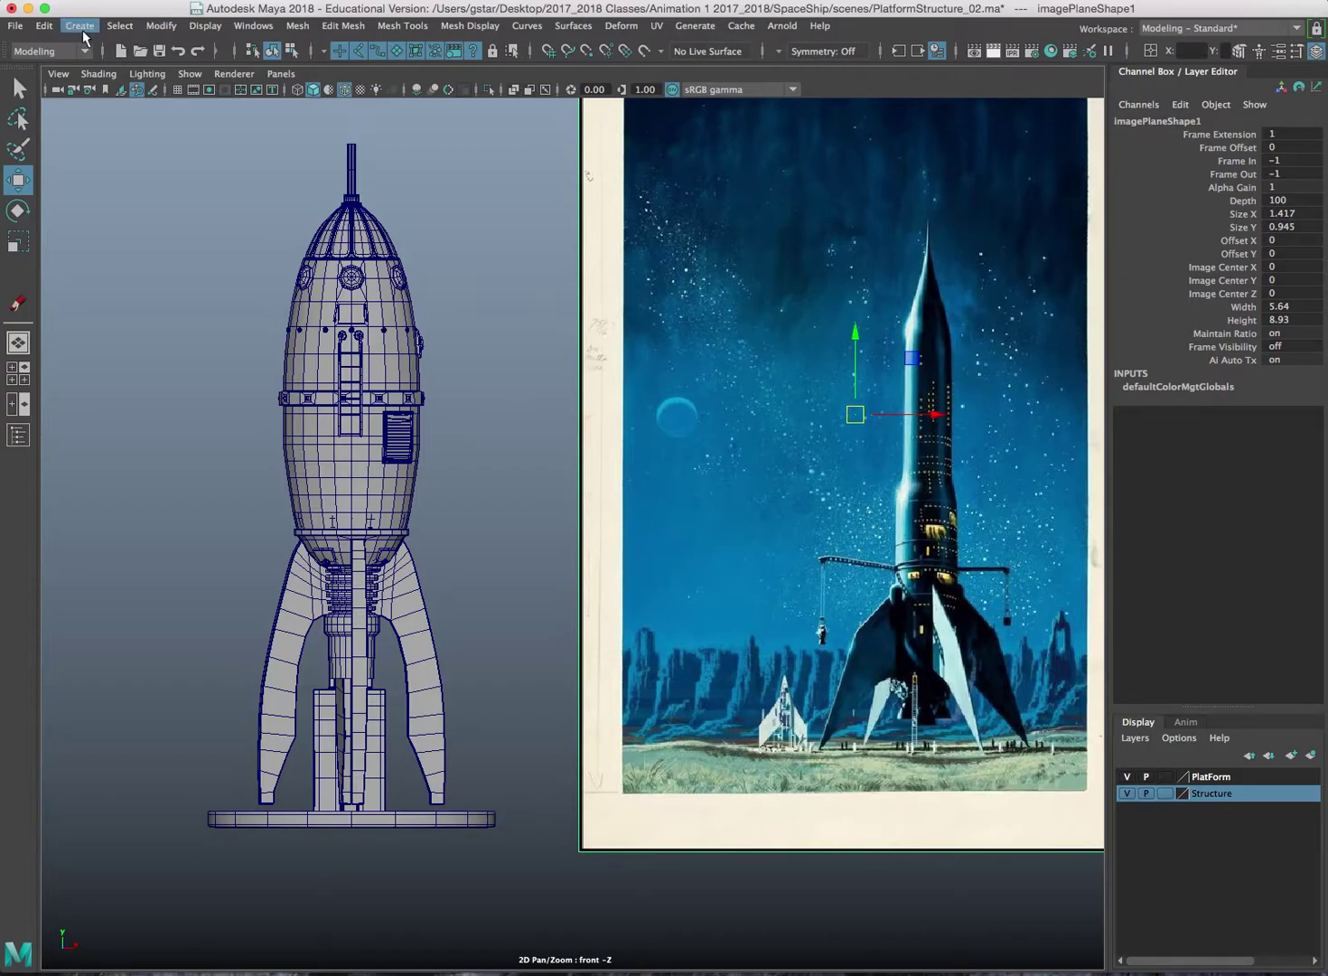
{"action": "left_click", "coordinate": [525, 359]}
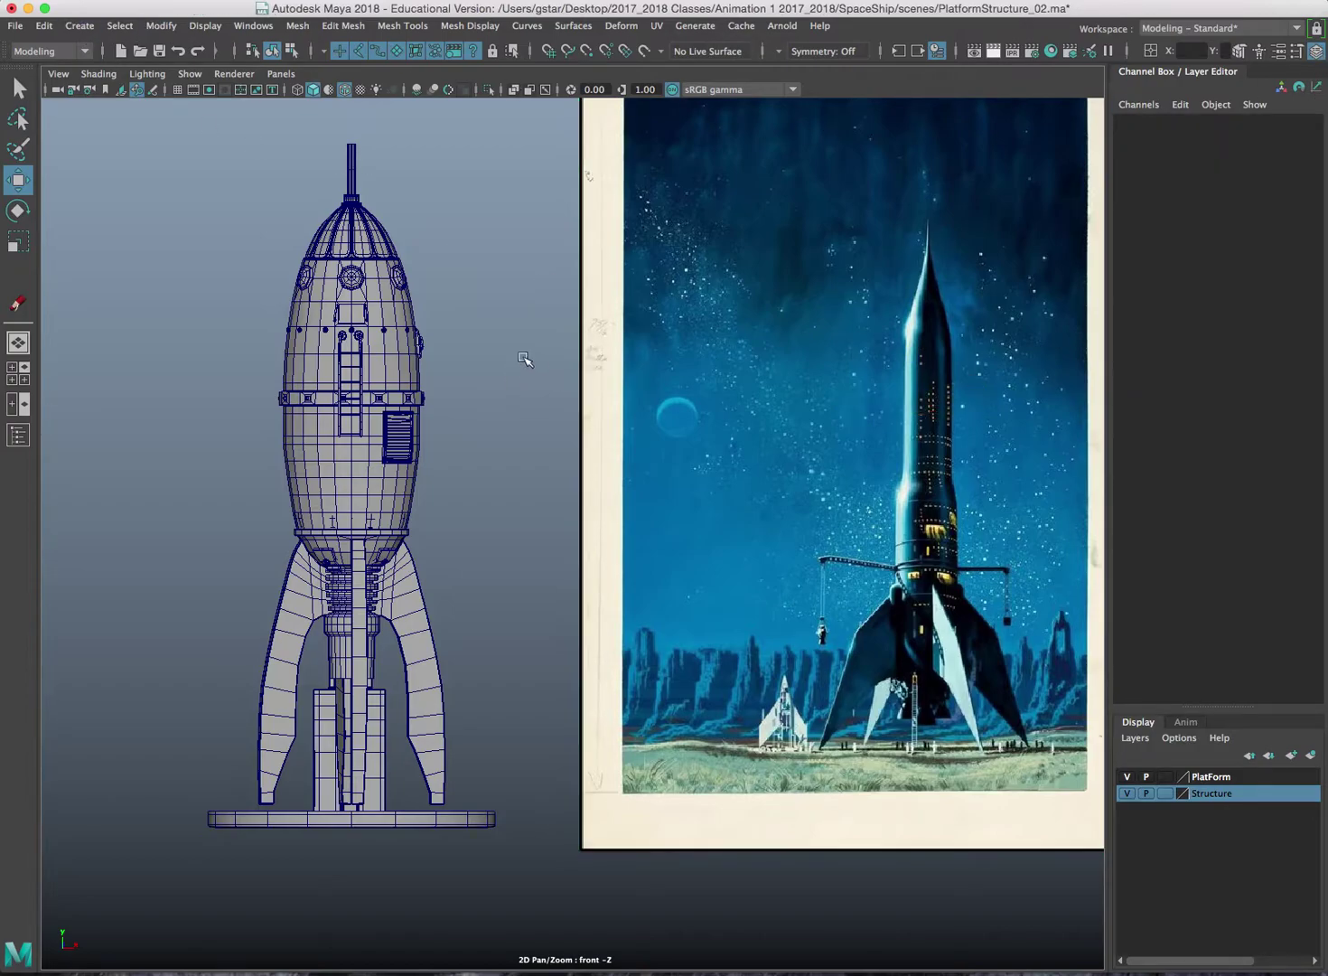
- Create a standard camera and rename it RocketCam
{"action": "left_click", "coordinate": [79, 27]}
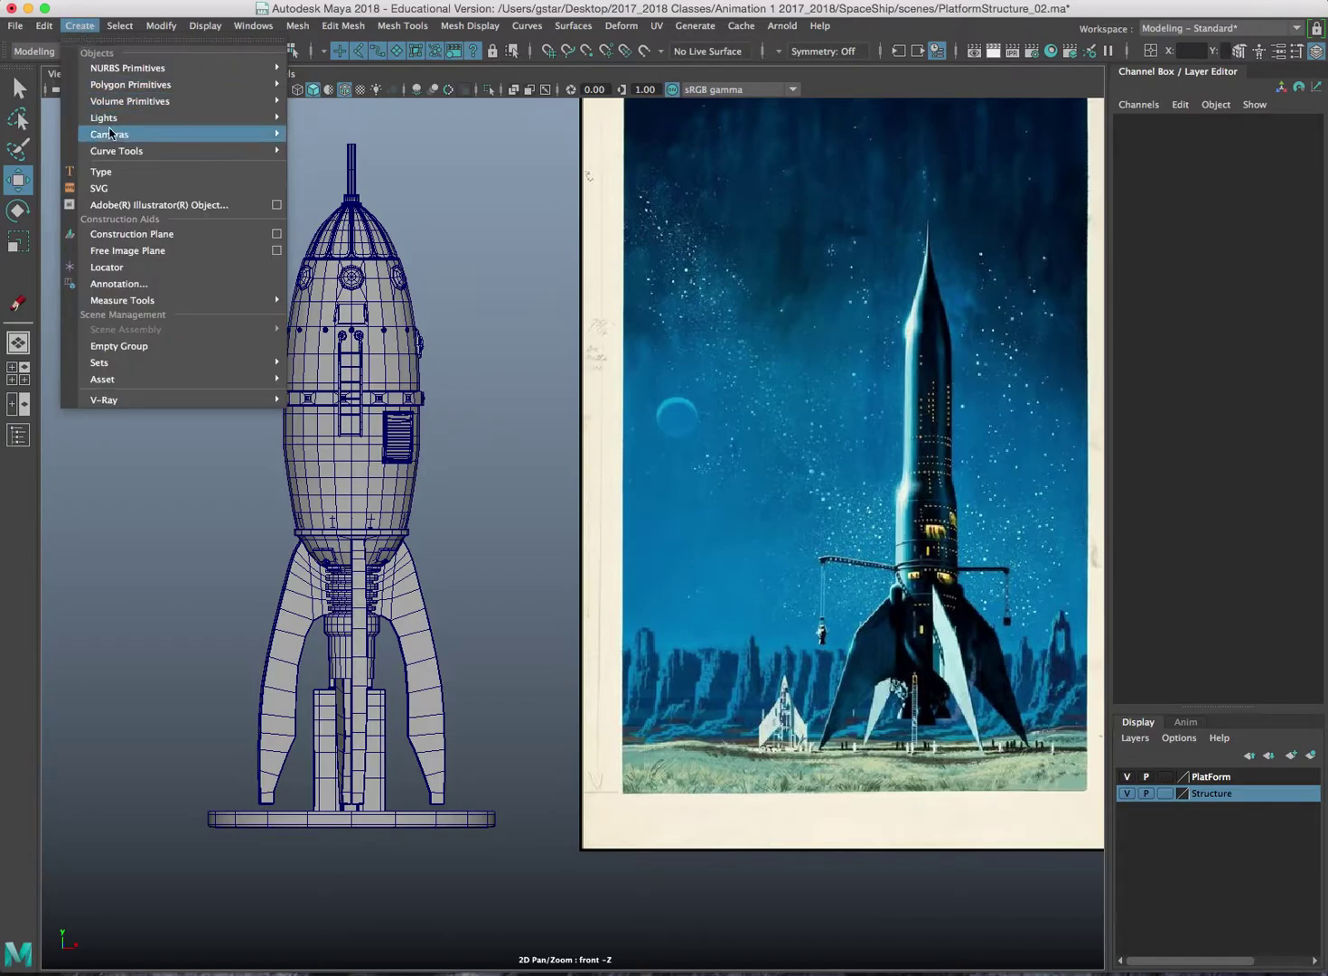
{"action": "mouse_move", "coordinate": [115, 145]}
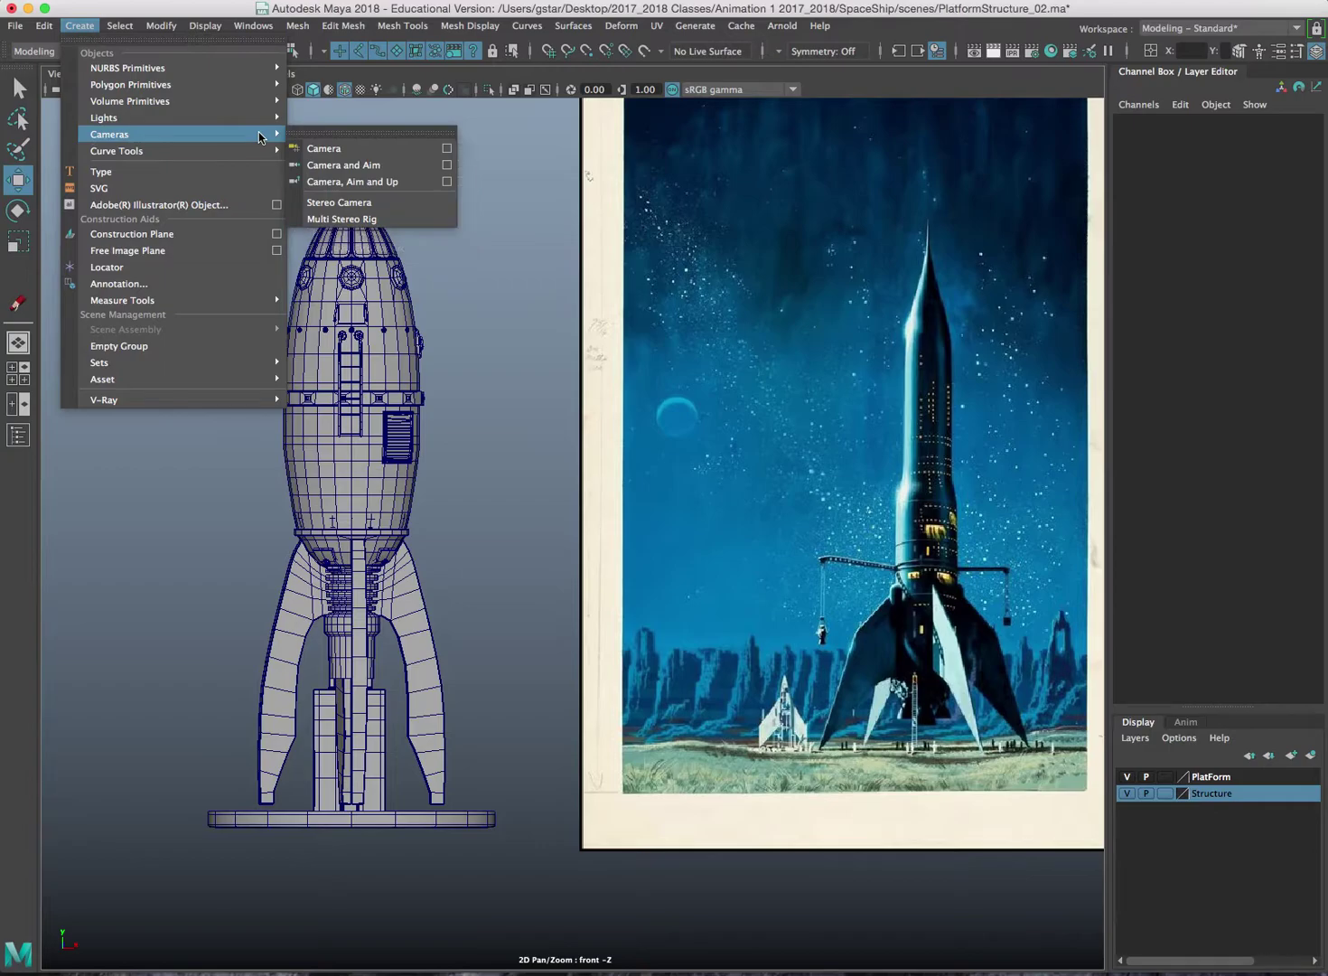
{"action": "left_click", "coordinate": [347, 155]}
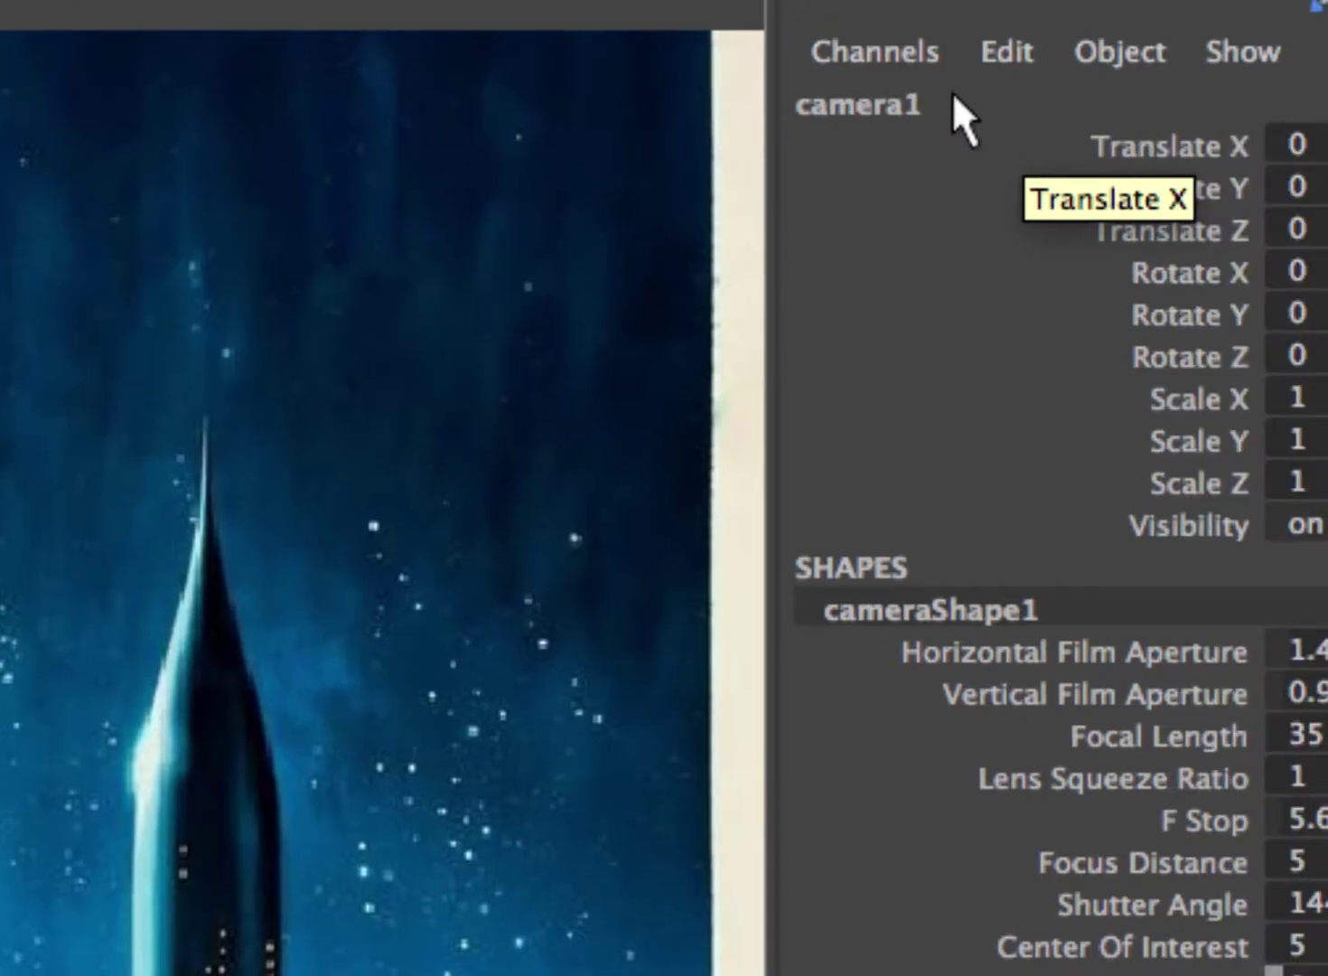
{"action": "double_click", "coordinate": [1112, 100]}
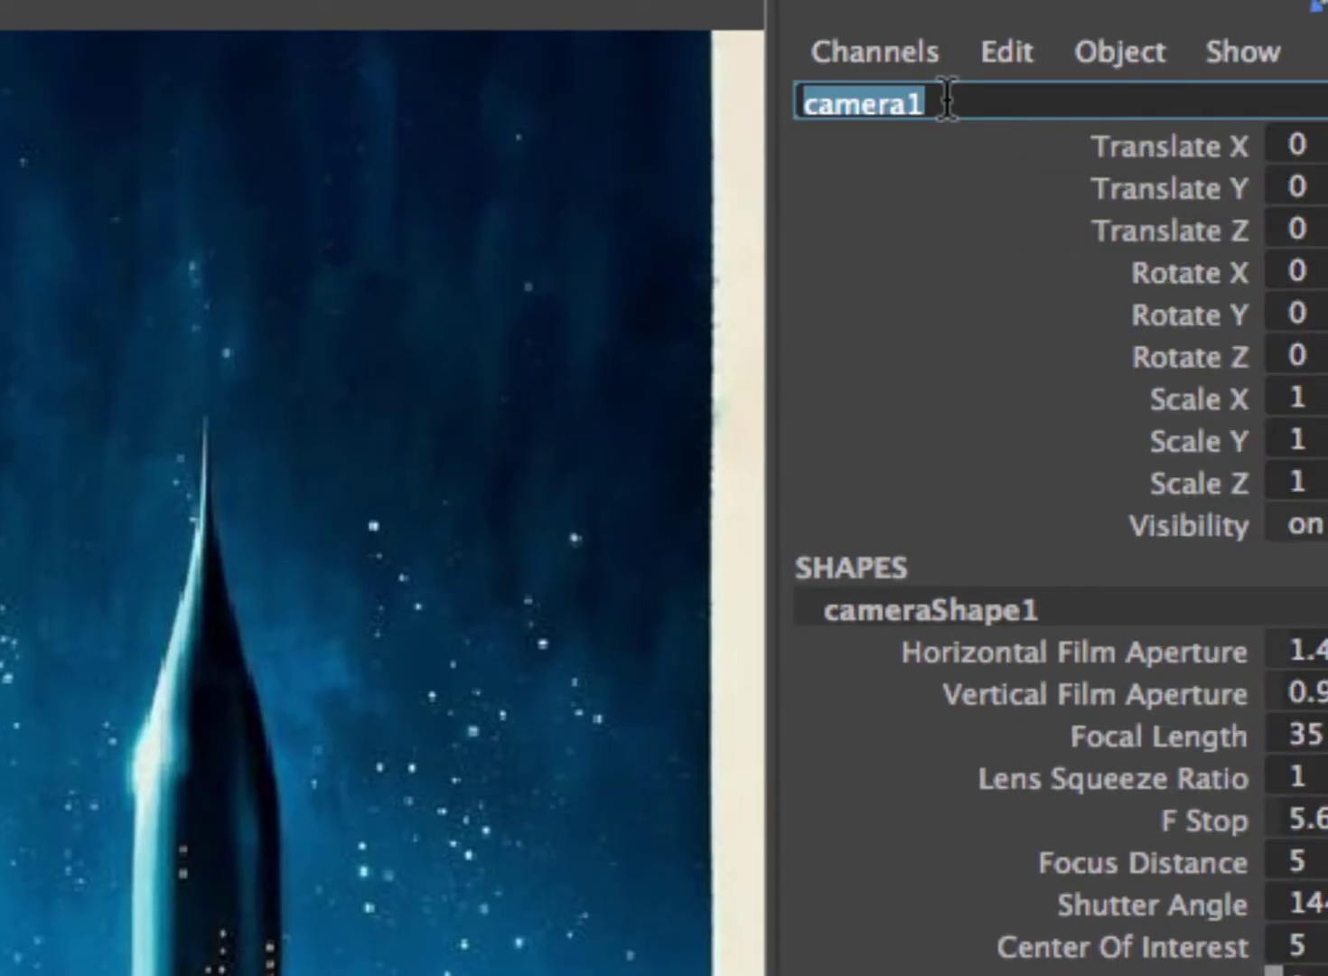
{"action": "type", "text": "r"}
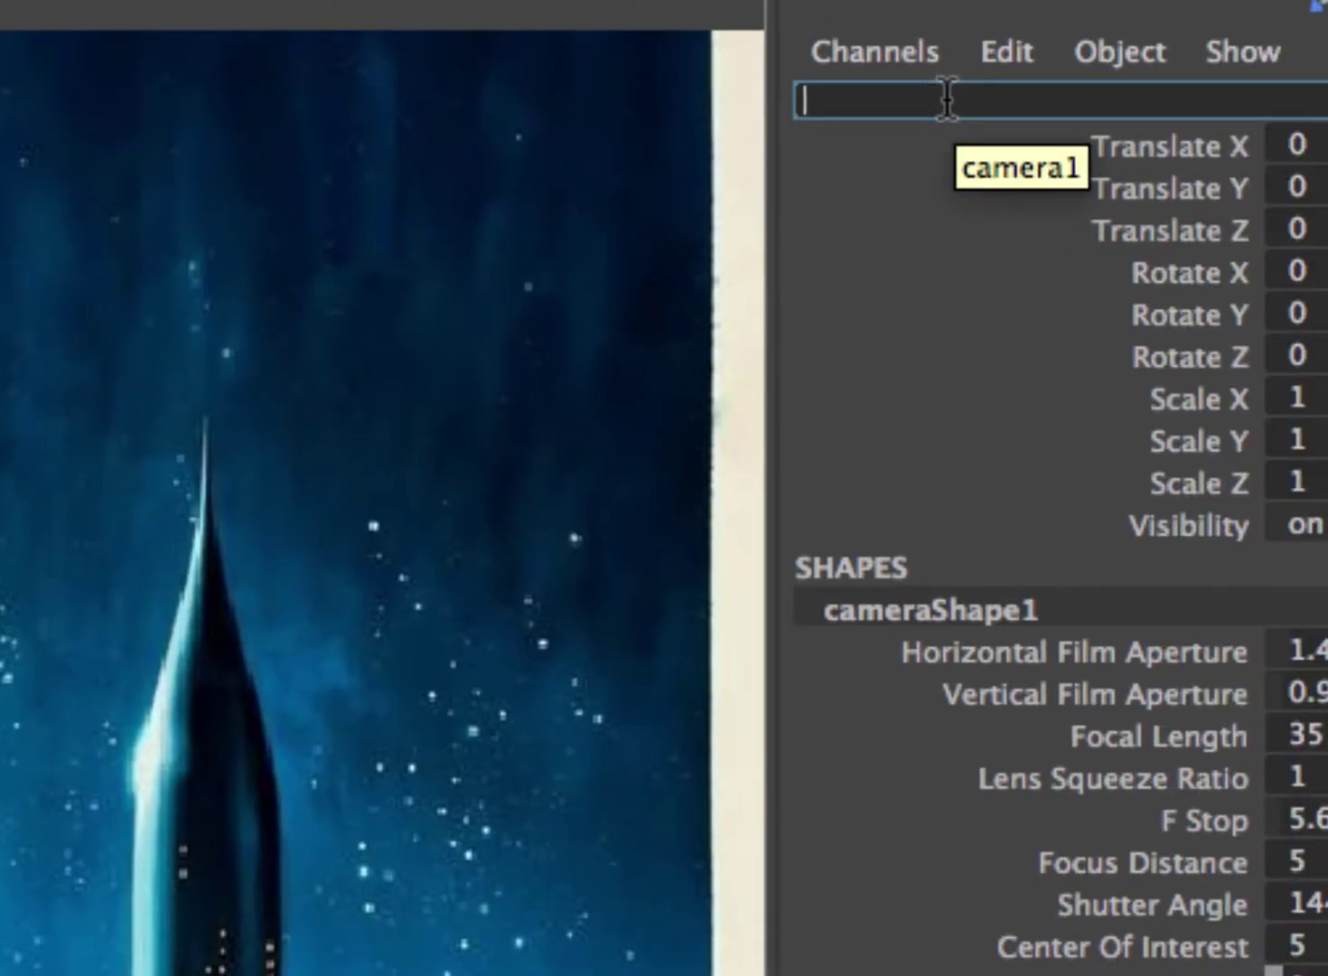
{"action": "type", "text": "RocketCam"}
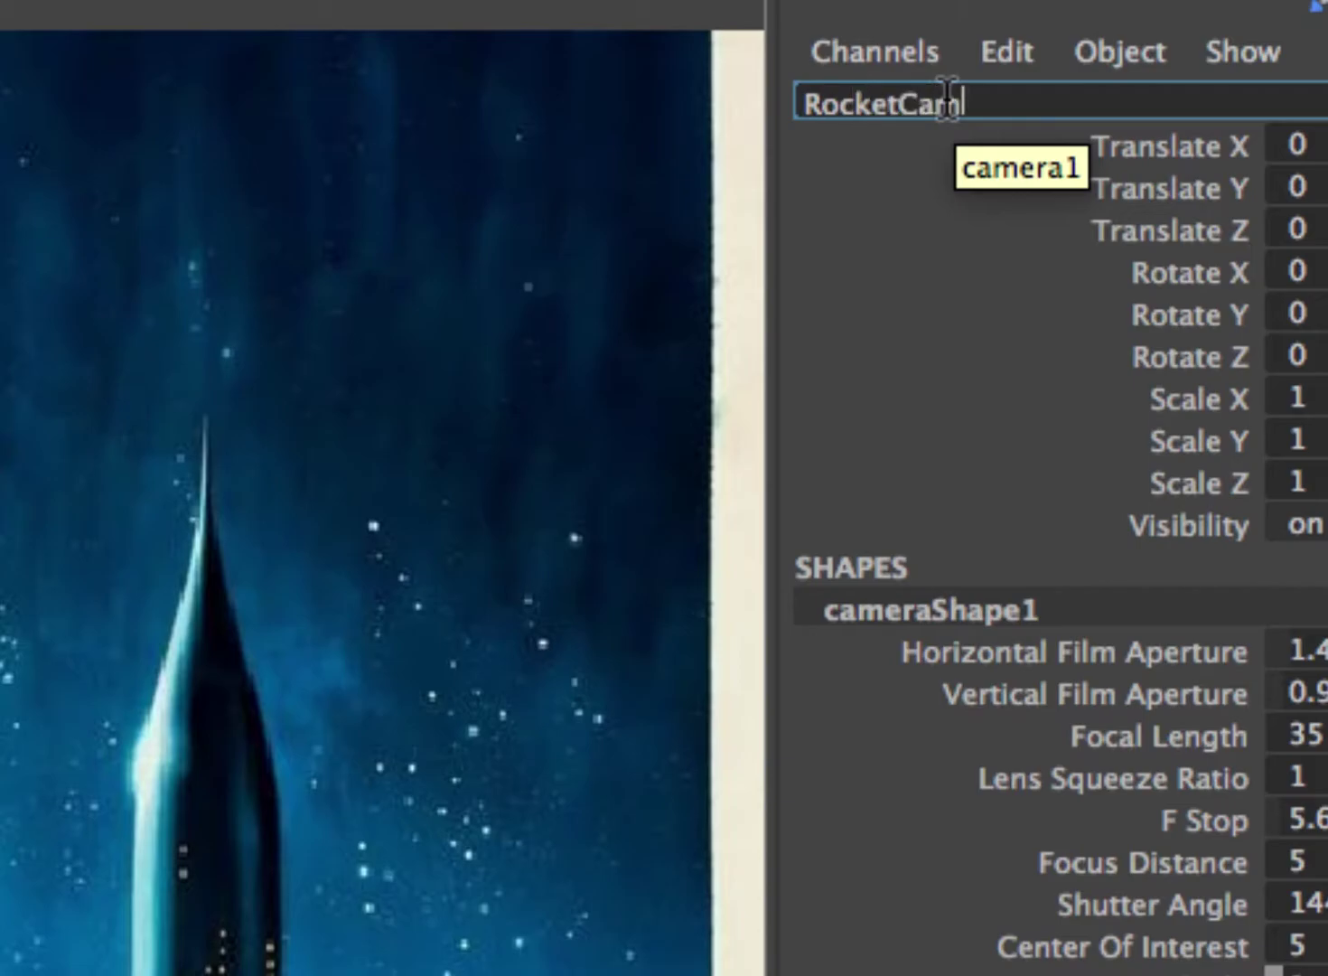
{"action": "key", "text": "Return"}
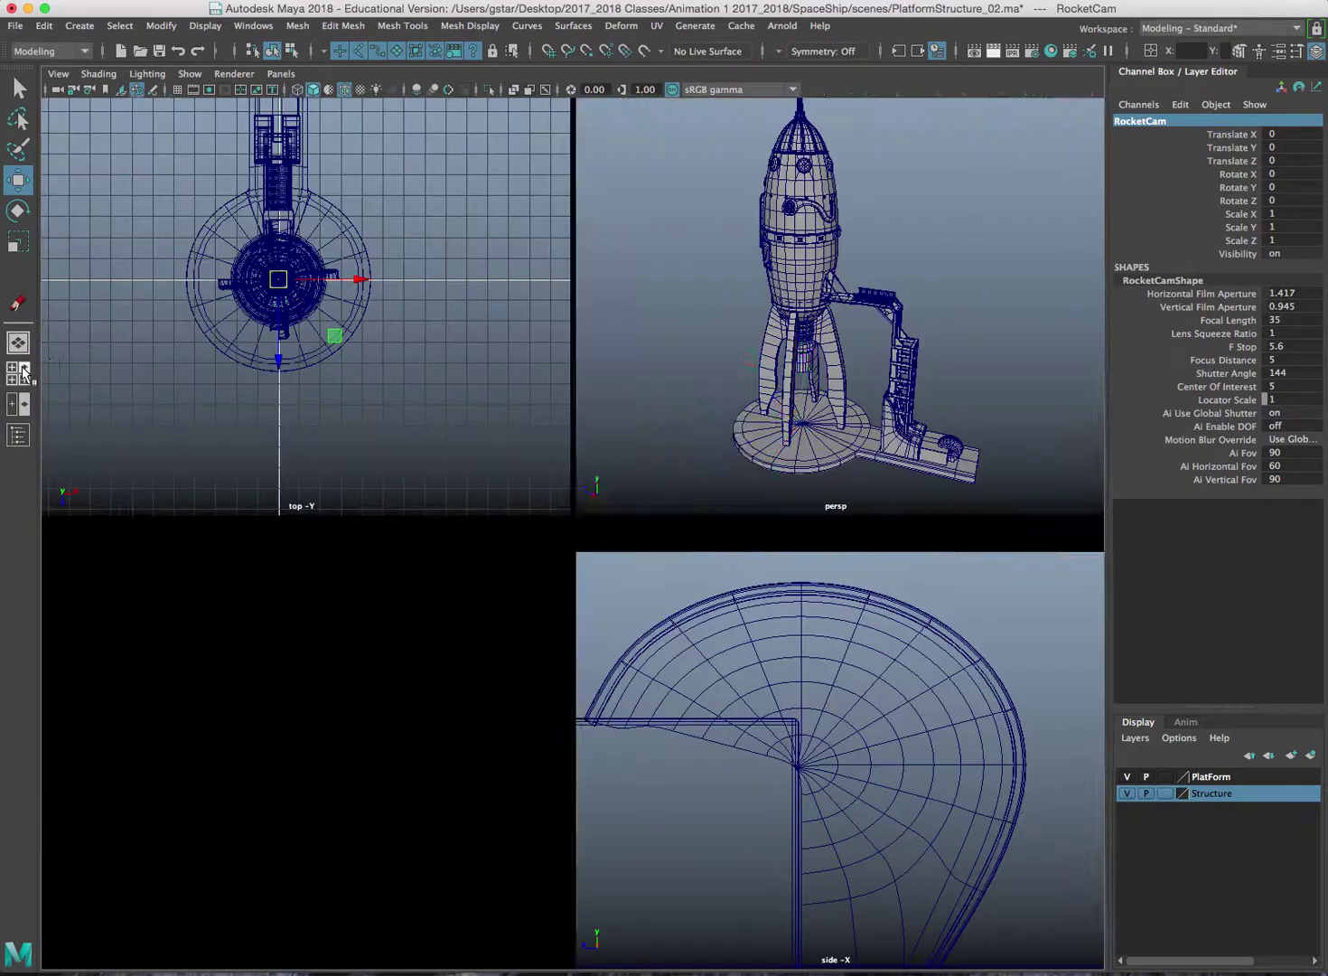
- Replace the top view with the RocketCam view in the four-view layout and maximize it
{"action": "left_click", "coordinate": [12, 366]}
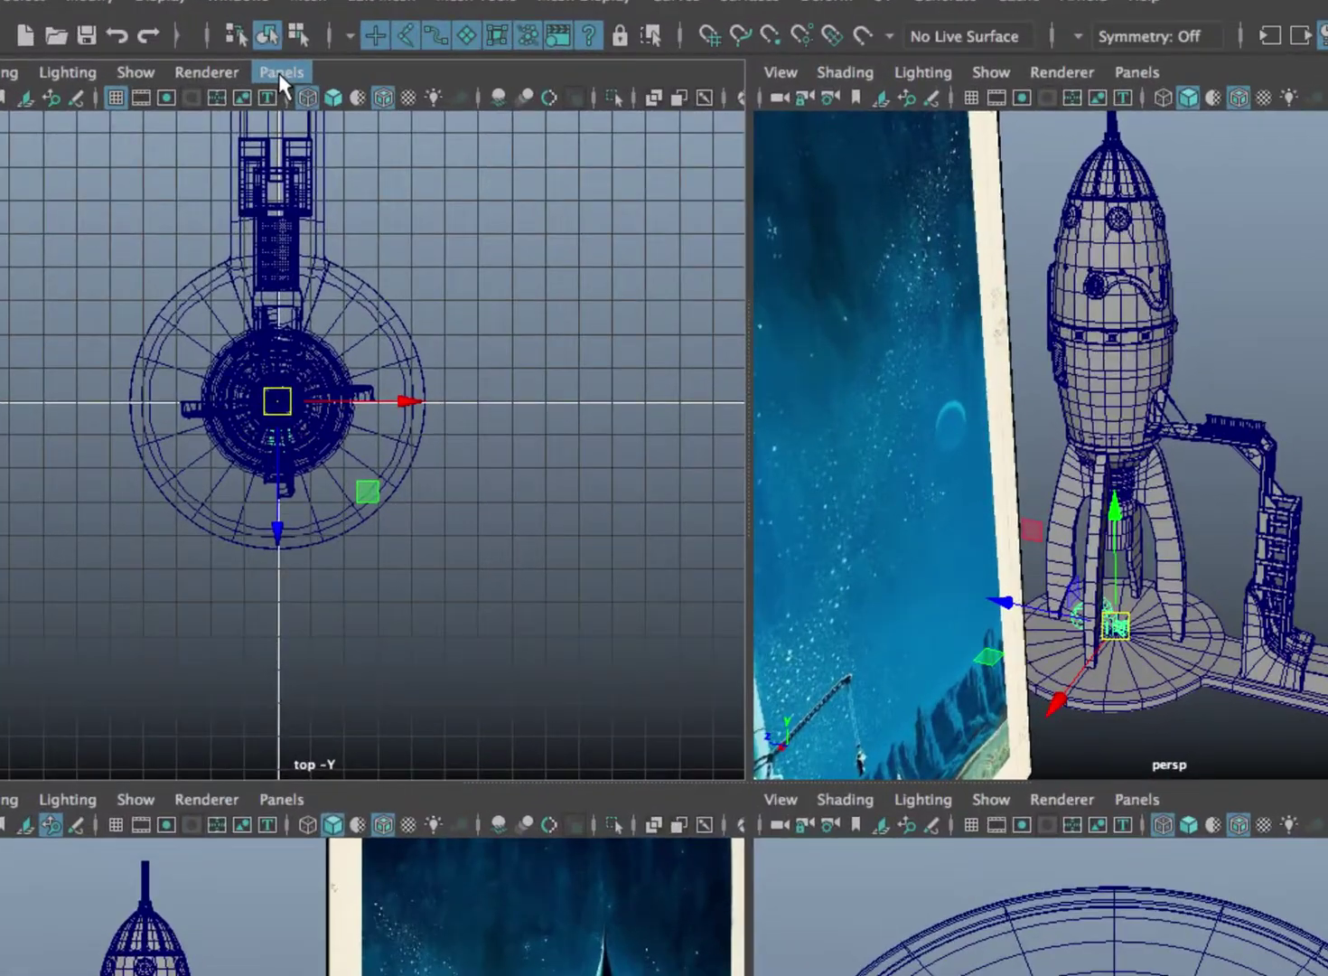
{"action": "left_click", "coordinate": [280, 75]}
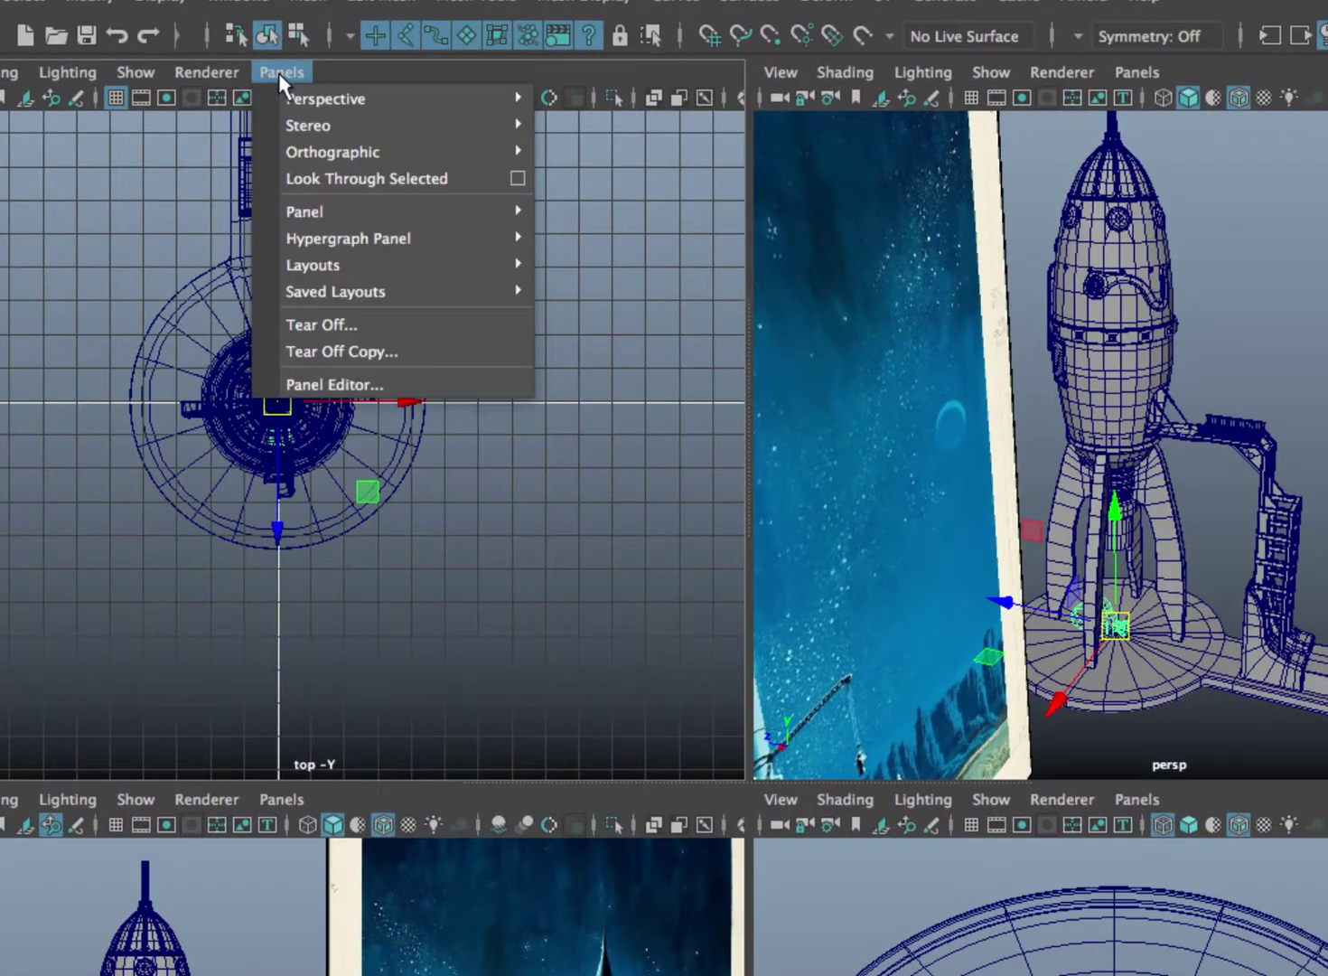
{"action": "mouse_move", "coordinate": [324, 101]}
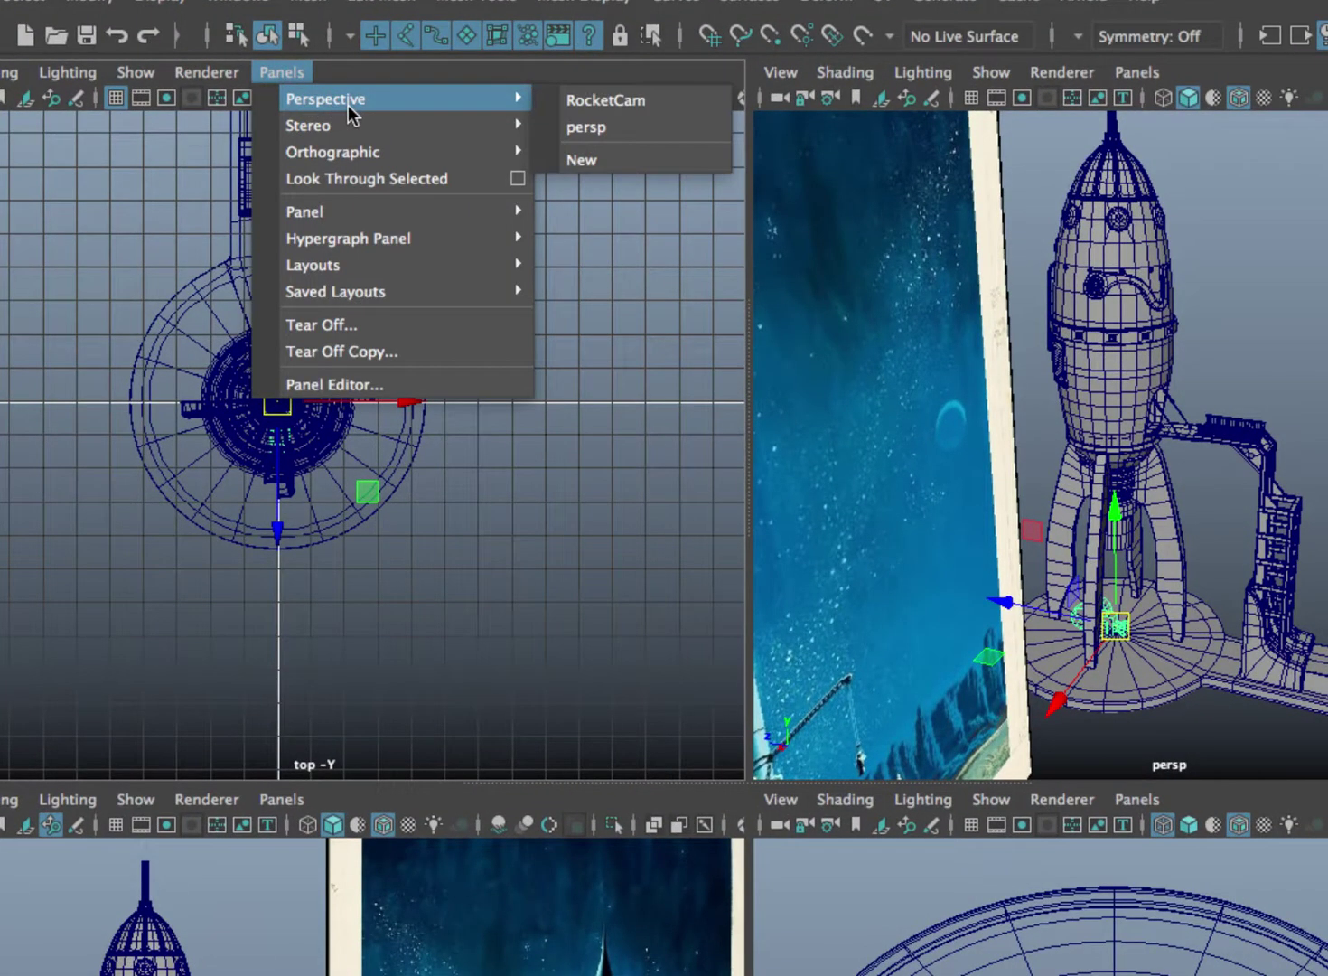
{"action": "left_click", "coordinate": [585, 102]}
{"action": "key", "text": "space"}
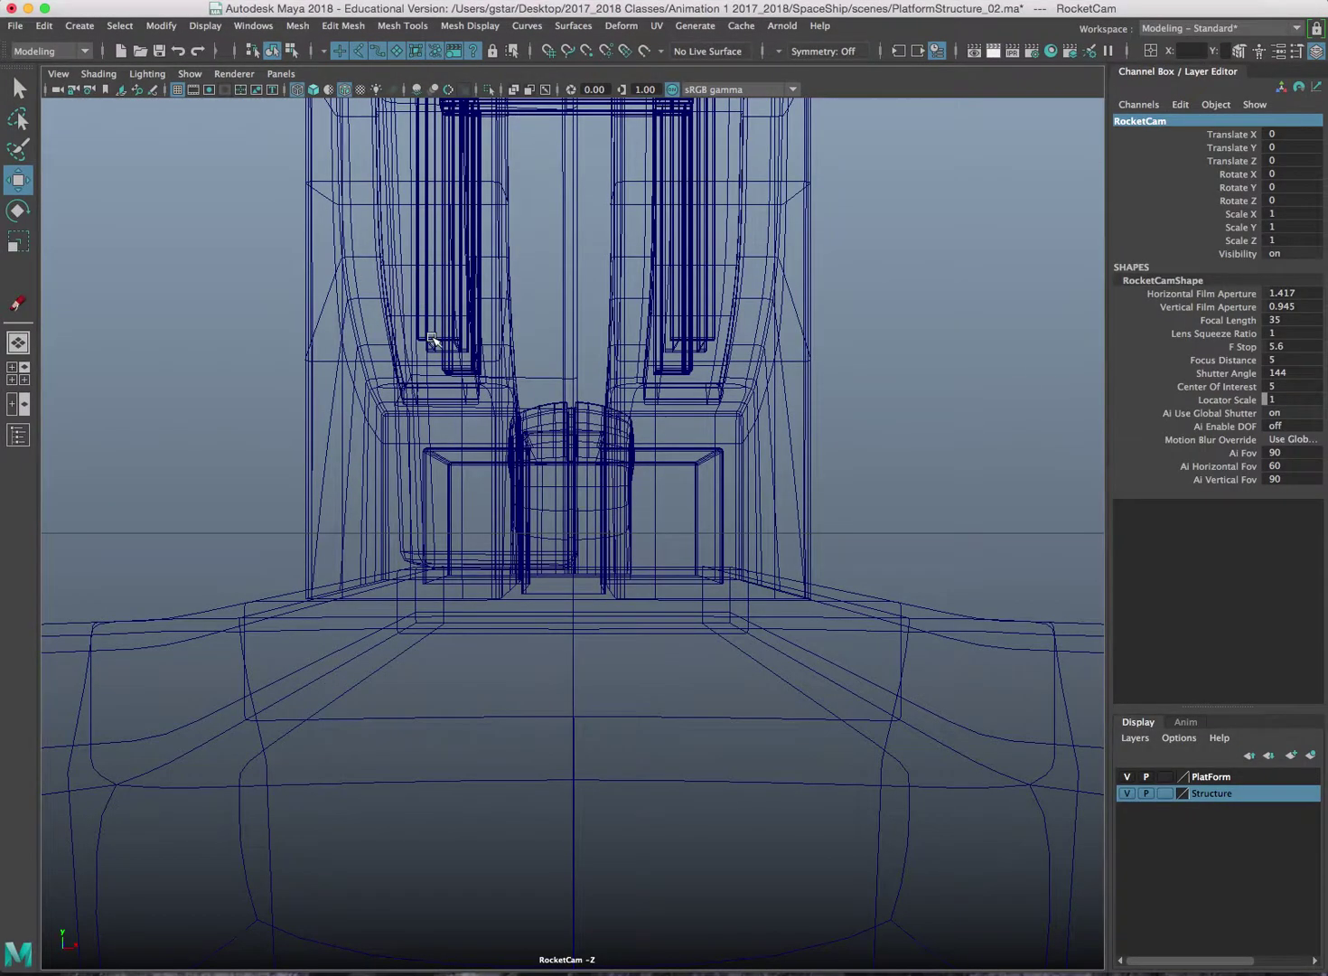
- Display the RocketCam view shaded and pull the camera back and around to frame the rocket and launch tower from a low angle
{"action": "key", "text": "5"}
{"action": "scroll", "coordinate": [460, 450], "scroll_direction": "down", "scroll_amount": 5}
{"action": "scroll", "coordinate": [455, 450], "scroll_direction": "down", "scroll_amount": 1}
{"action": "left_click_drag", "start_coordinate": [455, 451], "coordinate": [533, 459], "text": "alt"}
{"action": "scroll", "coordinate": [533, 459], "scroll_direction": "down", "scroll_amount": 2}
{"action": "middle_click_drag", "start_coordinate": [533, 459], "coordinate": [459, 593], "text": "alt"}
{"action": "scroll", "coordinate": [459, 593], "scroll_direction": "down", "scroll_amount": 2}
{"action": "left_click_drag", "start_coordinate": [459, 594], "coordinate": [344, 420], "text": "alt"}
- Move the image plane along X to about -14.8, on the launch tower's side of the rocket
{"action": "left_click", "coordinate": [398, 428]}
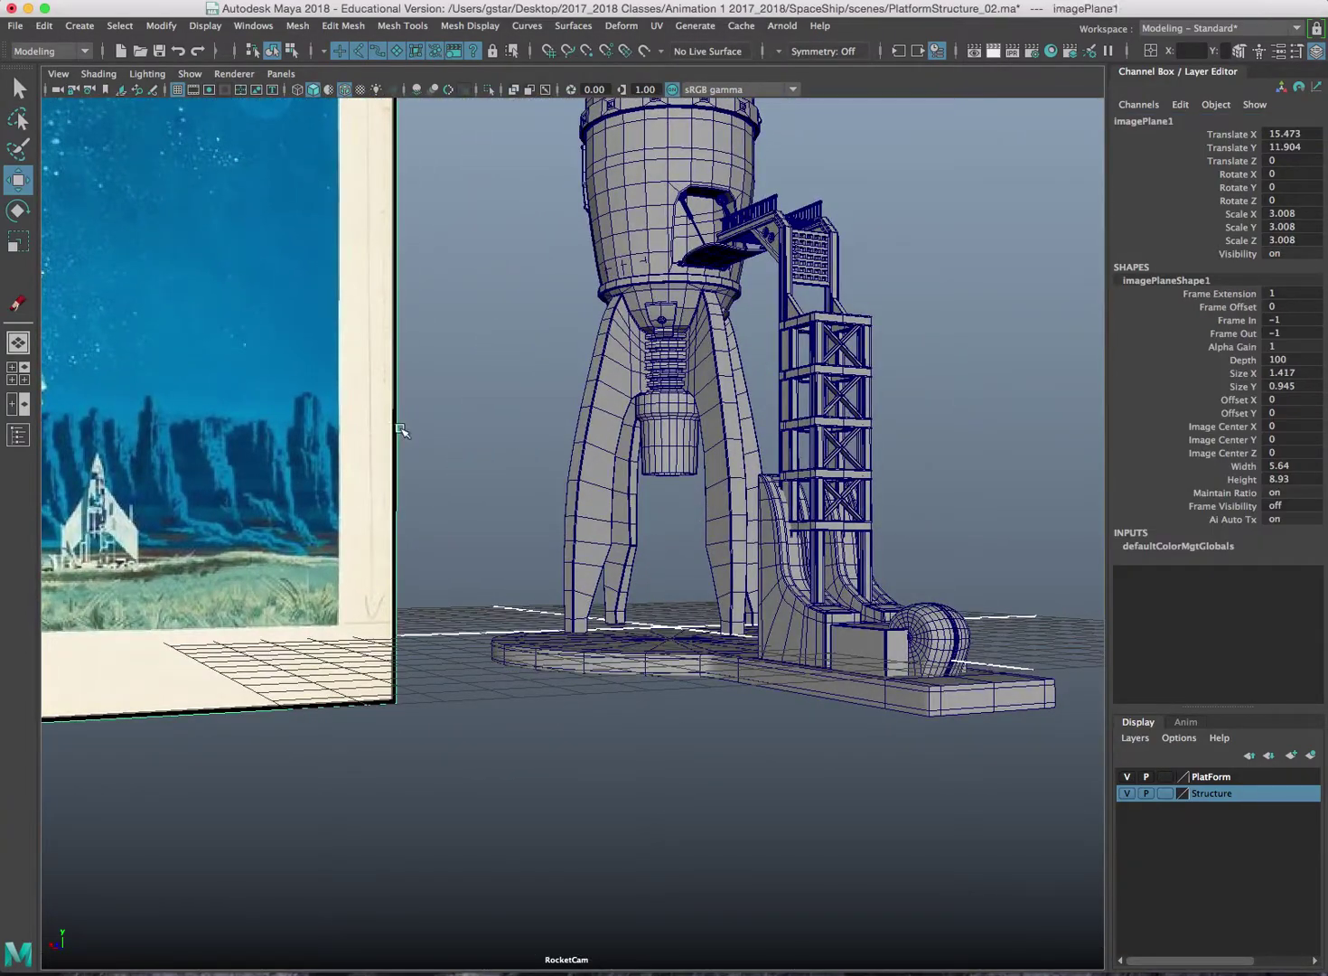
{"action": "scroll", "coordinate": [376, 430], "scroll_direction": "down", "scroll_amount": 4}
{"action": "left_click_drag", "start_coordinate": [155, 224], "coordinate": [902, 298]}
- Orbit RocketCam toward the front of the rocket and turn on the resolution gate and gate mask
{"action": "scroll", "coordinate": [803, 272], "scroll_direction": "up", "scroll_amount": 4}
{"action": "middle_click_drag", "start_coordinate": [804, 274], "coordinate": [615, 310], "text": "alt"}
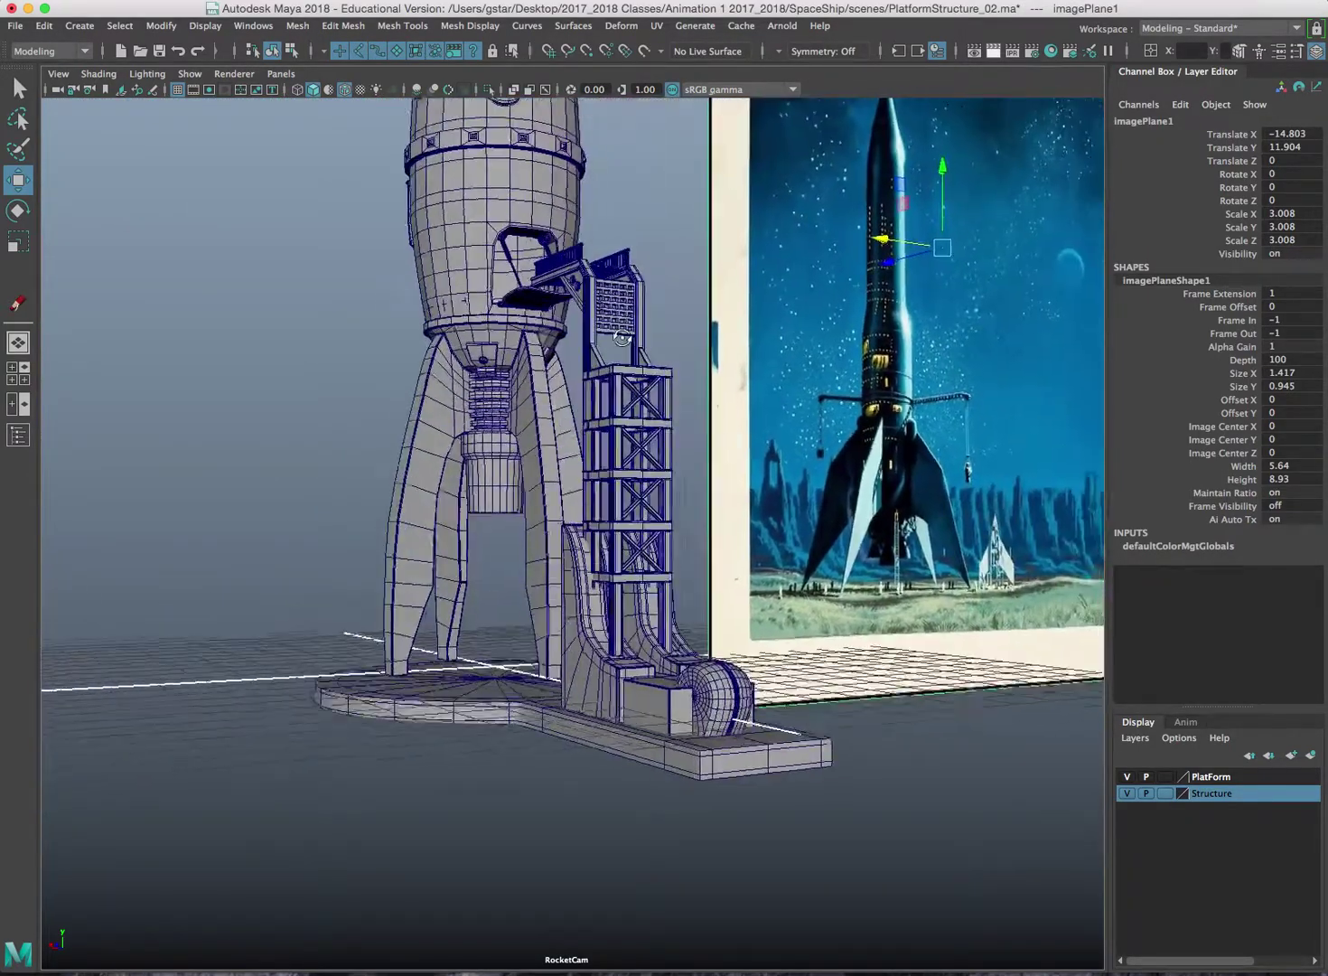
{"action": "left_click_drag", "start_coordinate": [614, 310], "coordinate": [674, 476], "text": "alt"}
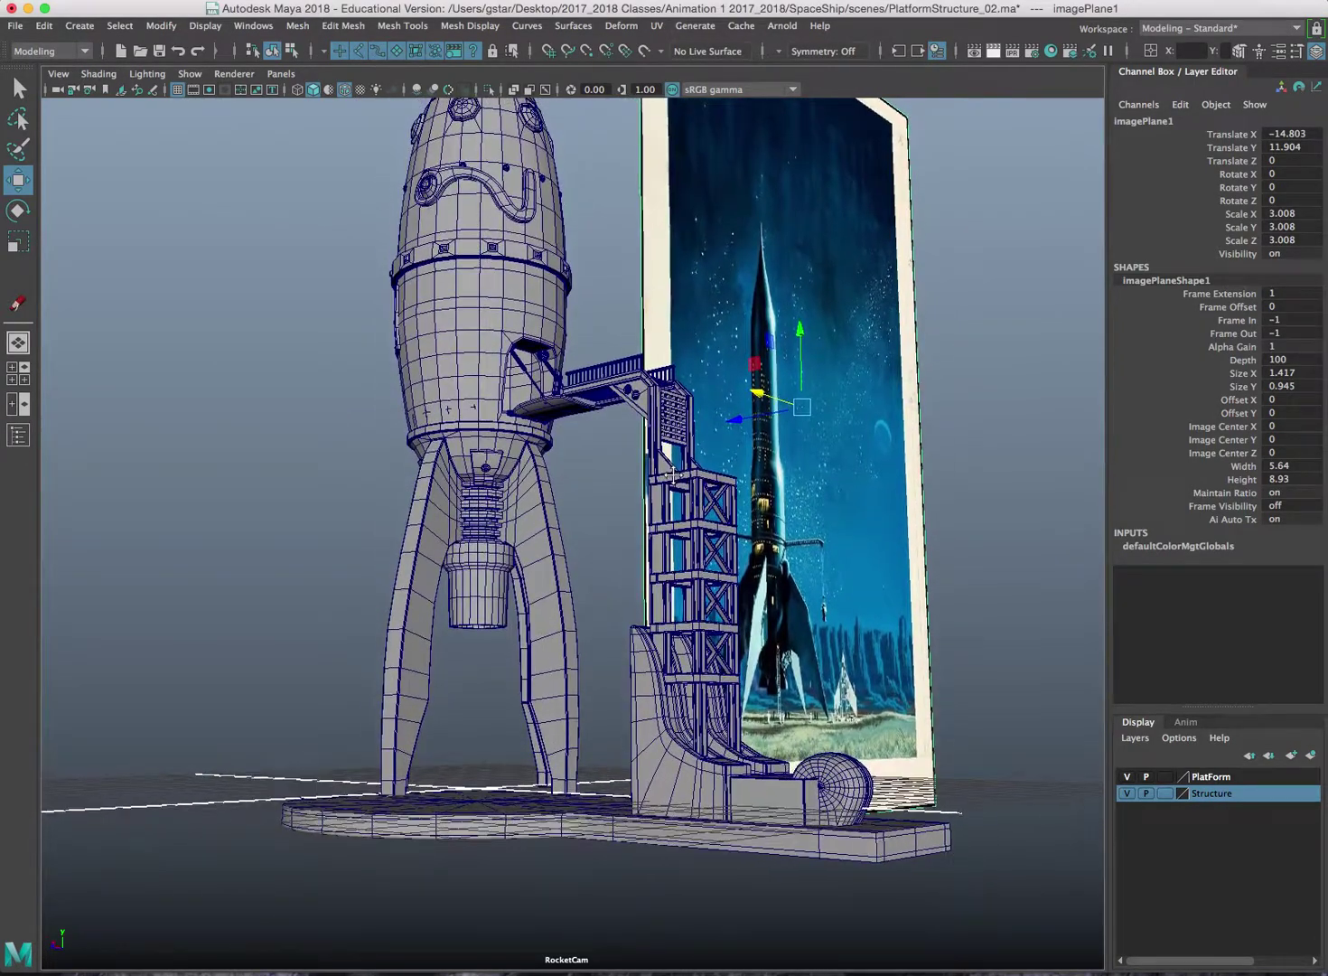
{"action": "left_click", "coordinate": [193, 89]}
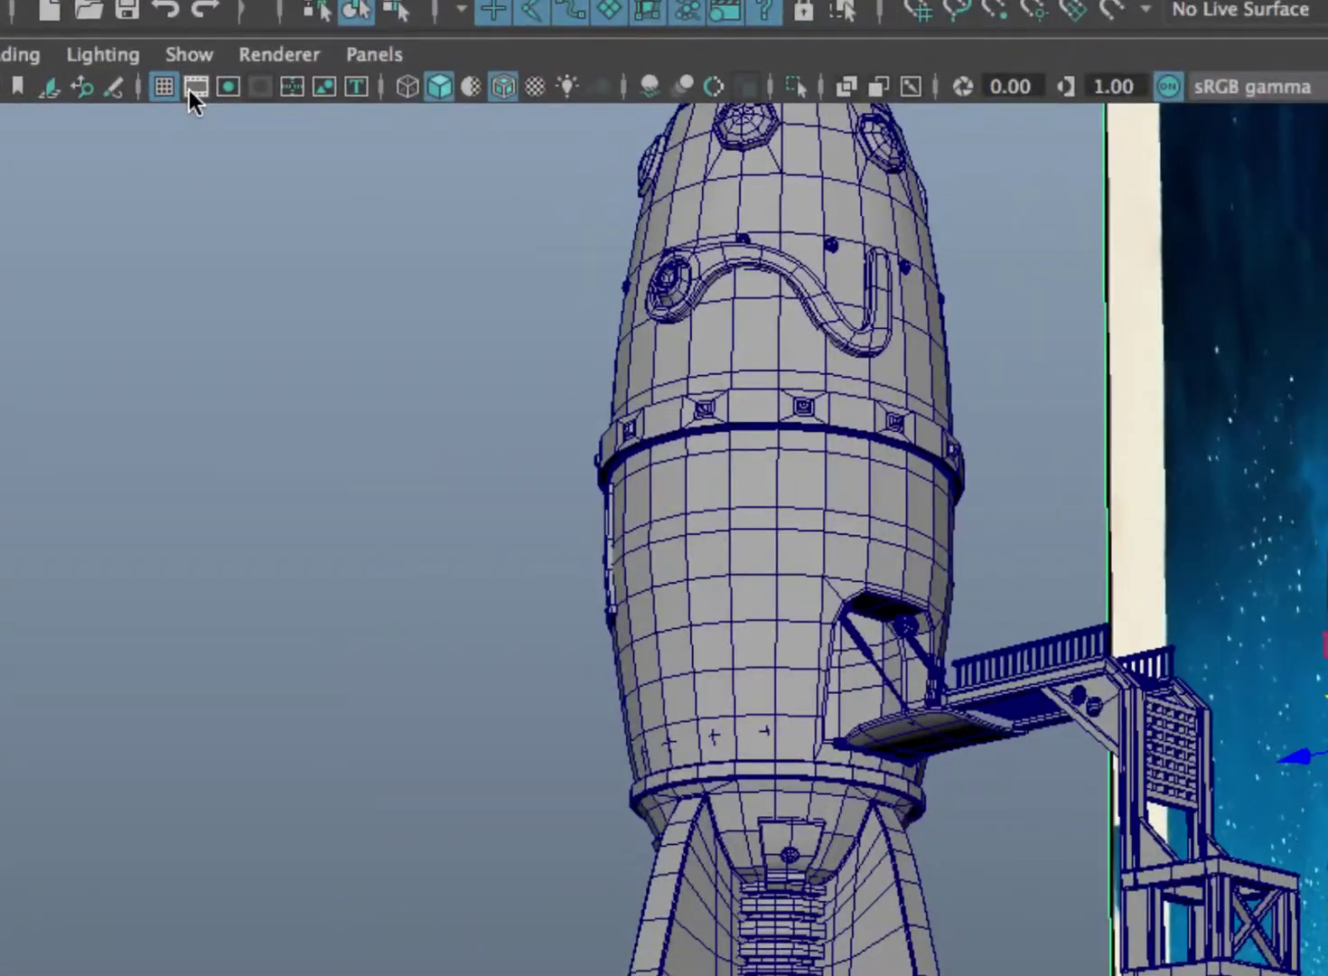
{"action": "left_click", "coordinate": [234, 90]}
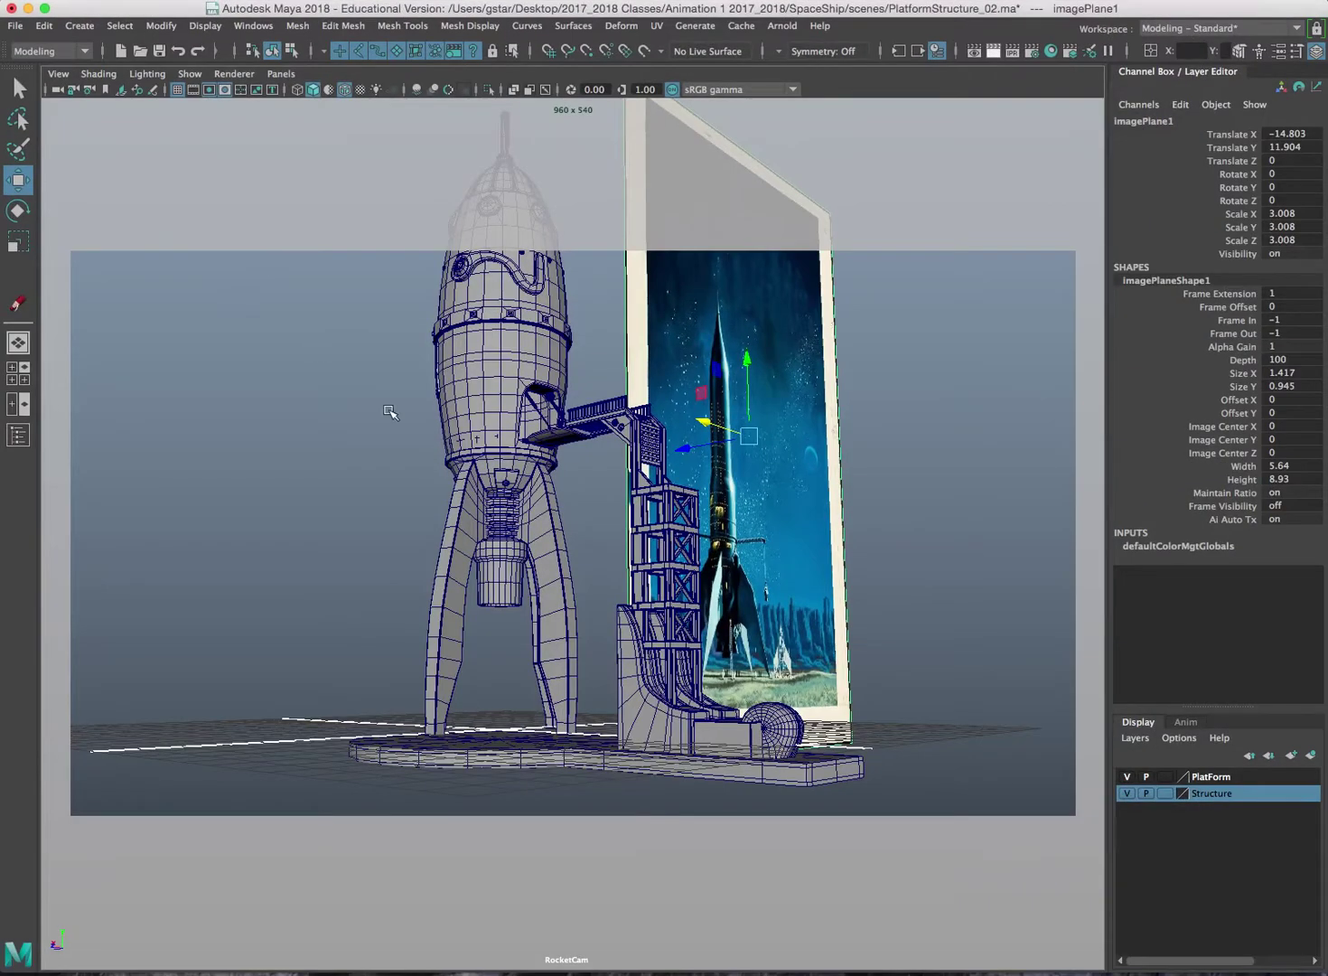
- Pull RocketCam back and adjust its low angle to fit the rocket's full height inside the resolution gate
{"action": "middle_click_drag", "start_coordinate": [389, 412], "coordinate": [424, 515], "text": "alt"}
{"action": "scroll", "coordinate": [435, 483], "scroll_direction": "down", "scroll_amount": 3}
{"action": "scroll", "coordinate": [435, 484], "scroll_direction": "up", "scroll_amount": 2}
{"action": "scroll", "coordinate": [427, 522], "scroll_direction": "down", "scroll_amount": 3}
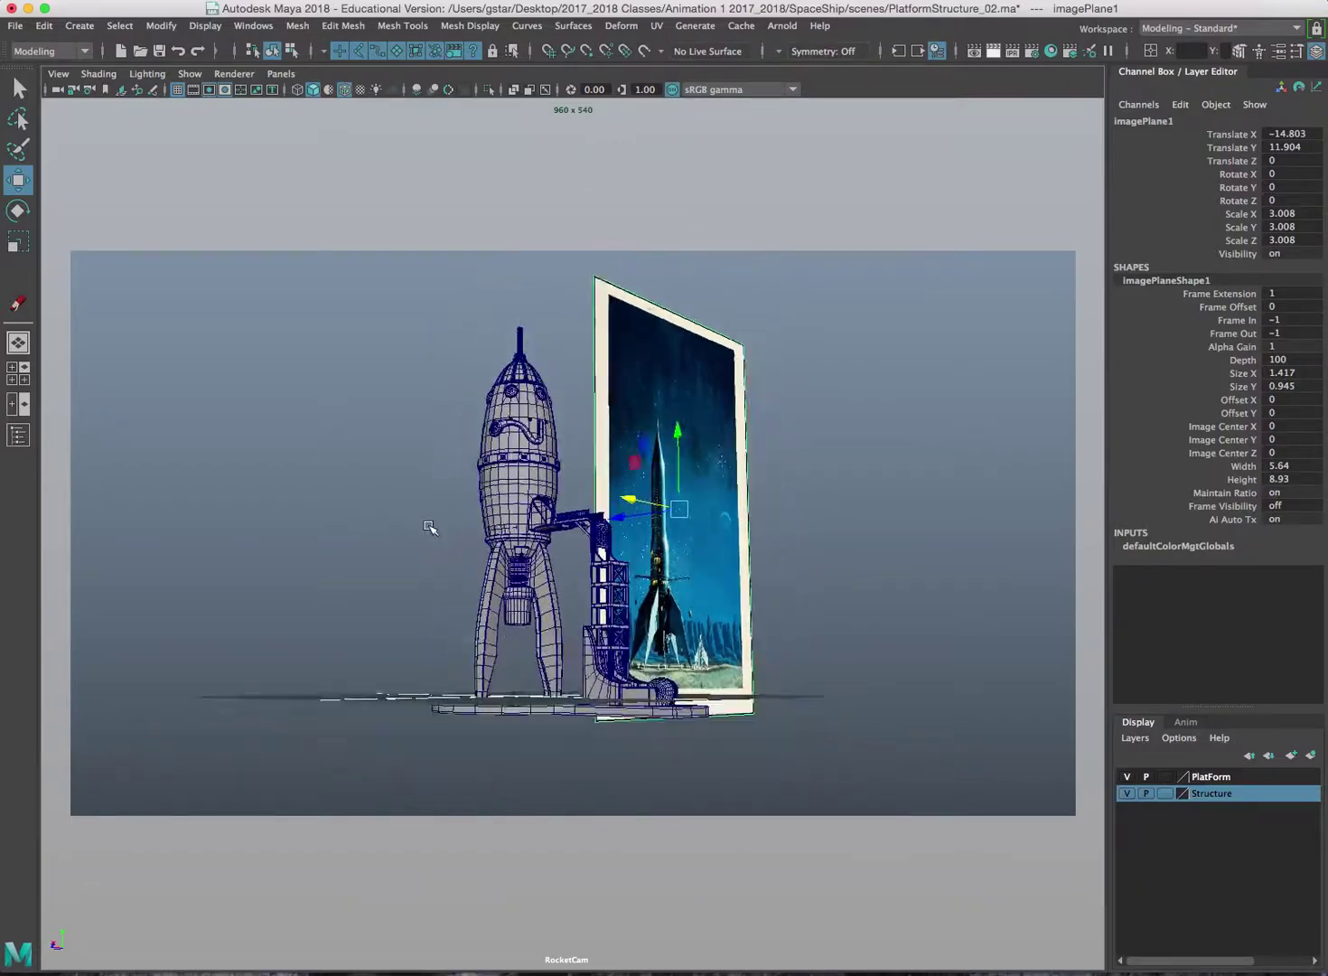
{"action": "scroll", "coordinate": [446, 513], "scroll_direction": "up", "scroll_amount": 3}
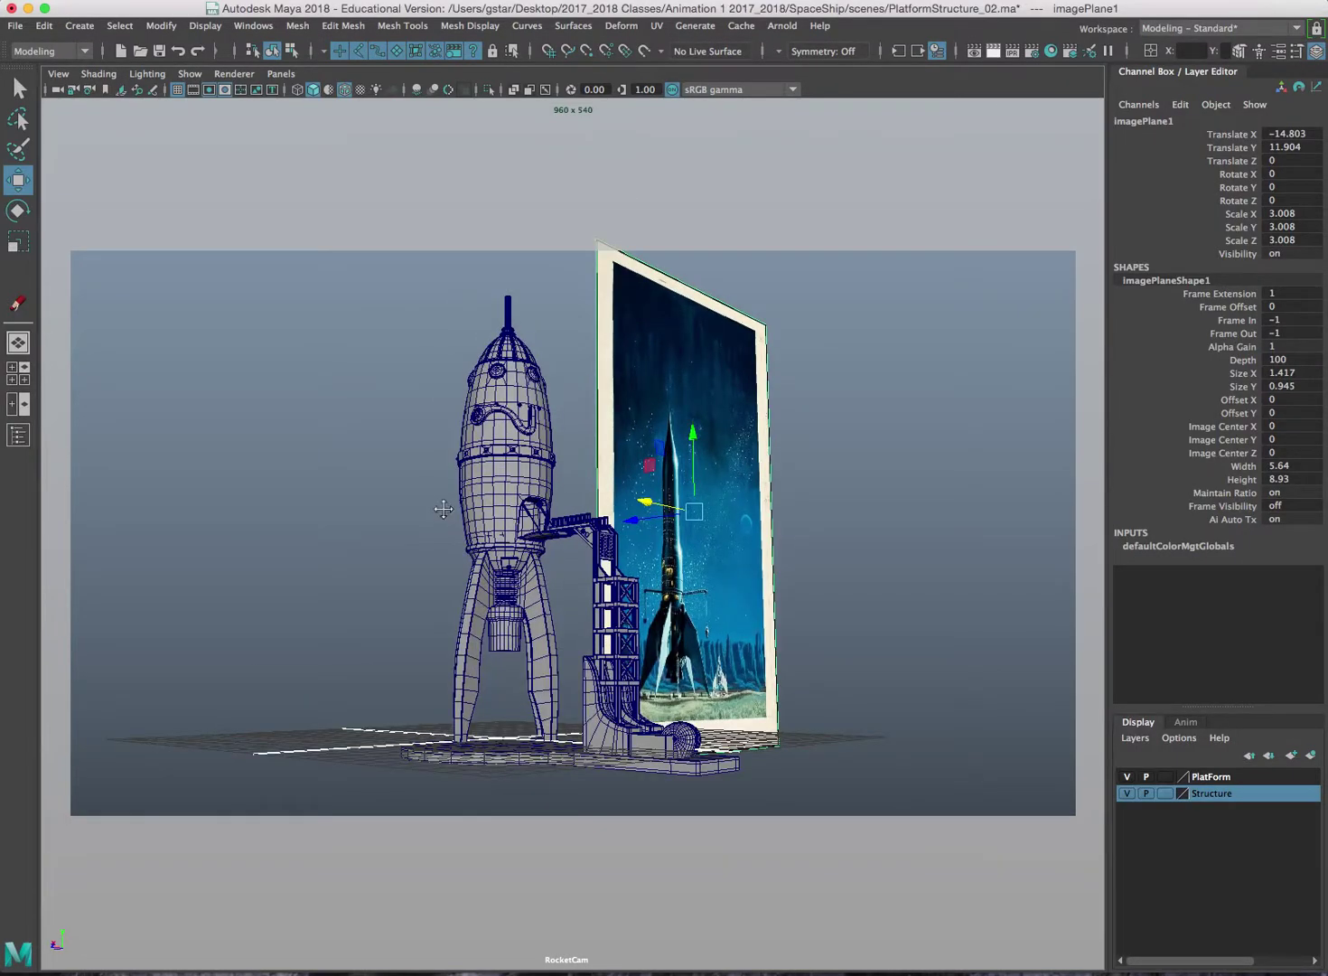
{"action": "left_click_drag", "start_coordinate": [442, 509], "coordinate": [454, 507], "text": "alt"}
{"action": "middle_click_drag", "start_coordinate": [453, 507], "coordinate": [426, 513], "text": "alt"}
{"action": "scroll", "coordinate": [462, 452], "scroll_direction": "up", "scroll_amount": 2}
{"action": "middle_click_drag", "start_coordinate": [462, 449], "coordinate": [461, 438], "text": "alt"}
{"action": "scroll", "coordinate": [461, 438], "scroll_direction": "down", "scroll_amount": 3}
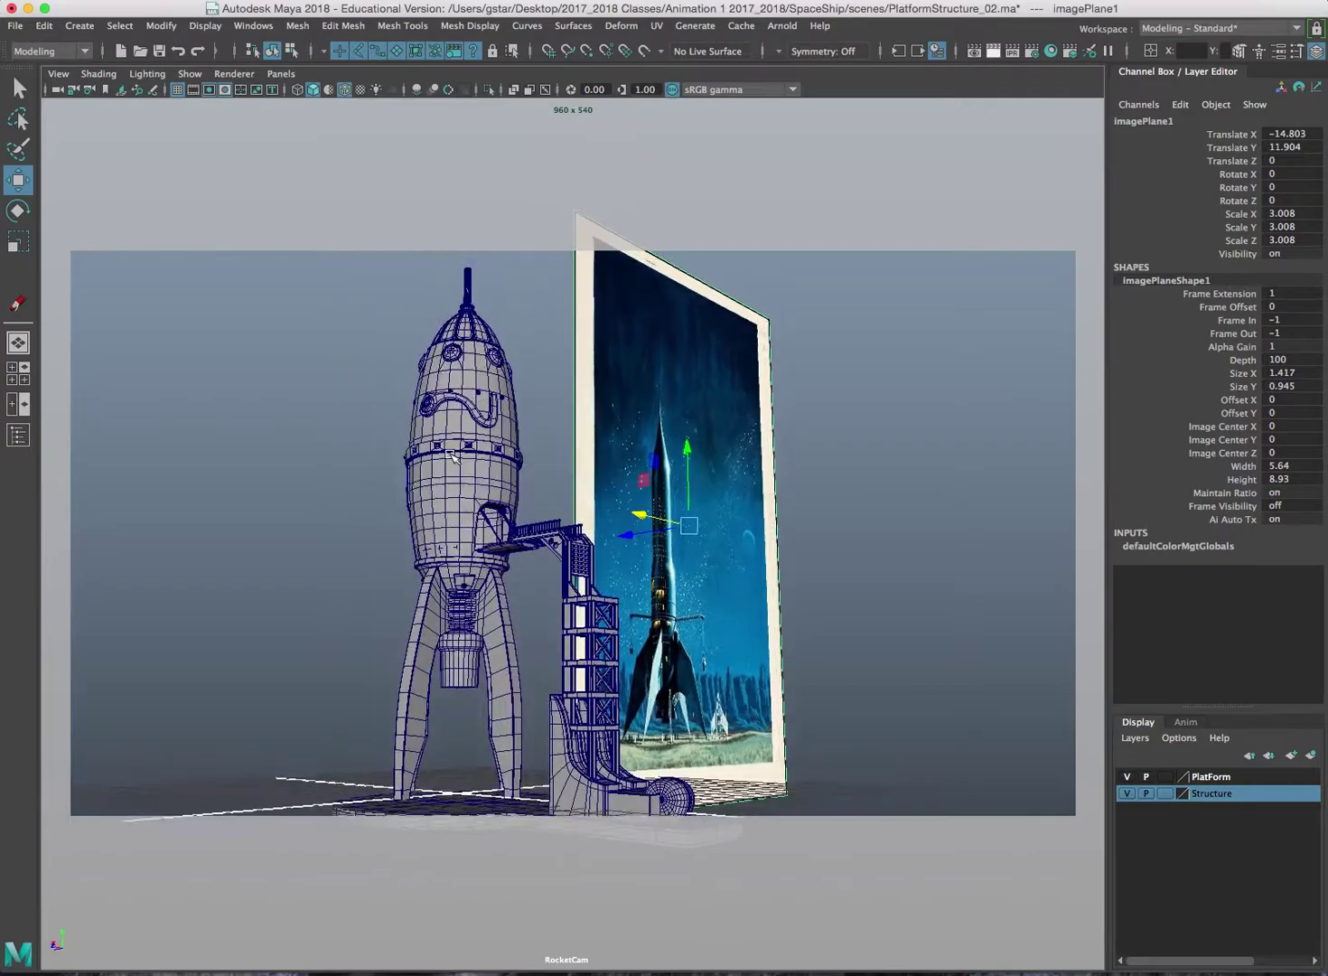
- Shift RocketCam so the rocket and launch platform stand slightly right of centre, fully inside the resolution gate
{"action": "middle_click_drag", "start_coordinate": [406, 490], "coordinate": [505, 492], "text": "alt"}
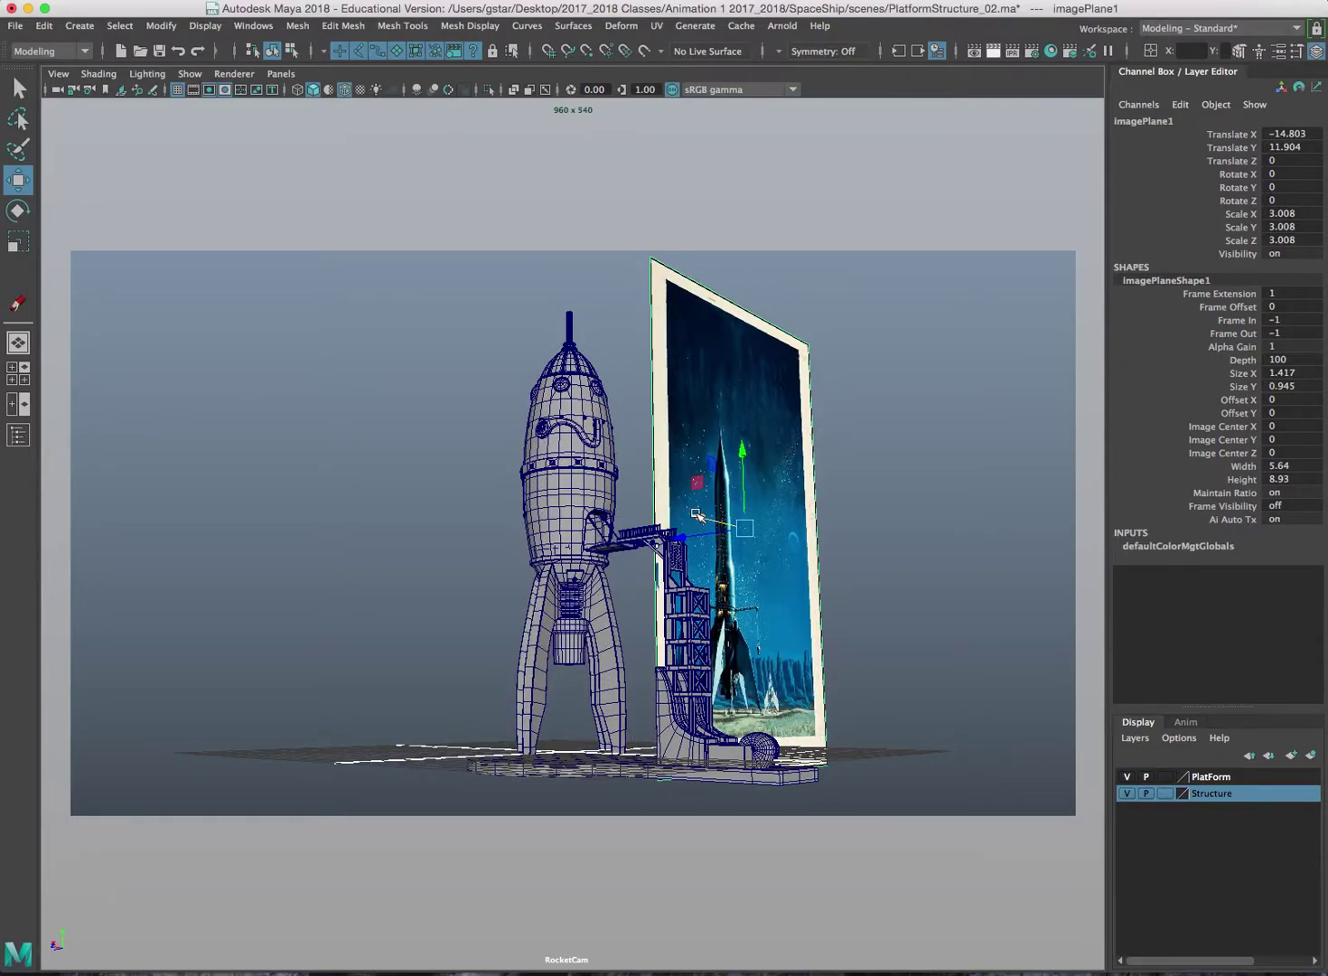
{"action": "middle_click_drag", "start_coordinate": [549, 457], "coordinate": [576, 451], "text": "alt"}
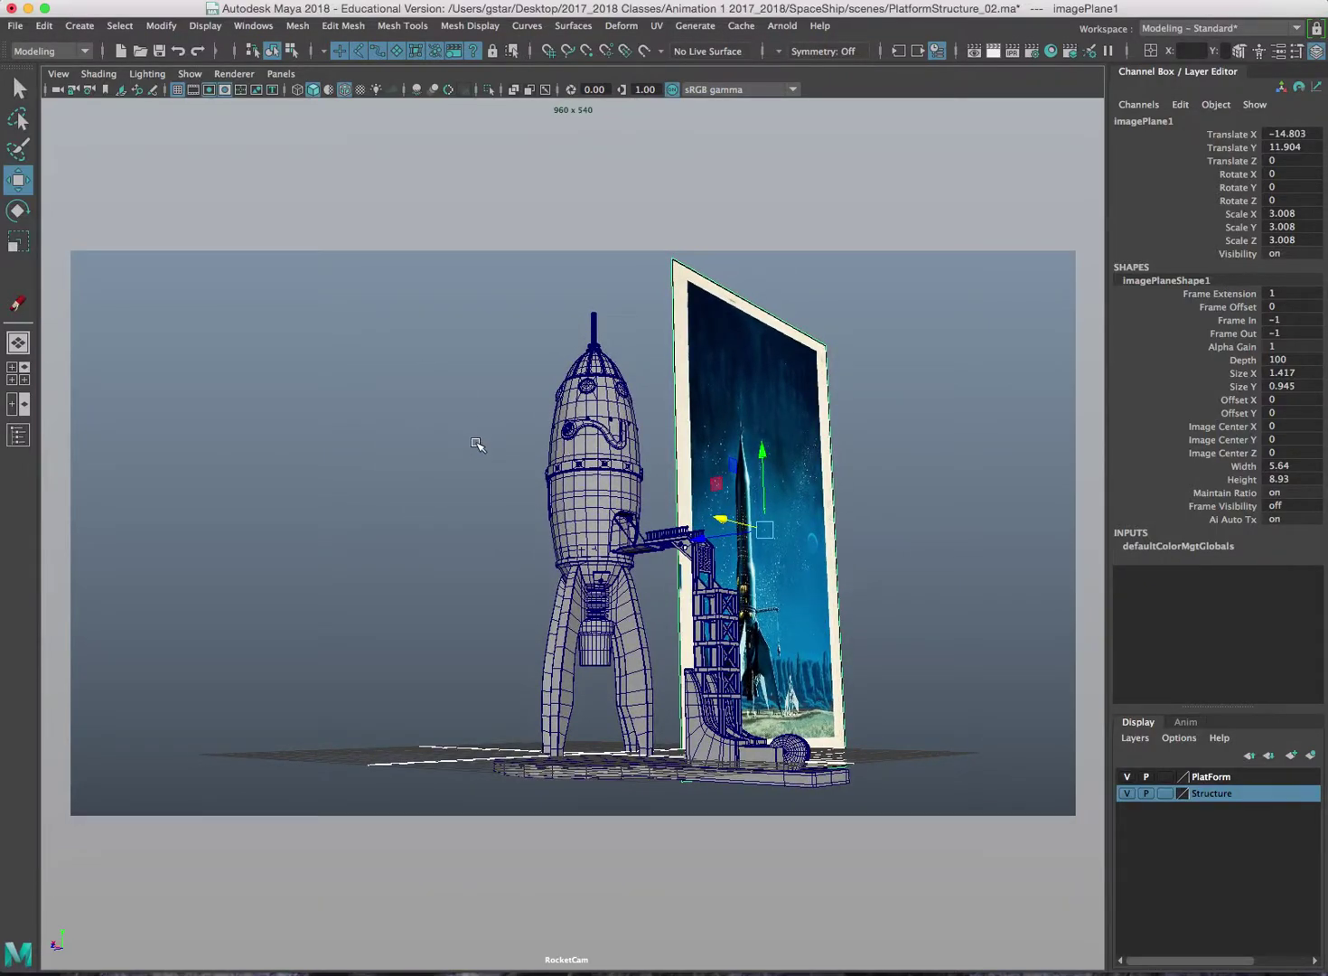
{"action": "middle_click_drag", "start_coordinate": [468, 453], "coordinate": [545, 454], "text": "alt"}
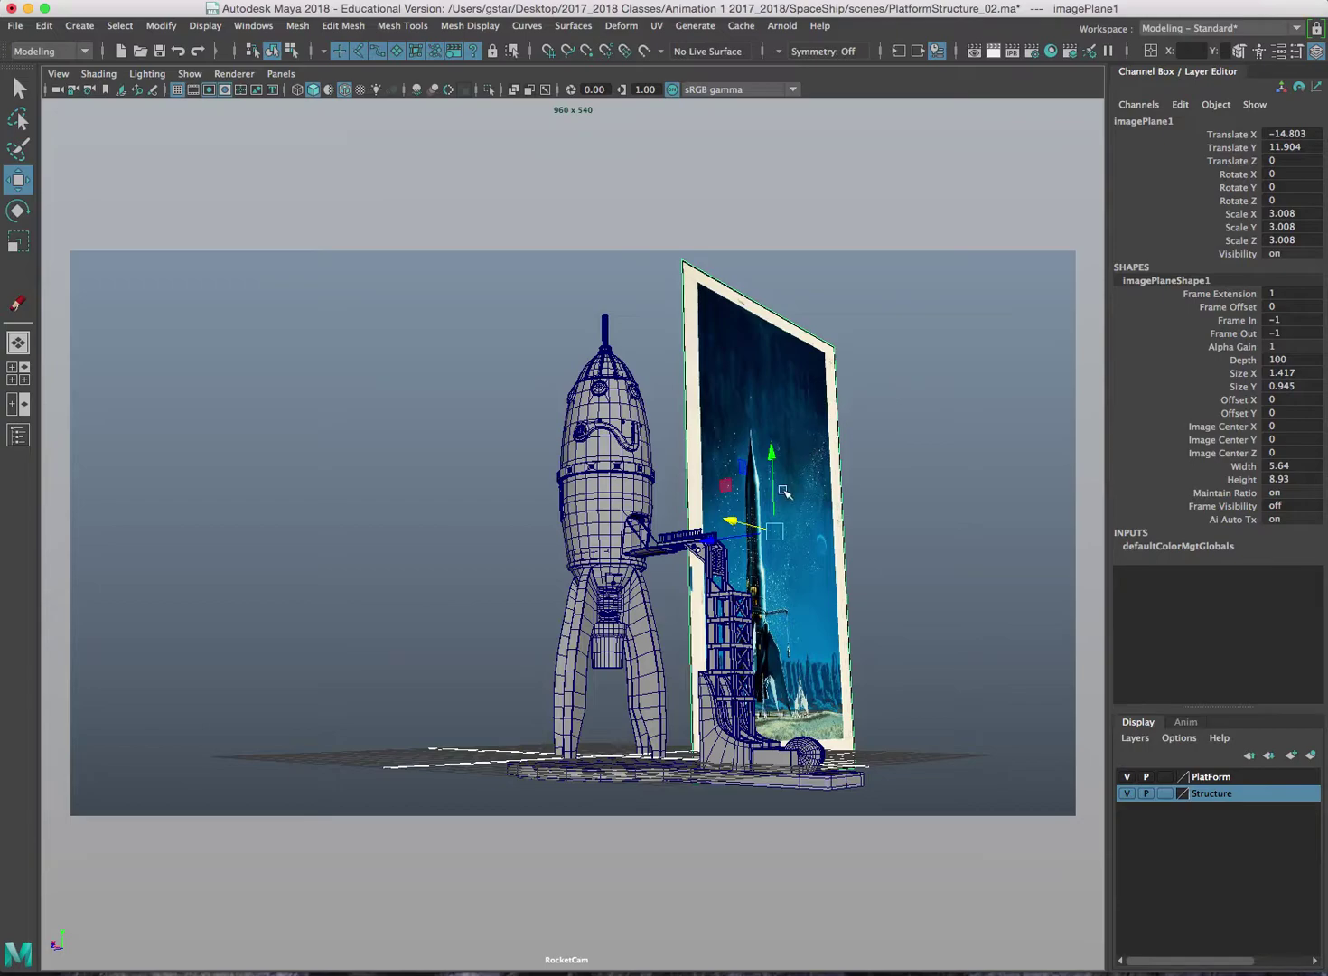
- Try turning the image plane about Y to face RocketCam and moving it freely away from the rocket
{"action": "key", "text": "e"}
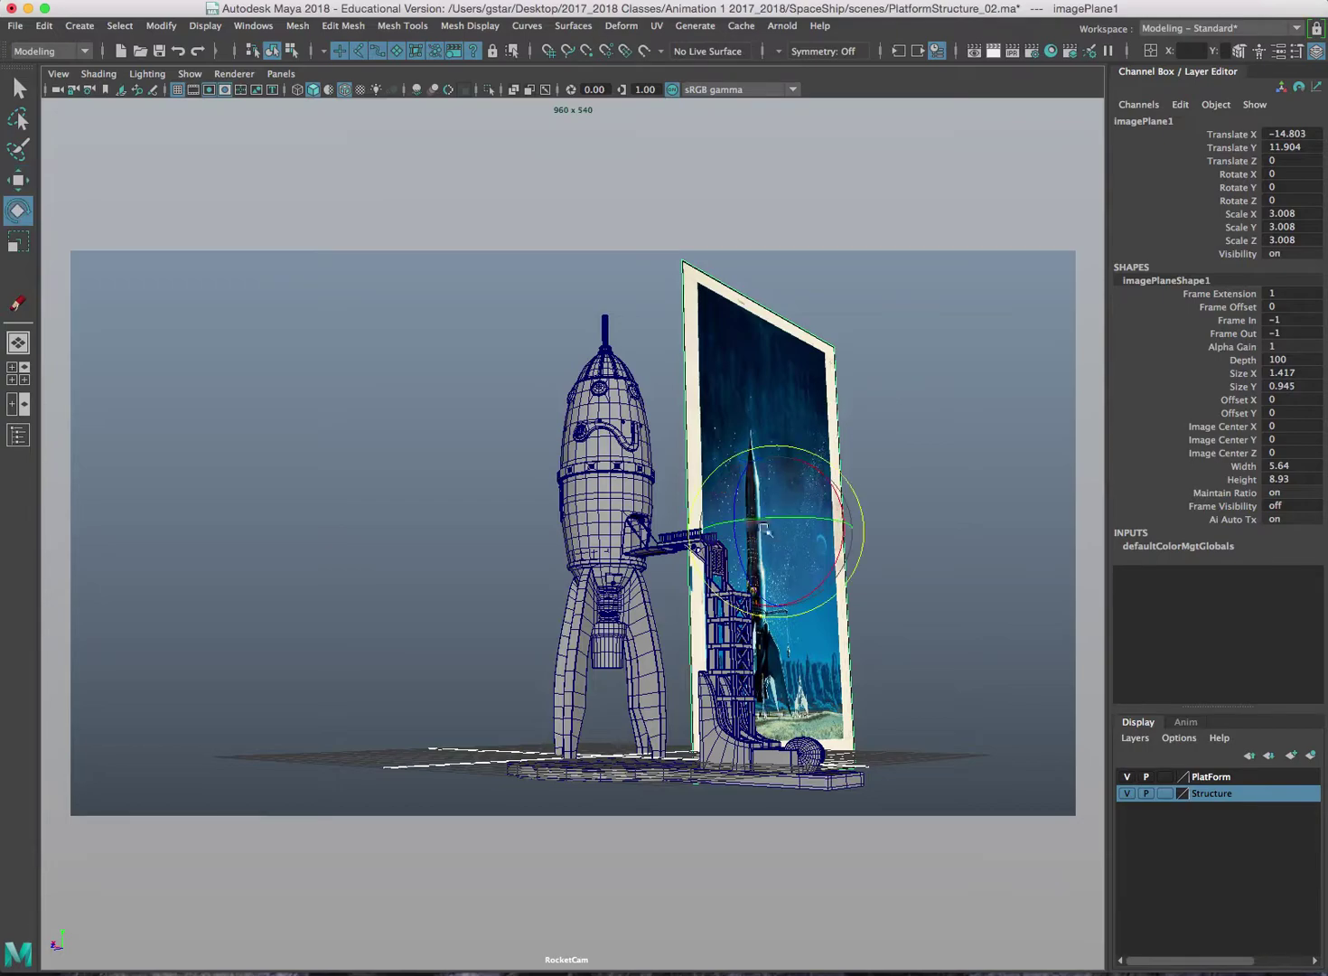
{"action": "left_click_drag", "start_coordinate": [733, 522], "coordinate": [878, 498]}
{"action": "key", "text": "w"}
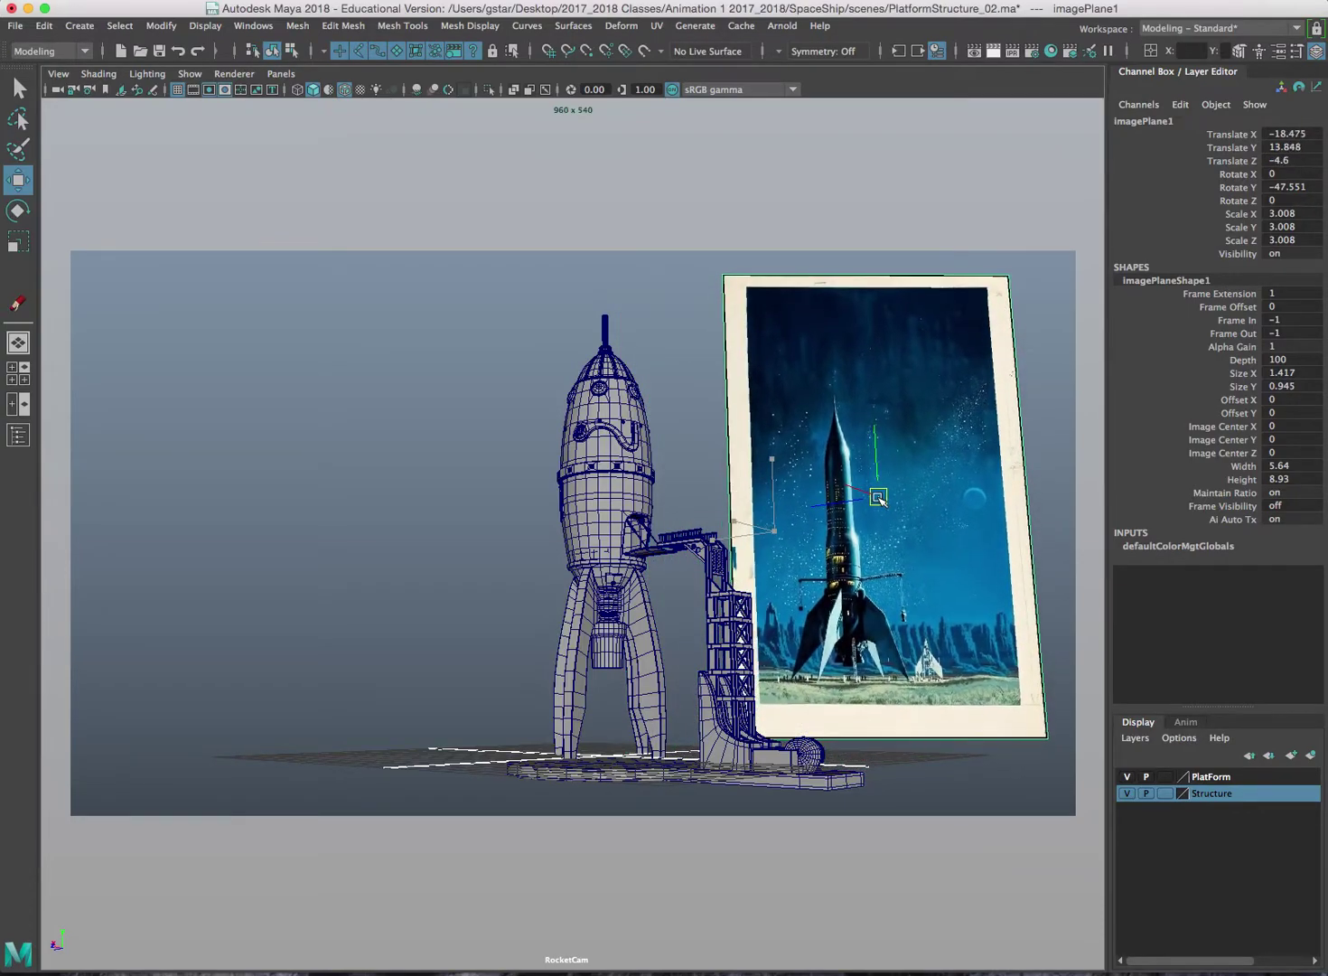
{"action": "key", "text": "z"}
{"action": "key", "text": "z"}
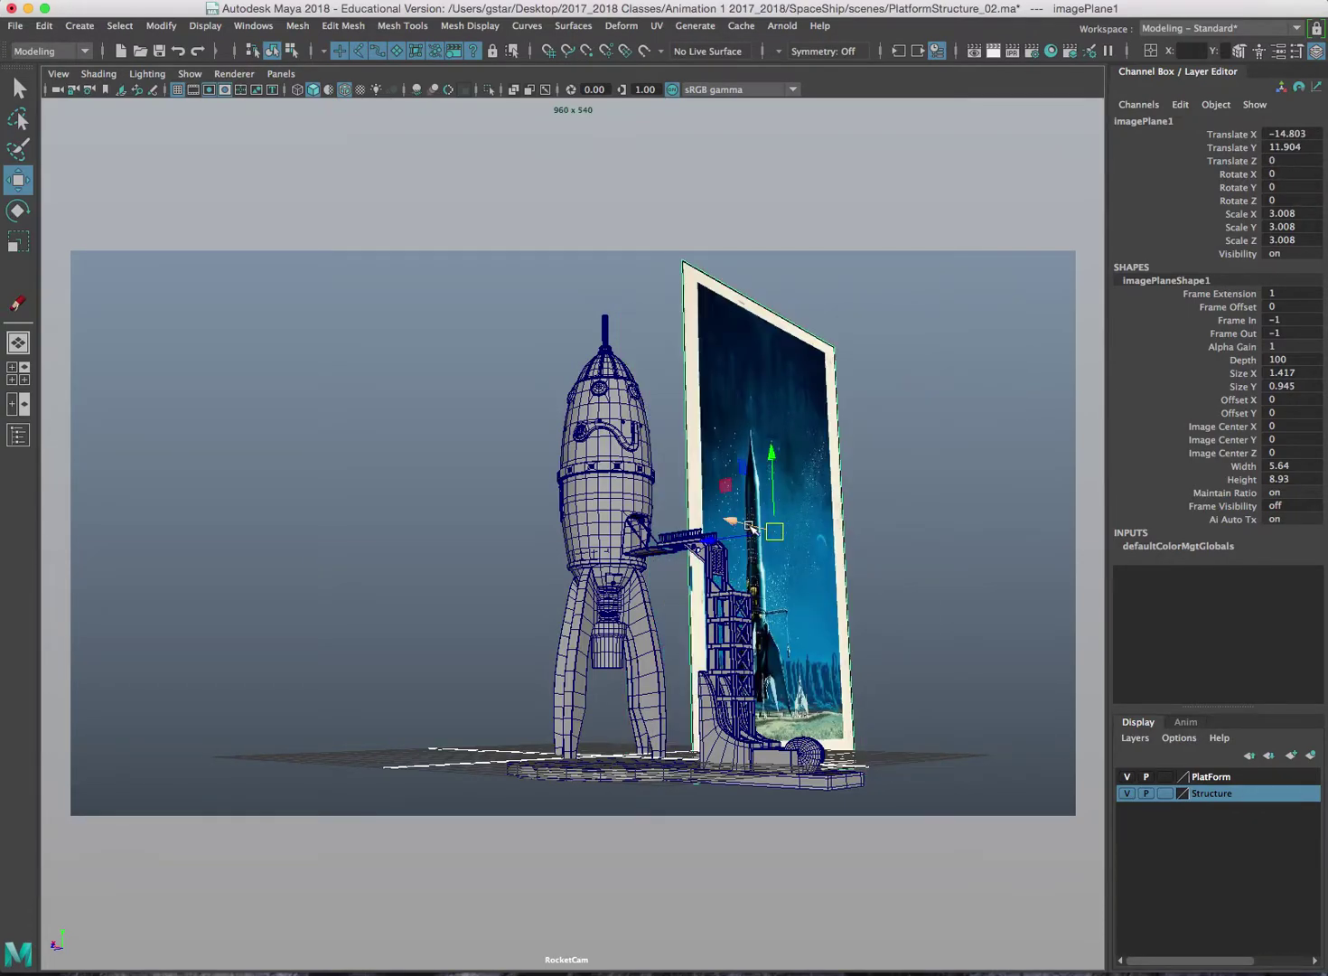
- Move the image plane along Z to about -5.98, rotate it about Y to about 119.9, and deselect it
{"action": "left_click_drag", "start_coordinate": [723, 534], "coordinate": [955, 516]}
{"action": "key", "text": "e"}
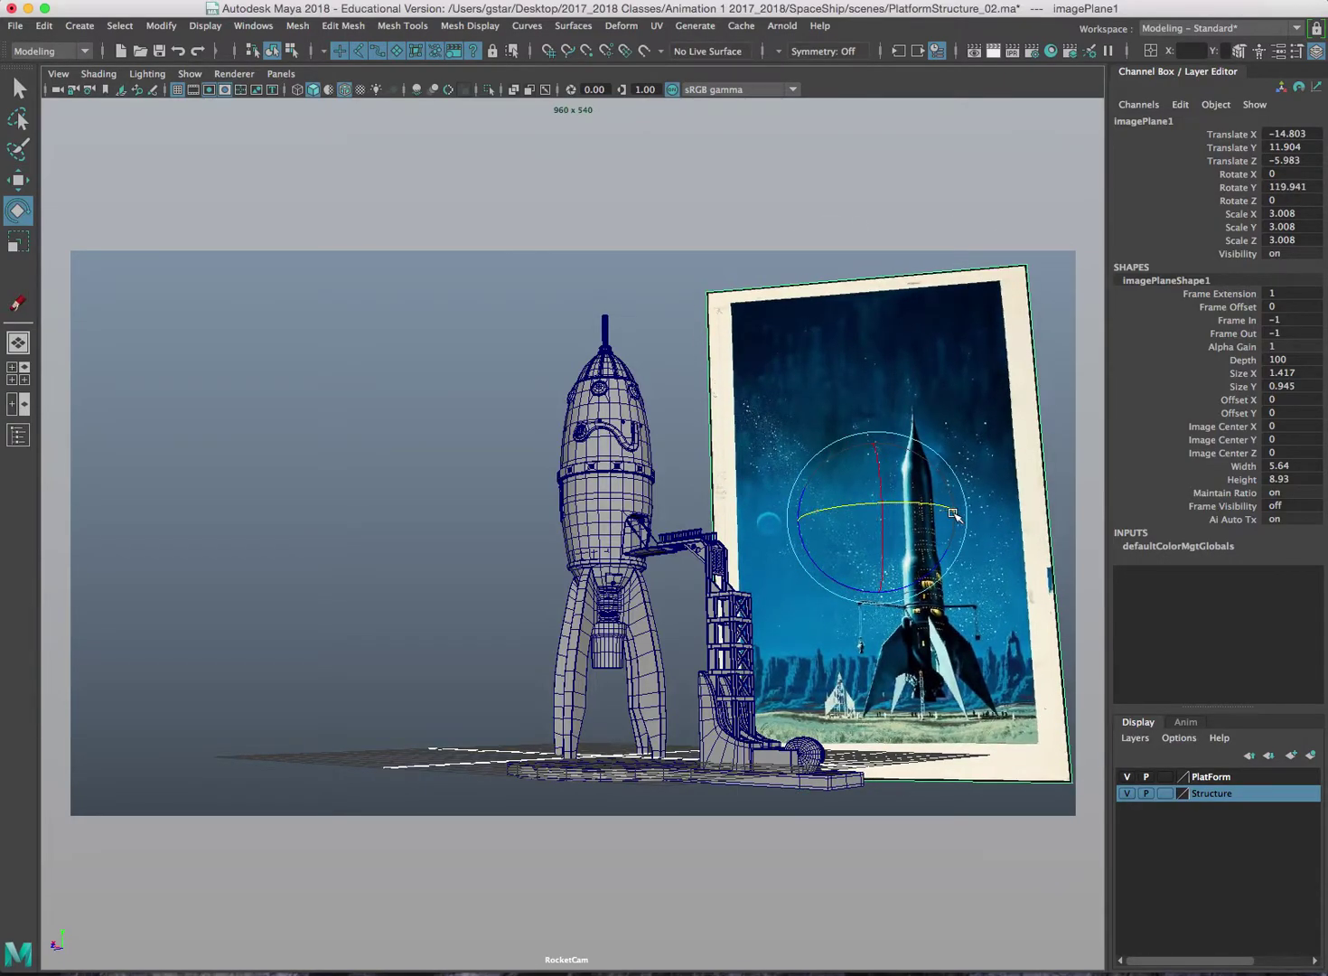
{"action": "left_click", "coordinate": [713, 394]}
- Examine the composition of the reference painting up close in the perspective view and return to the RocketCam view
{"action": "key", "text": "space"}
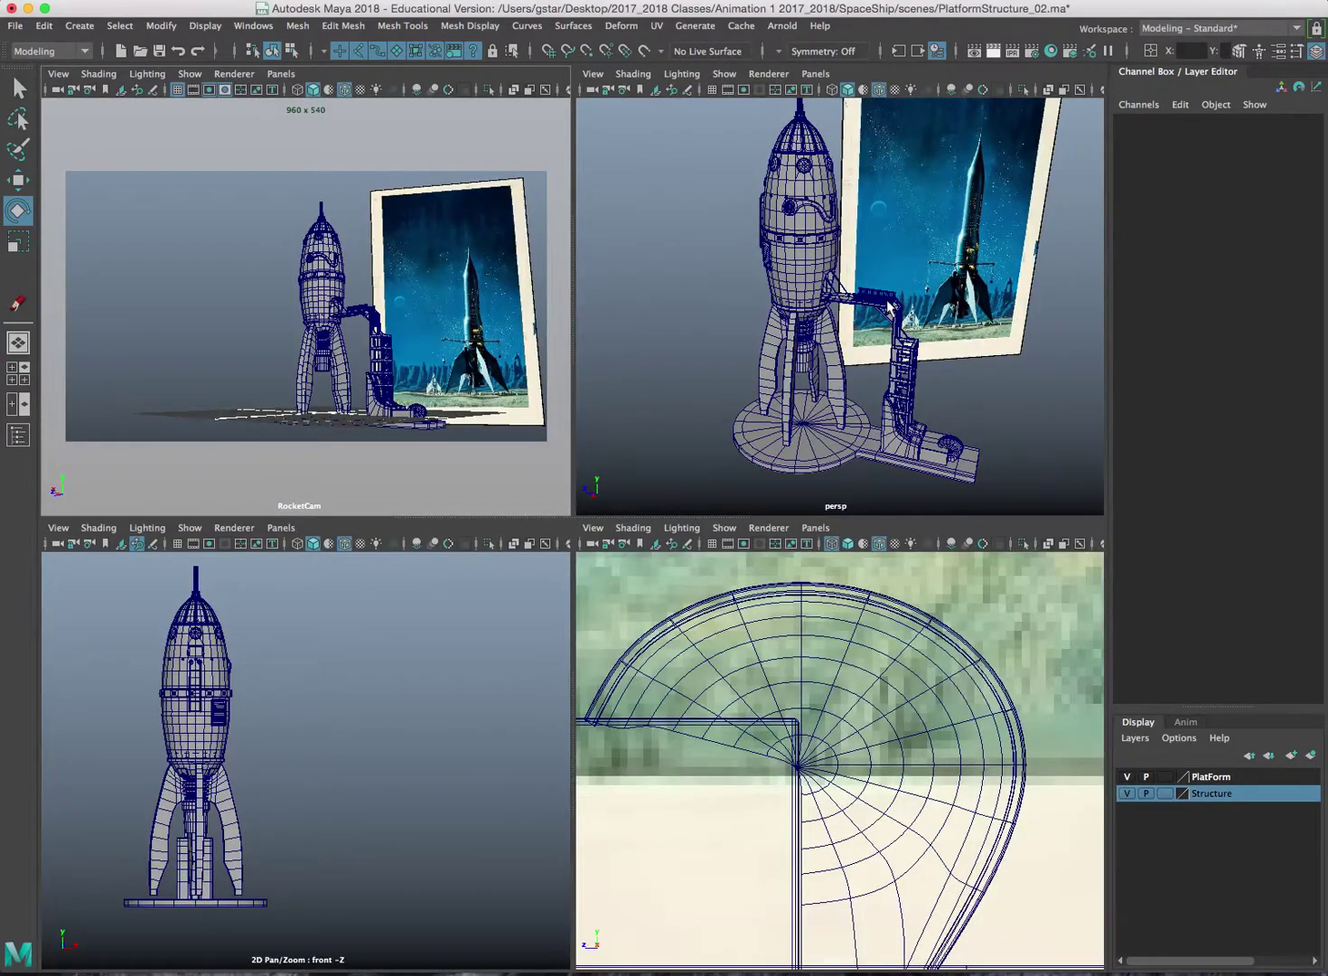
{"action": "key", "text": "space"}
{"action": "left_click_drag", "start_coordinate": [868, 345], "coordinate": [840, 318], "text": "alt"}
{"action": "middle_click_drag", "start_coordinate": [840, 318], "coordinate": [650, 398], "text": "alt"}
{"action": "right_click_drag", "start_coordinate": [651, 398], "coordinate": [784, 460], "text": "alt"}
{"action": "left_click_drag", "start_coordinate": [788, 463], "coordinate": [665, 438], "text": "alt"}
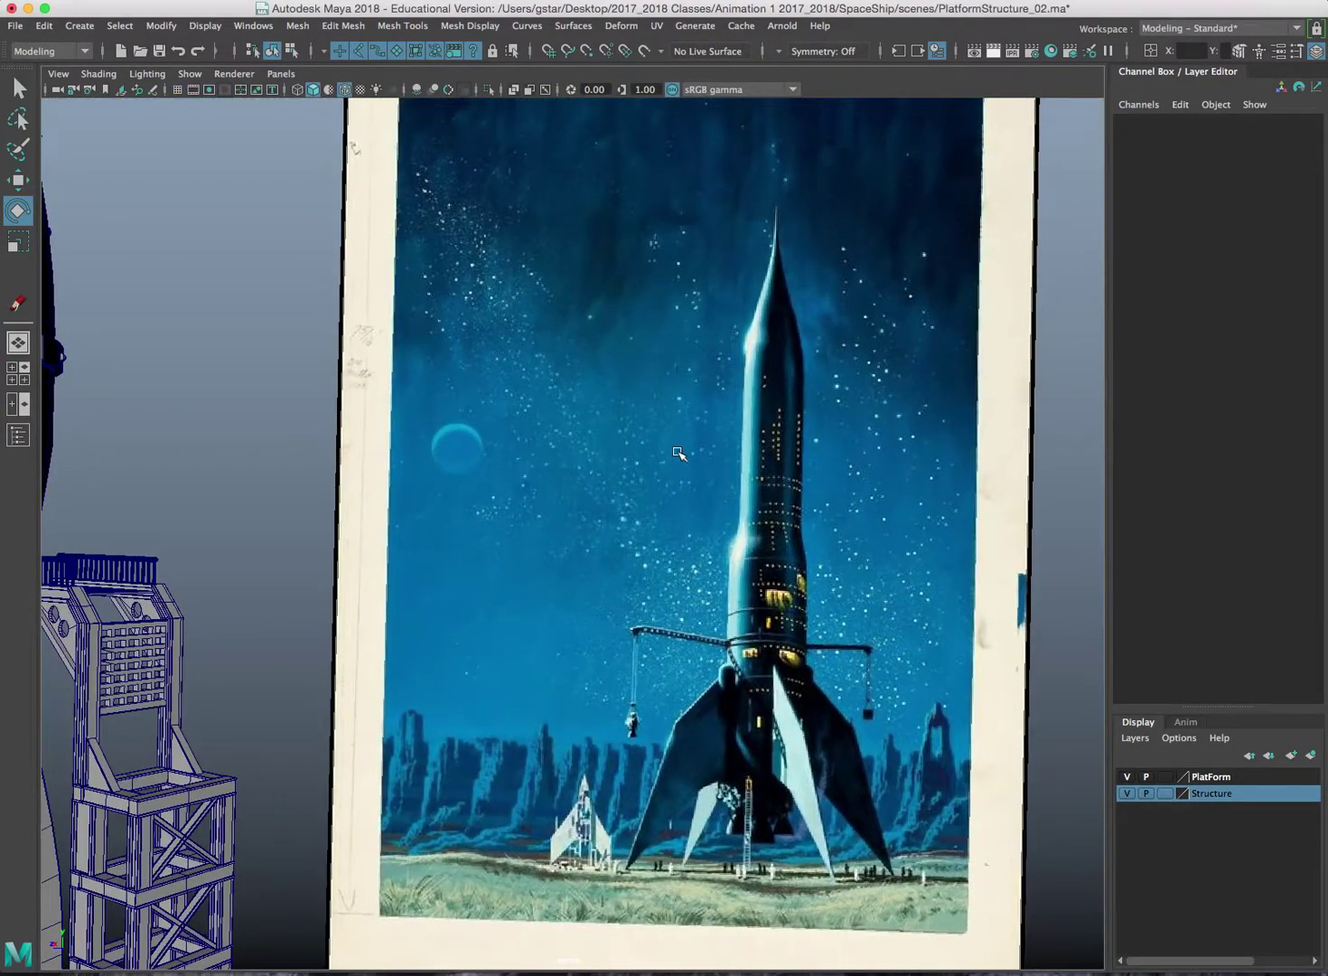
{"action": "middle_click_drag", "start_coordinate": [648, 404], "coordinate": [677, 427], "text": "alt"}
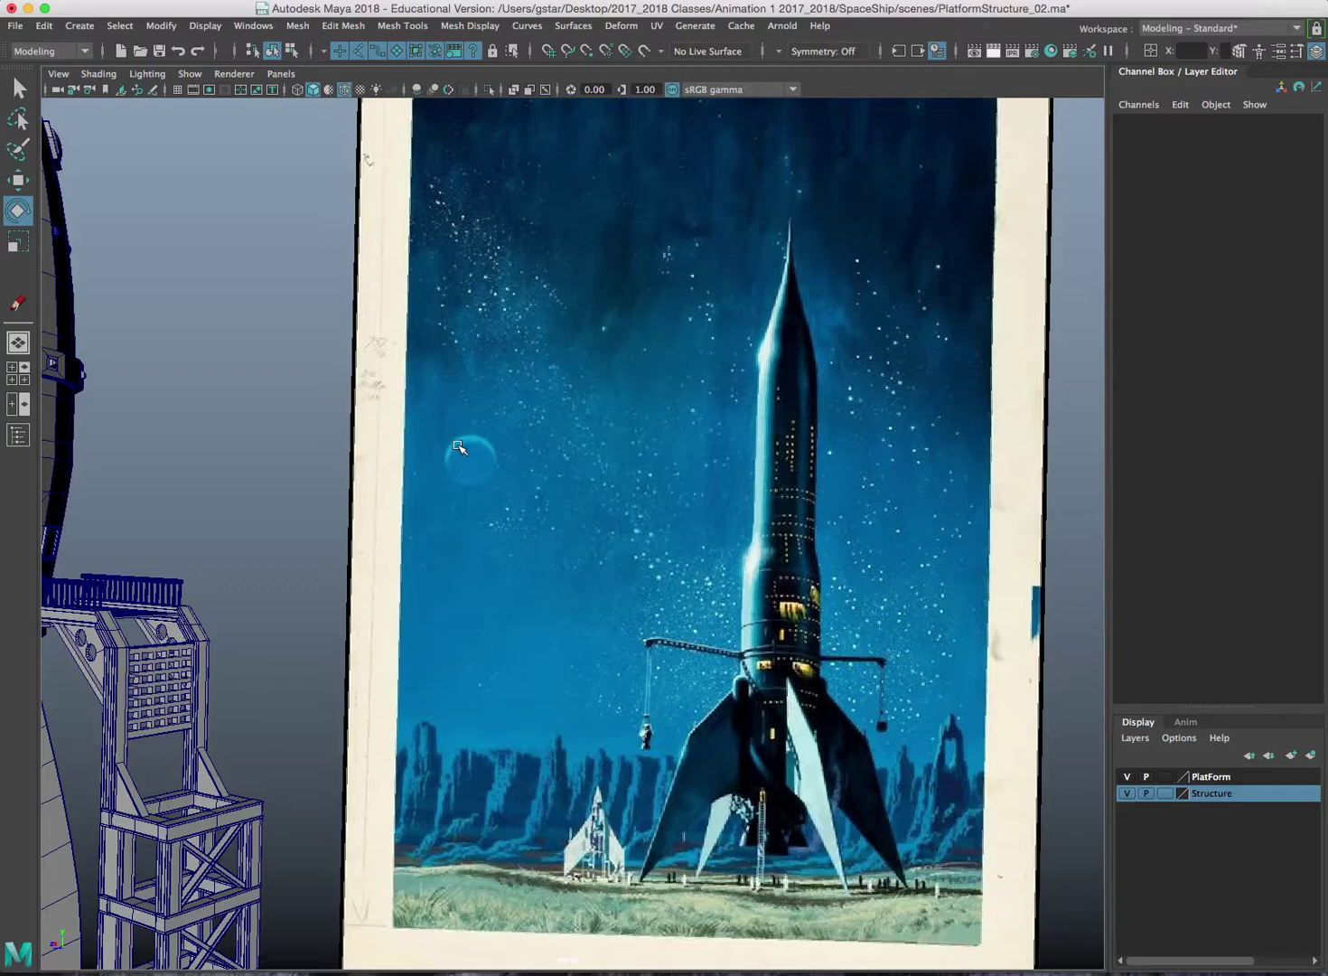
{"action": "scroll", "coordinate": [498, 439], "scroll_direction": "up", "scroll_amount": 3}
{"action": "scroll", "coordinate": [619, 486], "scroll_direction": "down", "scroll_amount": 5}
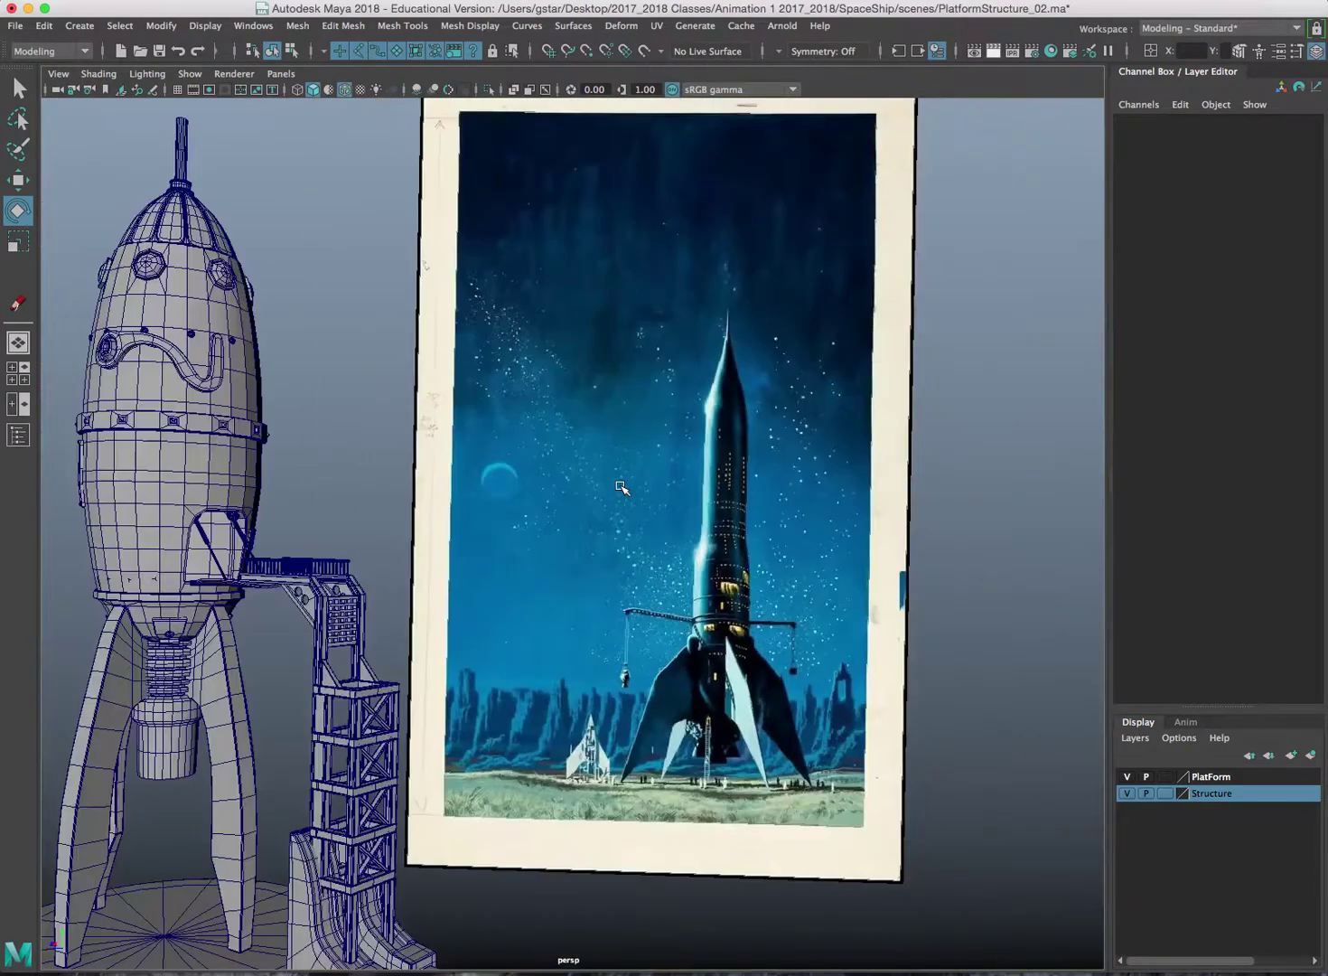
{"action": "scroll", "coordinate": [622, 488], "scroll_direction": "down", "scroll_amount": 3}
{"action": "key", "text": "space"}
{"action": "key", "text": "space"}
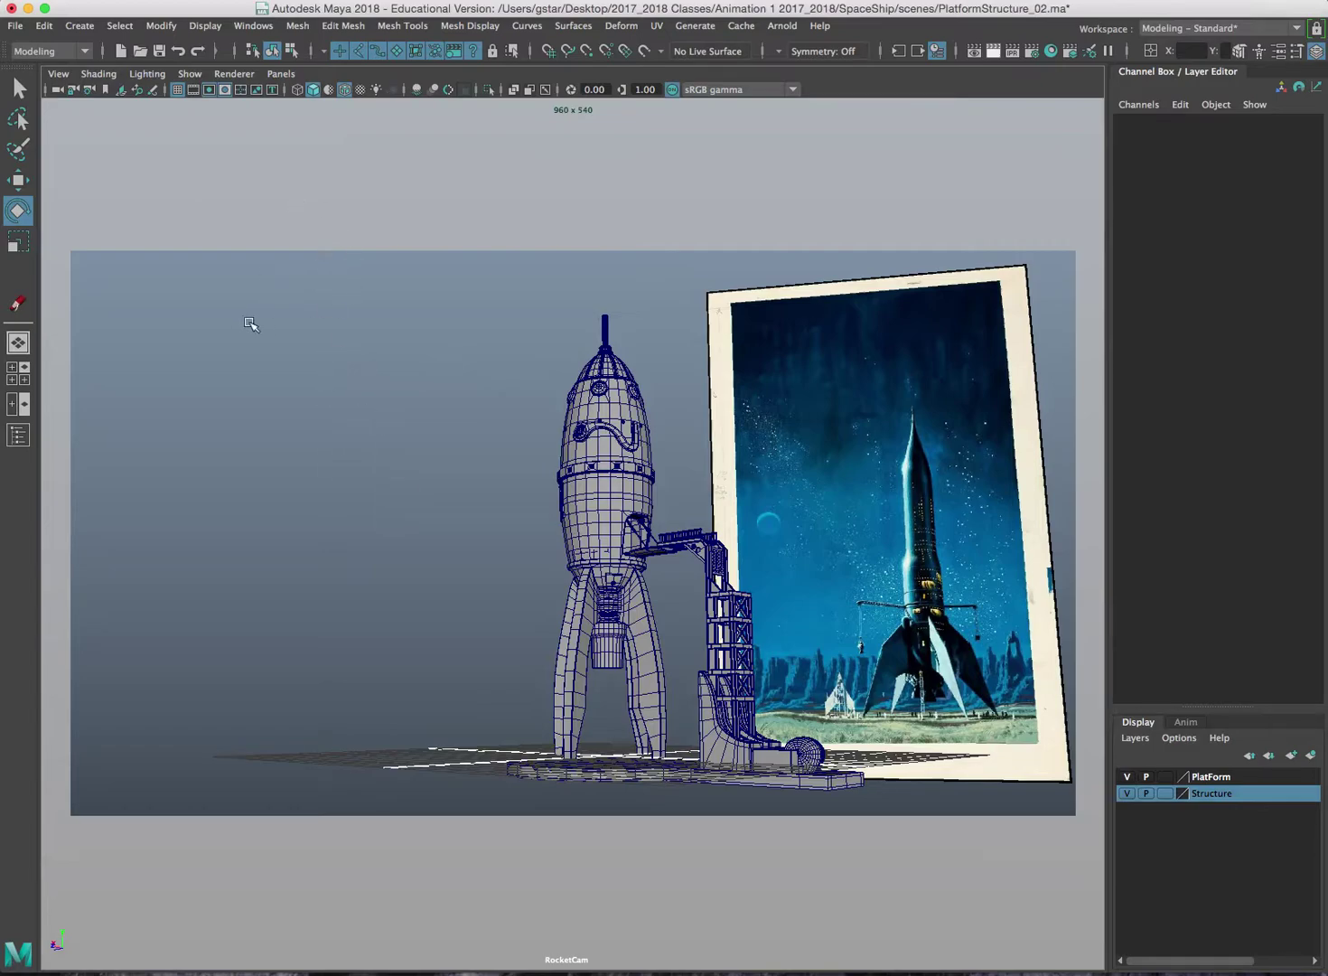
- Reset the image plane's Rotate Y to 0 and deselect it
{"action": "left_click", "coordinate": [726, 316]}
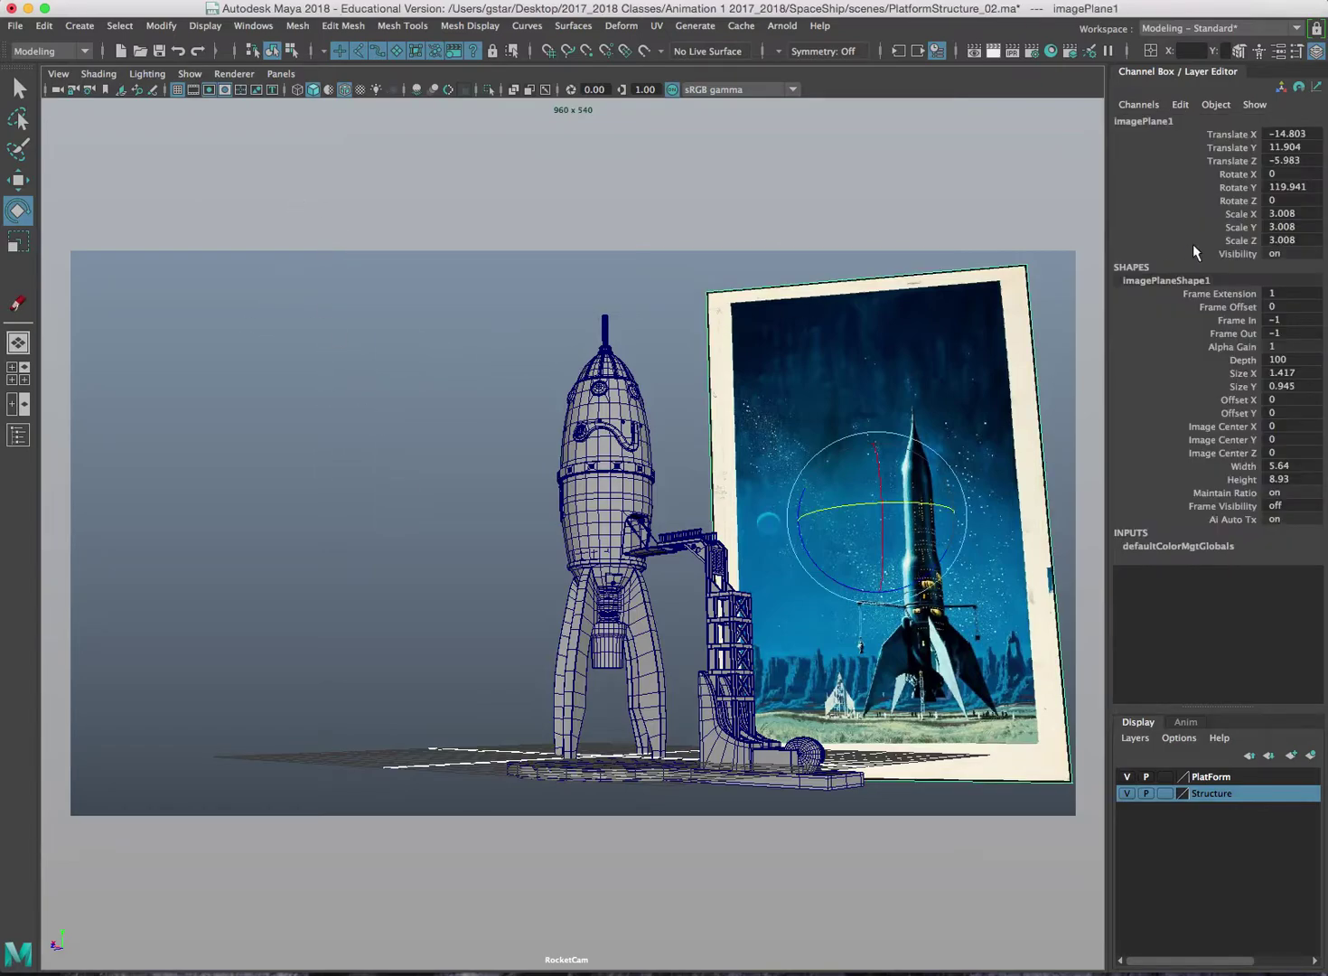
{"action": "double_click", "coordinate": [1287, 185]}
{"action": "type", "text": "0"}
{"action": "key", "text": "Return"}
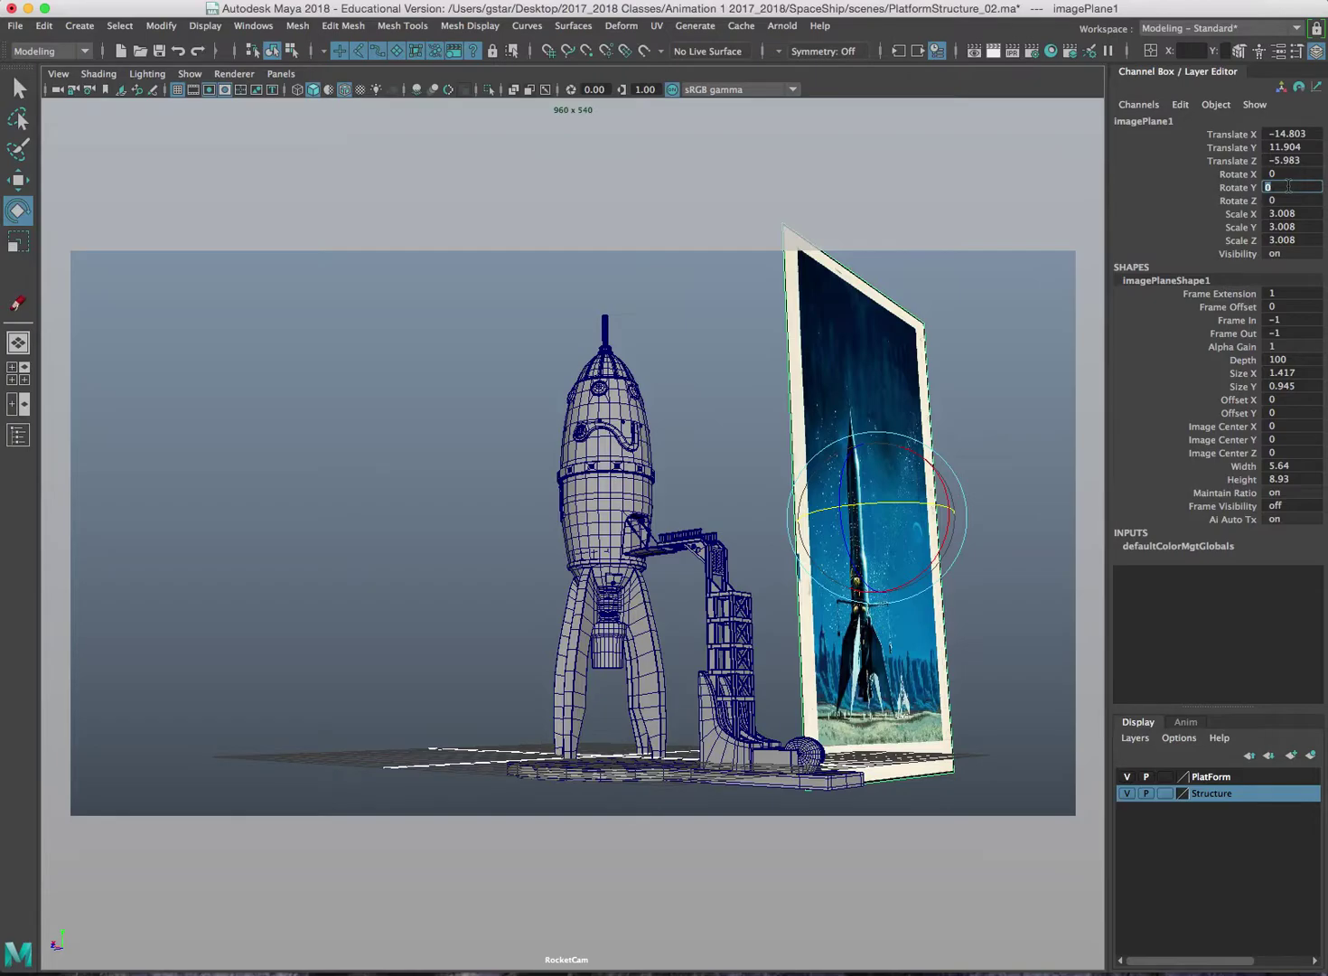
{"action": "left_click", "coordinate": [650, 267]}
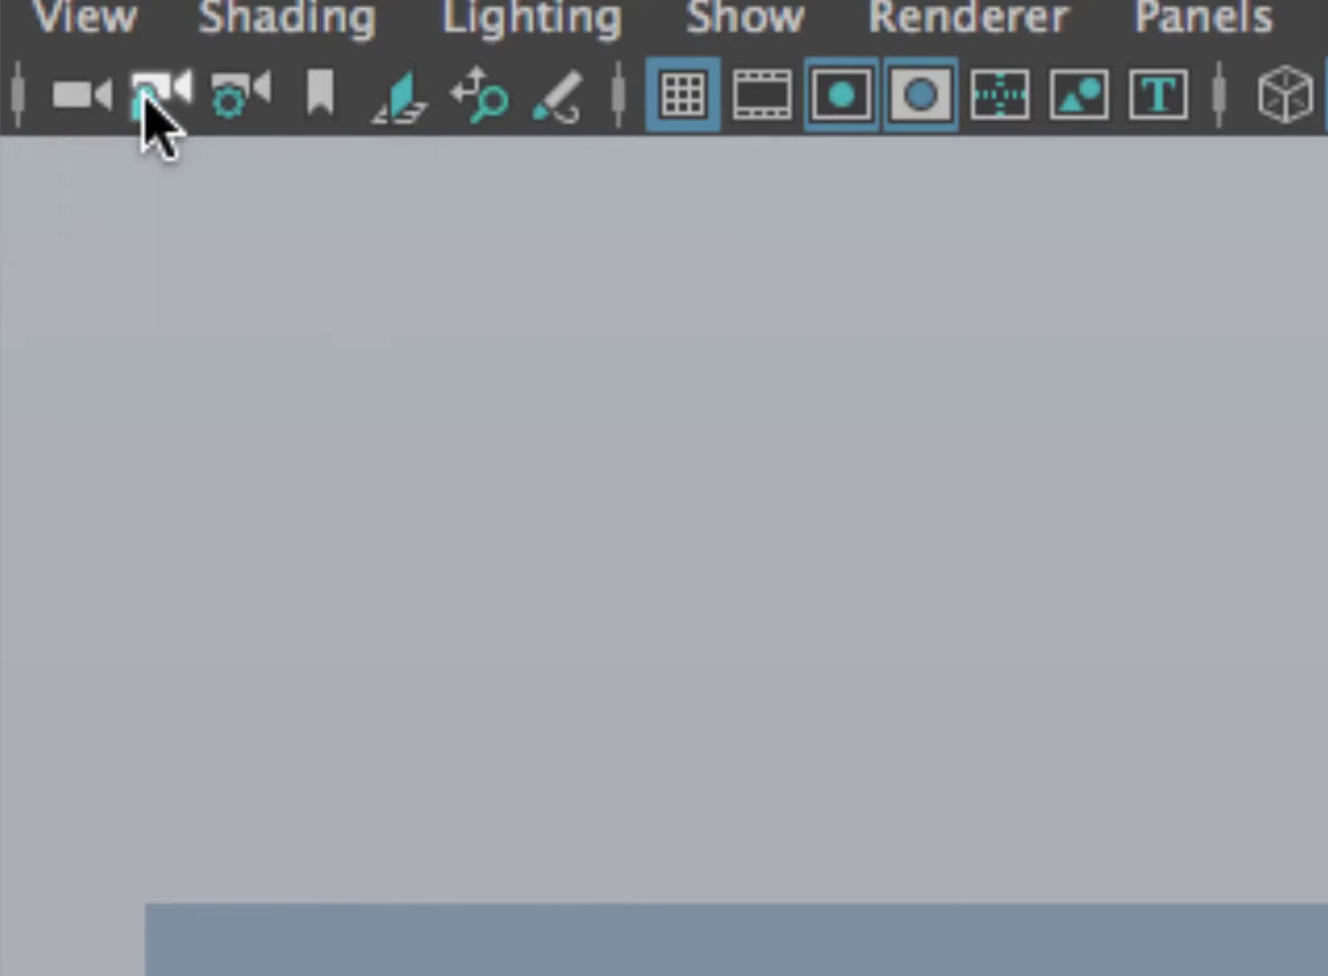
- Lock the RocketCam camera and return to the four-view layout with the image plane selected
{"action": "left_click", "coordinate": [149, 98]}
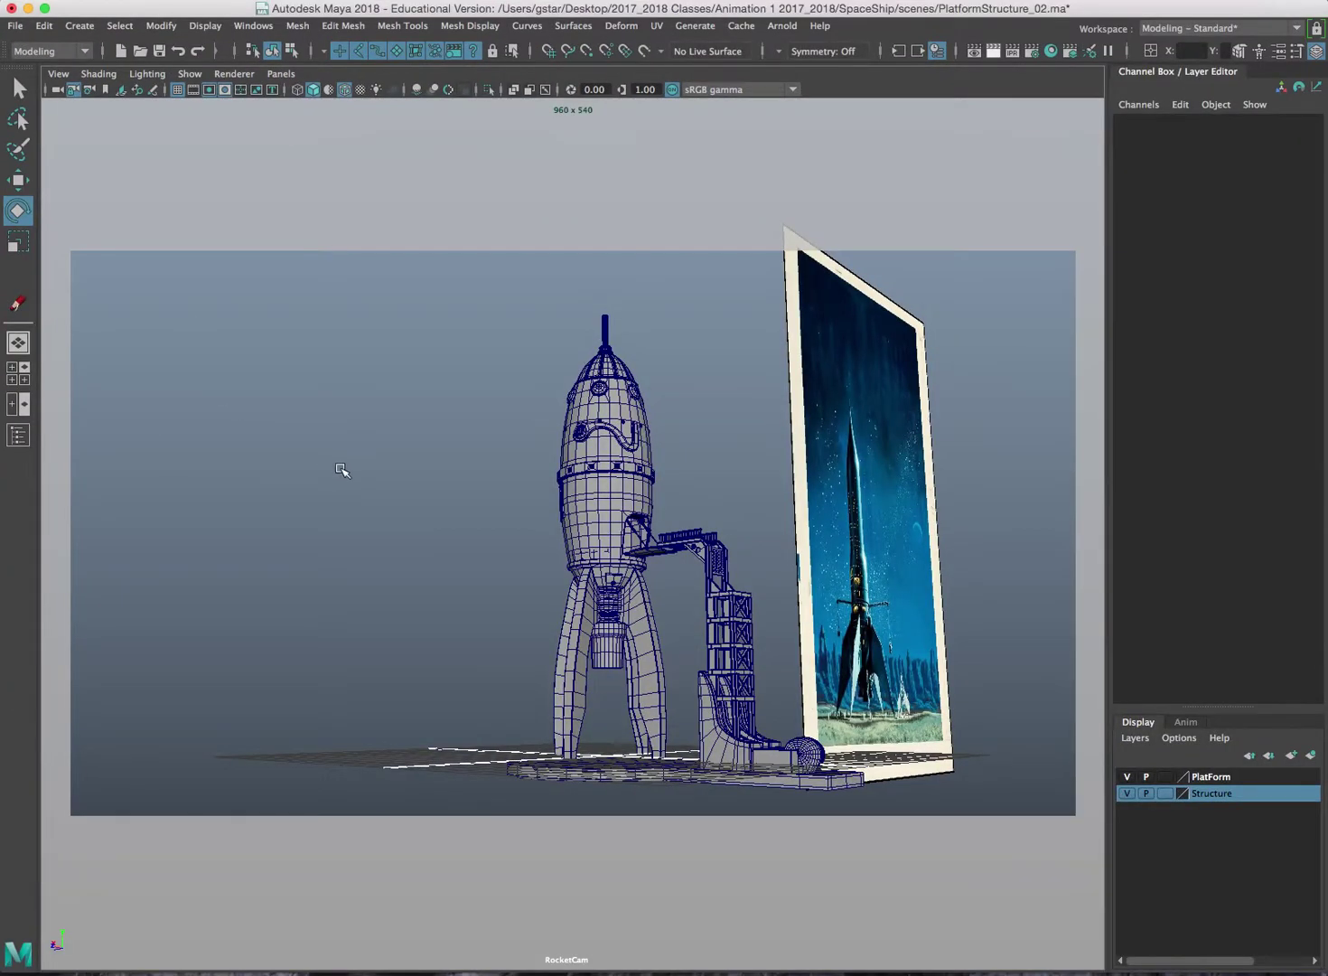
{"action": "left_click", "coordinate": [804, 355]}
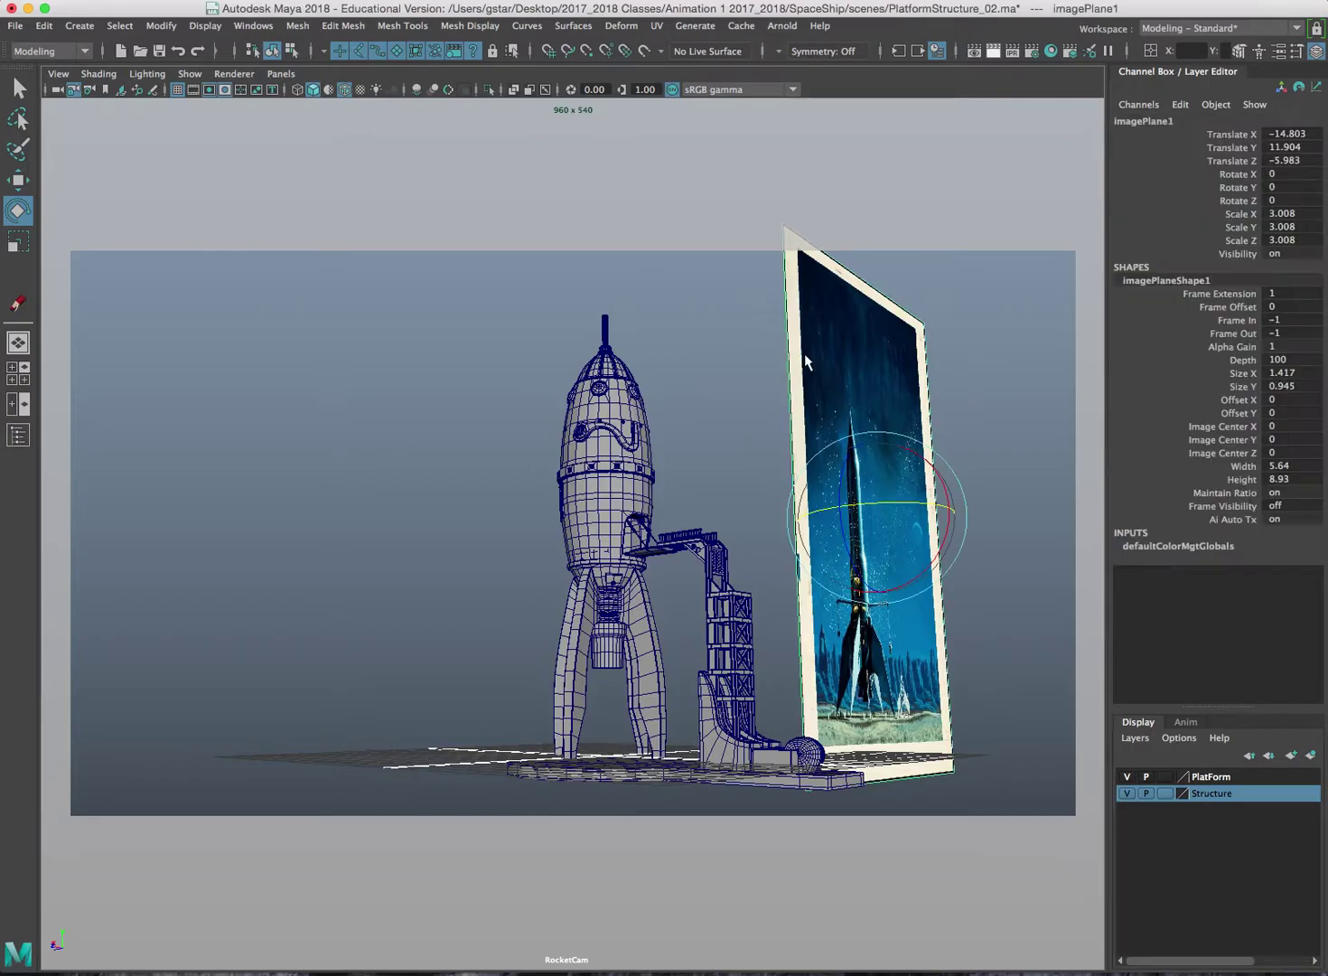
{"action": "key", "text": "space"}
{"action": "left_click_drag", "start_coordinate": [715, 460], "coordinate": [743, 418], "text": "alt"}
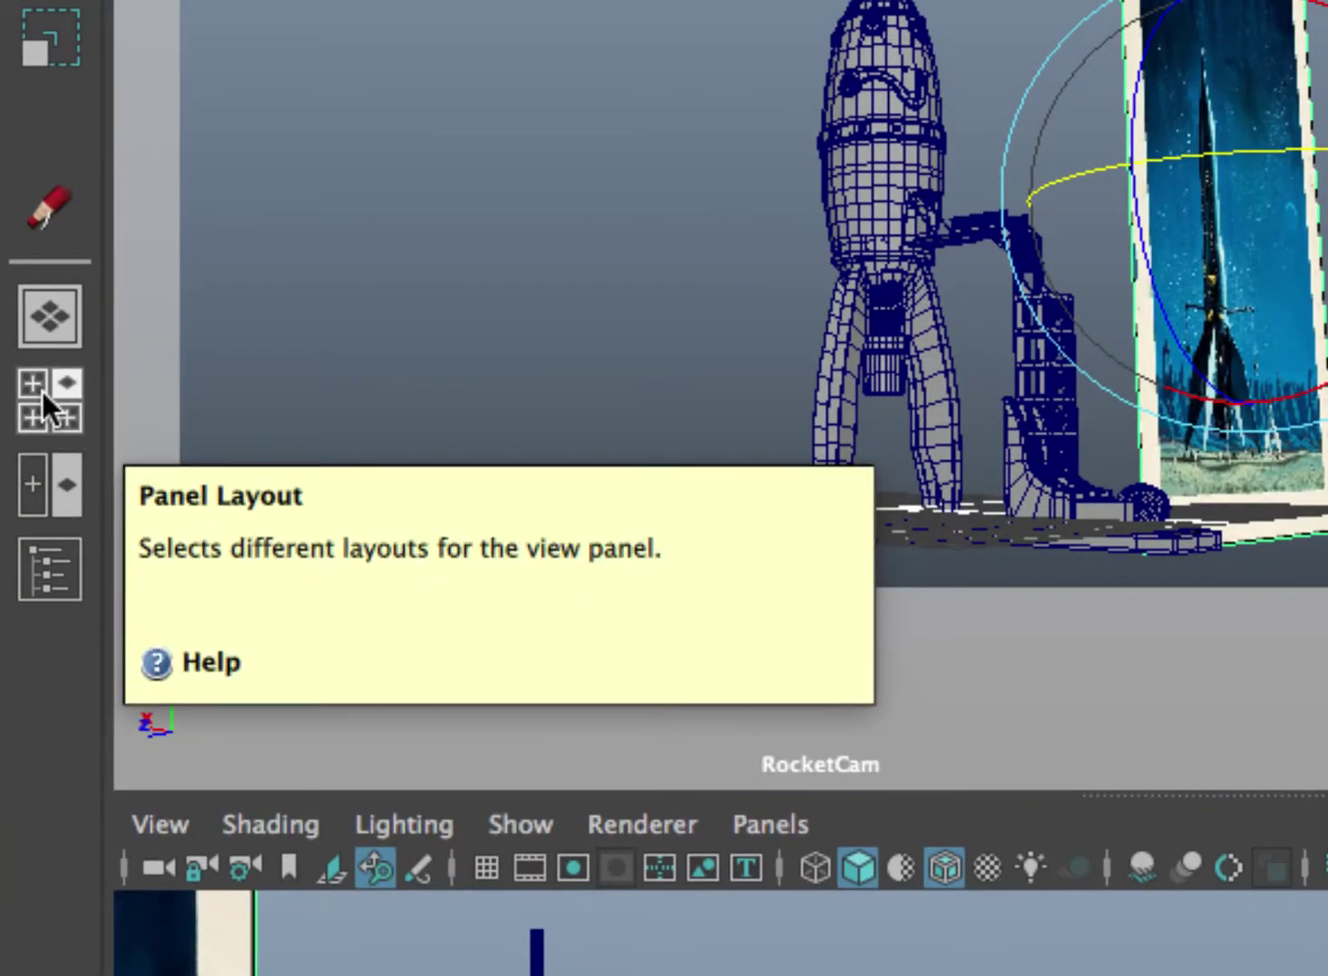
- Switch the viewport layout to Three Panes Split Left, keeping RocketCam above the side view
{"action": "left_click", "coordinate": [42, 391]}
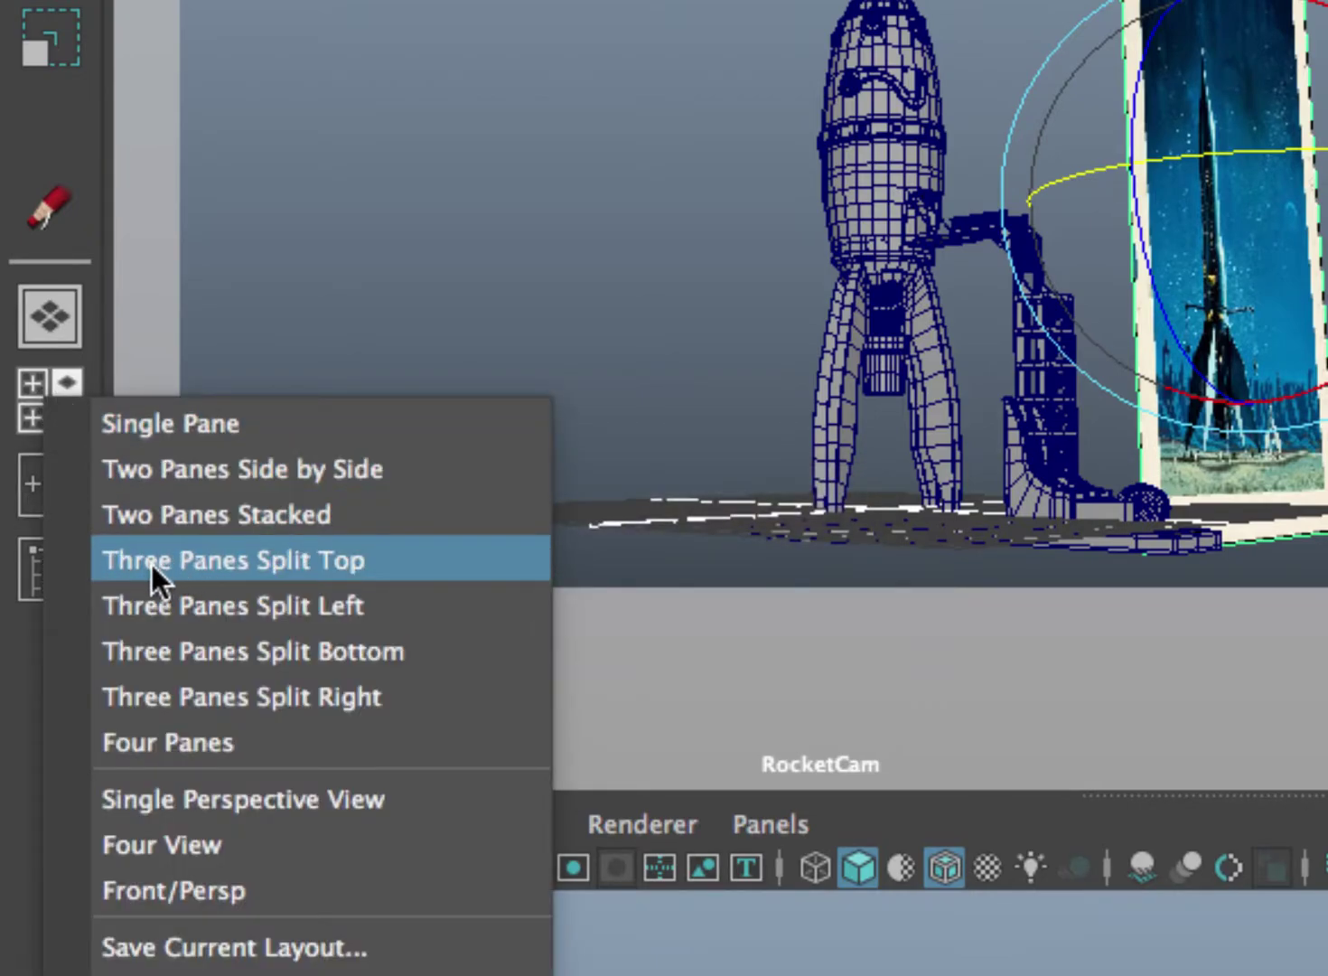
{"action": "left_click", "coordinate": [249, 610]}
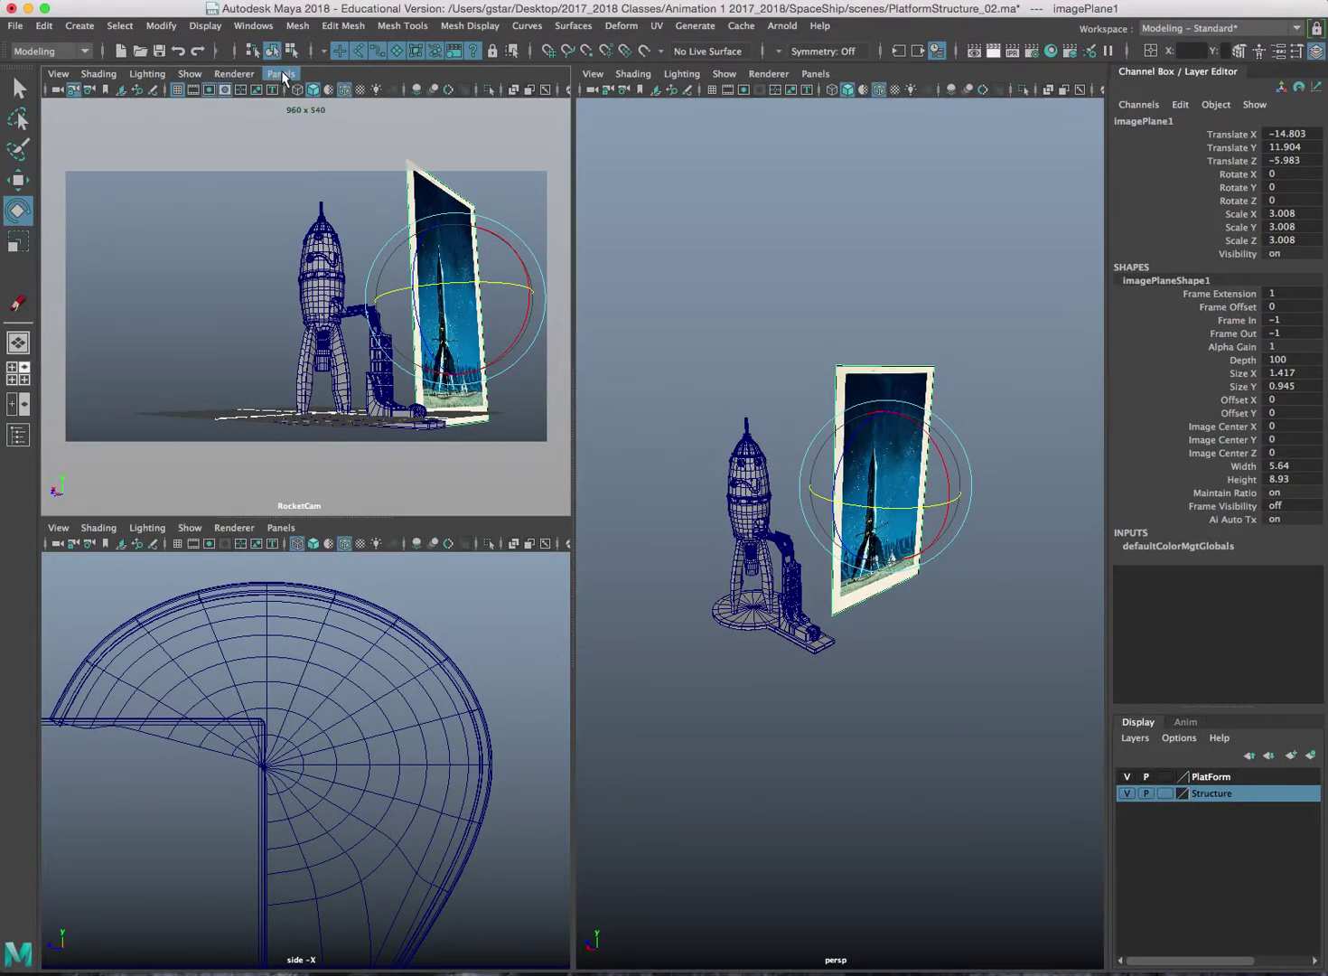
{"action": "left_click", "coordinate": [283, 76]}
{"action": "left_click", "coordinate": [282, 76]}
{"action": "left_click", "coordinate": [282, 76]}
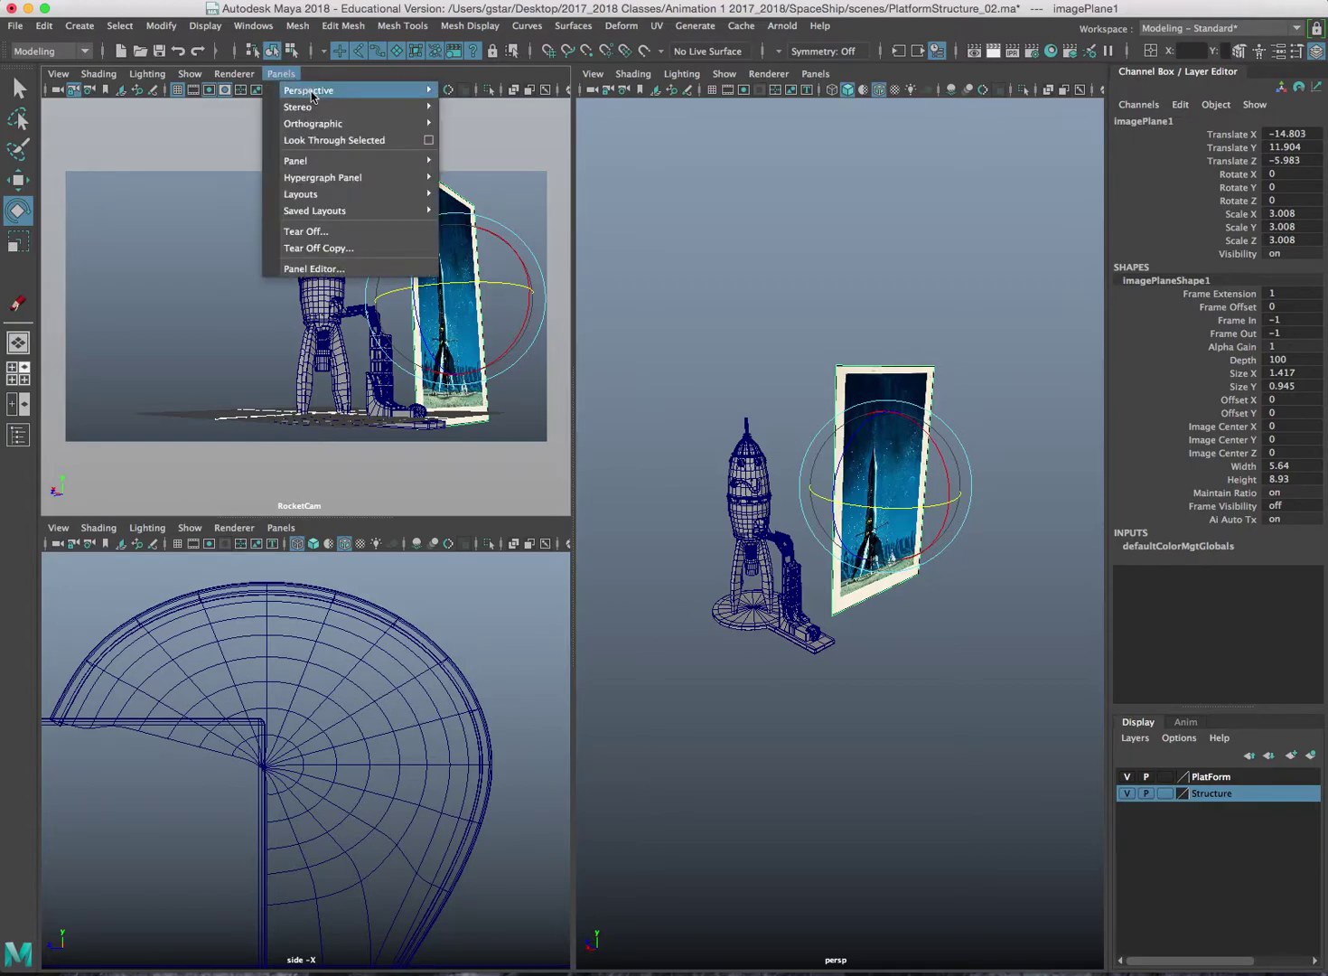
{"action": "left_click", "coordinate": [471, 91]}
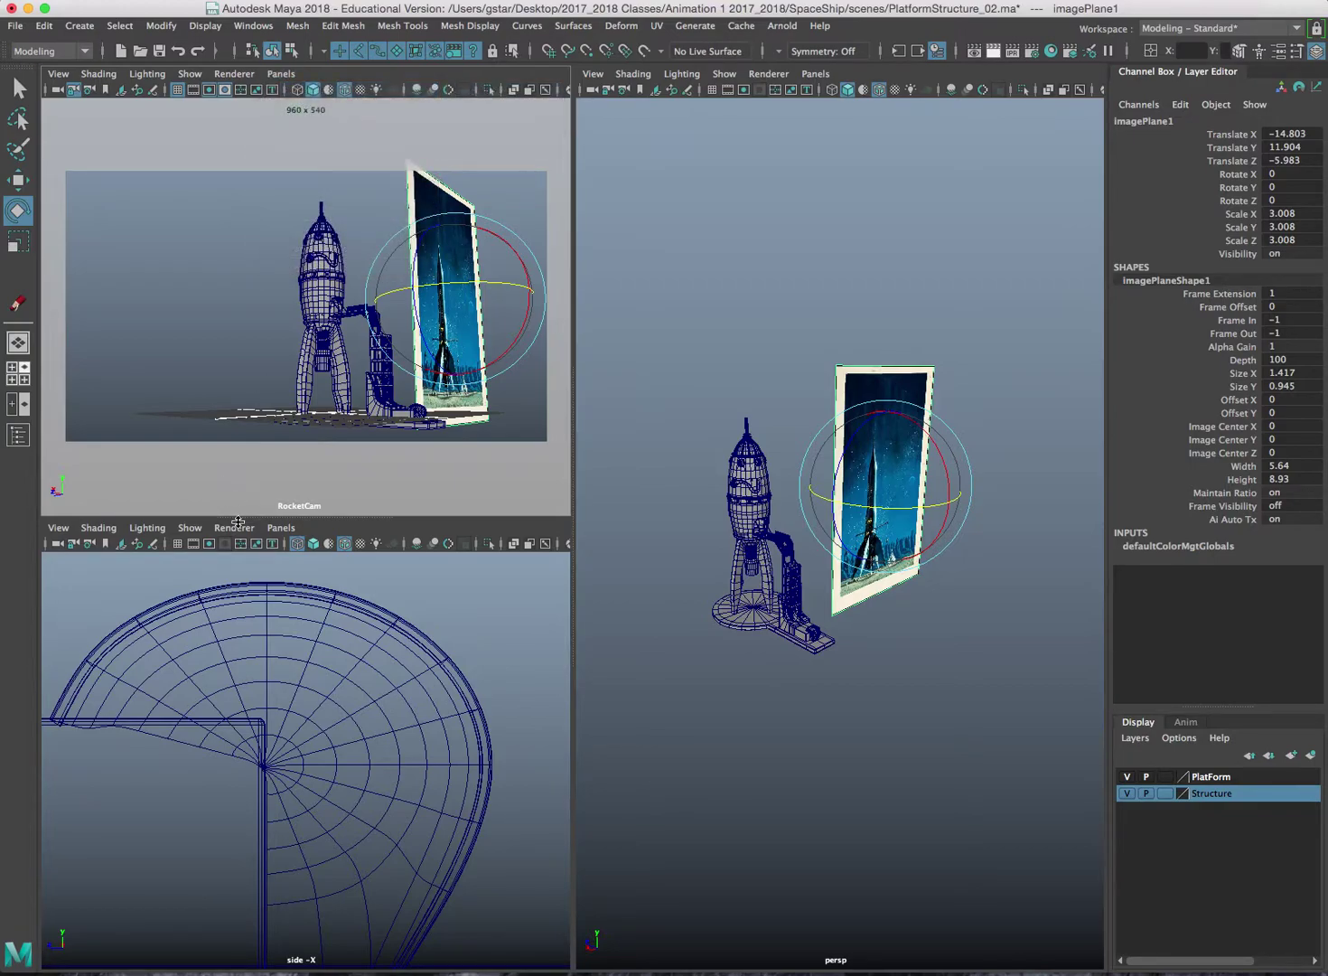
- Replace the side view below RocketCam with the front orthographic view and display it shaded
{"action": "left_click", "coordinate": [281, 527]}
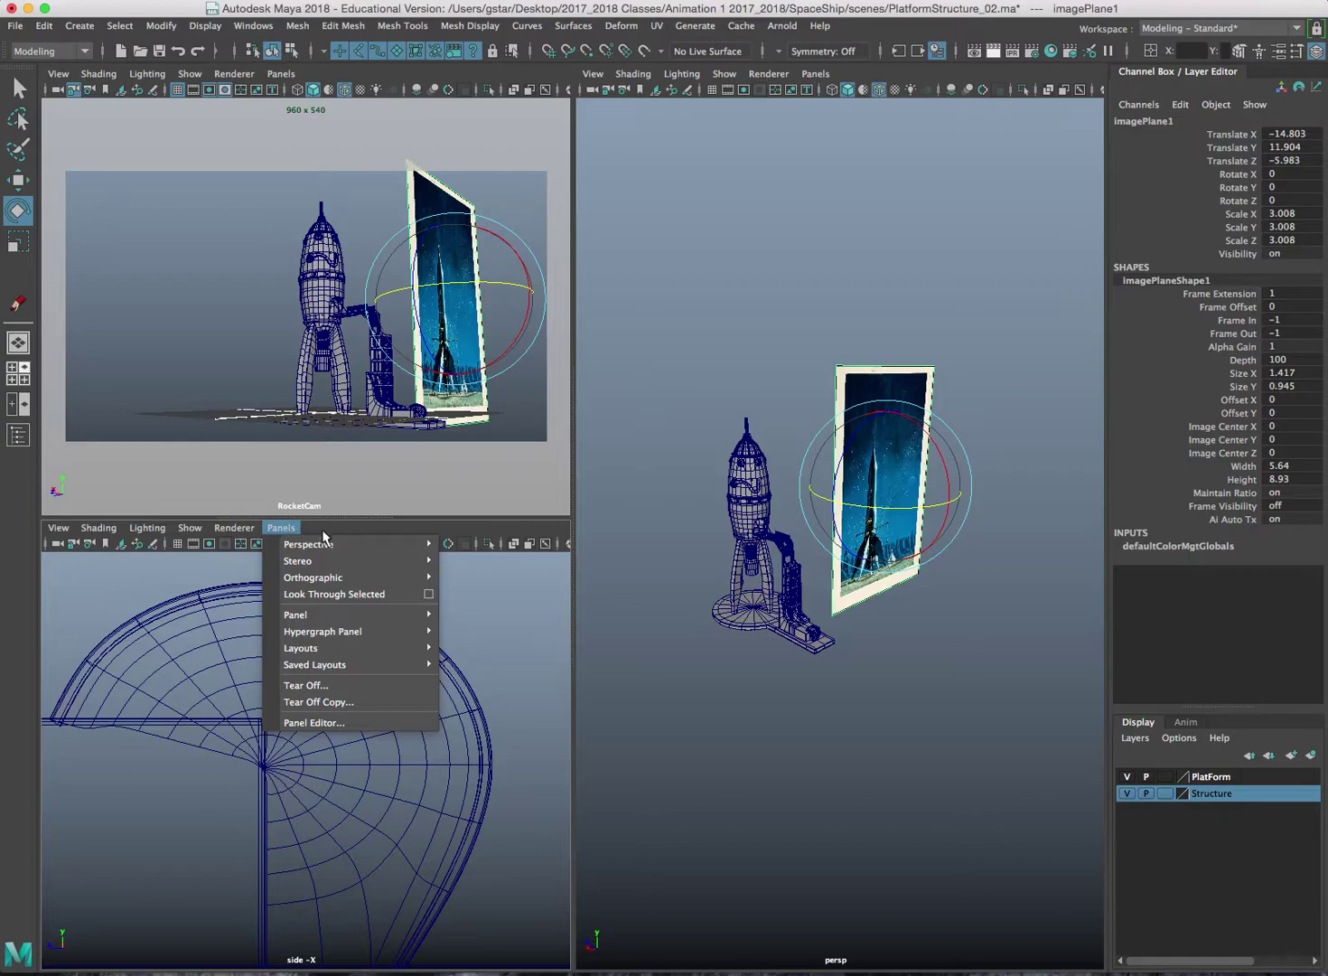
{"action": "mouse_move", "coordinate": [291, 548]}
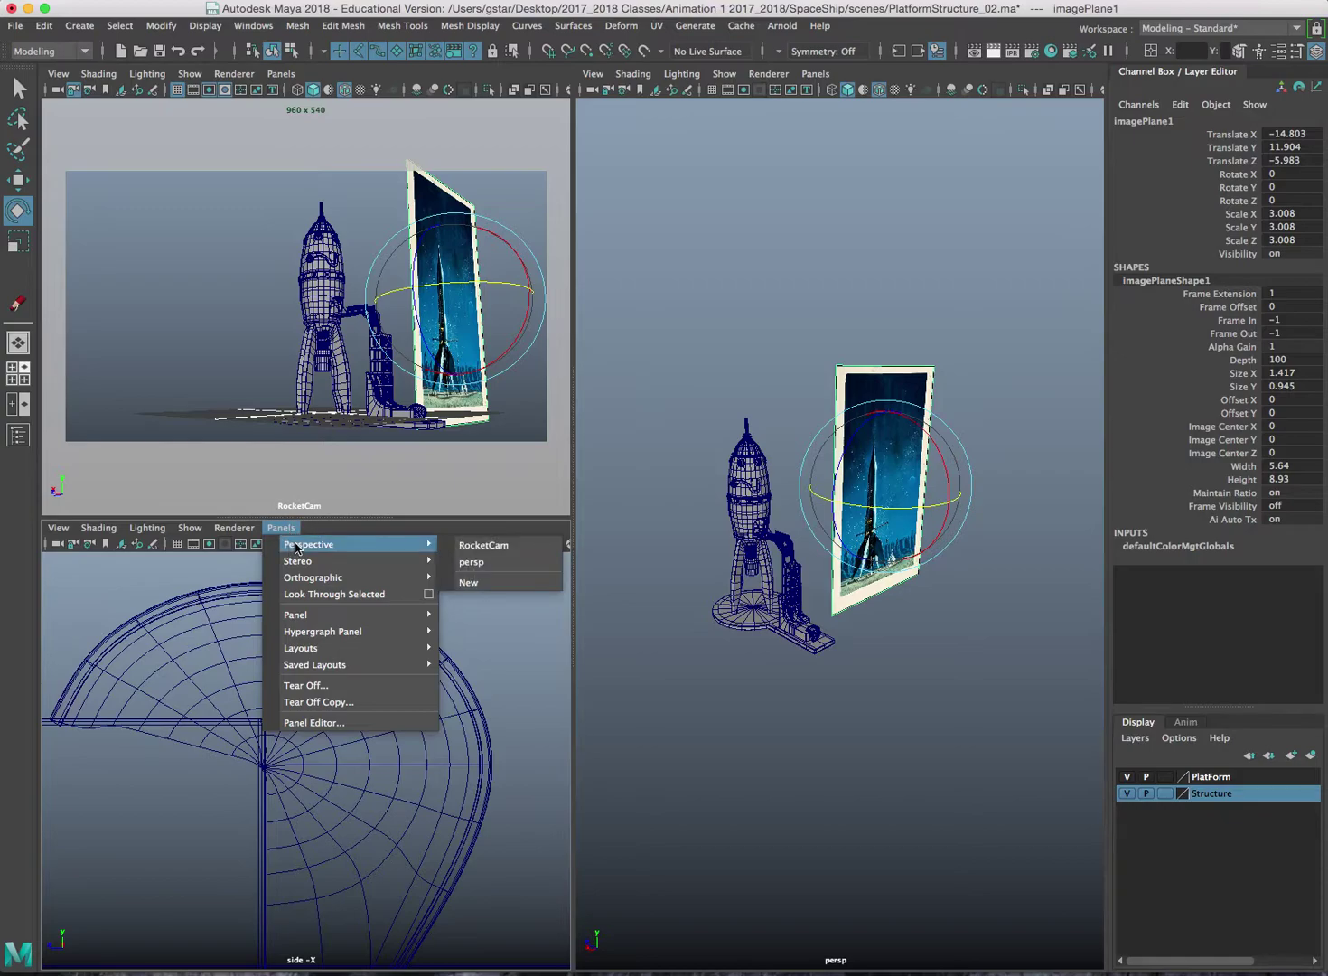
{"action": "mouse_move", "coordinate": [293, 579]}
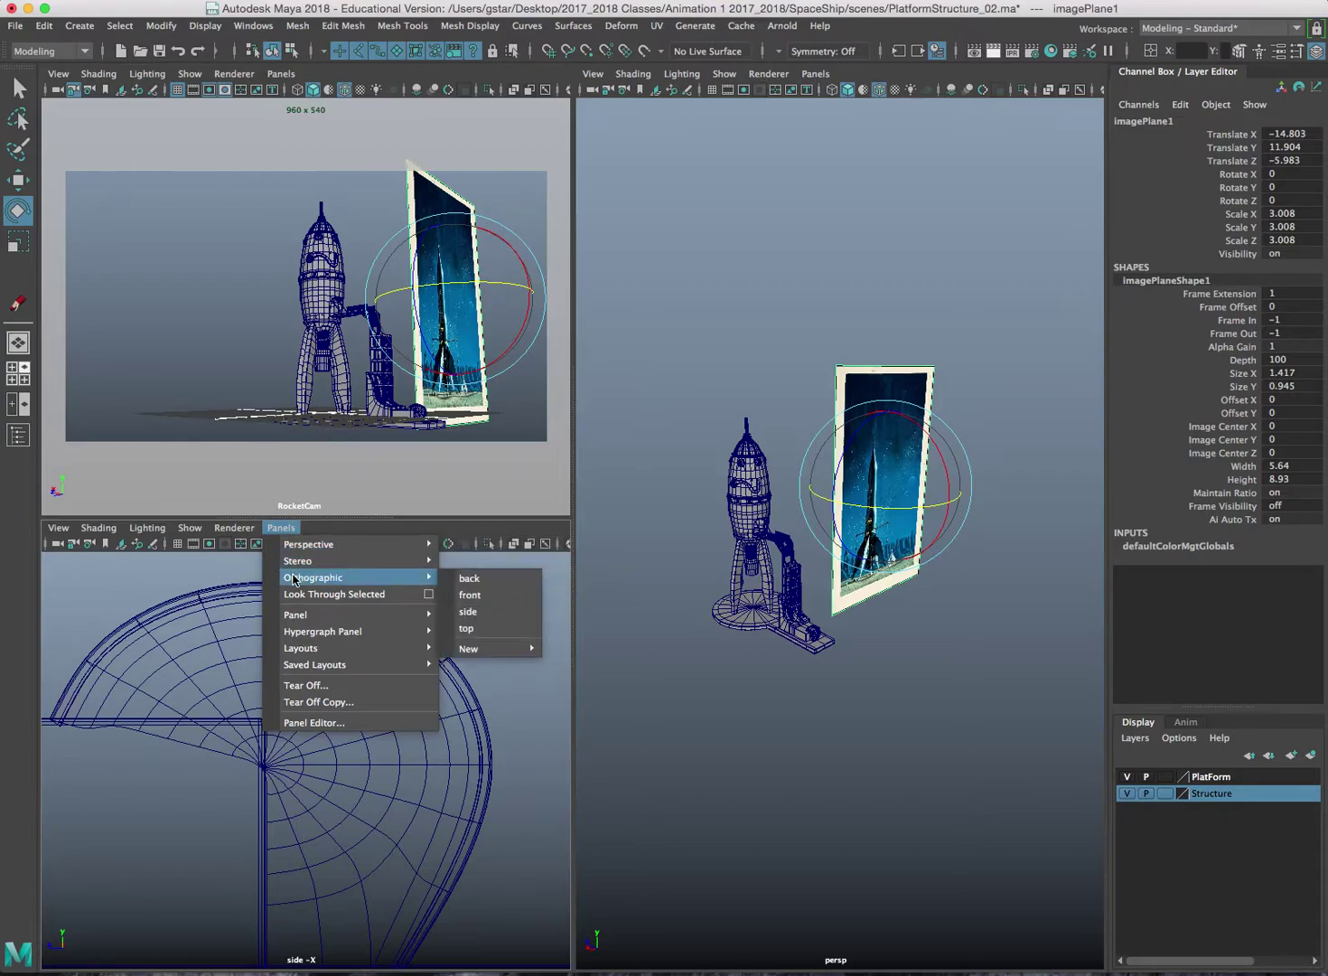
{"action": "left_click", "coordinate": [470, 594]}
{"action": "middle_click_drag", "start_coordinate": [275, 717], "coordinate": [320, 703]}
{"action": "right_click", "coordinate": [302, 684]}
{"action": "left_click", "coordinate": [303, 700]}
{"action": "key", "text": "5"}
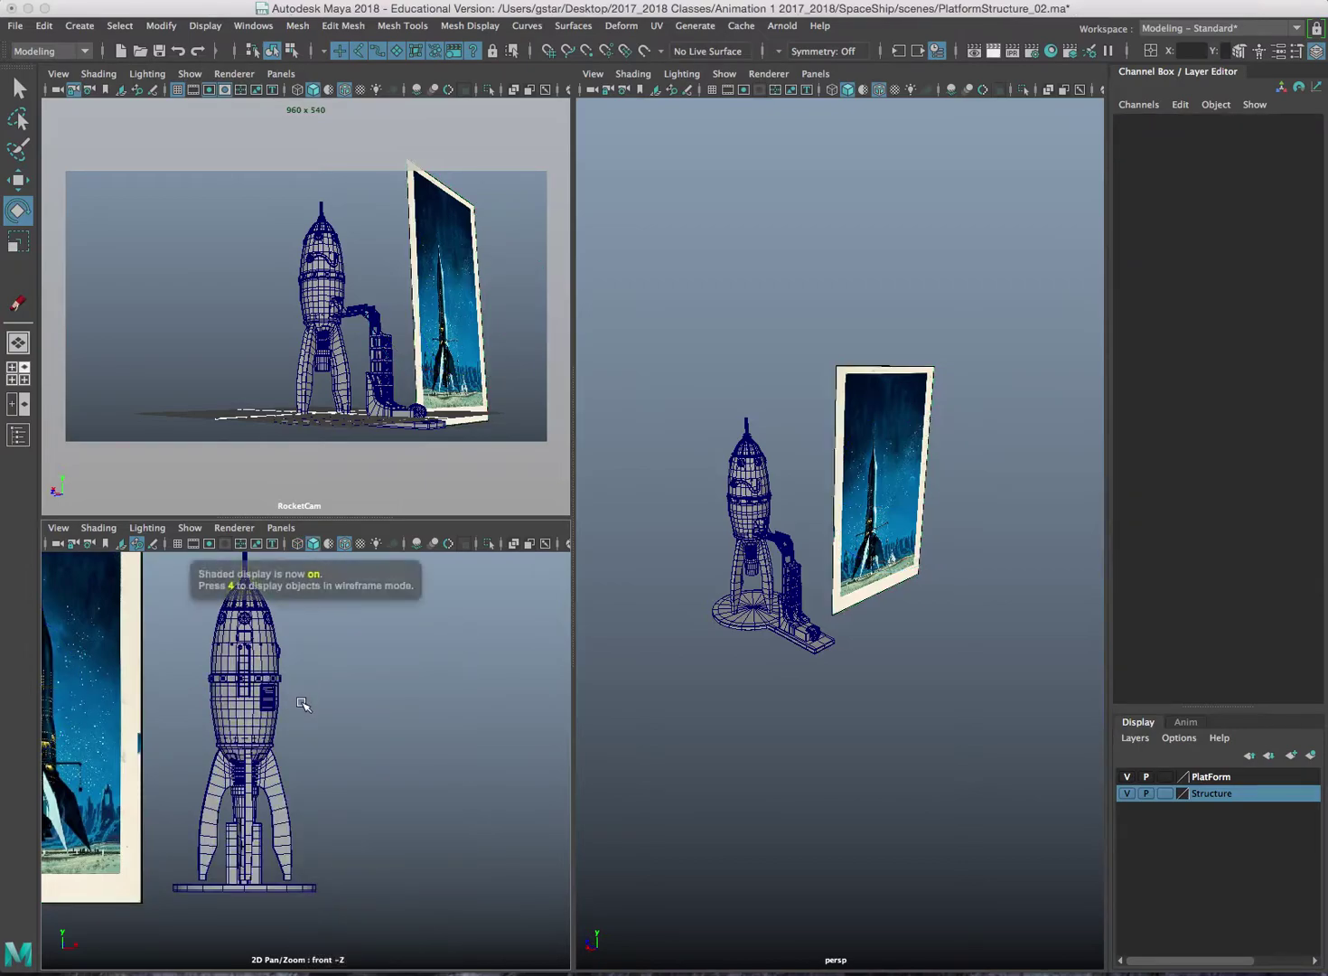
- Switch the pane below RocketCam to the side orthographic view
{"action": "left_click", "coordinate": [280, 527]}
{"action": "mouse_move", "coordinate": [361, 577]}
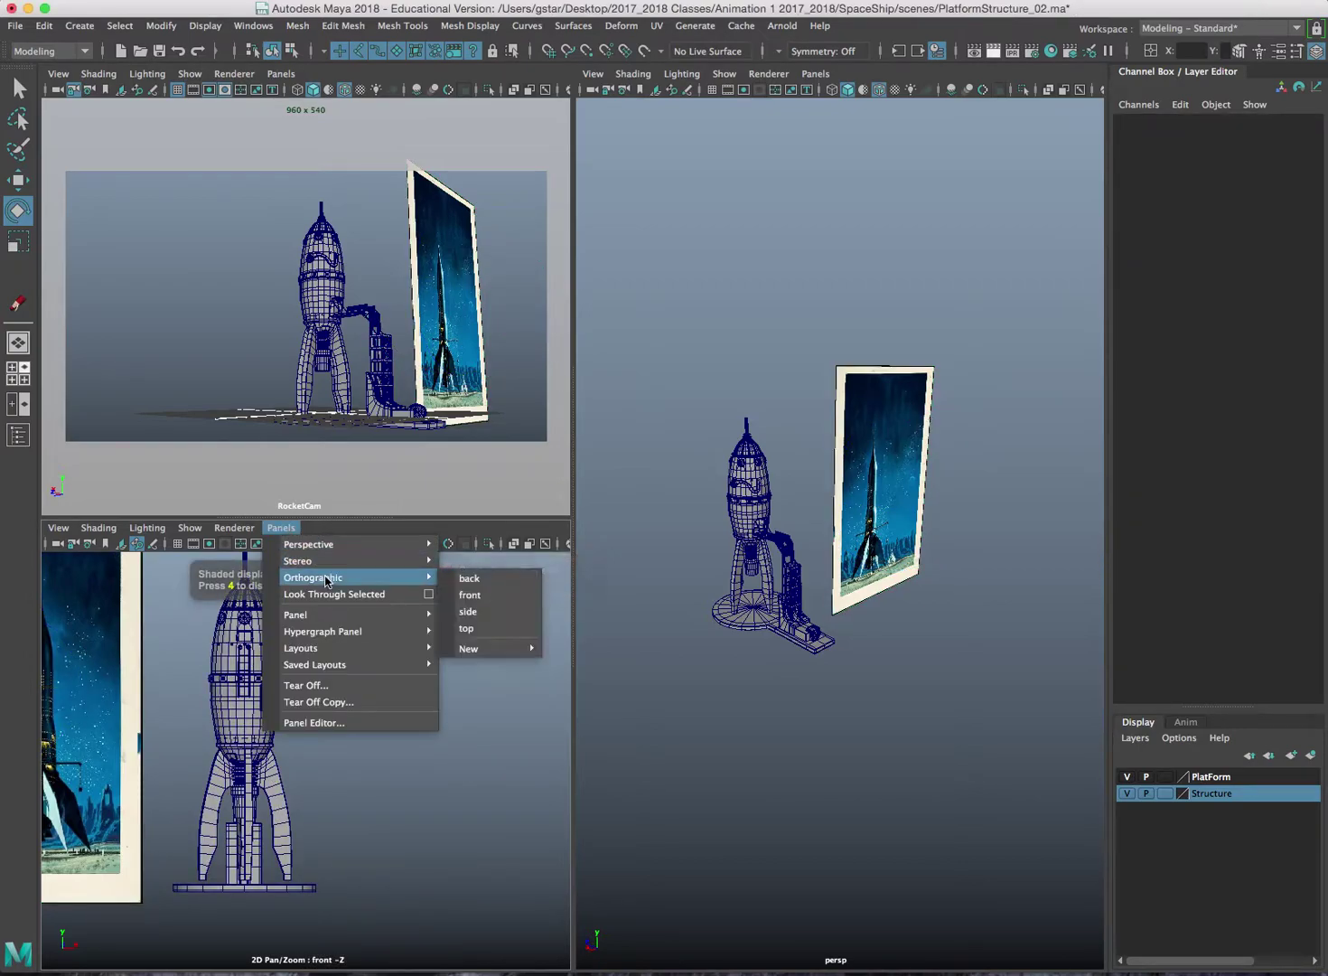
{"action": "left_click", "coordinate": [470, 612]}
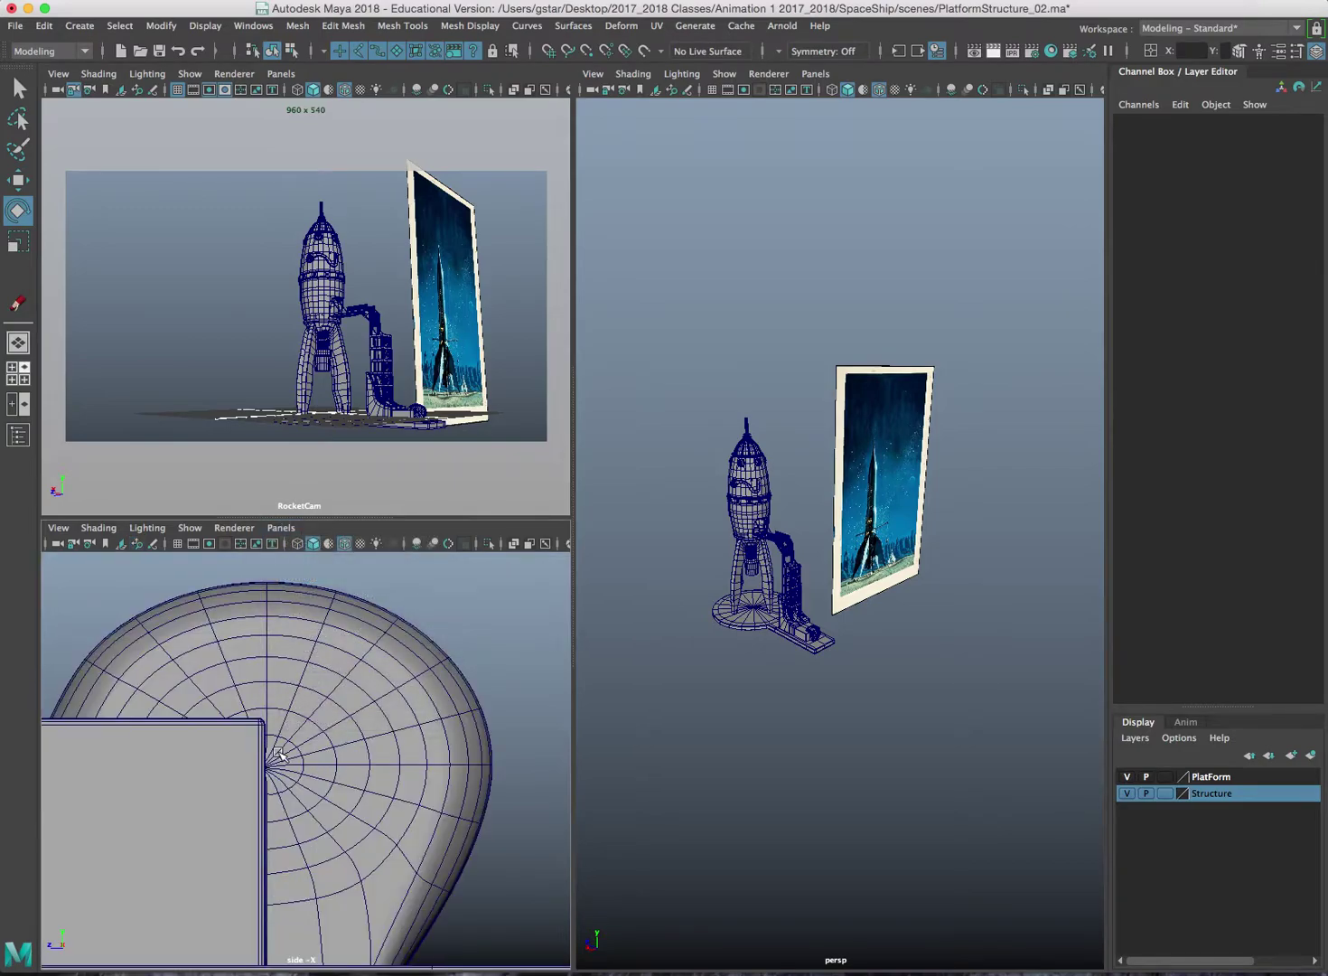
- Set the rocket image plane's Rotate Y to 90 and move it back to about Translate X -28.0 and Z -11.3
{"action": "scroll", "coordinate": [373, 817], "scroll_direction": "down", "scroll_amount": 5}
{"action": "scroll", "coordinate": [373, 816], "scroll_direction": "down", "scroll_amount": 3}
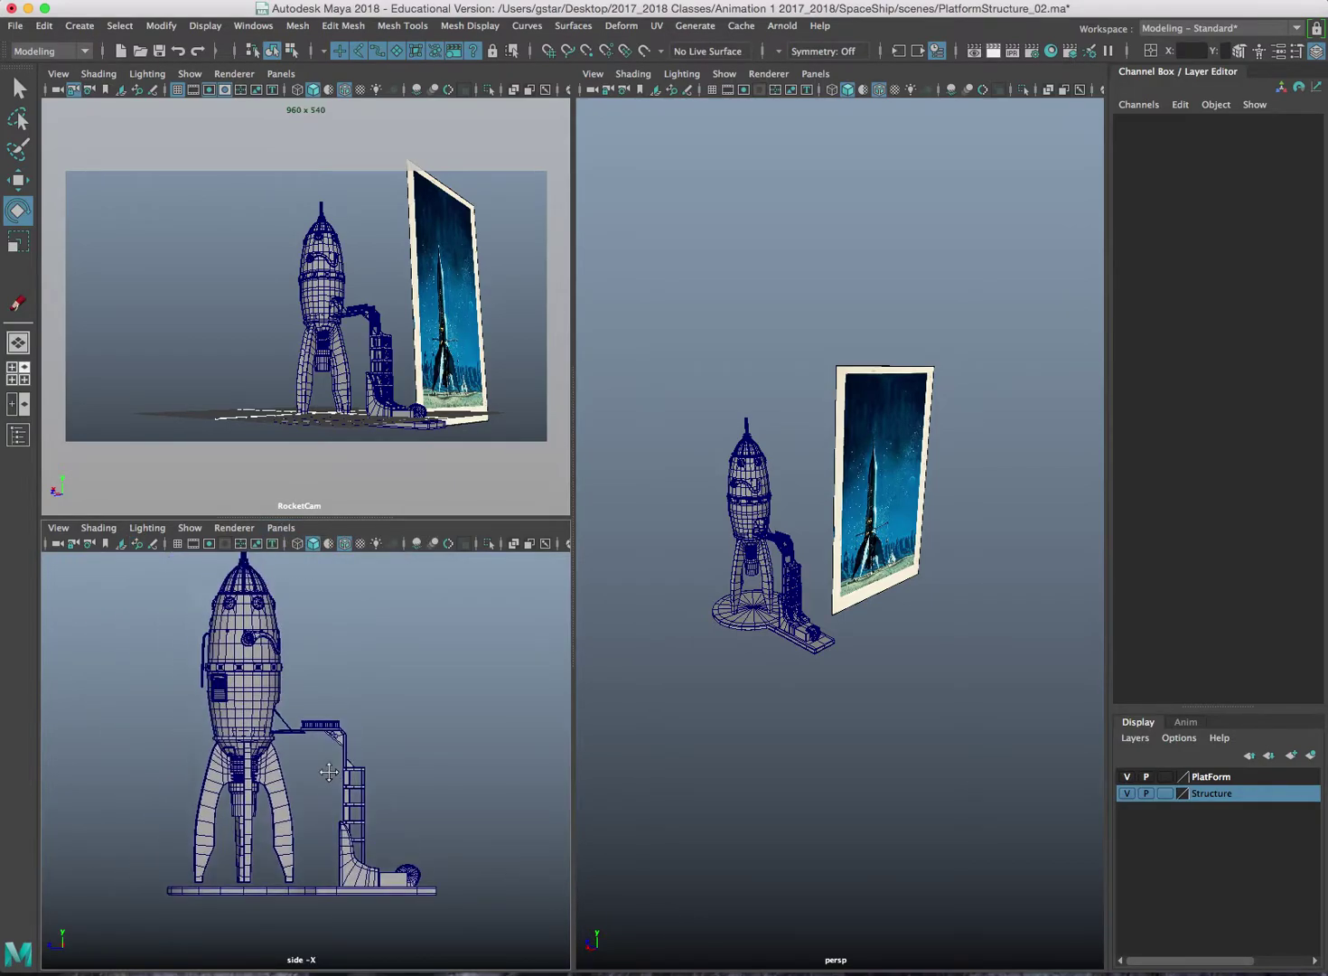
{"action": "middle_click_drag", "start_coordinate": [383, 795], "coordinate": [357, 806], "text": "alt"}
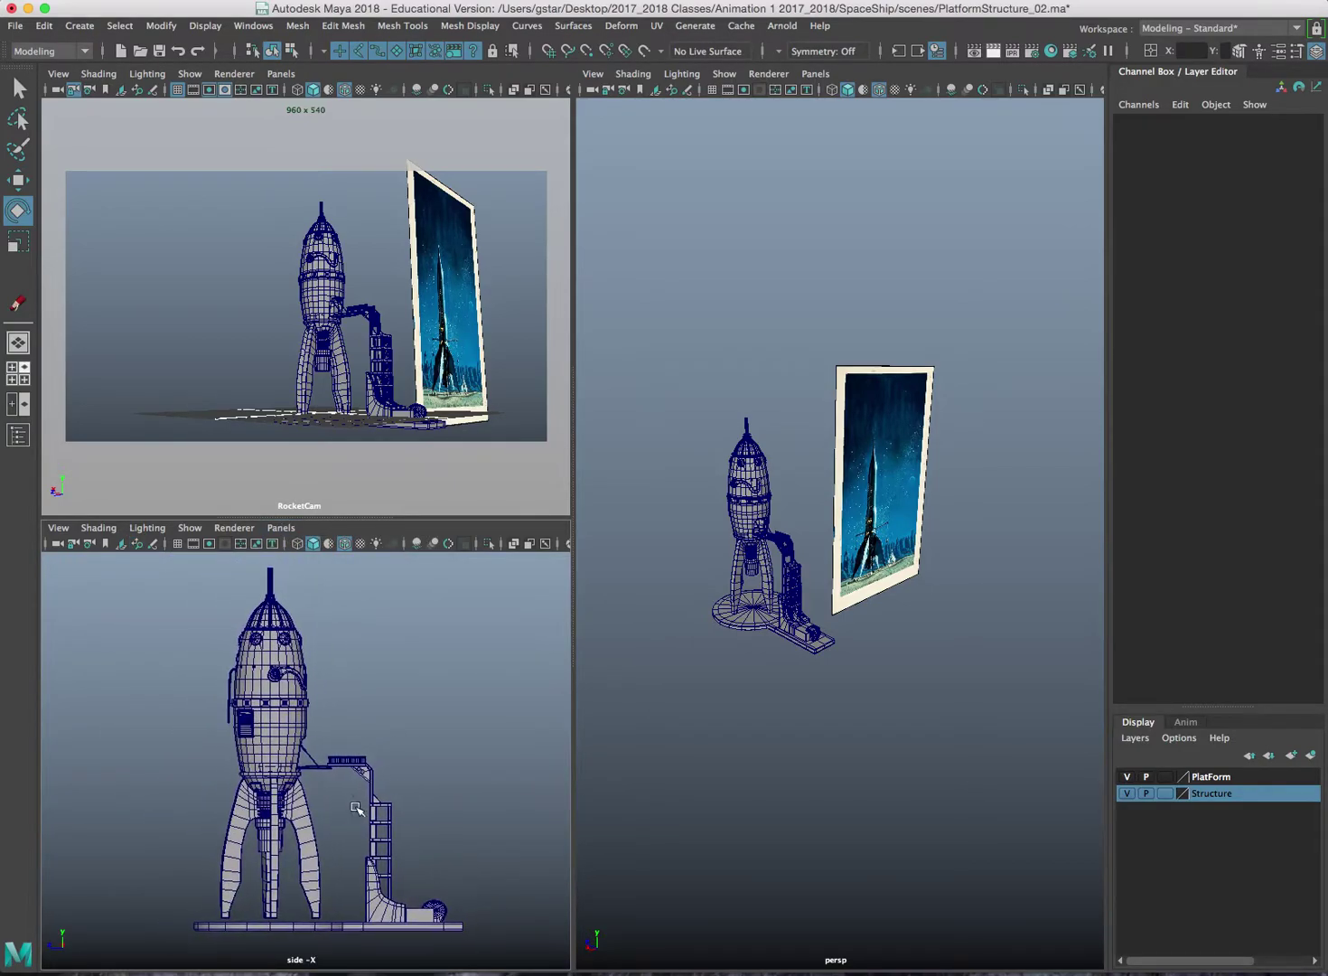
{"action": "left_click_drag", "start_coordinate": [670, 667], "coordinate": [842, 379], "text": "alt"}
{"action": "left_click", "coordinate": [891, 519]}
{"action": "key", "text": "w"}
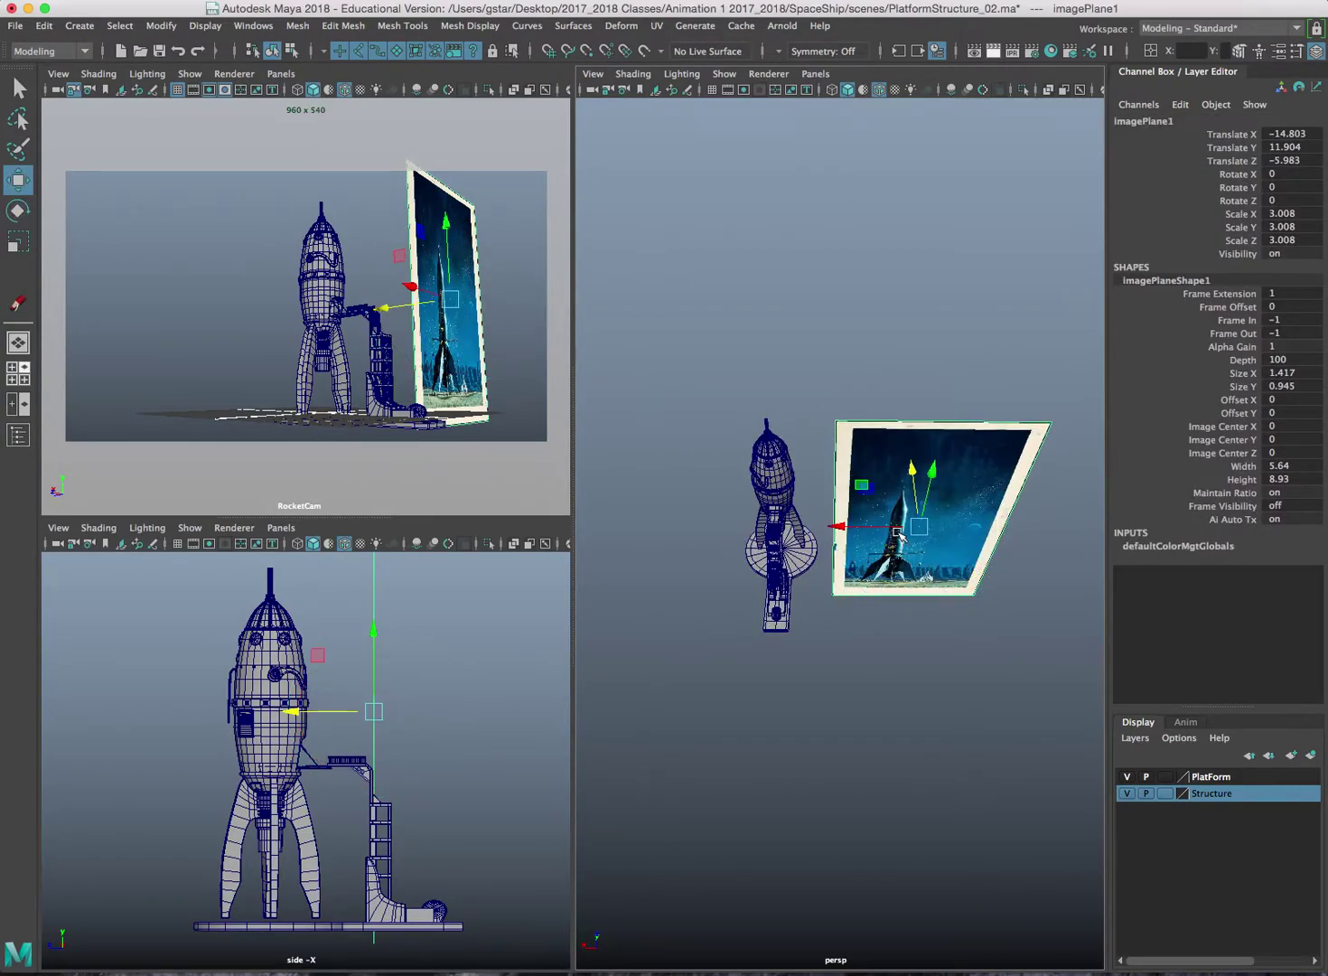
{"action": "mouse_move", "coordinate": [906, 486]}
{"action": "left_mouse_down", "text": "alt"}
{"action": "mouse_move", "coordinate": [880, 157]}
{"action": "mouse_move", "coordinate": [900, 506]}
{"action": "mouse_move", "coordinate": [930, 498]}
{"action": "left_mouse_up", "text": "alt"}
{"action": "key", "text": "e"}
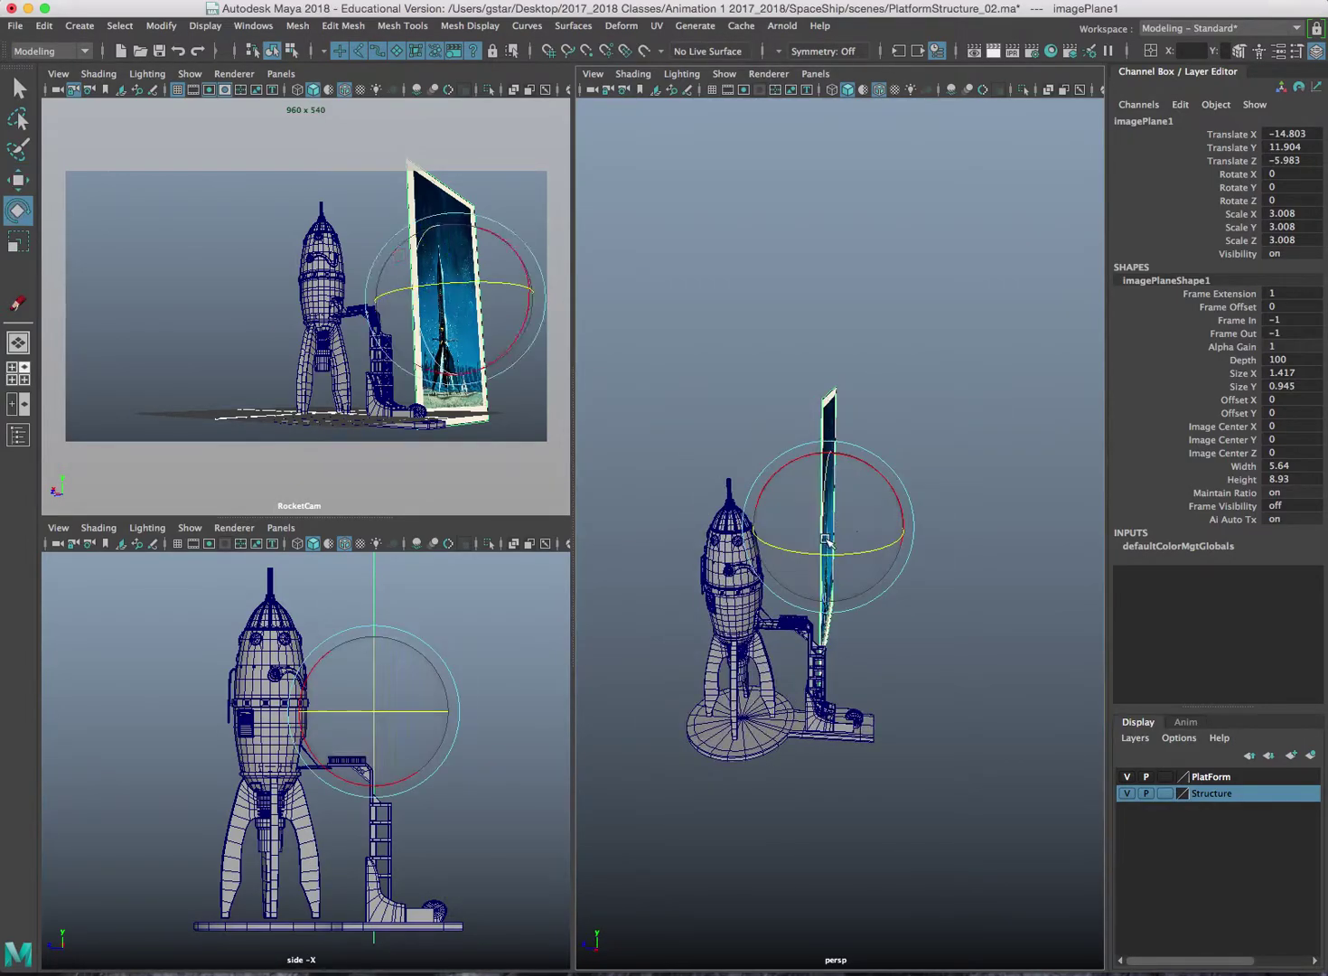
{"action": "mouse_move", "coordinate": [903, 566]}
{"action": "left_mouse_down", "text": "alt"}
{"action": "mouse_move", "coordinate": [799, 556]}
{"action": "mouse_move", "coordinate": [888, 540]}
{"action": "left_mouse_up", "text": "alt"}
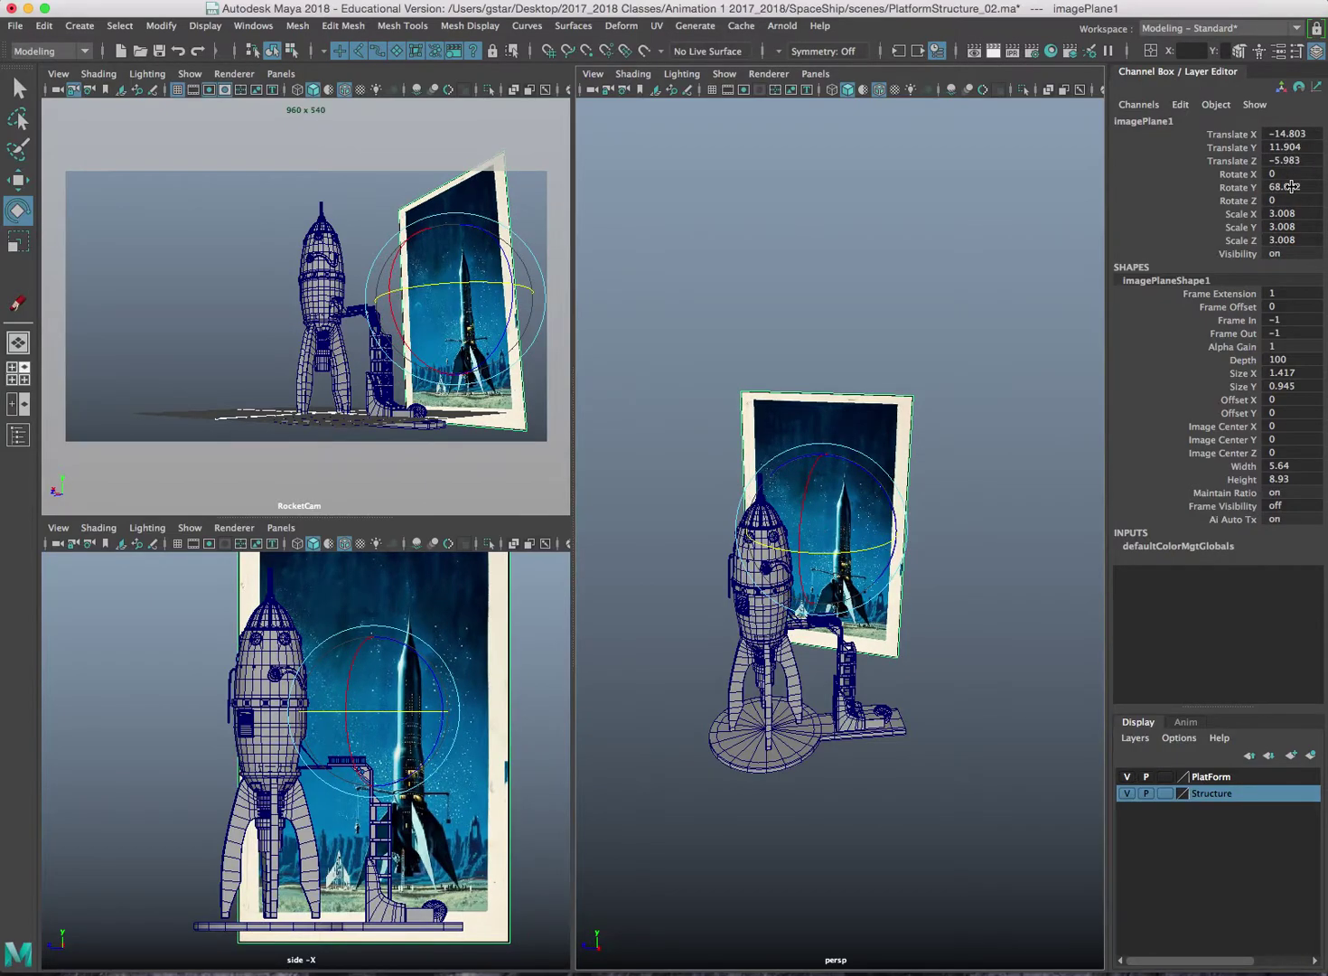
{"action": "double_click", "coordinate": [1287, 186]}
{"action": "type", "text": "90"}
{"action": "key", "text": "Return"}
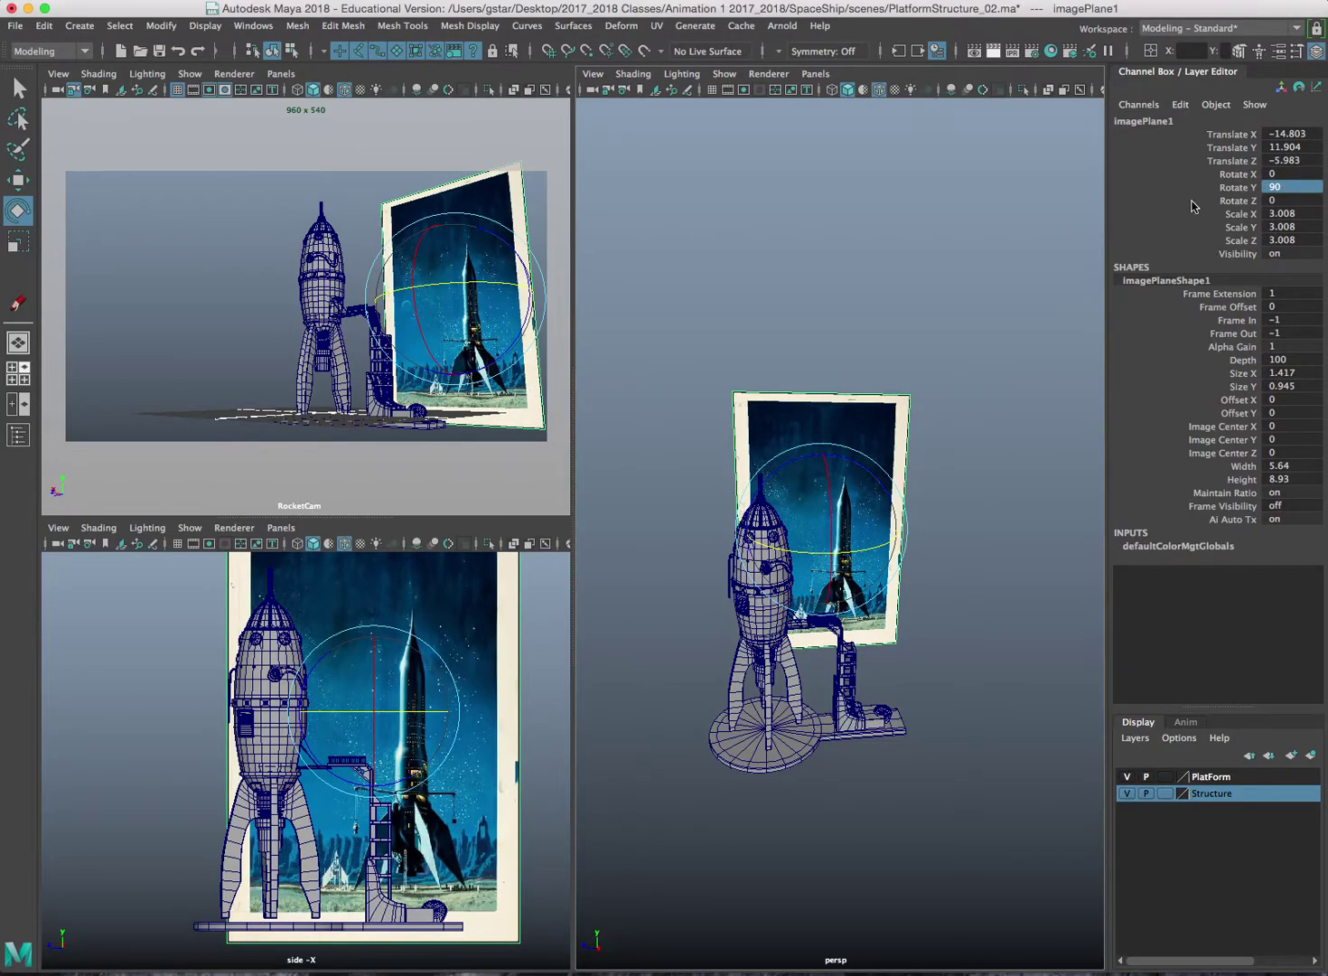
{"action": "key", "text": "w"}
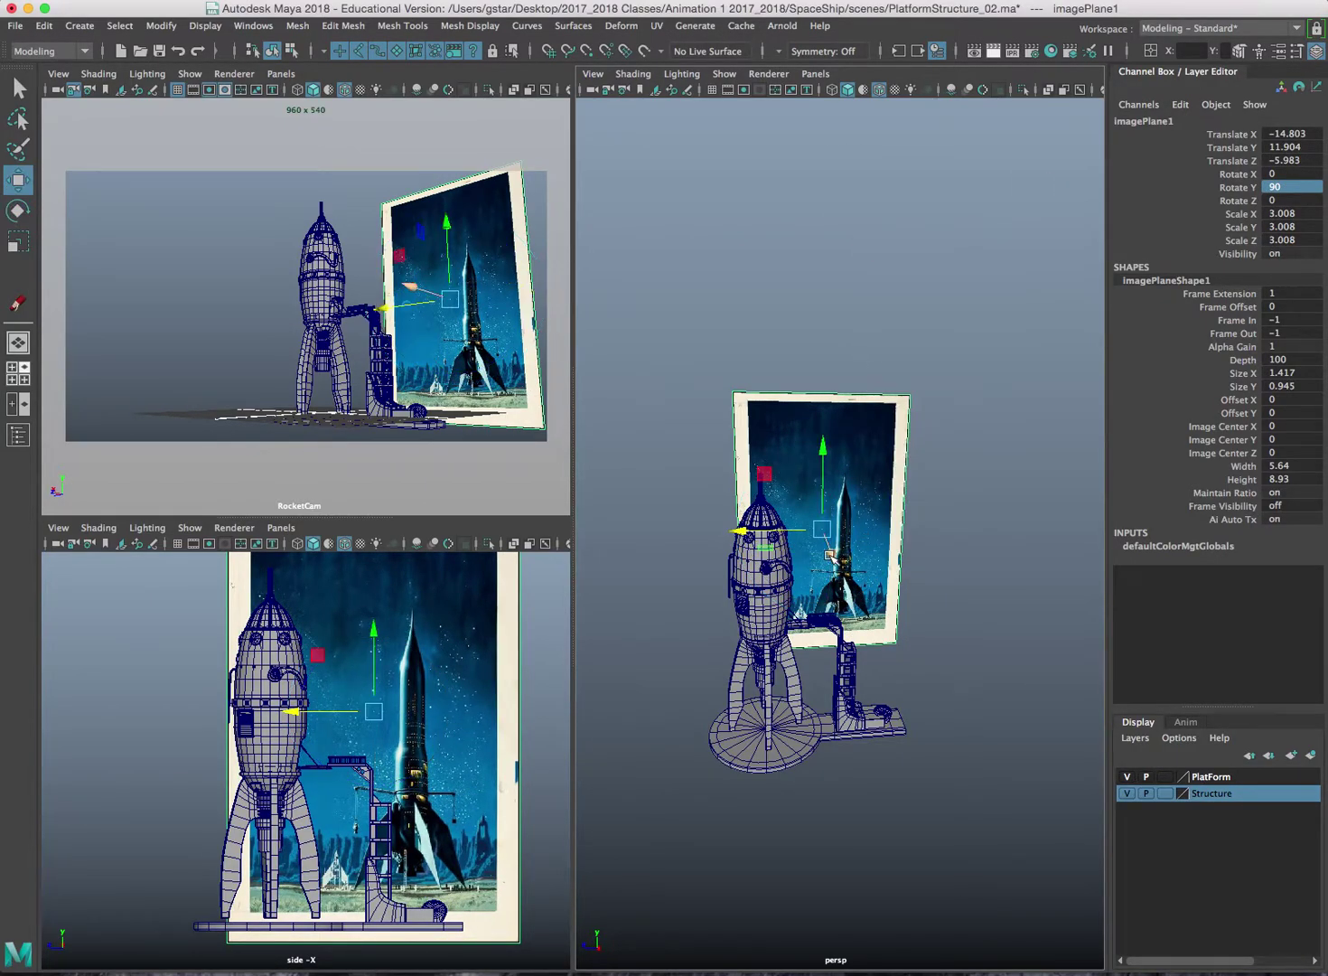
{"action": "left_click_drag", "start_coordinate": [826, 553], "coordinate": [798, 511]}
- Reframe the RocketCam view so the rocket stands slightly right of centre, and return to the three-pane layout
{"action": "key", "text": "space"}
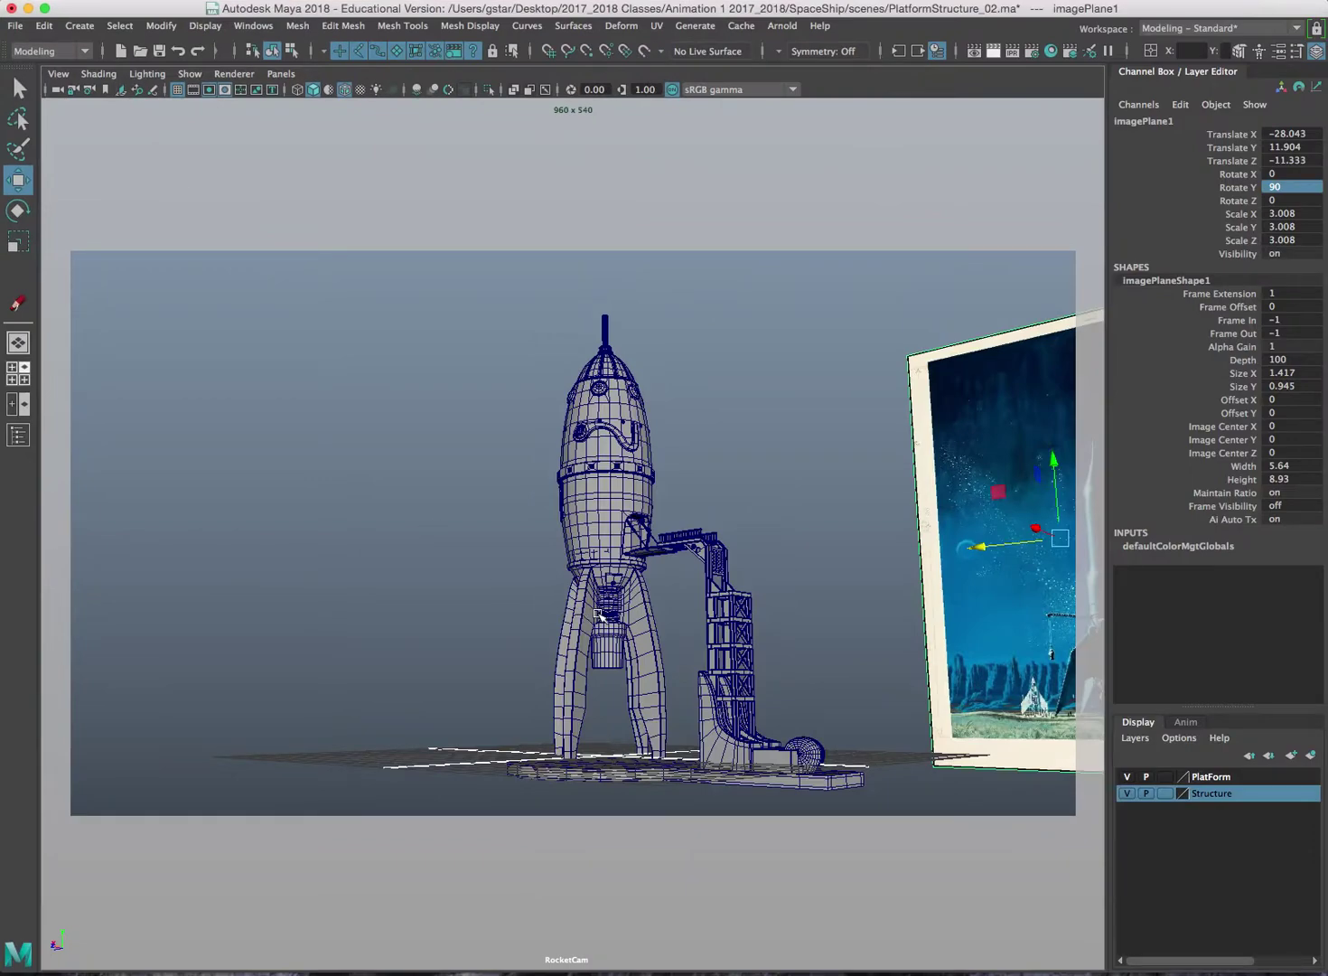
{"action": "middle_click_drag", "start_coordinate": [598, 613], "coordinate": [644, 616], "text": "alt"}
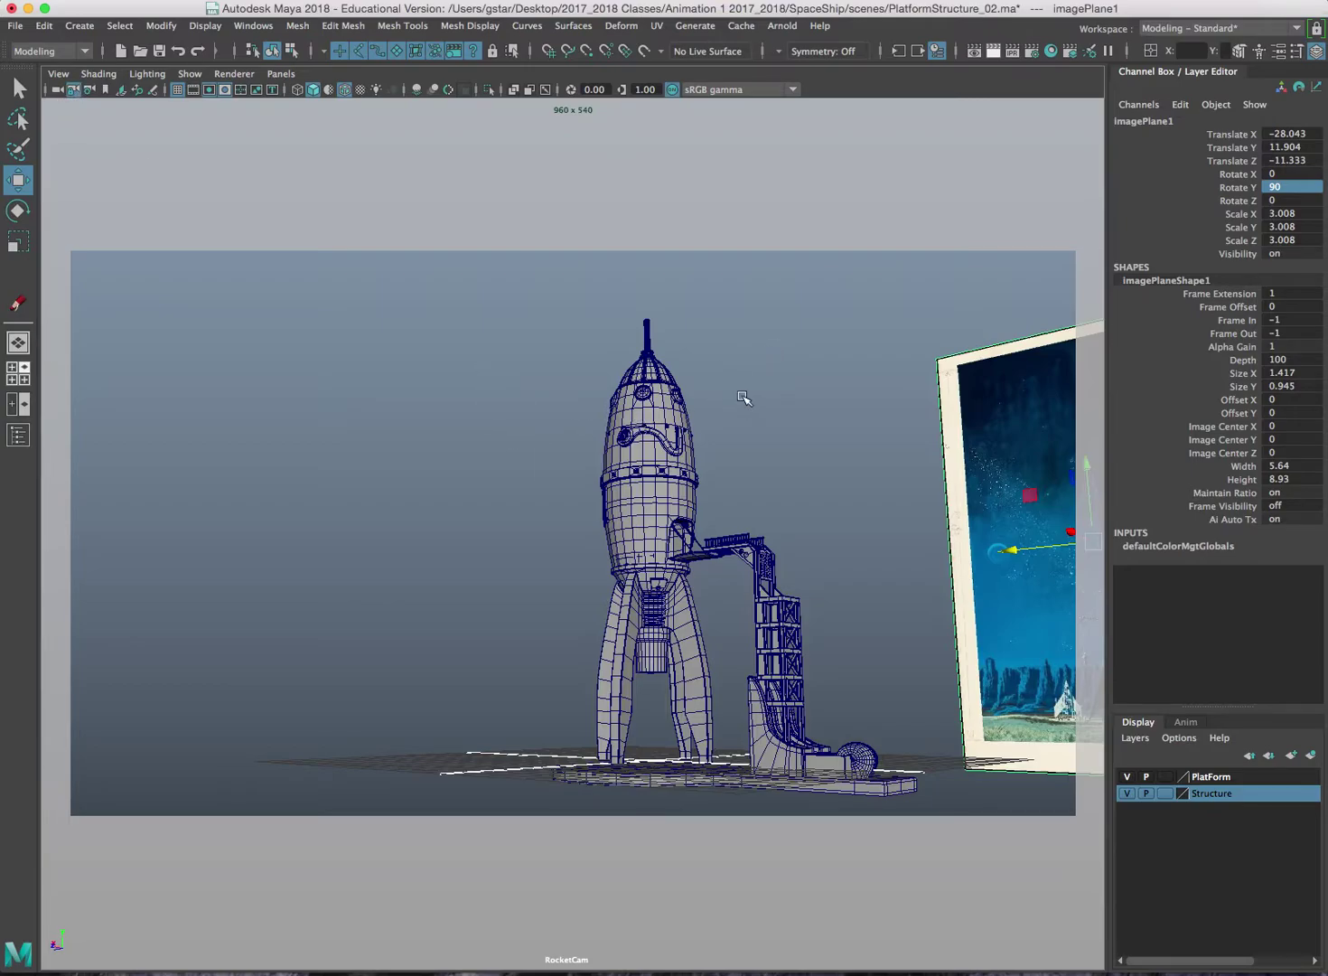
{"action": "key", "text": "space"}
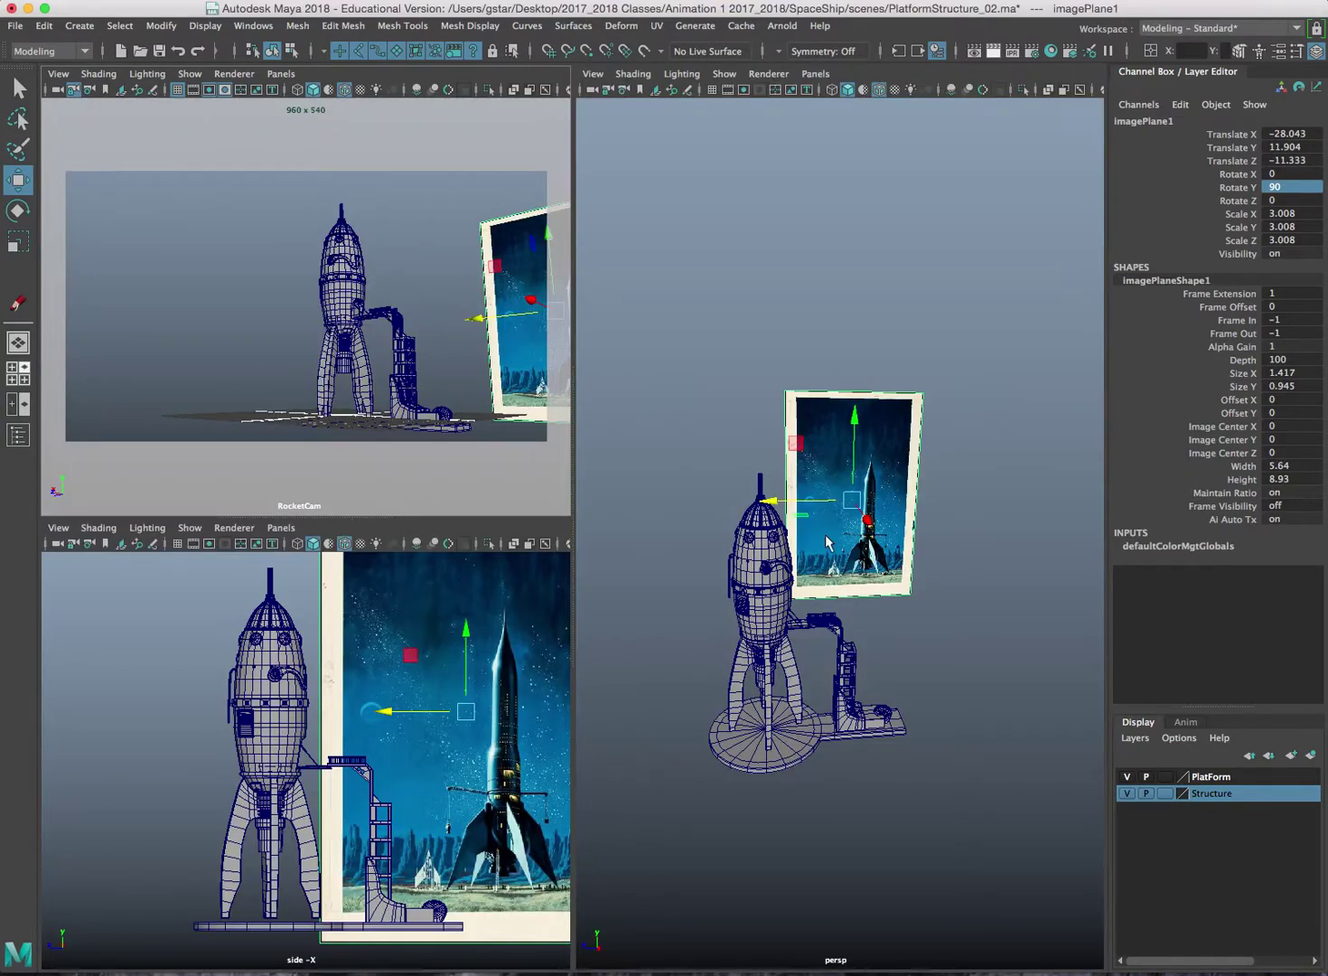
- In the perspective view, move the image plane beside the rocket to about Translate X -13.5 and Z -19.5
{"action": "key", "text": "space"}
{"action": "left_click_drag", "start_coordinate": [721, 611], "coordinate": [694, 668], "text": "alt"}
{"action": "middle_click_drag", "start_coordinate": [693, 668], "coordinate": [769, 516], "text": "alt"}
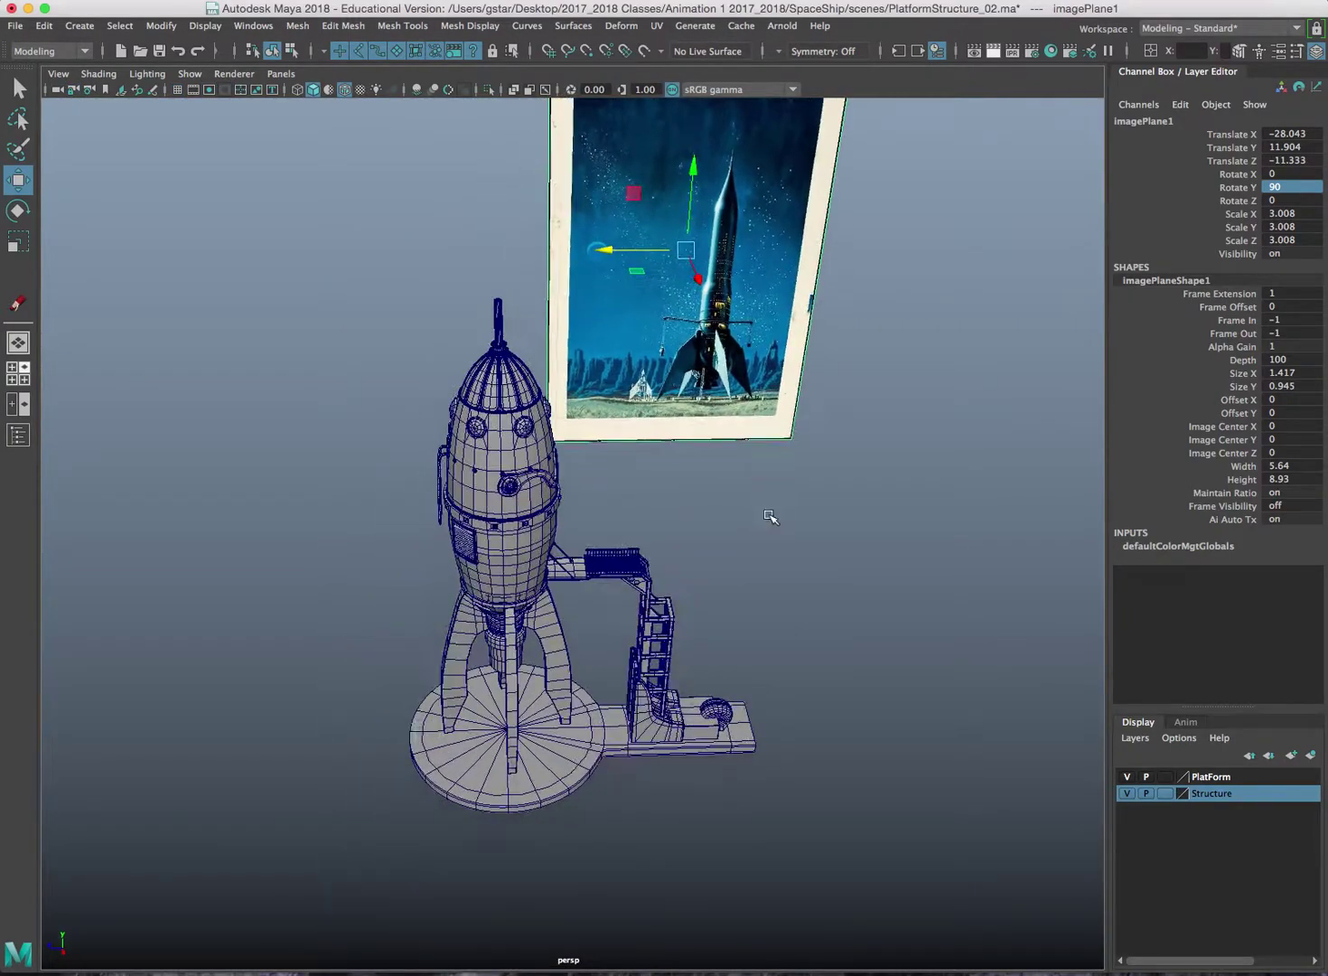
{"action": "left_click_drag", "start_coordinate": [607, 250], "coordinate": [892, 391]}
{"action": "left_click_drag", "start_coordinate": [782, 351], "coordinate": [807, 352]}
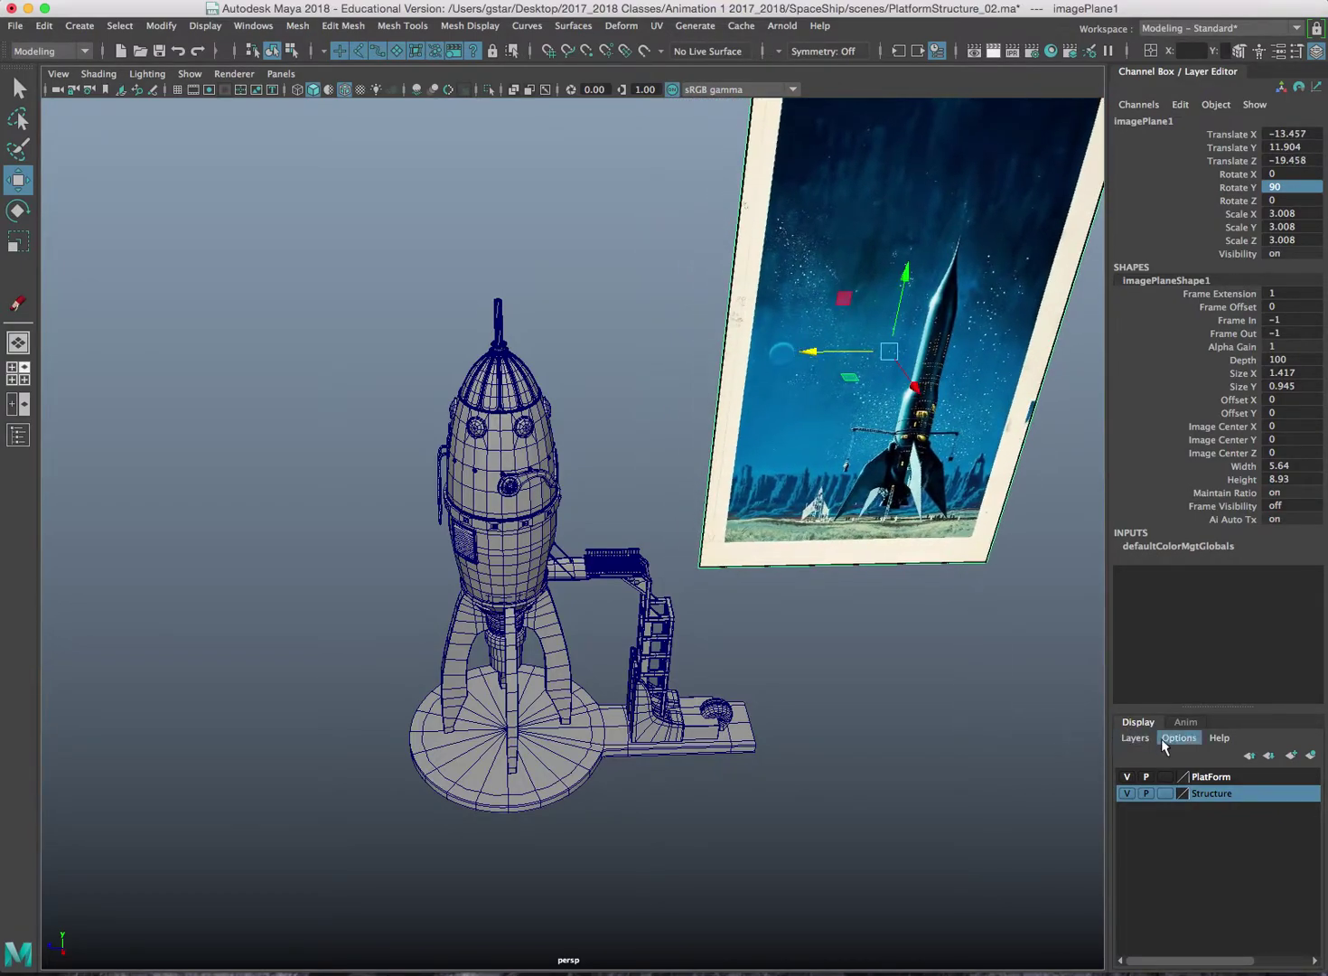
- Put the selected image plane in a new display layer named rocketENV and hide that layer
{"action": "left_click", "coordinate": [1134, 738]}
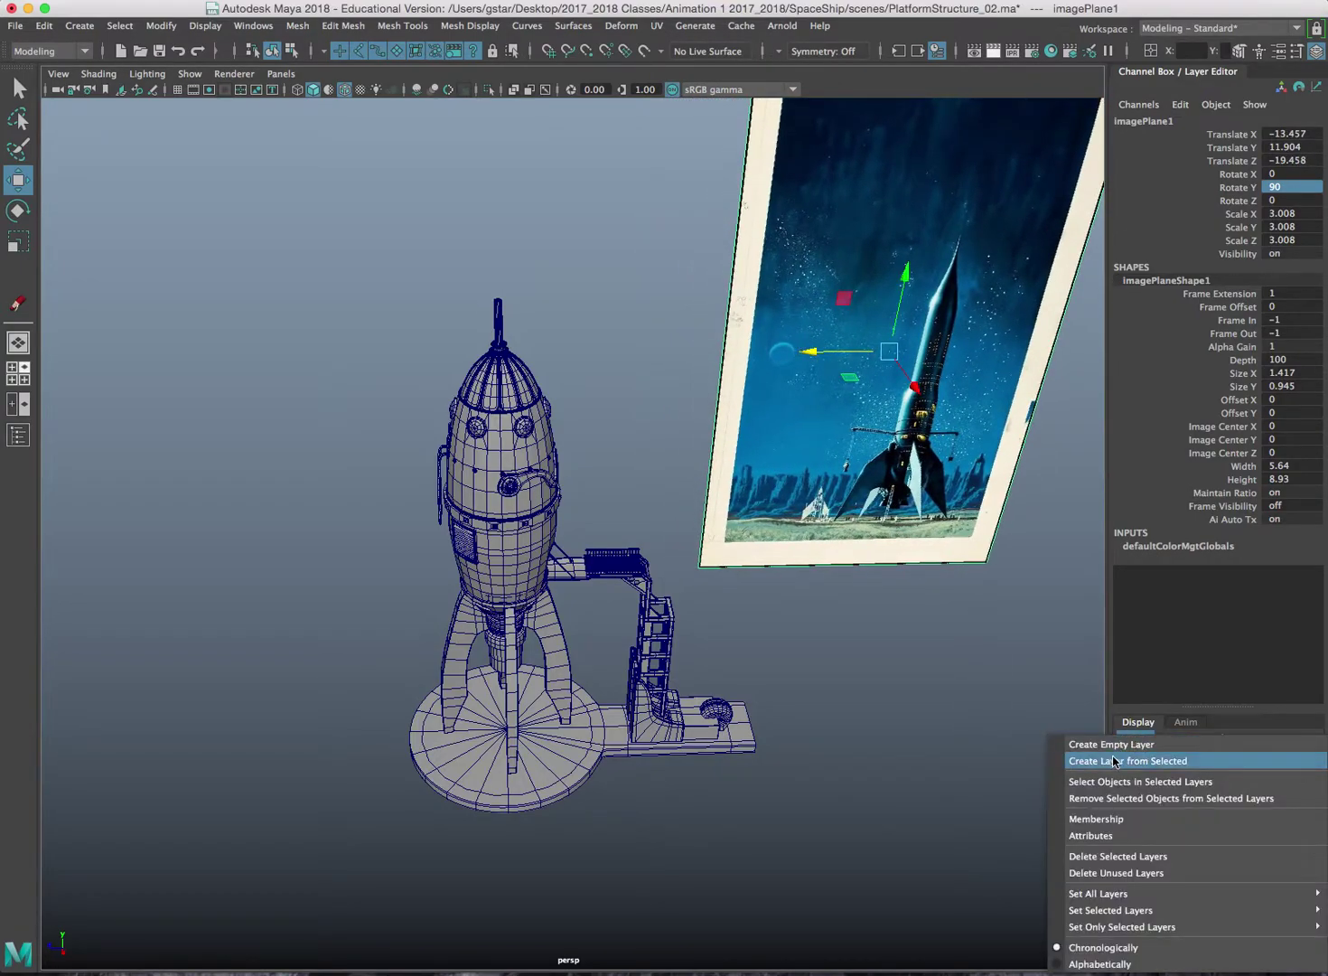
{"action": "left_click", "coordinate": [1128, 762]}
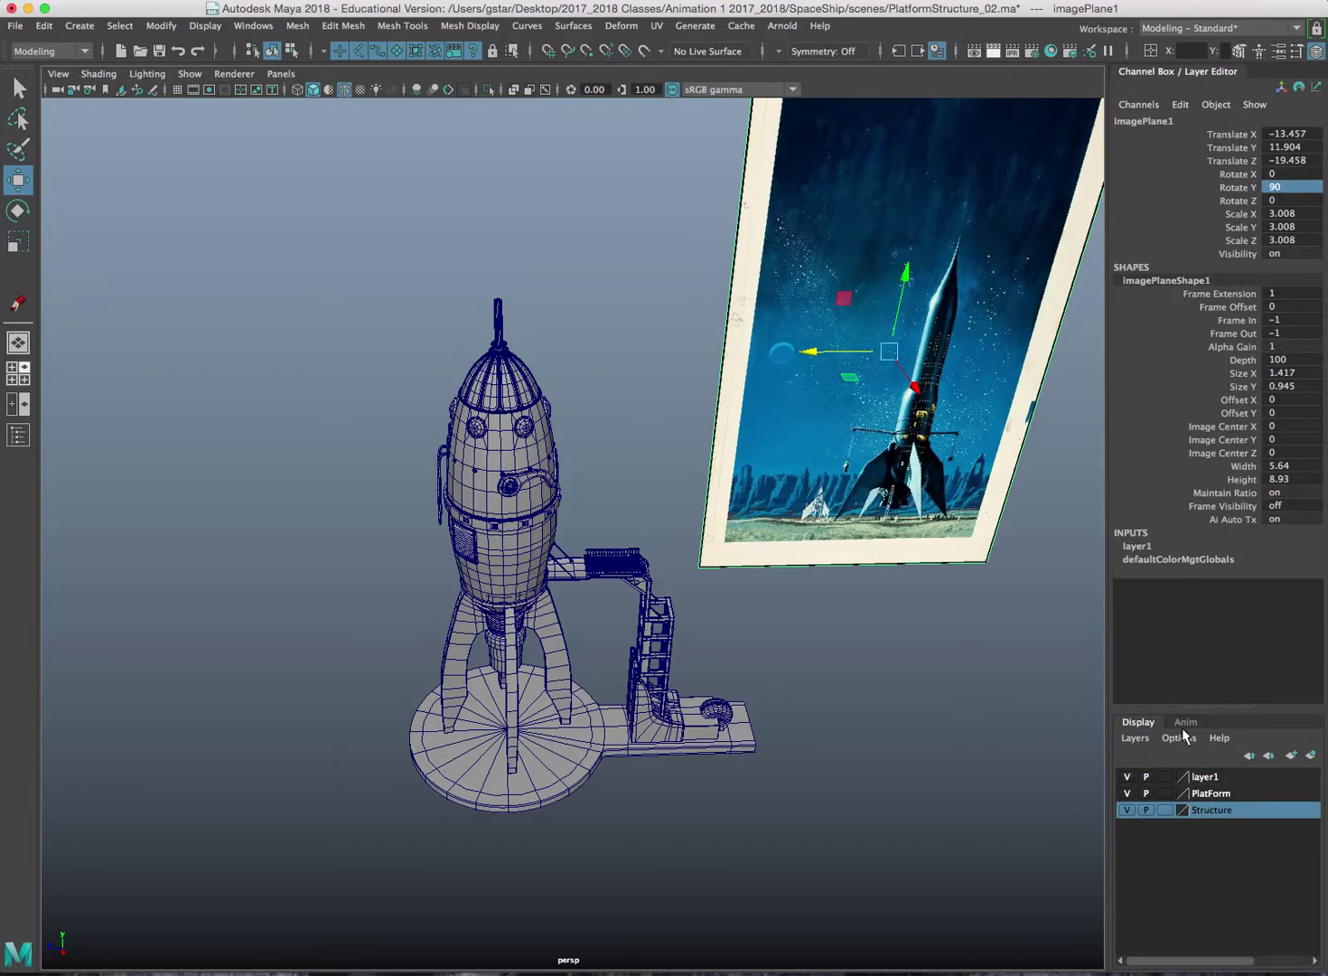
{"action": "double_click", "coordinate": [1221, 776]}
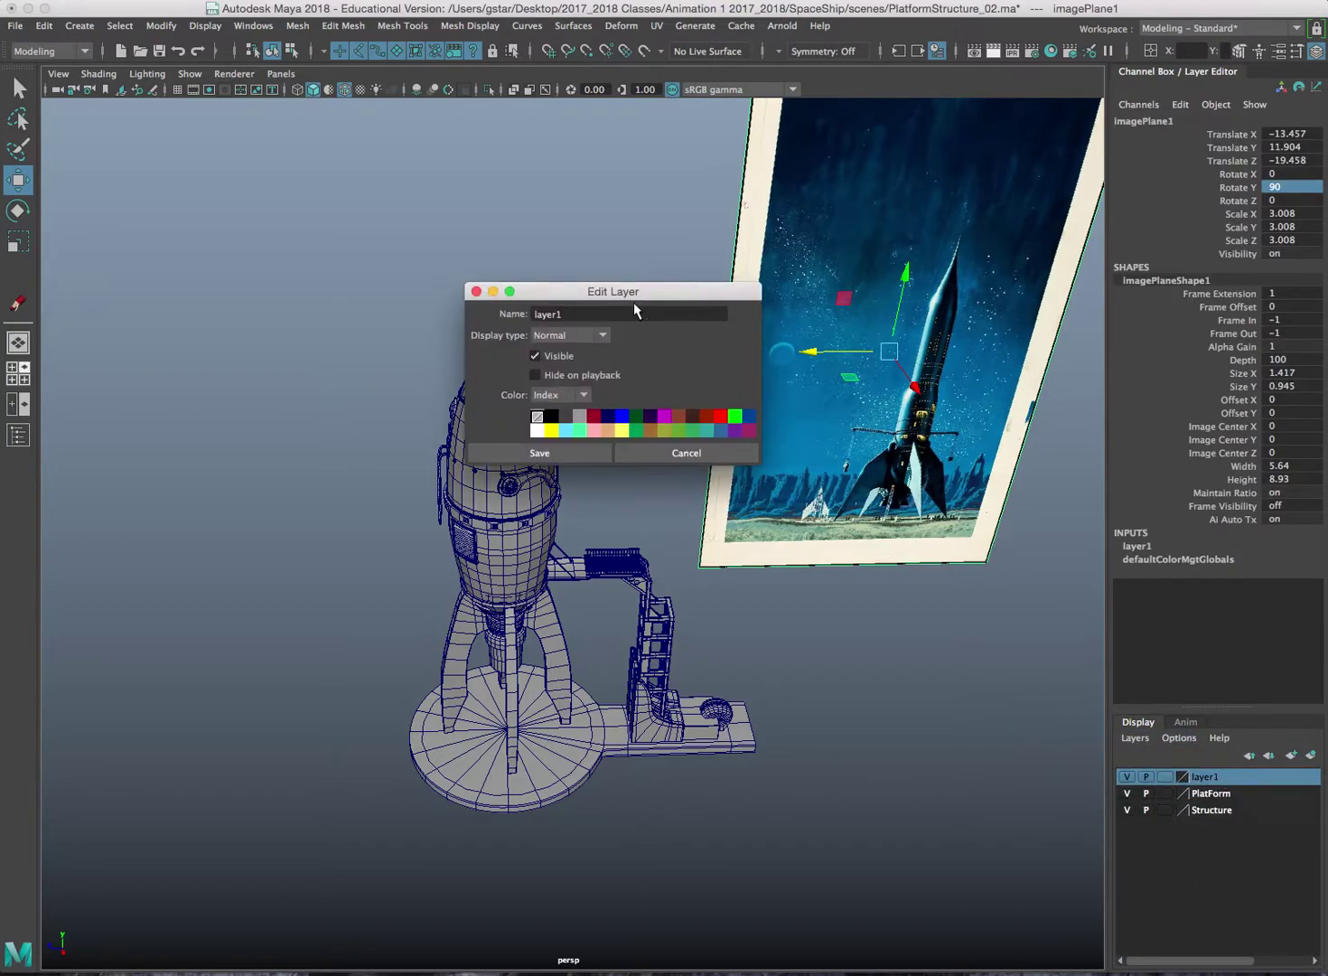
{"action": "double_click", "coordinate": [535, 314]}
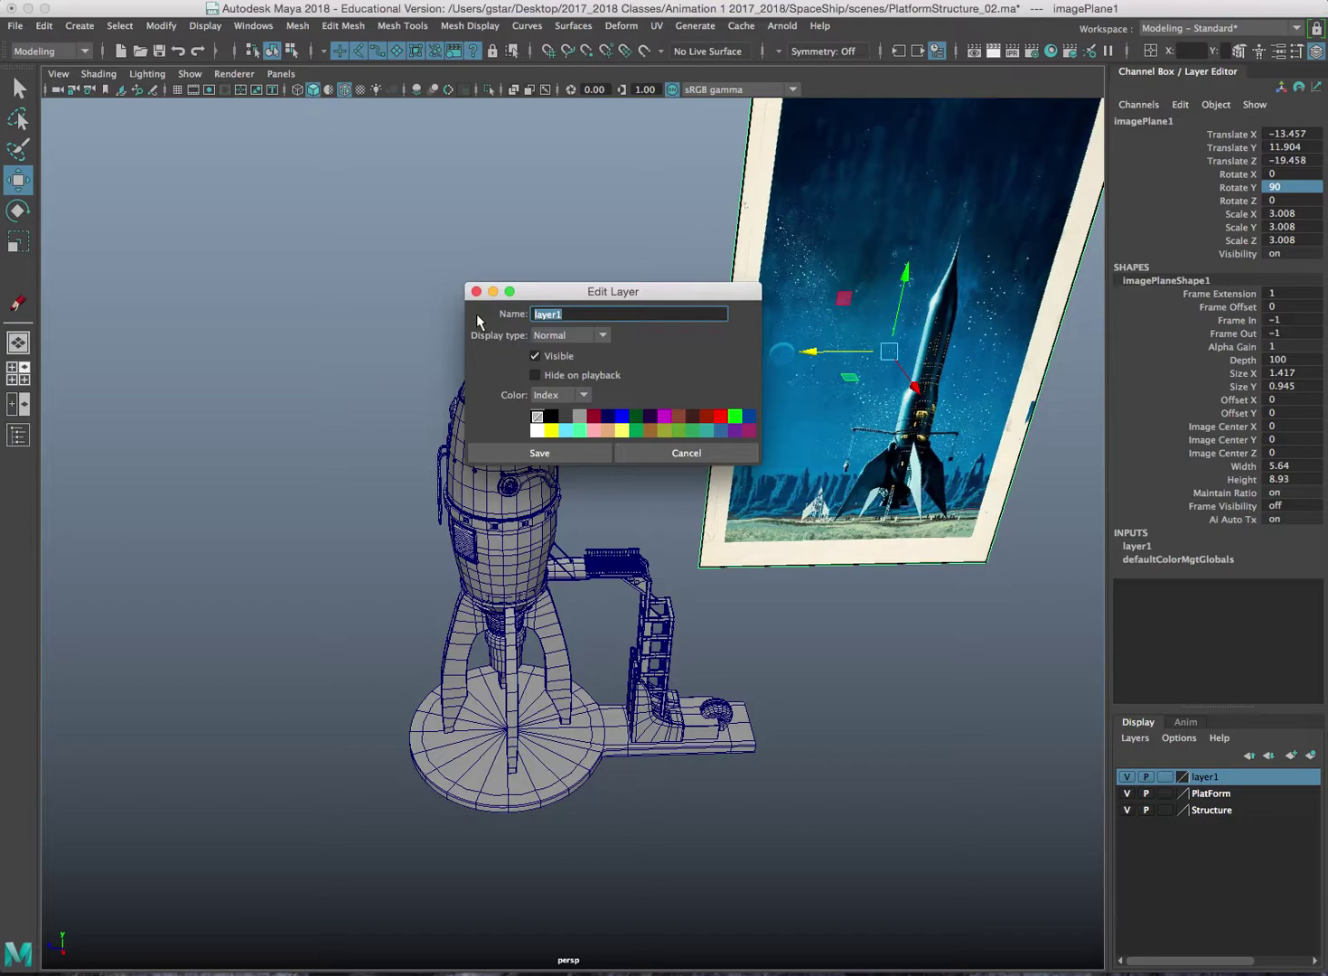
{"action": "type", "text": "rocketENV"}
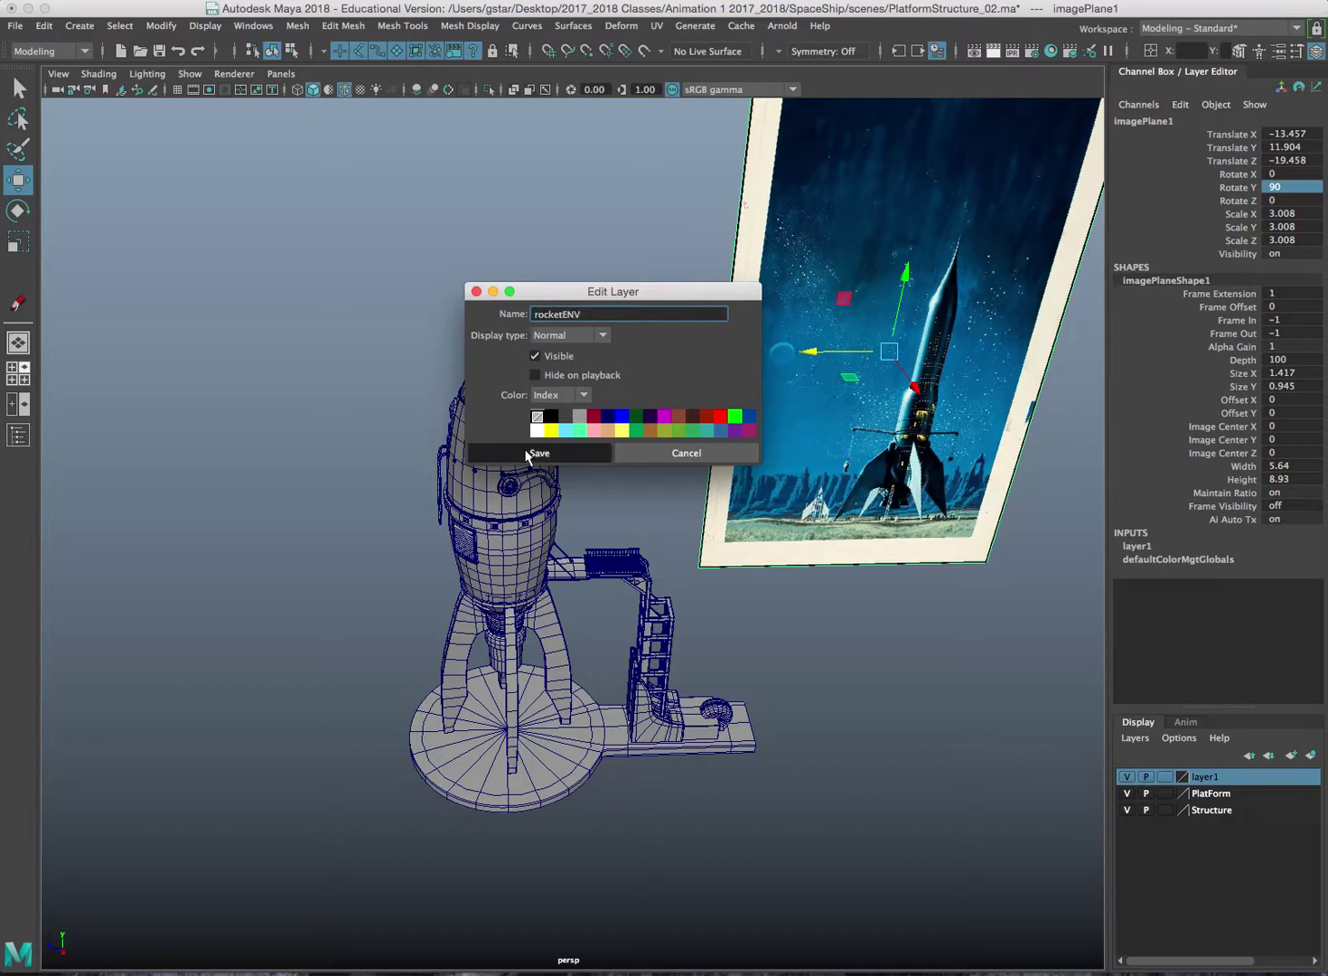
{"action": "left_click", "coordinate": [535, 452]}
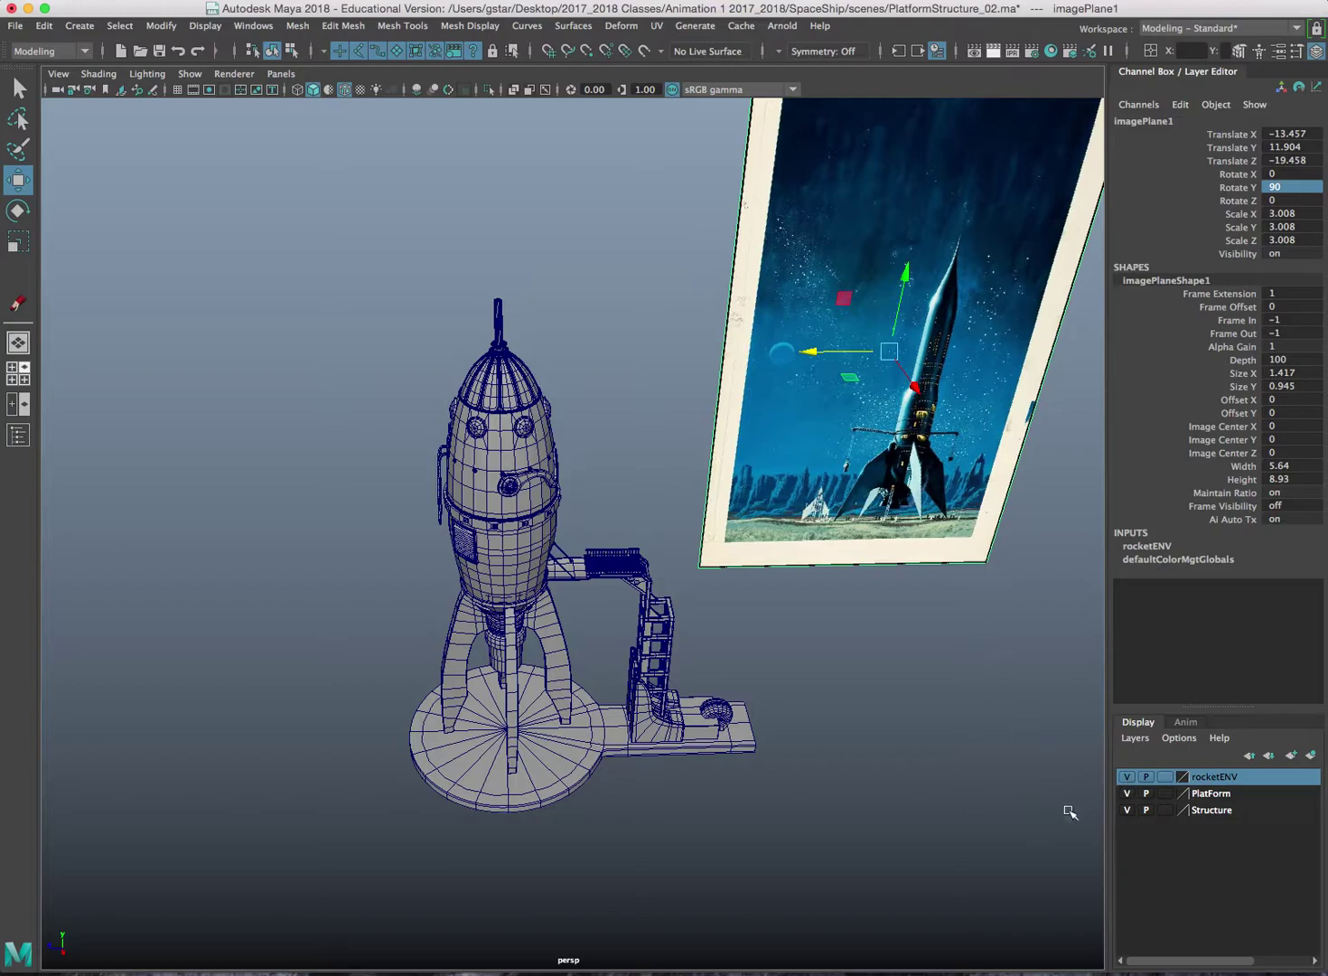
{"action": "left_click", "coordinate": [1126, 777]}
{"action": "left_click", "coordinate": [746, 470]}
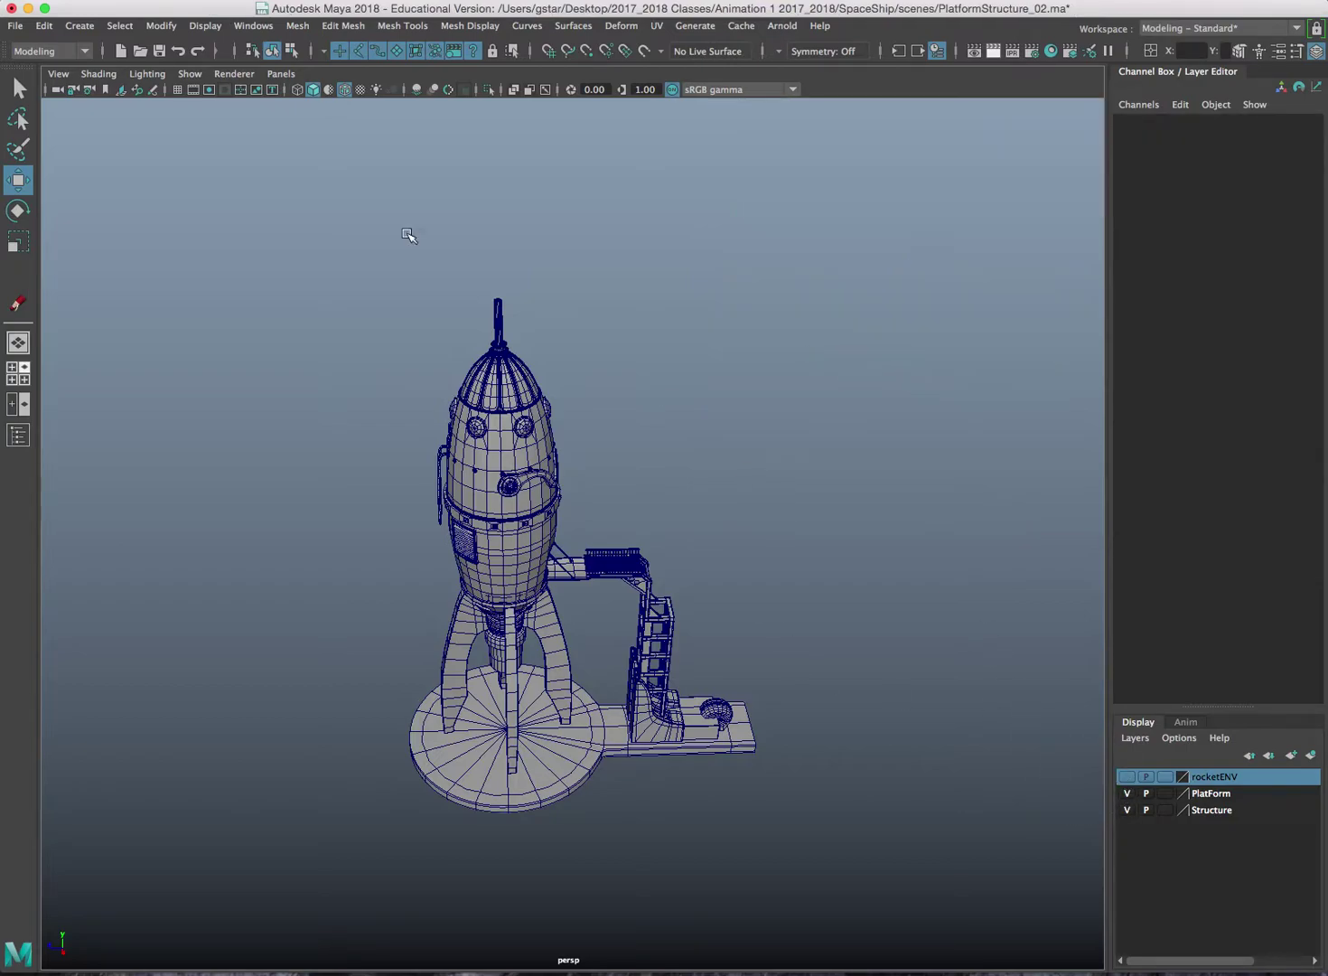
- Save the scene in the scenes folder under the new name Background_01 in Maya Binary format
{"action": "left_click", "coordinate": [16, 27]}
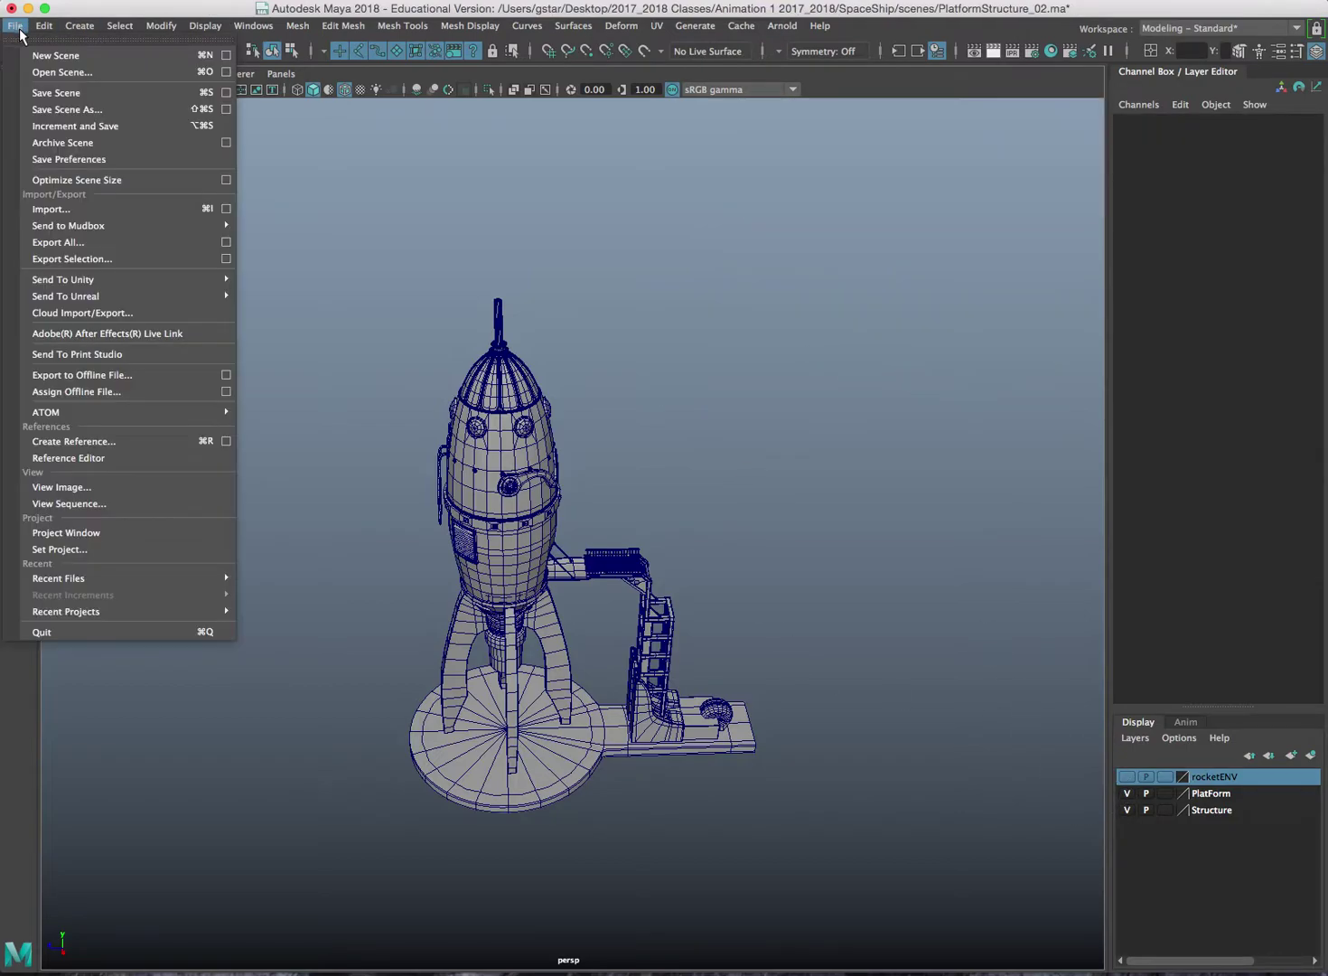
{"action": "left_click", "coordinate": [67, 110]}
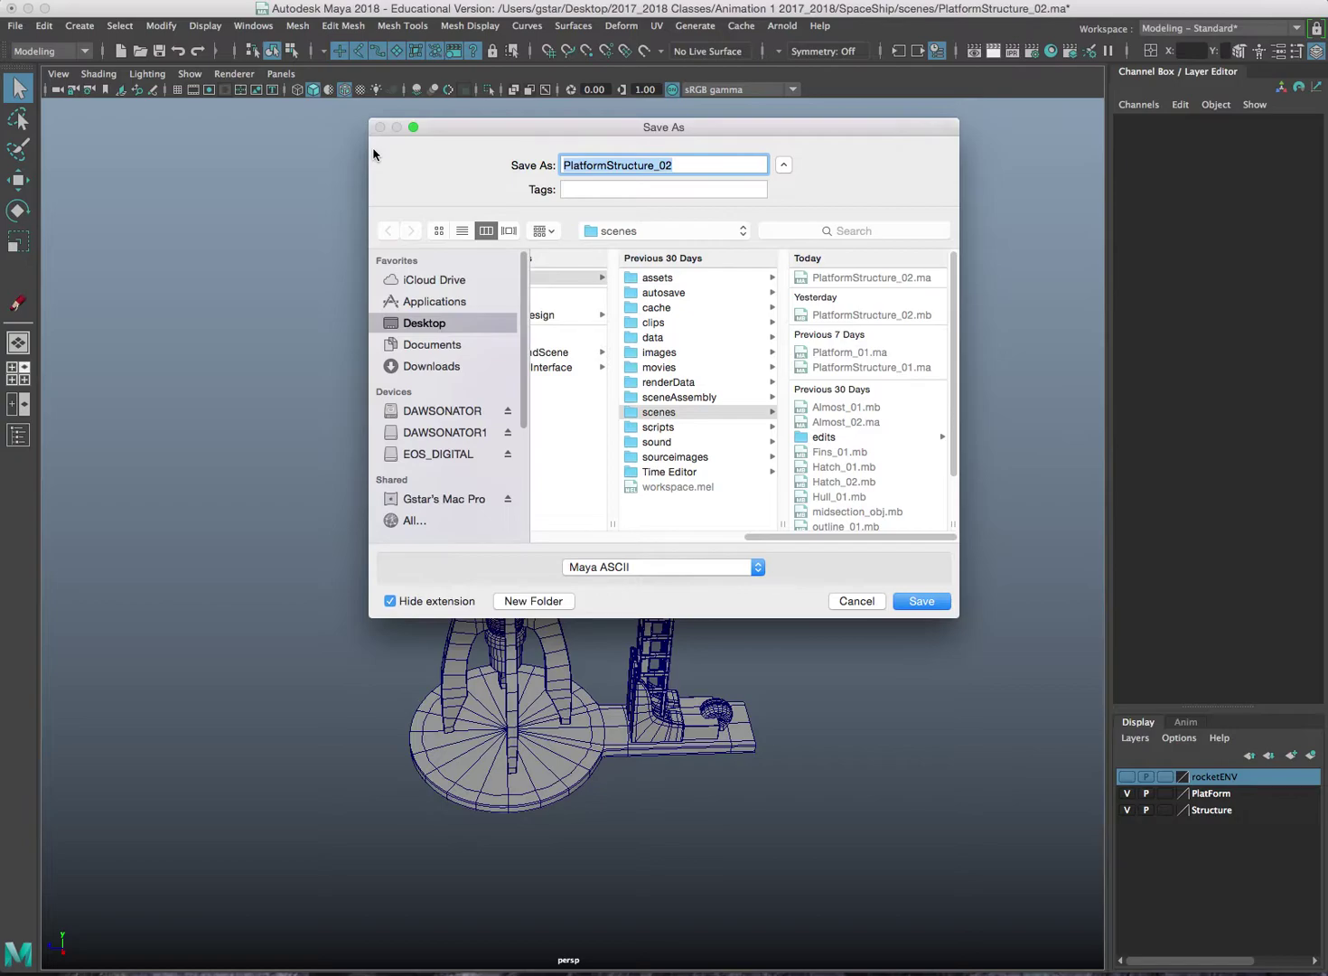
{"action": "type", "text": "Background_01"}
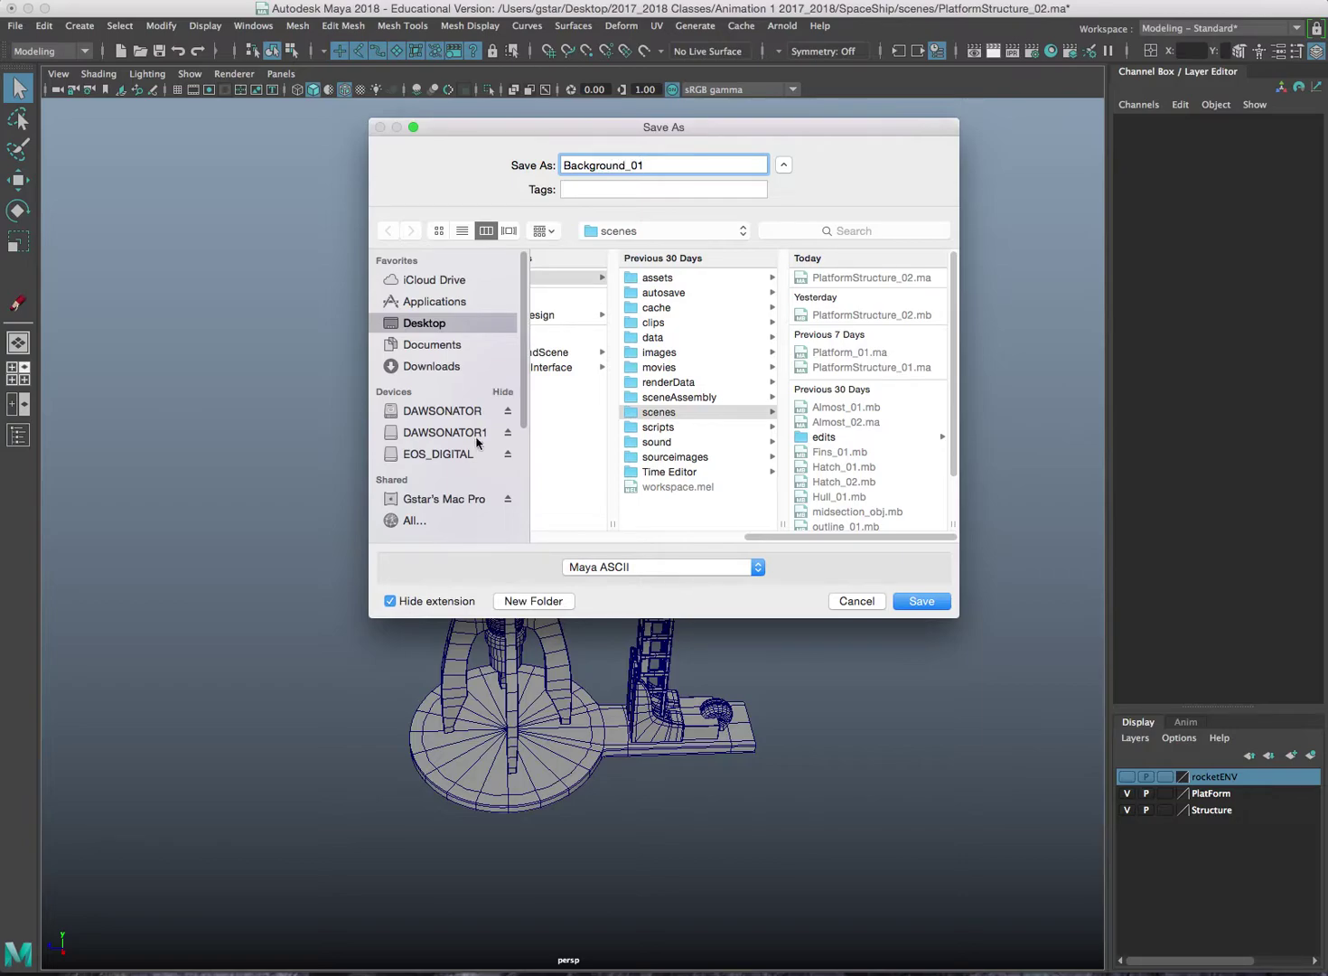
{"action": "left_click", "coordinate": [701, 567]}
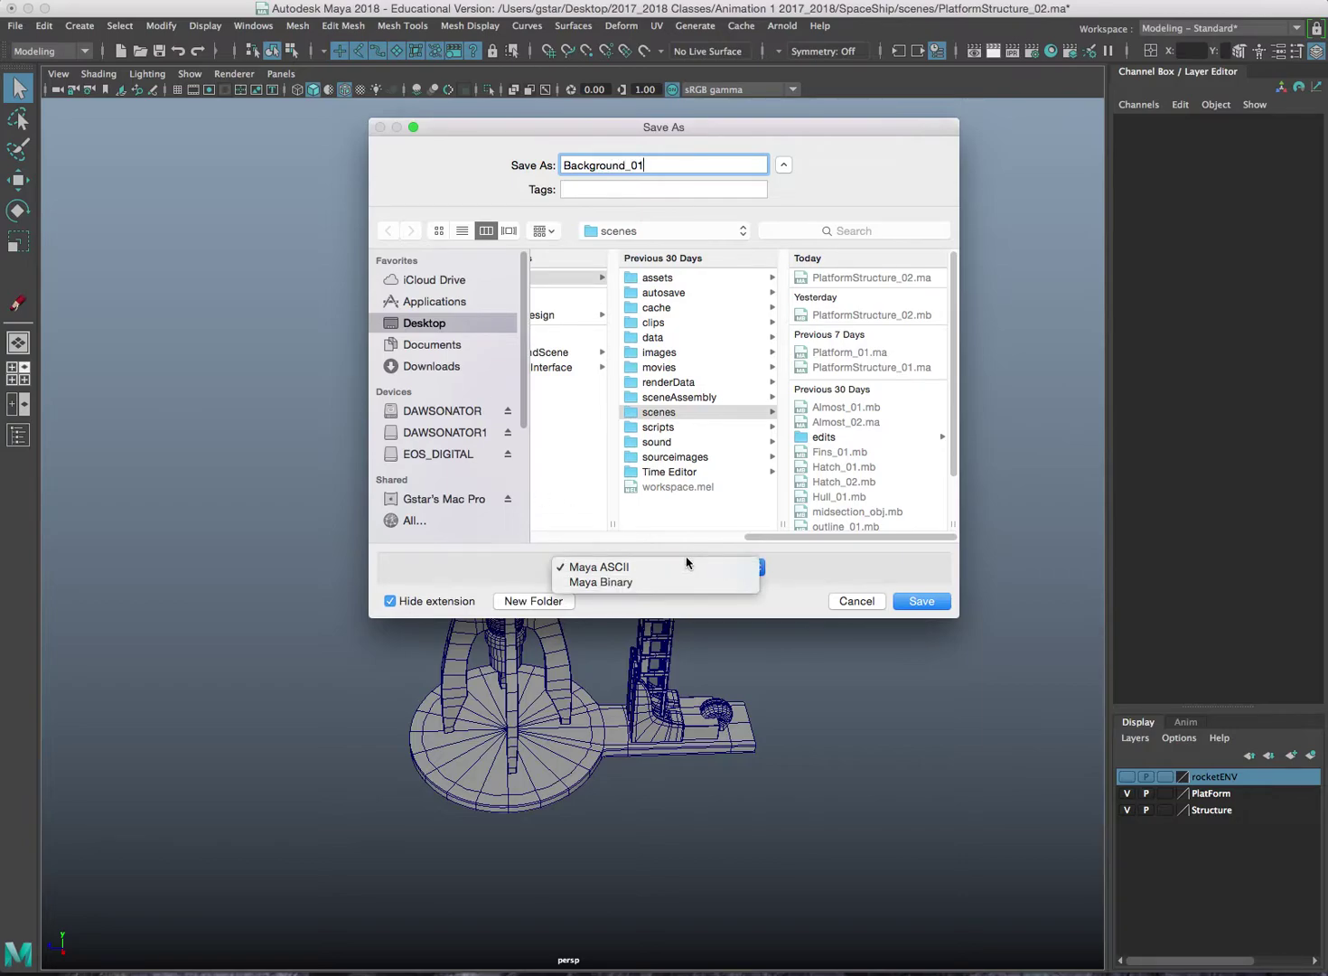
{"action": "left_click", "coordinate": [685, 586]}
{"action": "left_click", "coordinate": [935, 602]}
{"action": "key", "text": "w"}
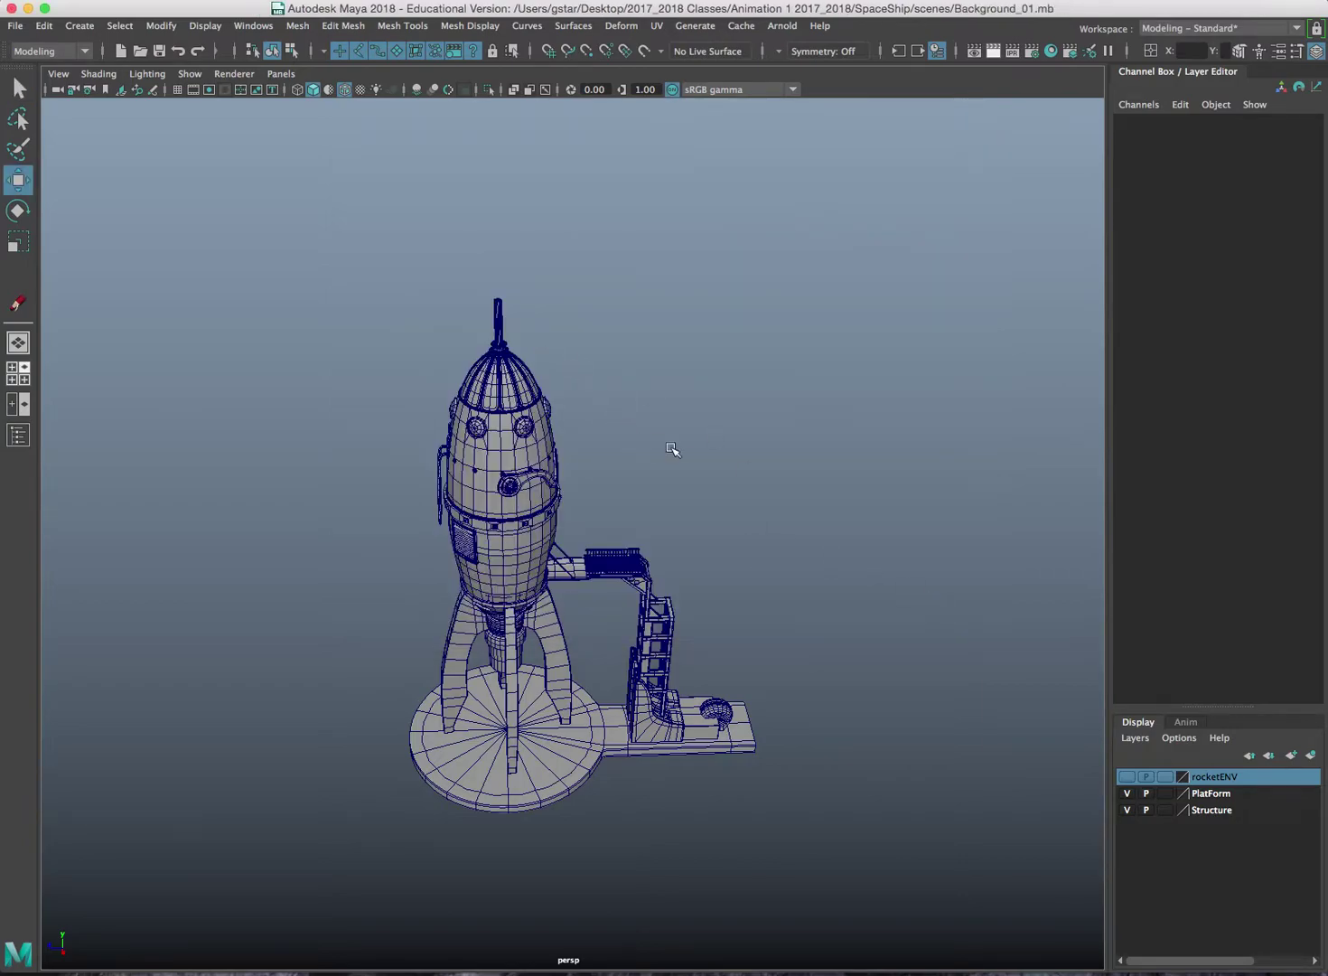
- Create a polygon plane about 49.4 wide and 68.4 high on the grid around the rocket and platform
{"action": "left_click_drag", "start_coordinate": [676, 450], "coordinate": [705, 442], "text": "alt"}
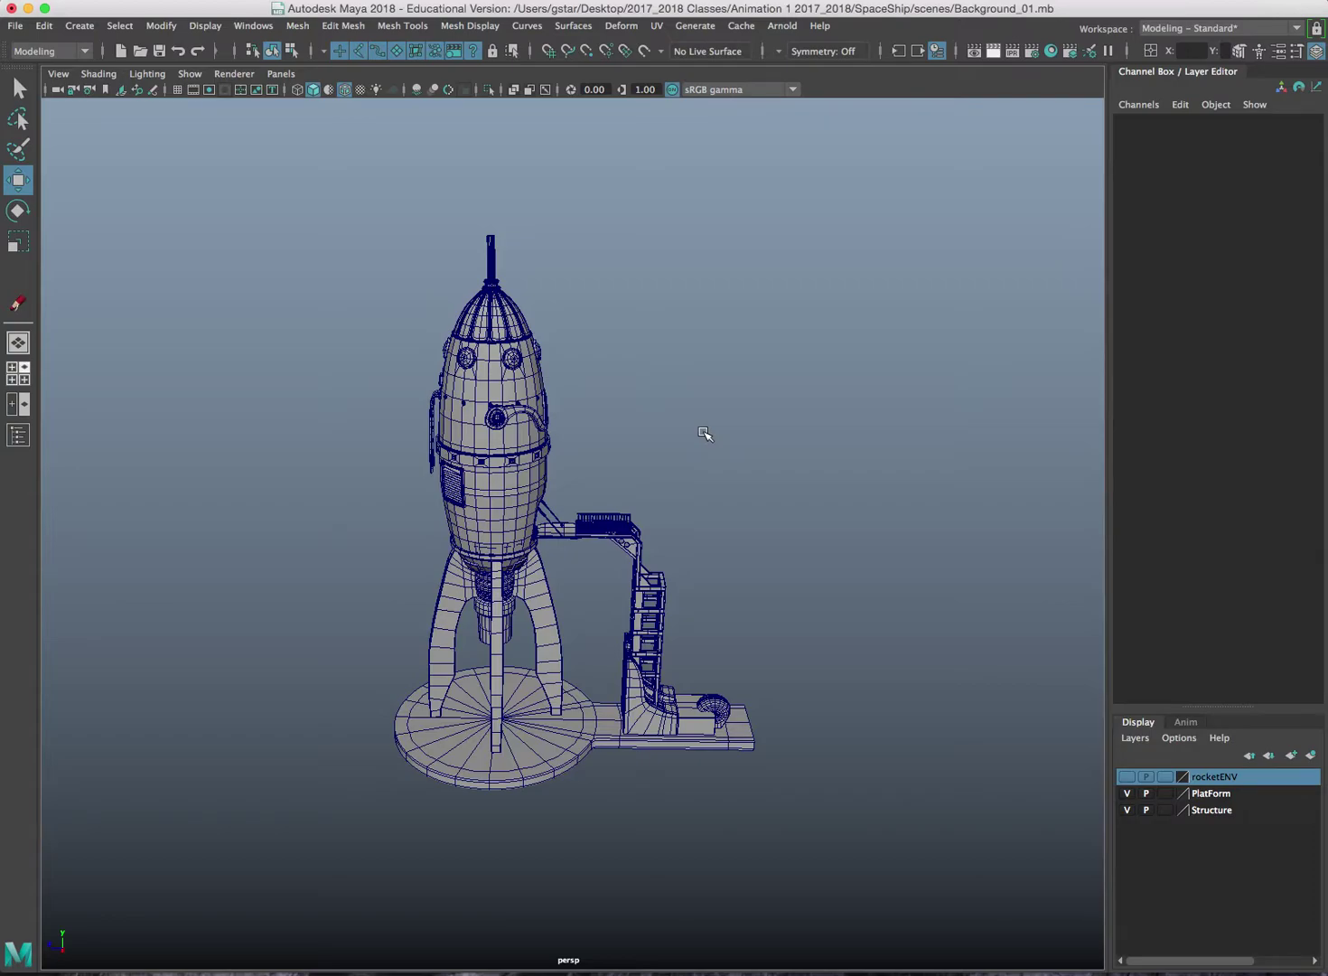
{"action": "left_click", "coordinate": [82, 25]}
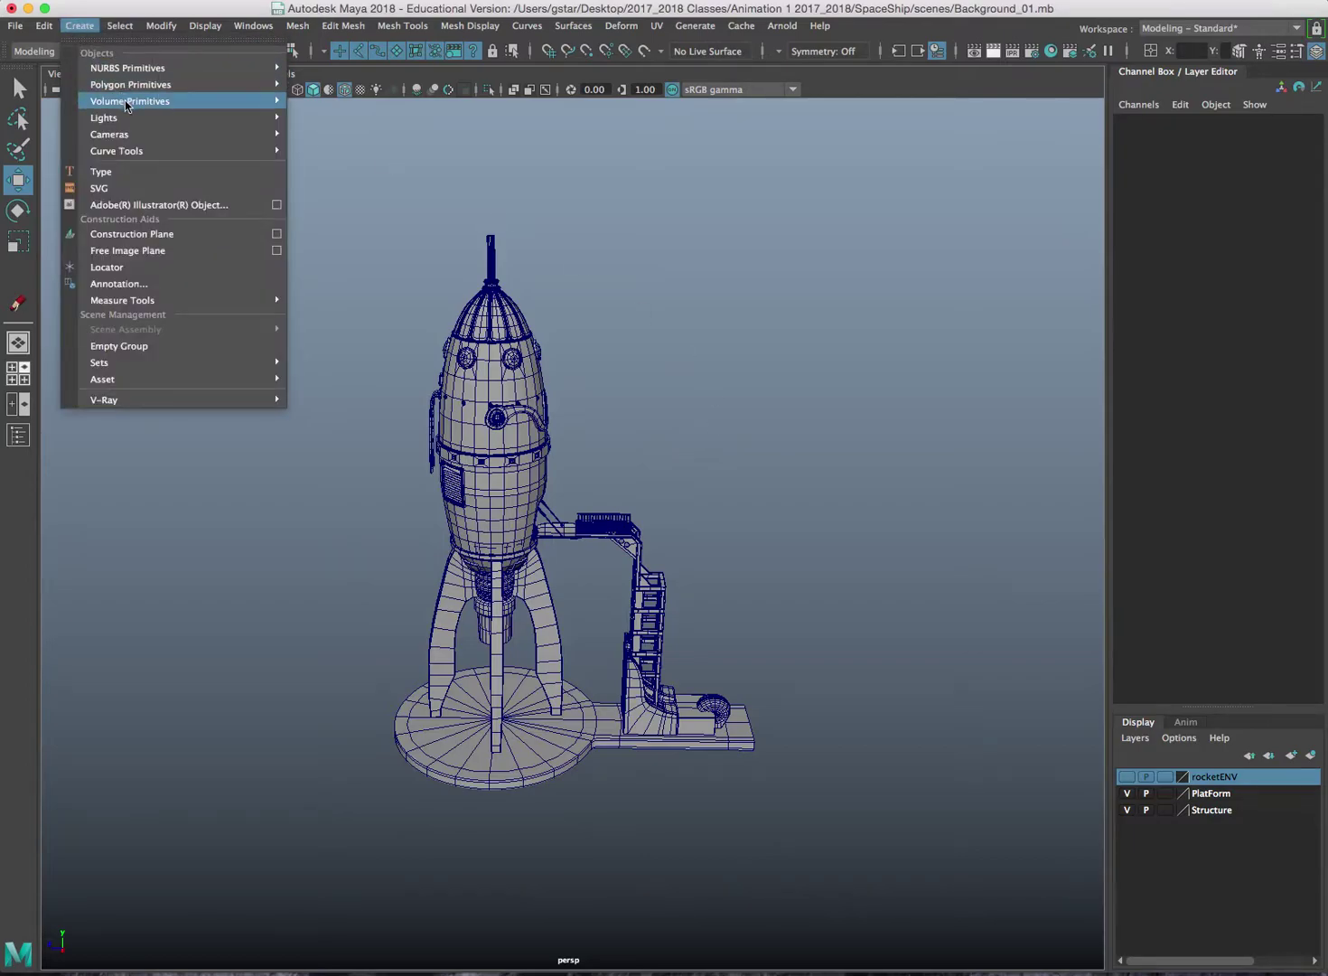
{"action": "mouse_move", "coordinate": [134, 84]}
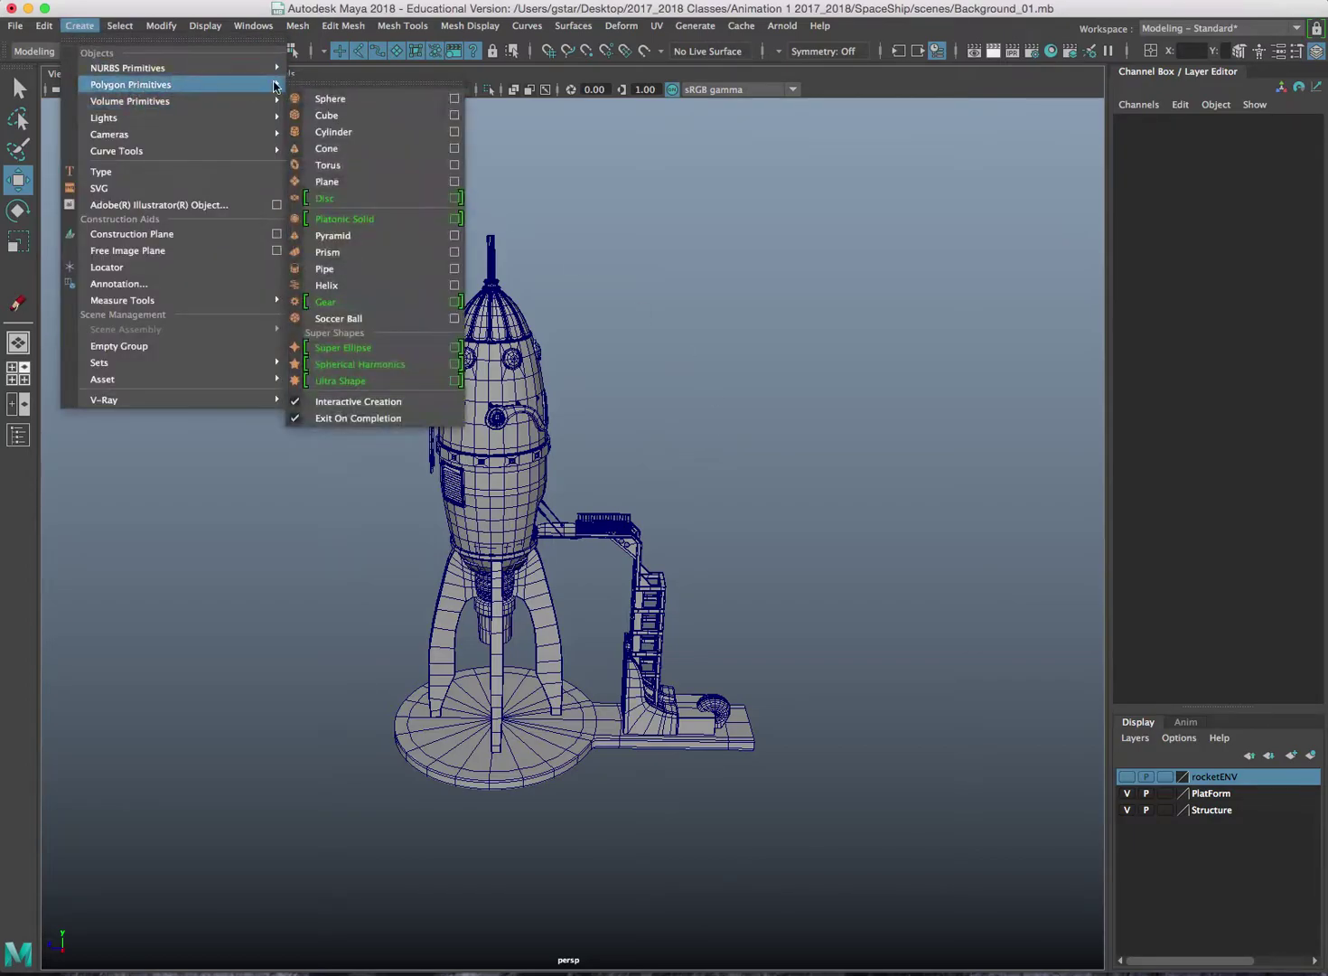
{"action": "left_click", "coordinate": [340, 185]}
{"action": "scroll", "coordinate": [510, 572], "scroll_direction": "down", "scroll_amount": 5}
{"action": "left_click_drag", "start_coordinate": [510, 576], "coordinate": [466, 523], "text": "alt"}
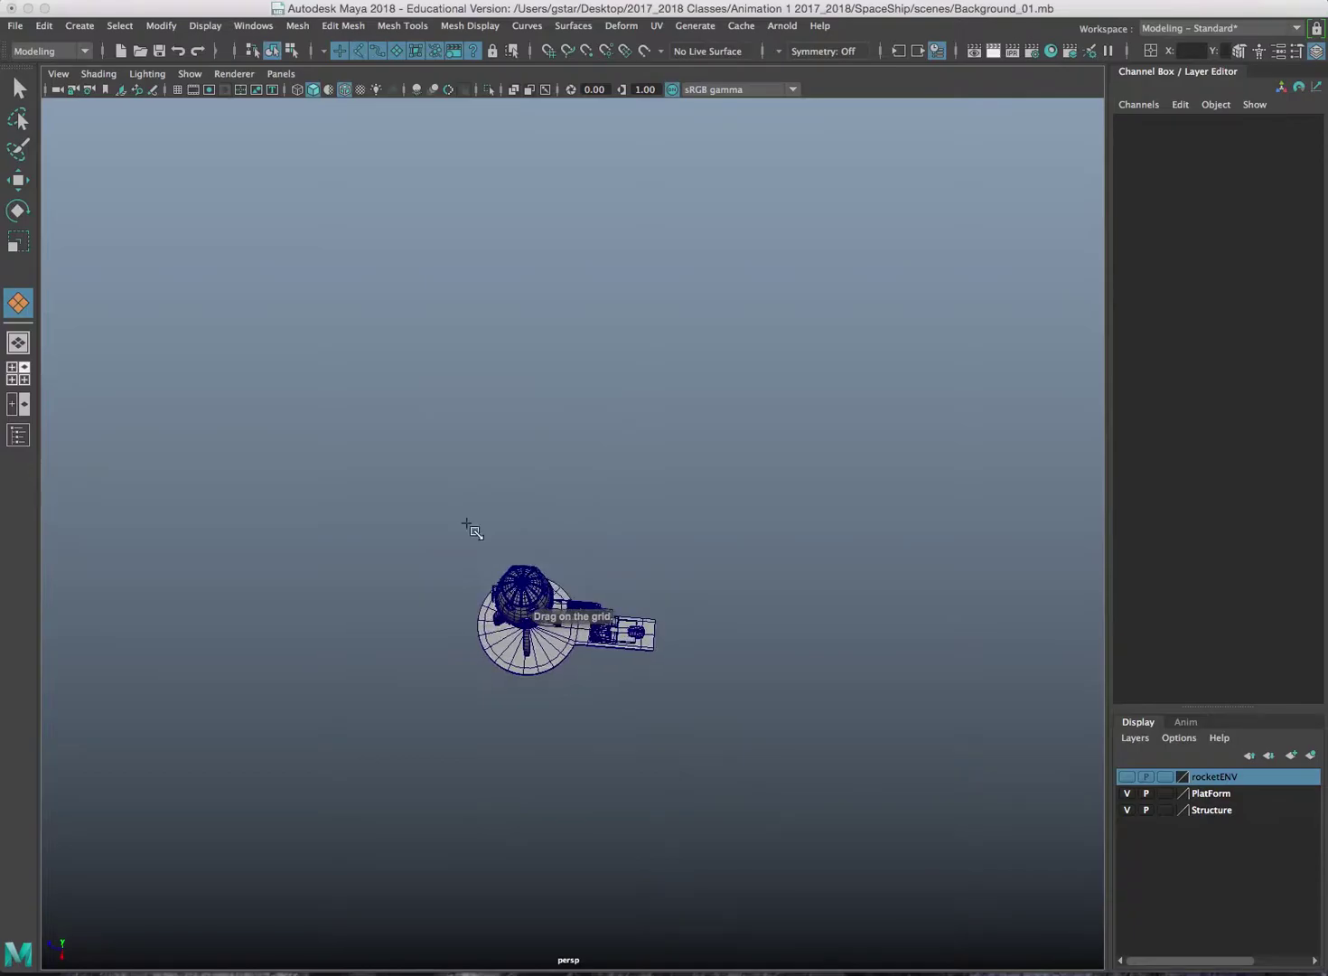
{"action": "left_click_drag", "start_coordinate": [309, 321], "coordinate": [1038, 930]}
- Lower the new ground plane to the underside of the launch platform, at about Translate Y -0.765
{"action": "left_click_drag", "start_coordinate": [830, 700], "coordinate": [825, 574], "text": "alt"}
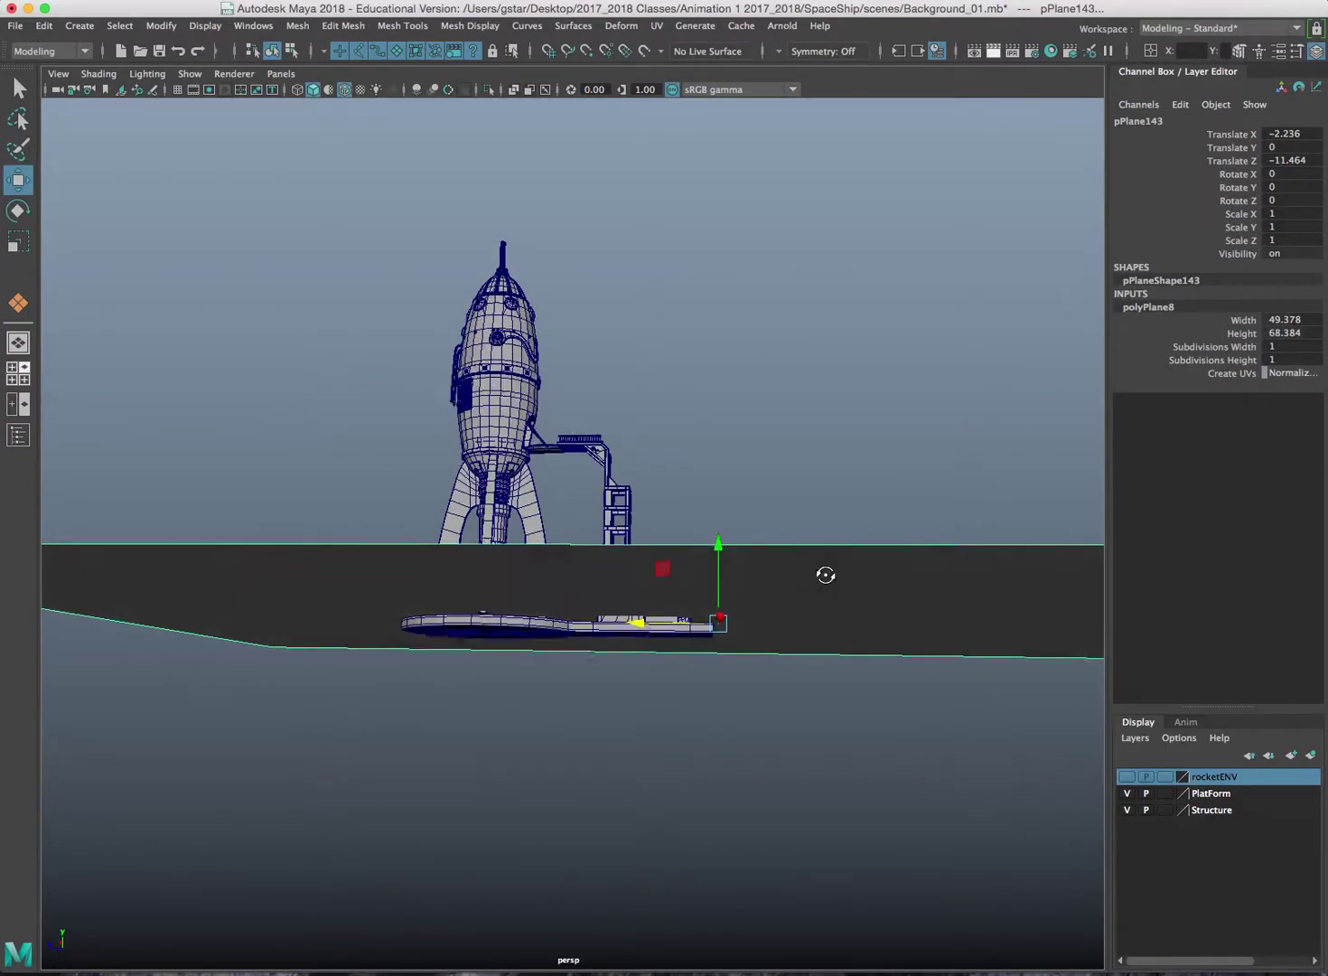
{"action": "scroll", "coordinate": [827, 593], "scroll_direction": "up", "scroll_amount": 5}
{"action": "middle_click_drag", "start_coordinate": [827, 593], "coordinate": [784, 450], "text": "alt"}
{"action": "mouse_move", "coordinate": [852, 369]}
{"action": "left_mouse_down"}
{"action": "mouse_move", "coordinate": [839, 340]}
{"action": "mouse_move", "coordinate": [839, 380]}
{"action": "left_mouse_up"}
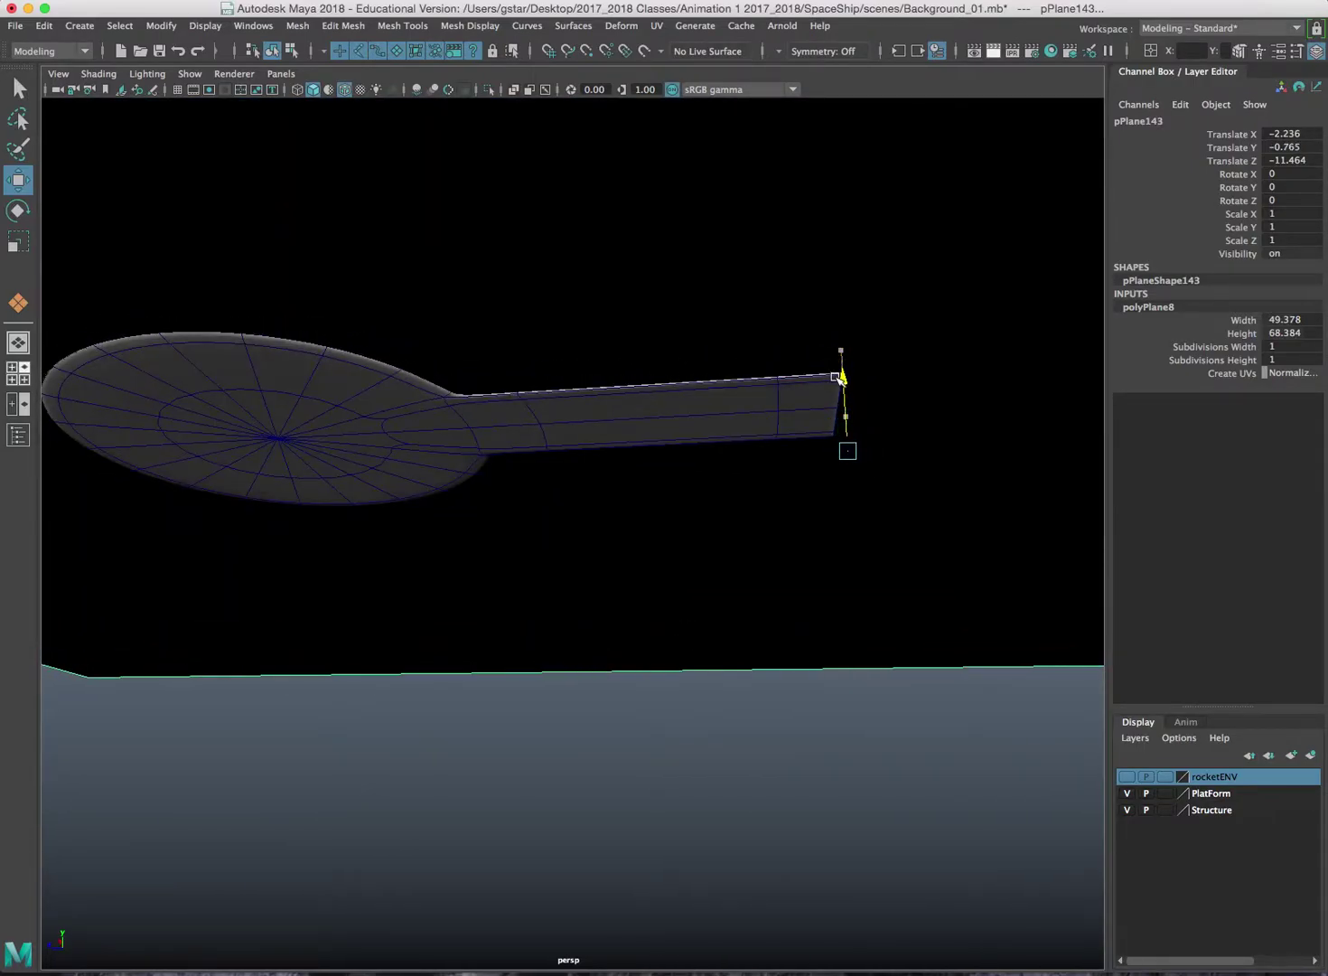
- In the enlarged RocketCam view, move the ground plane under the rocket to about Translate X -12.2 and Z 3.2
{"action": "left_click_drag", "start_coordinate": [705, 370], "coordinate": [721, 459], "text": "alt"}
{"action": "scroll", "coordinate": [715, 463], "scroll_direction": "down", "scroll_amount": 3}
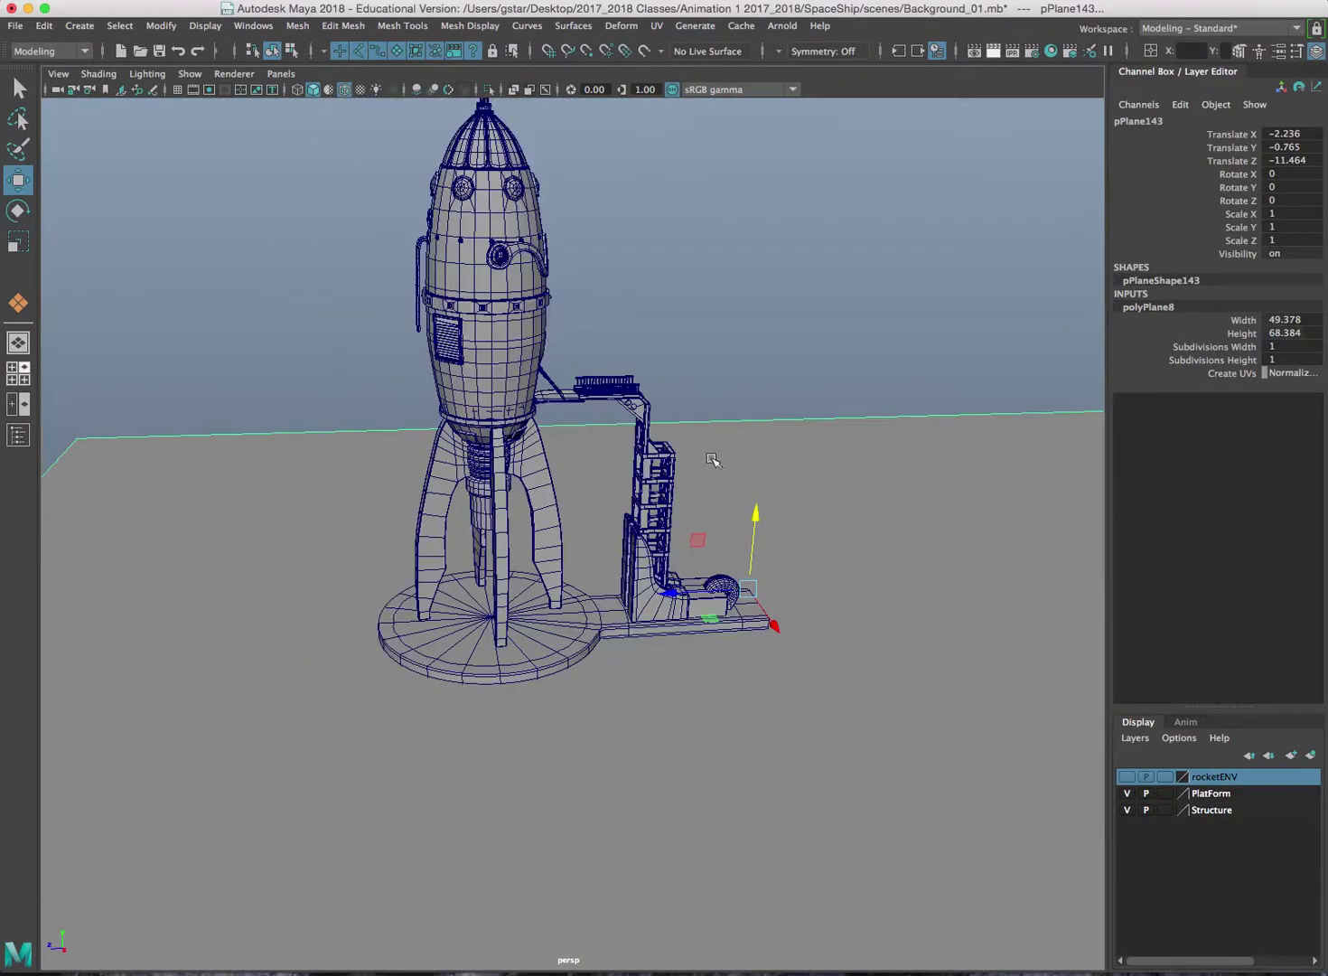
{"action": "middle_click_drag", "start_coordinate": [714, 463], "coordinate": [758, 441], "text": "alt"}
{"action": "scroll", "coordinate": [759, 442], "scroll_direction": "down", "scroll_amount": 3}
{"action": "left_click_drag", "start_coordinate": [759, 442], "coordinate": [734, 451], "text": "alt"}
{"action": "key", "text": "space"}
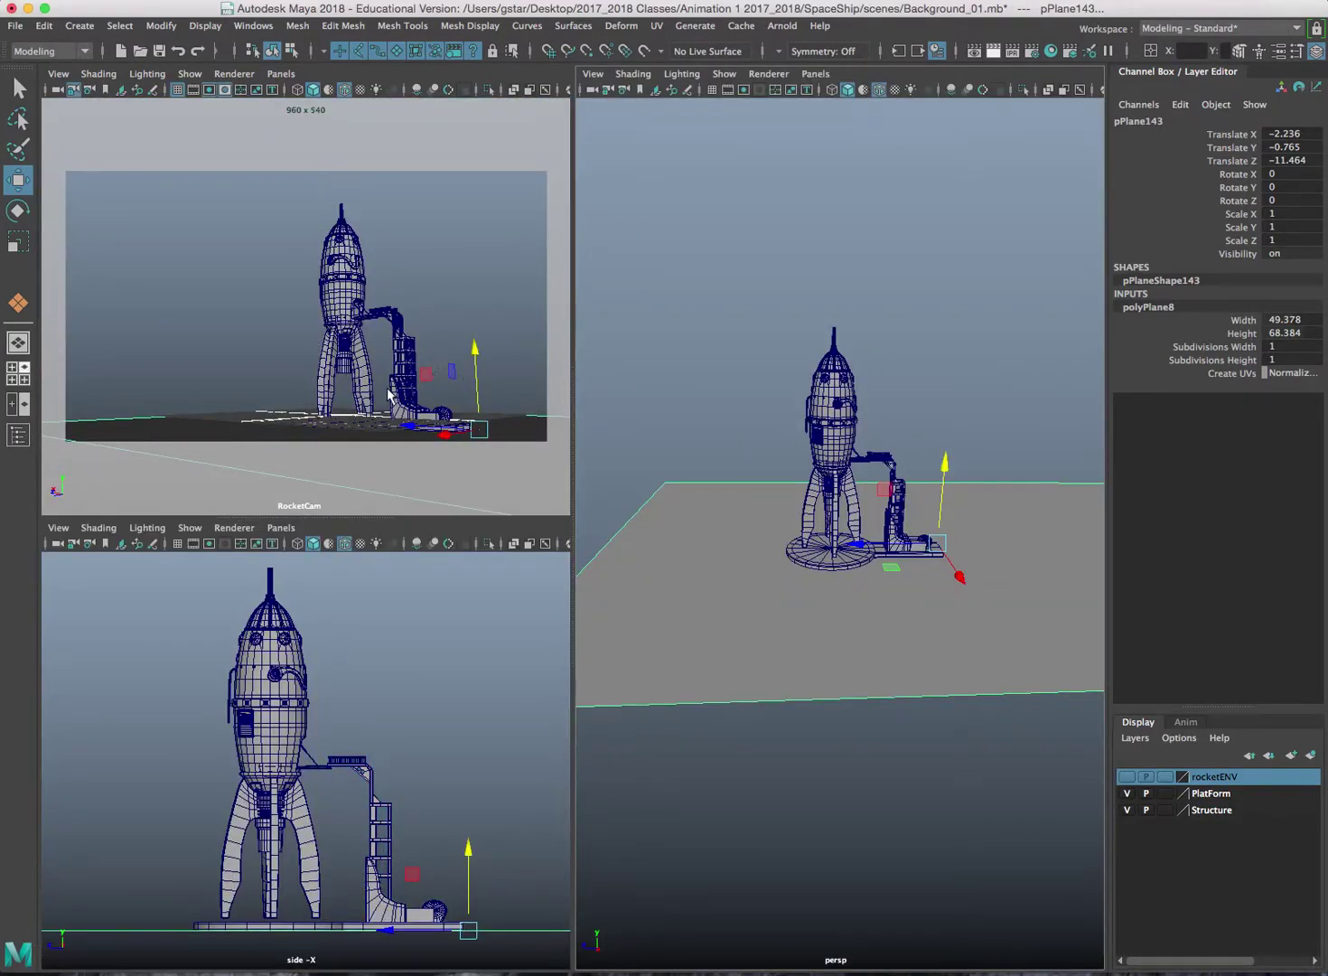
{"action": "key", "text": "space"}
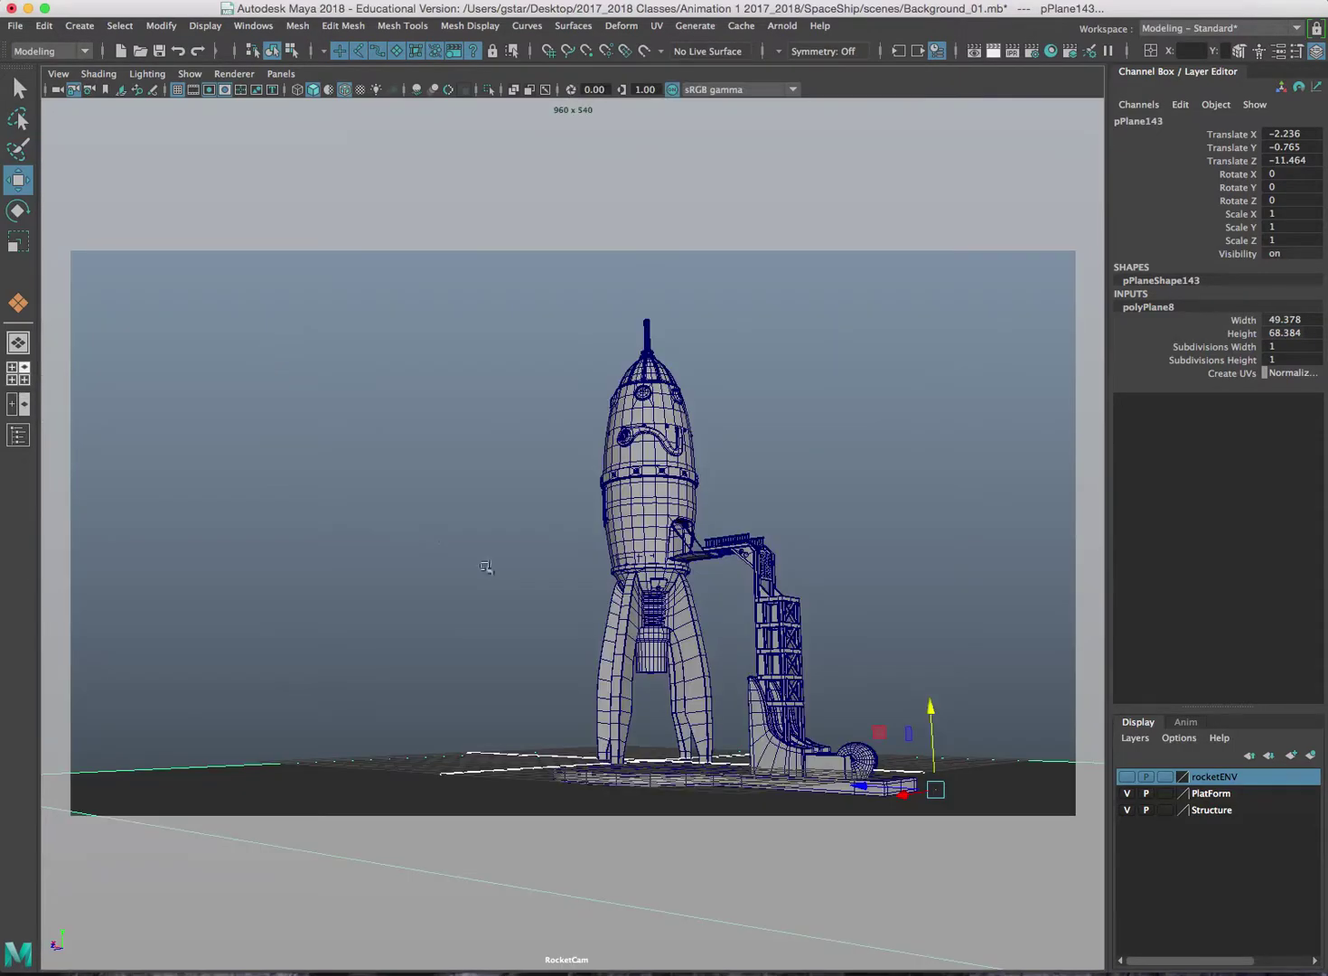
{"action": "left_click_drag", "start_coordinate": [886, 779], "coordinate": [625, 759]}
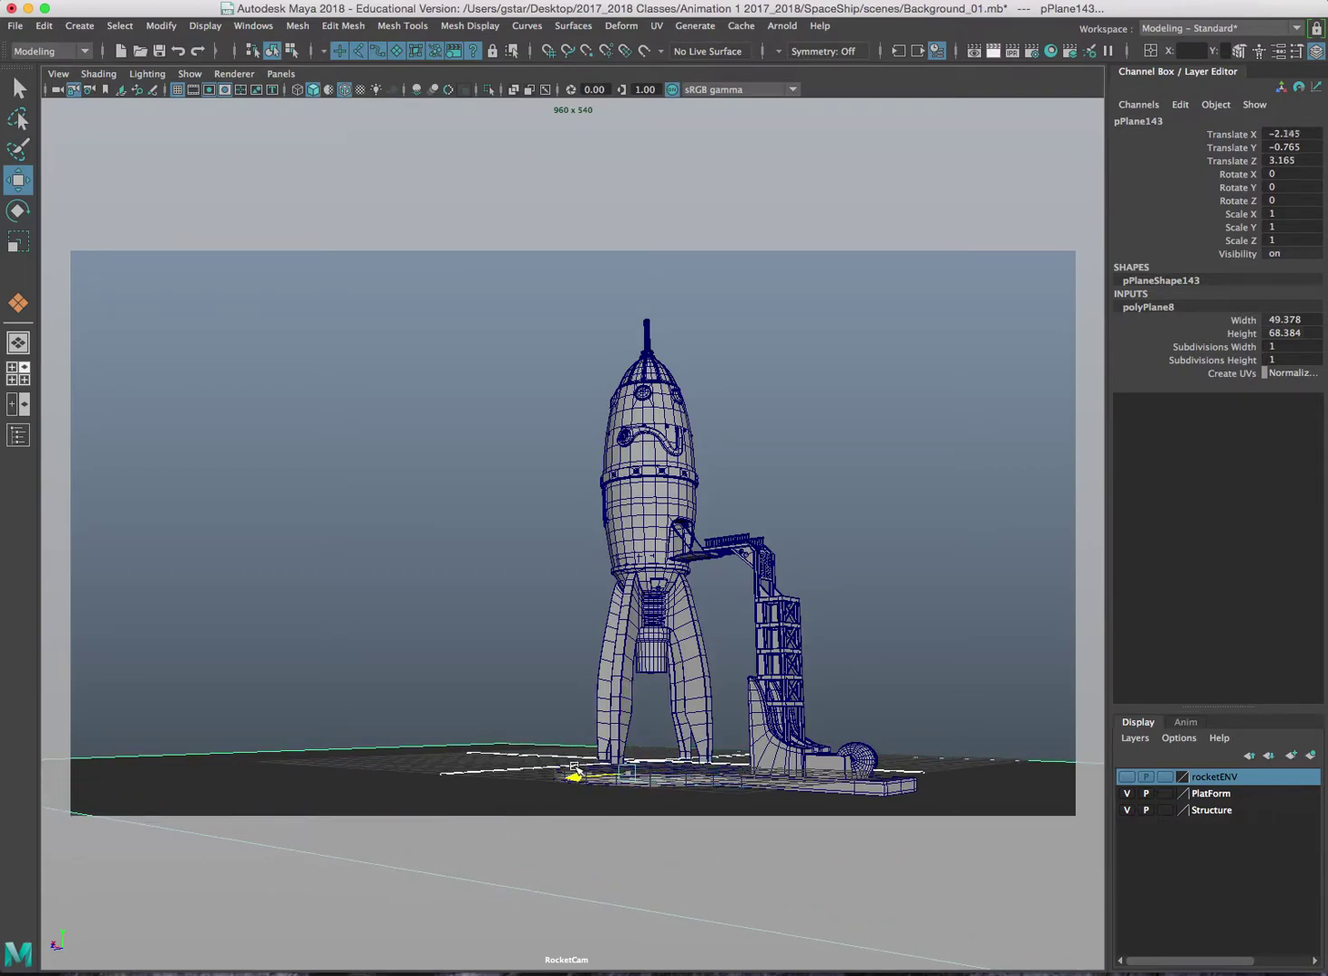
{"action": "left_click_drag", "start_coordinate": [574, 769], "coordinate": [706, 743]}
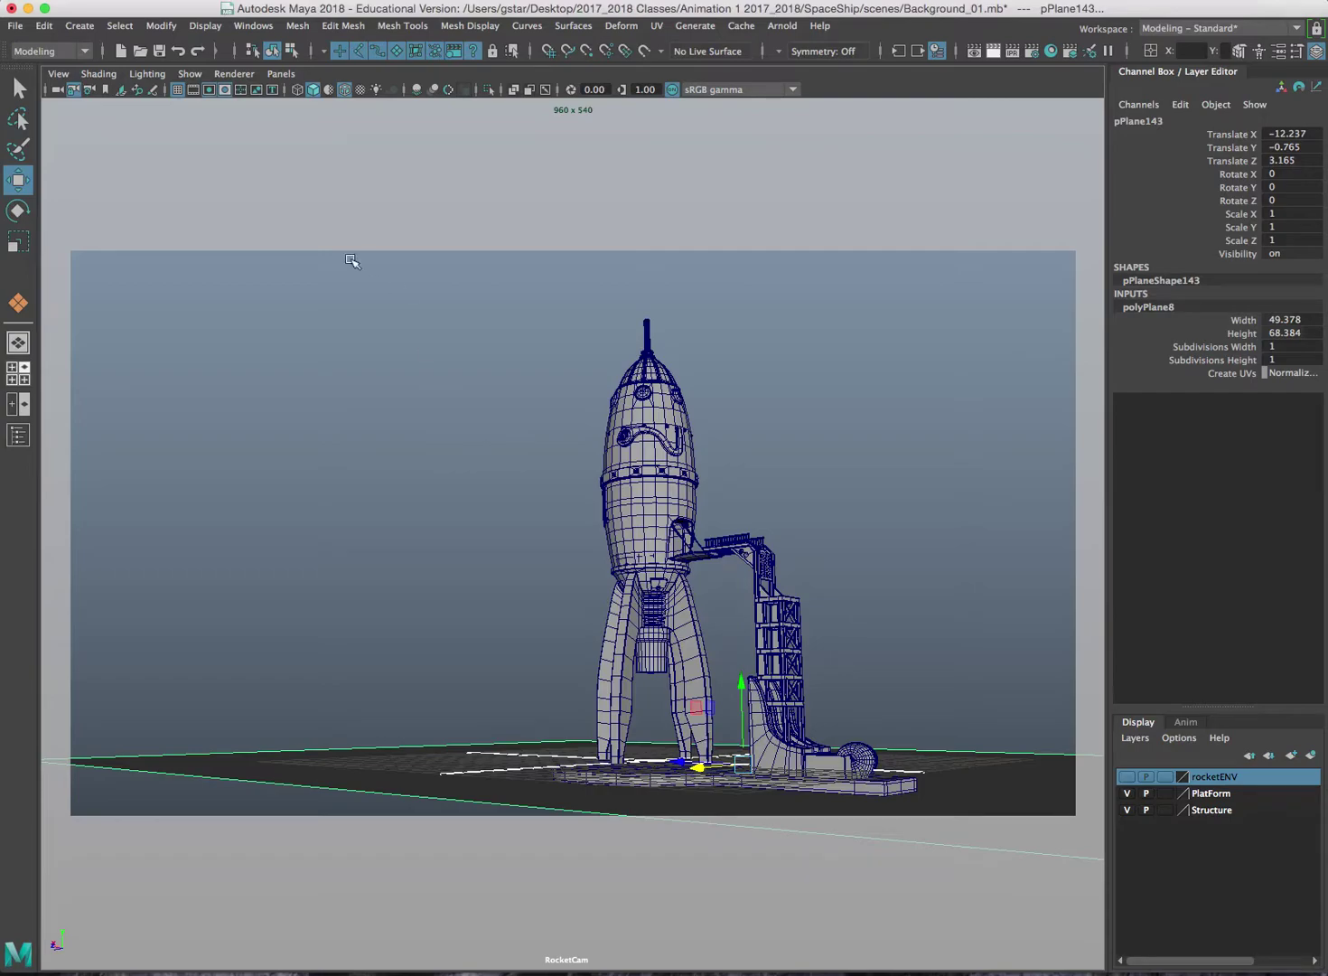
- Sketch yellow Grease Pencil strokes over the uncovered lower corner of the RocketCam frame, and discard them
{"action": "left_click", "coordinate": [153, 90]}
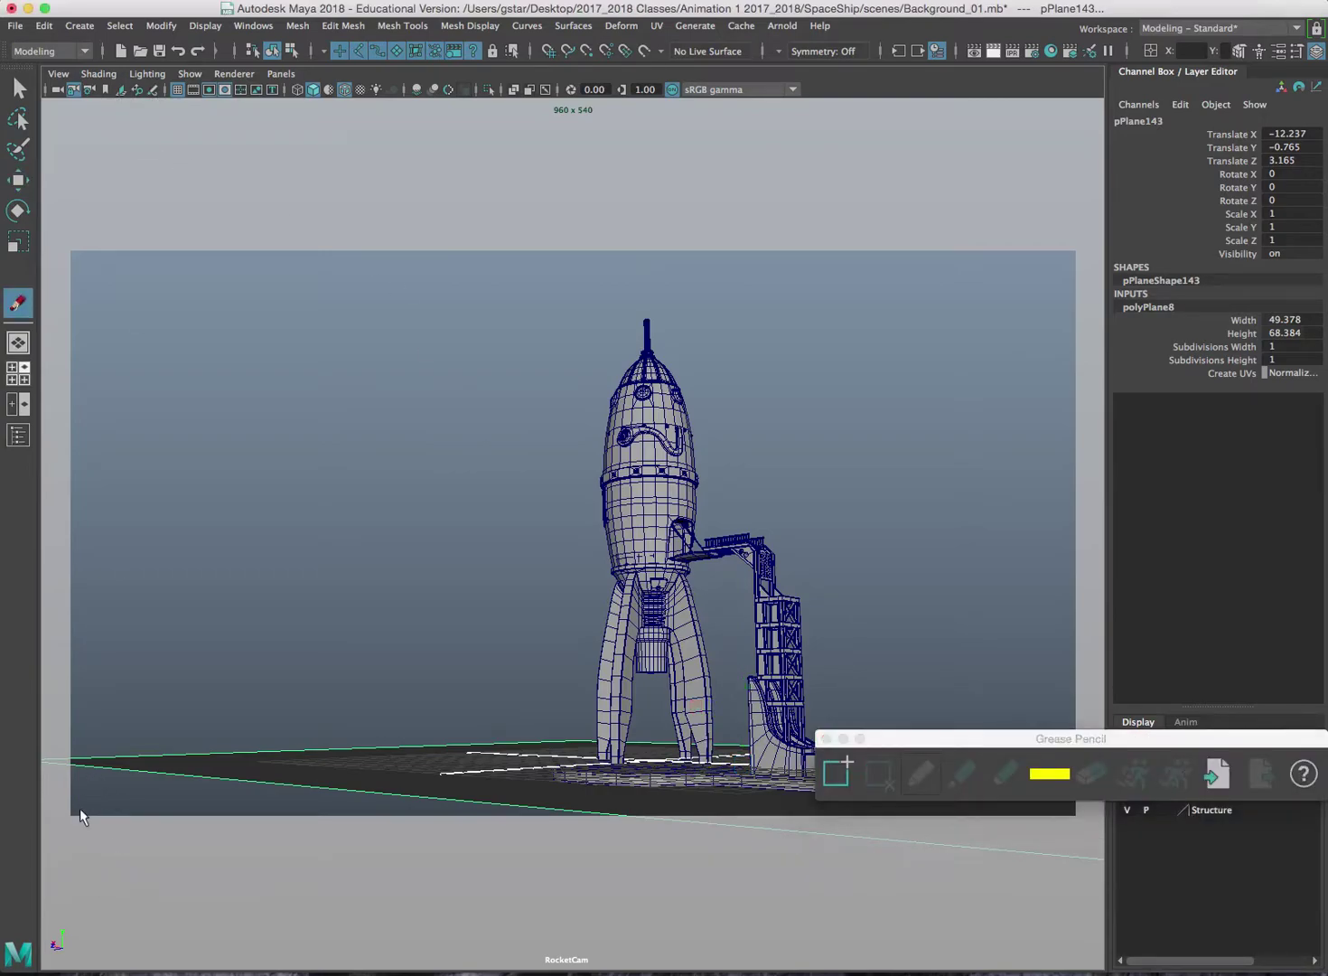
{"action": "left_click", "coordinate": [82, 767]}
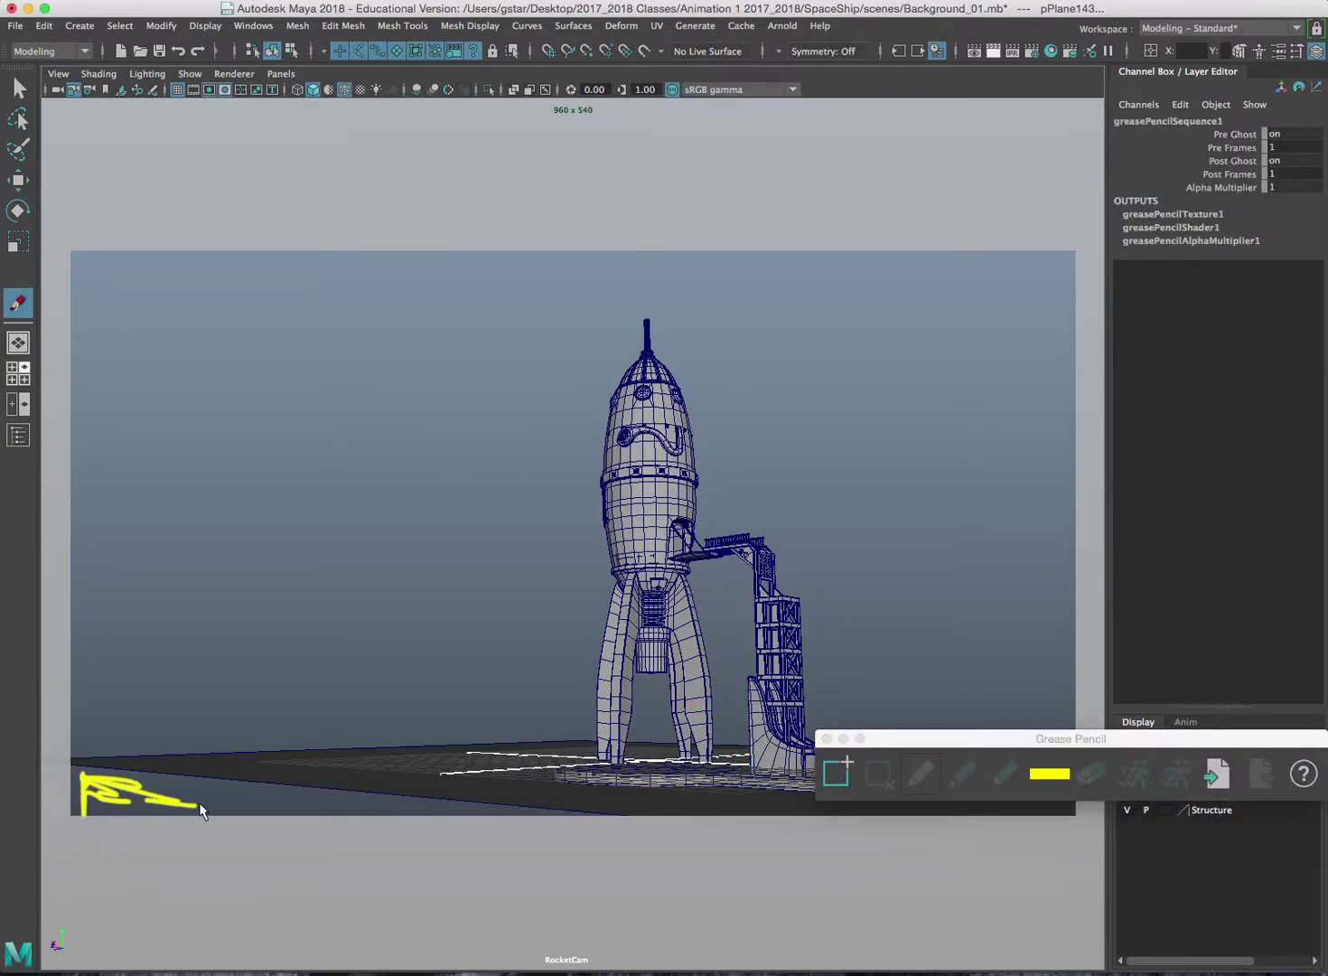
{"action": "left_click_drag", "start_coordinate": [200, 804], "coordinate": [234, 801]}
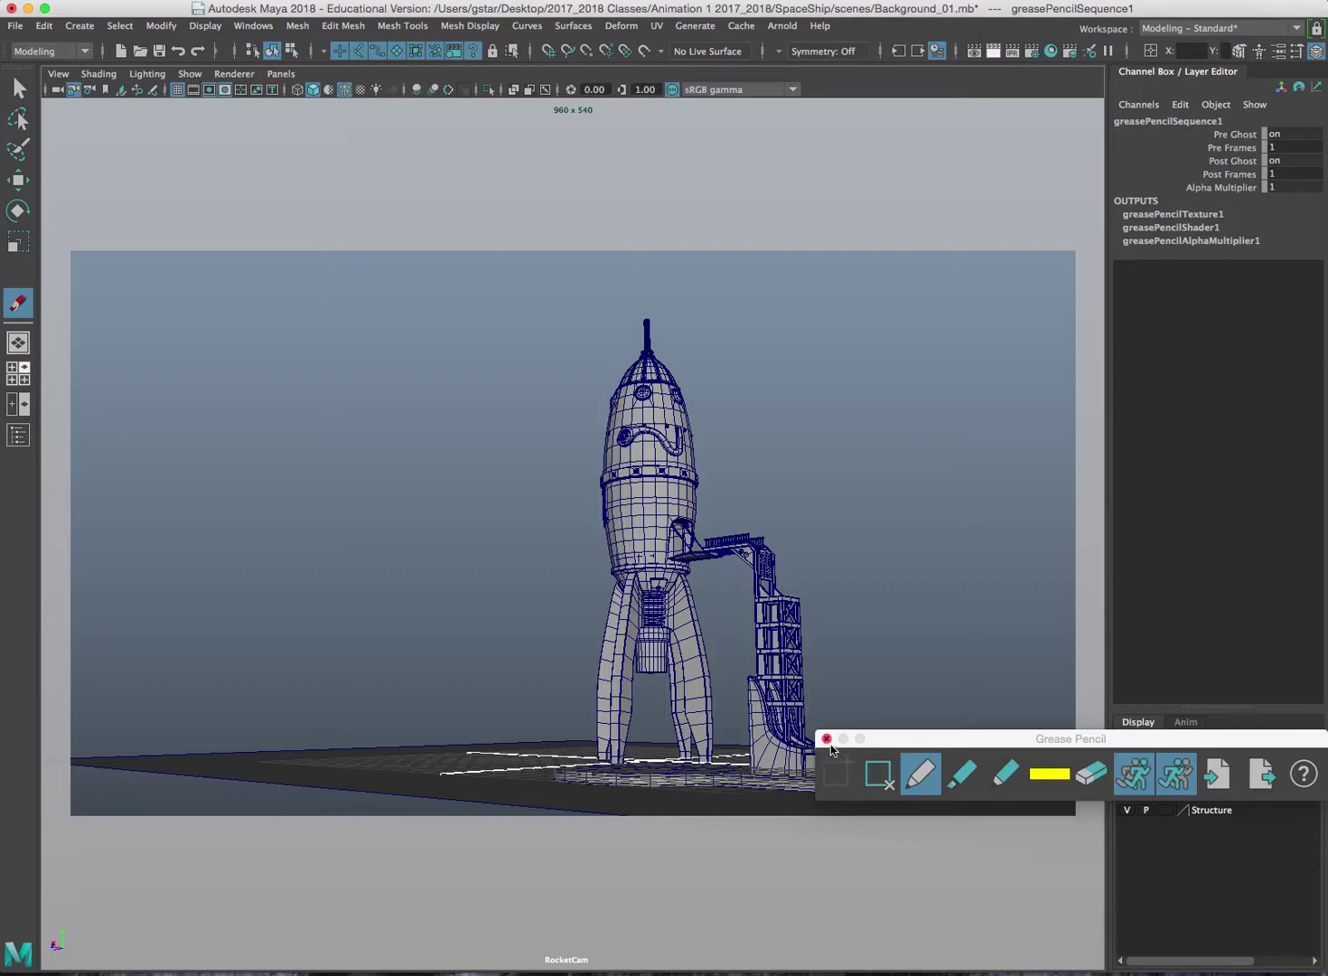
{"action": "left_click", "coordinate": [826, 739]}
- Scale the ground plane to about 1.583 in X and 2.991 in Z, and pull its far edge farther back
{"action": "left_click", "coordinate": [366, 782]}
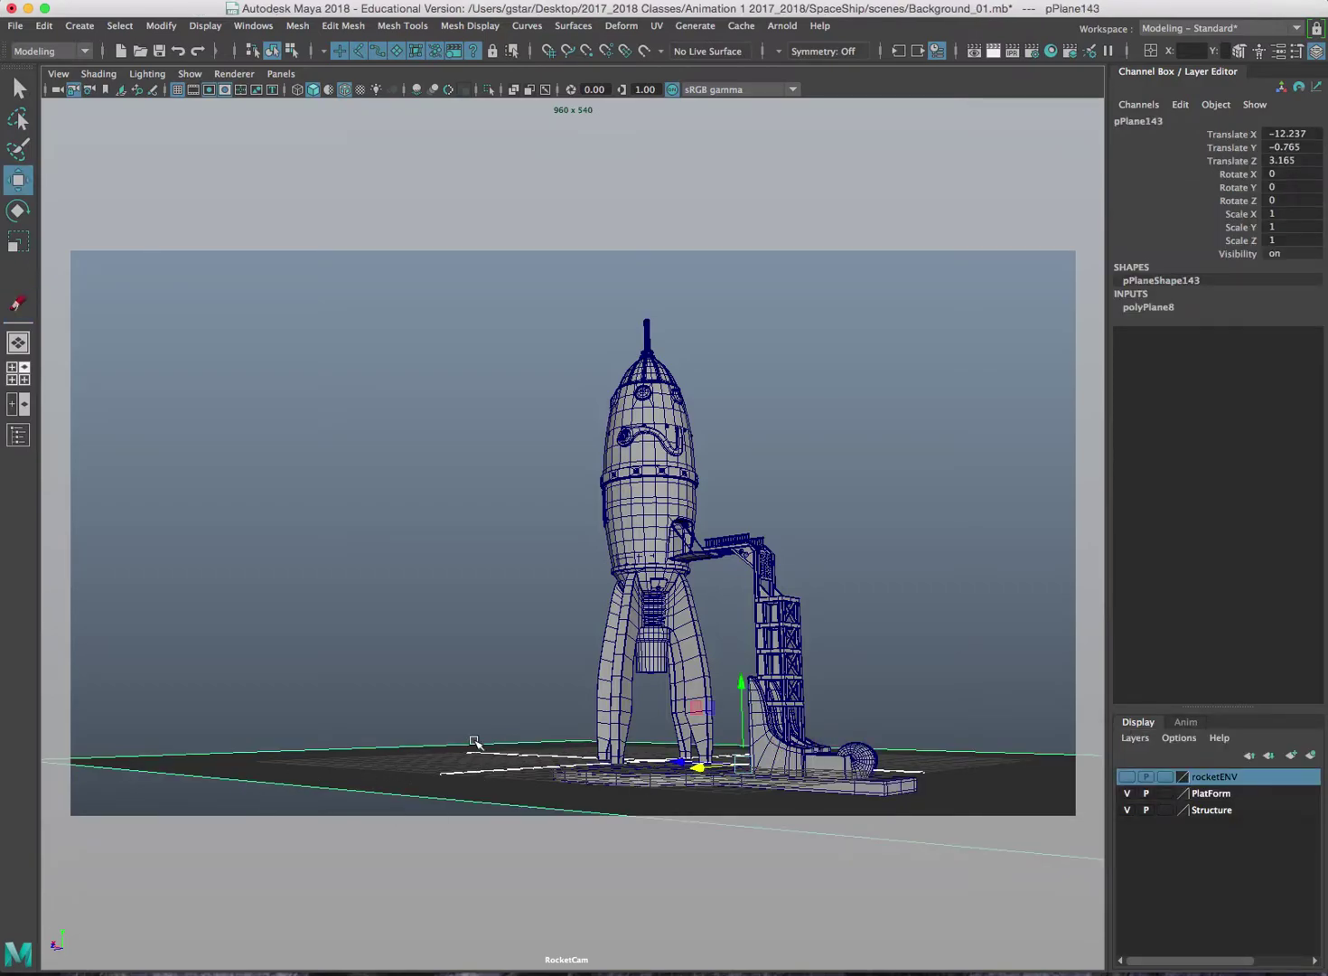
{"action": "left_click_drag", "start_coordinate": [704, 771], "coordinate": [560, 733]}
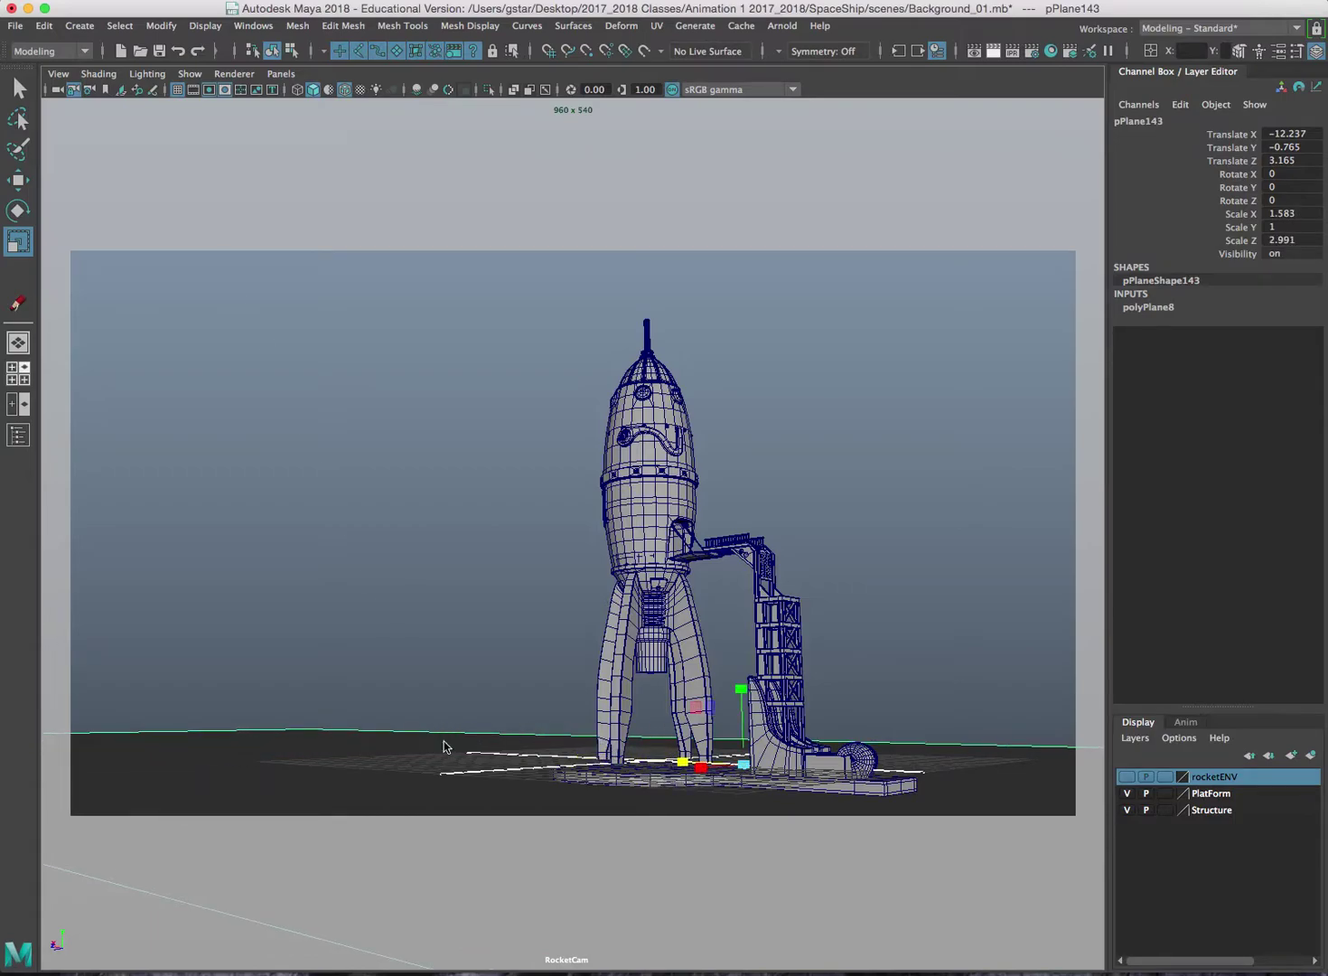
{"action": "right_click_drag", "start_coordinate": [439, 501], "coordinate": [439, 456]}
{"action": "left_click", "coordinate": [645, 756]}
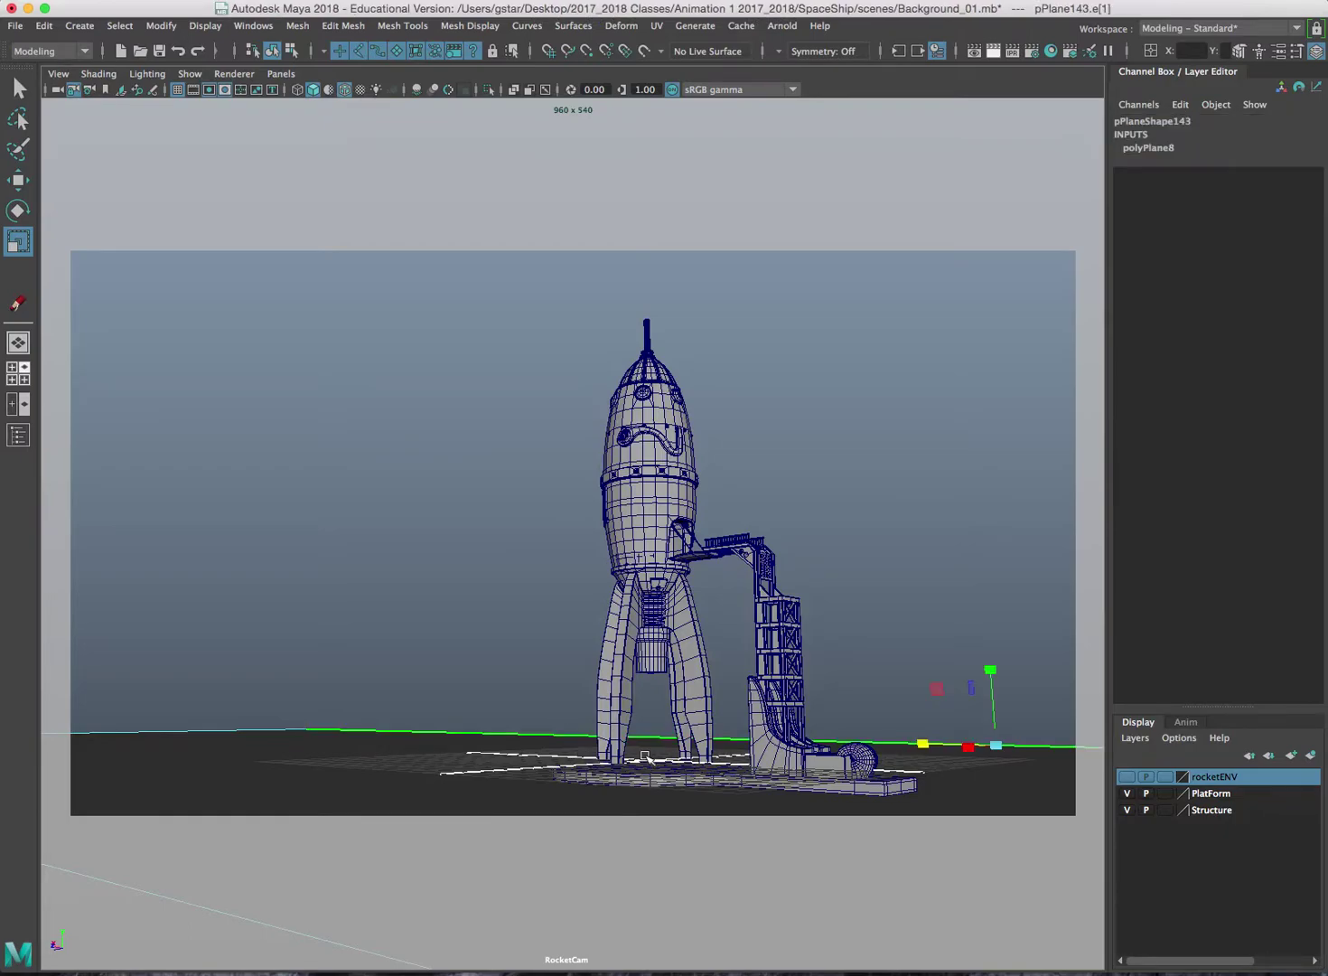
{"action": "left_click_drag", "start_coordinate": [968, 754], "coordinate": [1095, 716]}
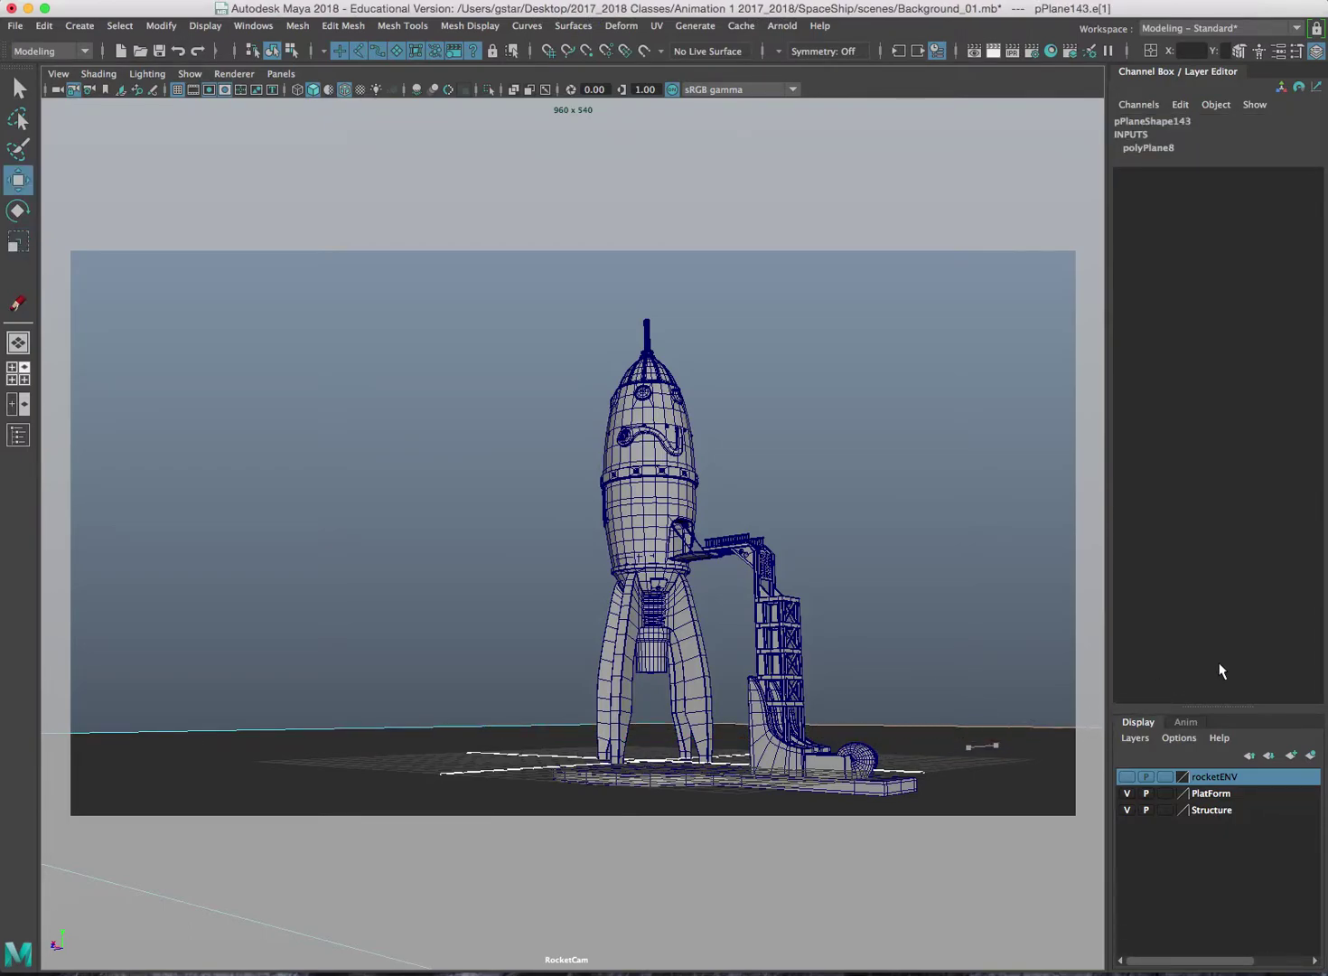
- In the perspective view, slide the ground plane's near corner vertex along Z toward the rocket side
{"action": "key", "text": "space"}
{"action": "key", "text": "space"}
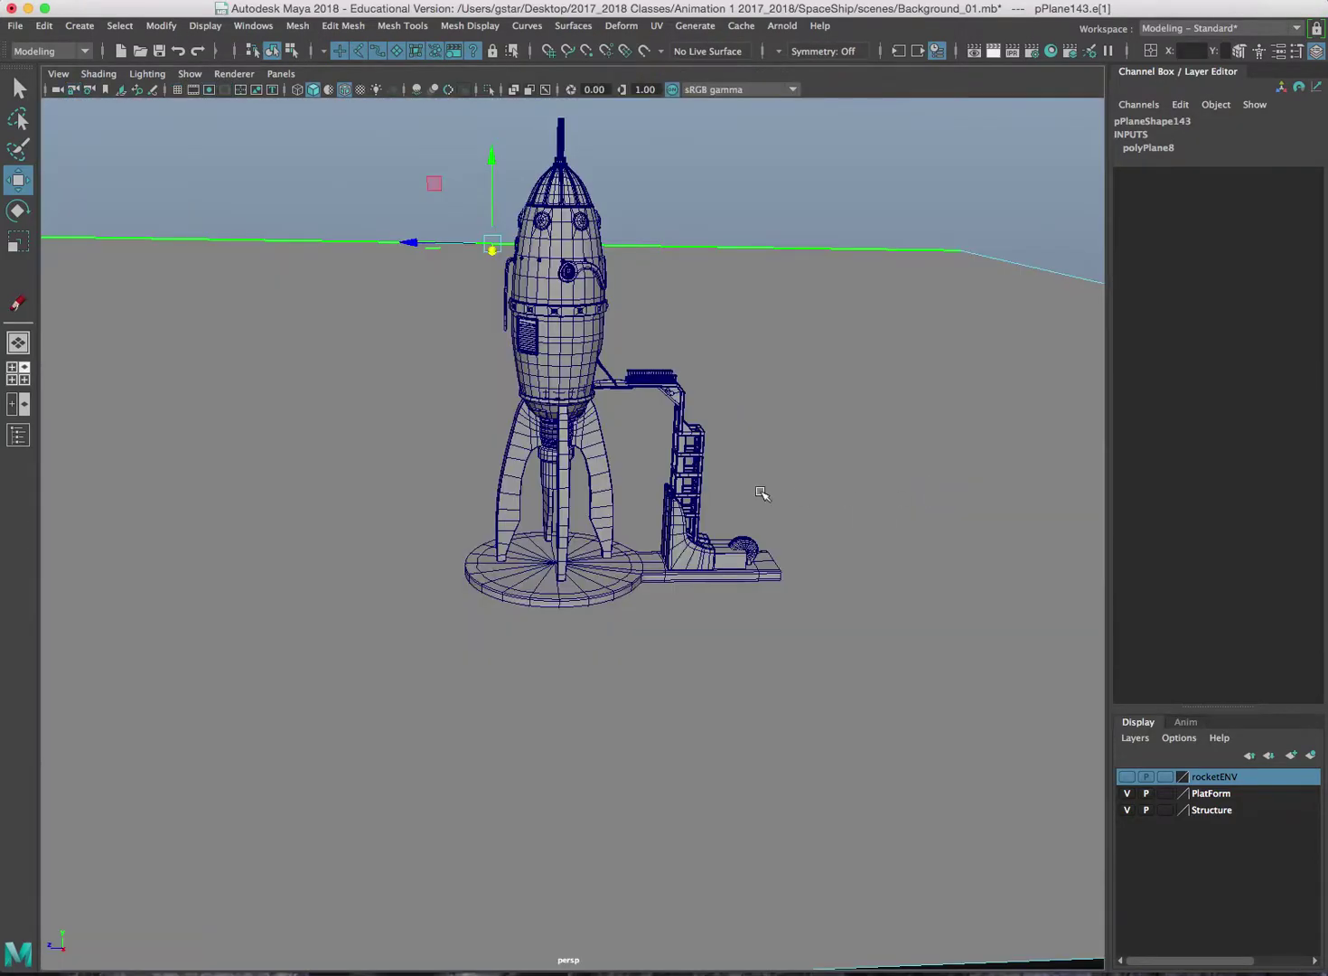
{"action": "scroll", "coordinate": [760, 492], "scroll_direction": "down", "scroll_amount": 3}
{"action": "scroll", "coordinate": [760, 492], "scroll_direction": "down", "scroll_amount": 2}
{"action": "left_click_drag", "start_coordinate": [708, 486], "coordinate": [649, 502], "text": "alt"}
{"action": "right_click_drag", "start_coordinate": [650, 502], "coordinate": [637, 572]}
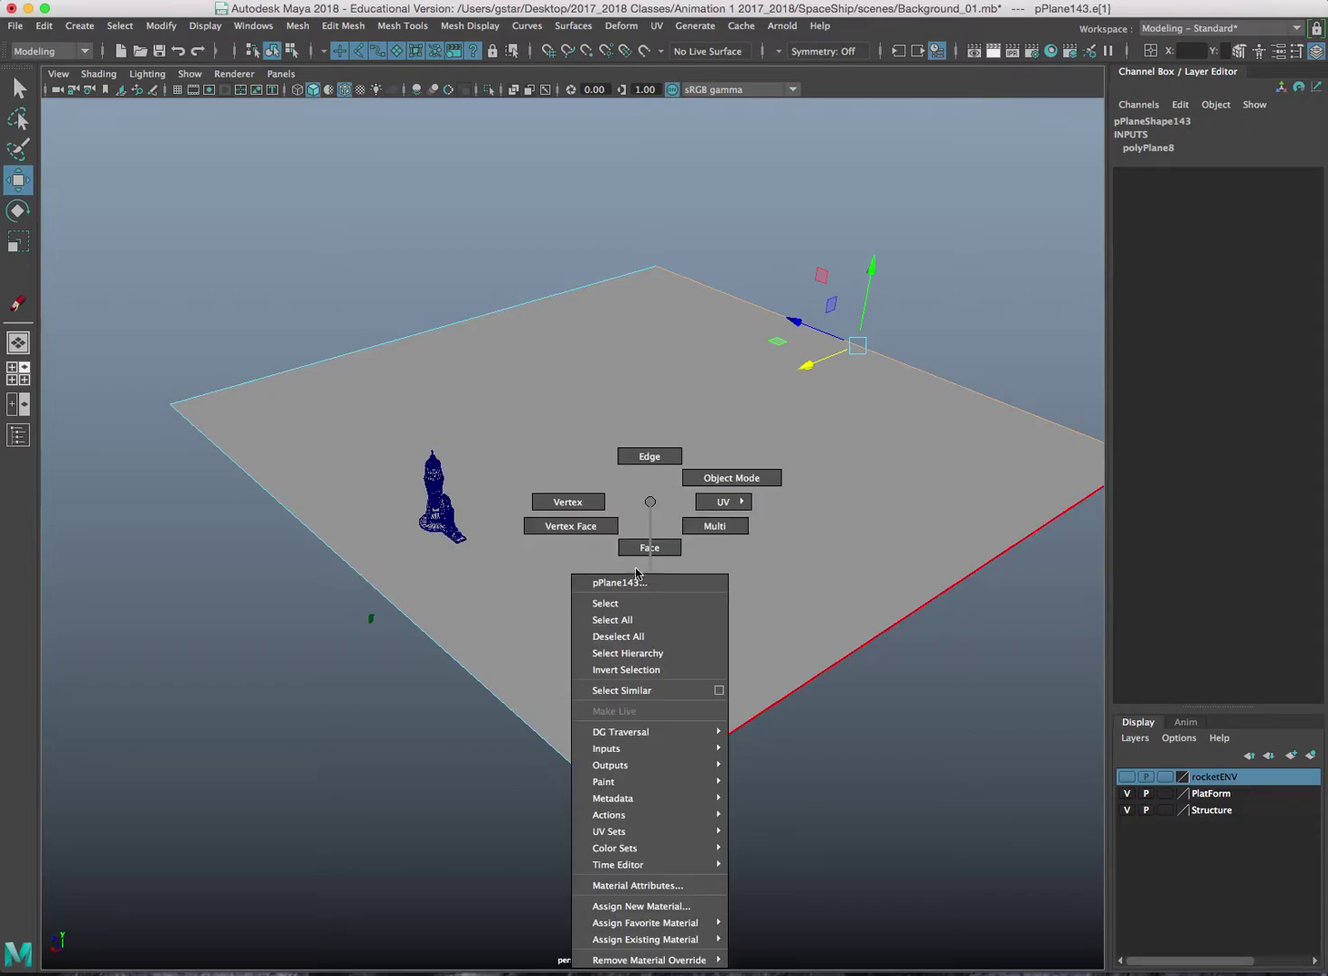
{"action": "right_click_drag", "start_coordinate": [564, 501], "coordinate": [562, 502]}
{"action": "left_click_drag", "start_coordinate": [567, 505], "coordinate": [556, 557], "text": "alt"}
{"action": "scroll", "coordinate": [522, 554], "scroll_direction": "up", "scroll_amount": 3}
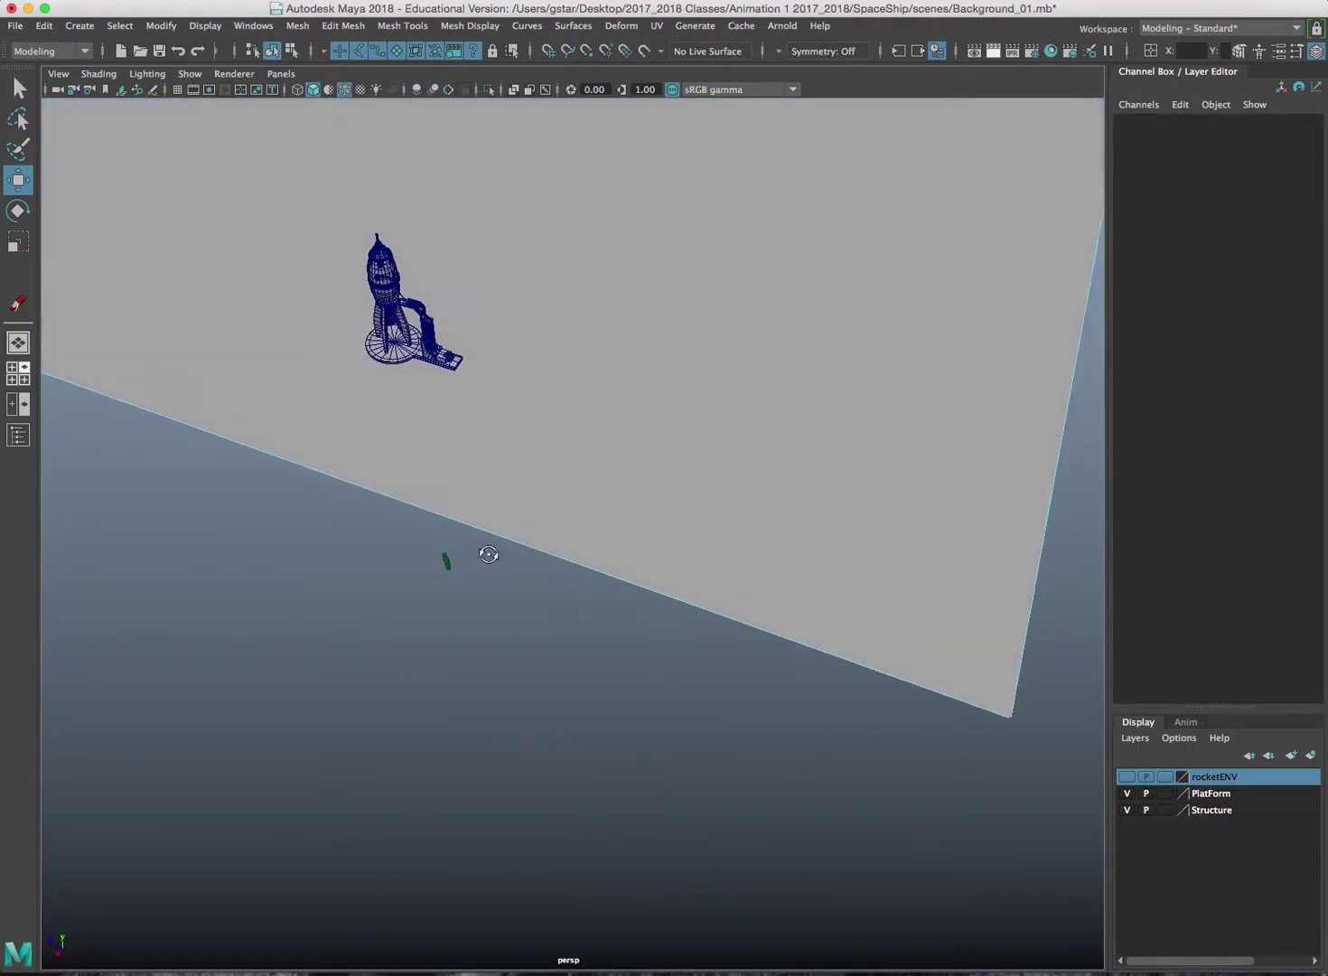
{"action": "left_click_drag", "start_coordinate": [420, 541], "coordinate": [469, 621]}
{"action": "left_click_drag", "start_coordinate": [470, 622], "coordinate": [735, 620], "text": "alt"}
{"action": "left_click", "coordinate": [783, 489]}
{"action": "right_click_drag", "start_coordinate": [783, 486], "coordinate": [720, 522]}
{"action": "left_click_drag", "start_coordinate": [719, 522], "coordinate": [893, 720]}
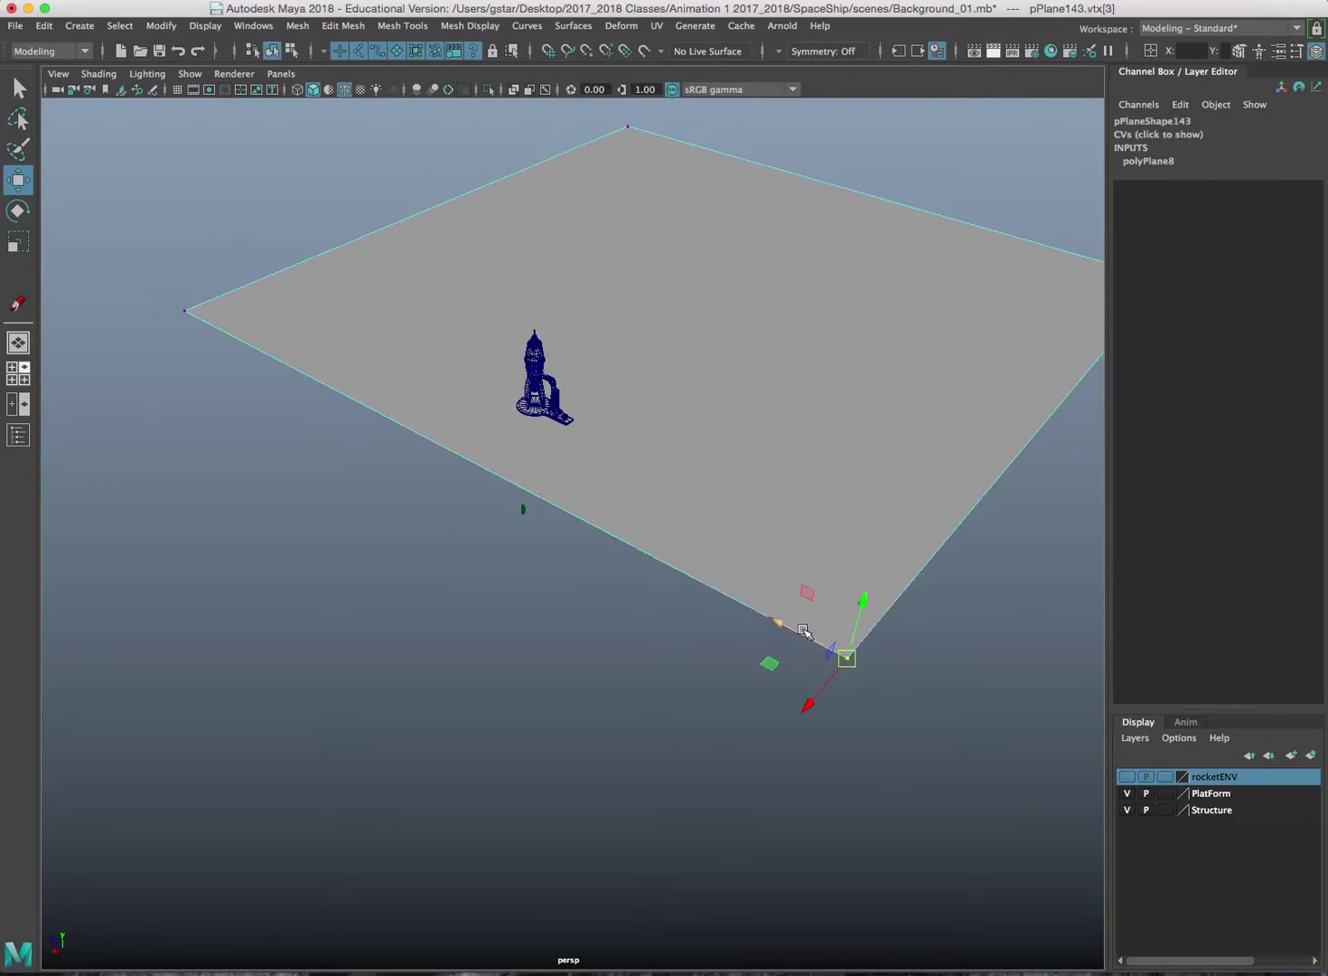
{"action": "left_click_drag", "start_coordinate": [803, 629], "coordinate": [555, 438]}
- Fine-tune the same near corner vertex along X beside RocketCam, checking it in the multi-view layout
{"action": "right_click_drag", "start_coordinate": [555, 438], "coordinate": [548, 460], "text": "alt"}
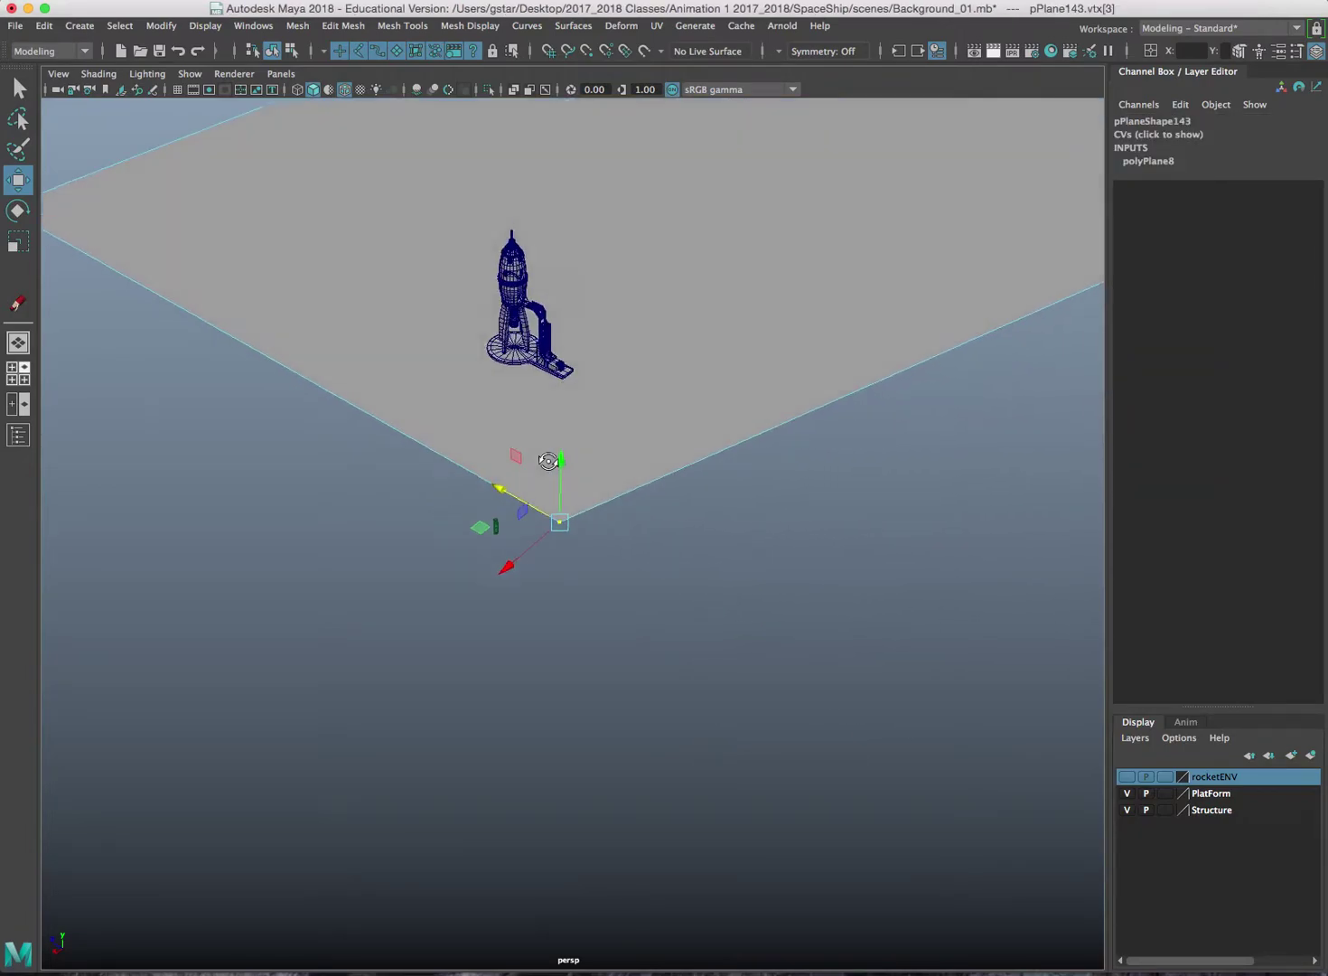
{"action": "left_click_drag", "start_coordinate": [548, 461], "coordinate": [553, 481], "text": "alt"}
{"action": "left_click_drag", "start_coordinate": [534, 563], "coordinate": [555, 551]}
{"action": "key", "text": "space"}
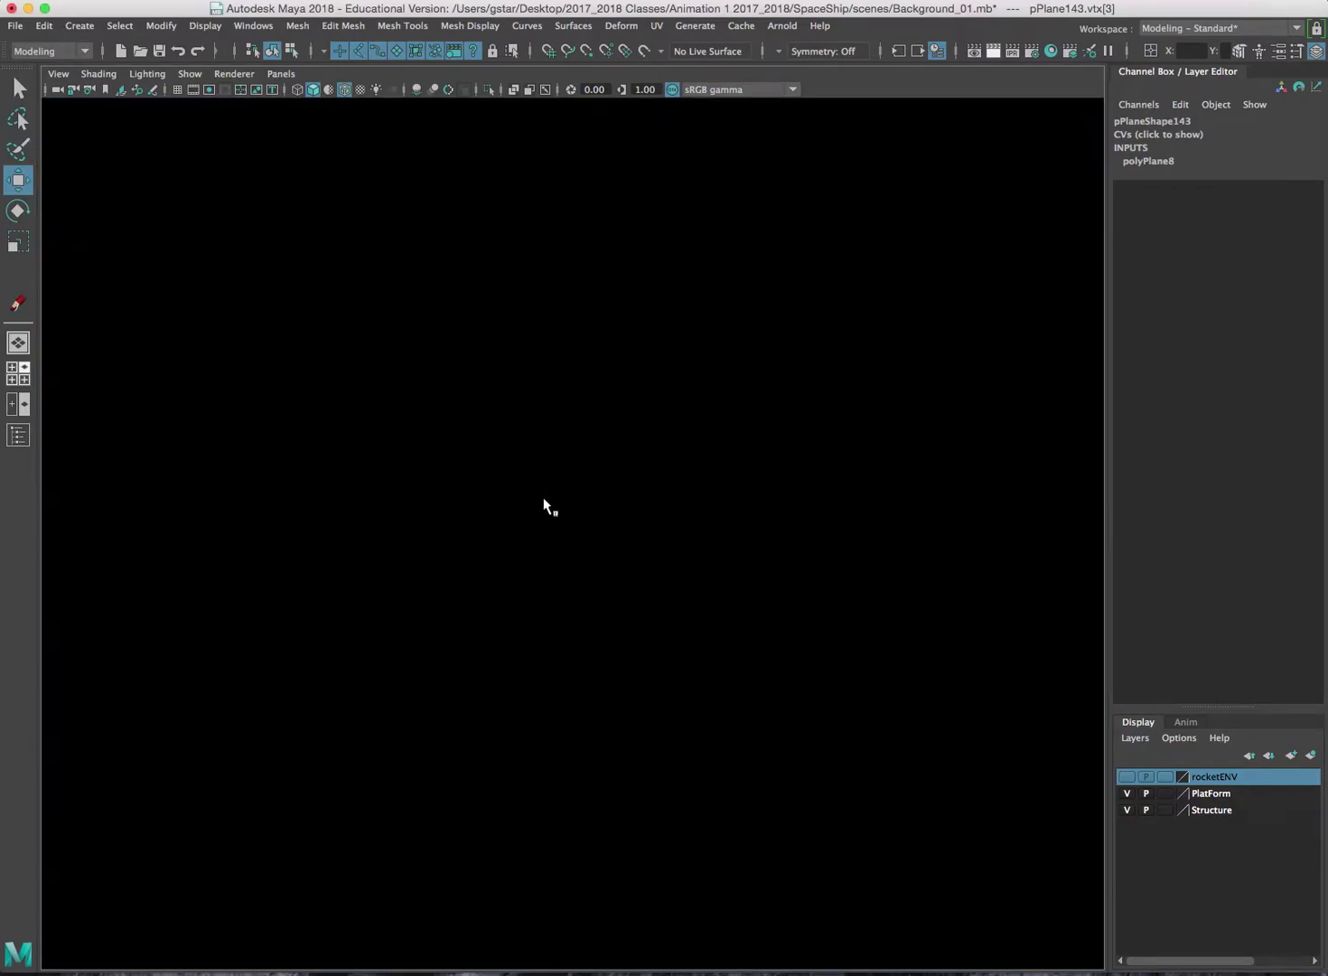
{"action": "key", "text": "space"}
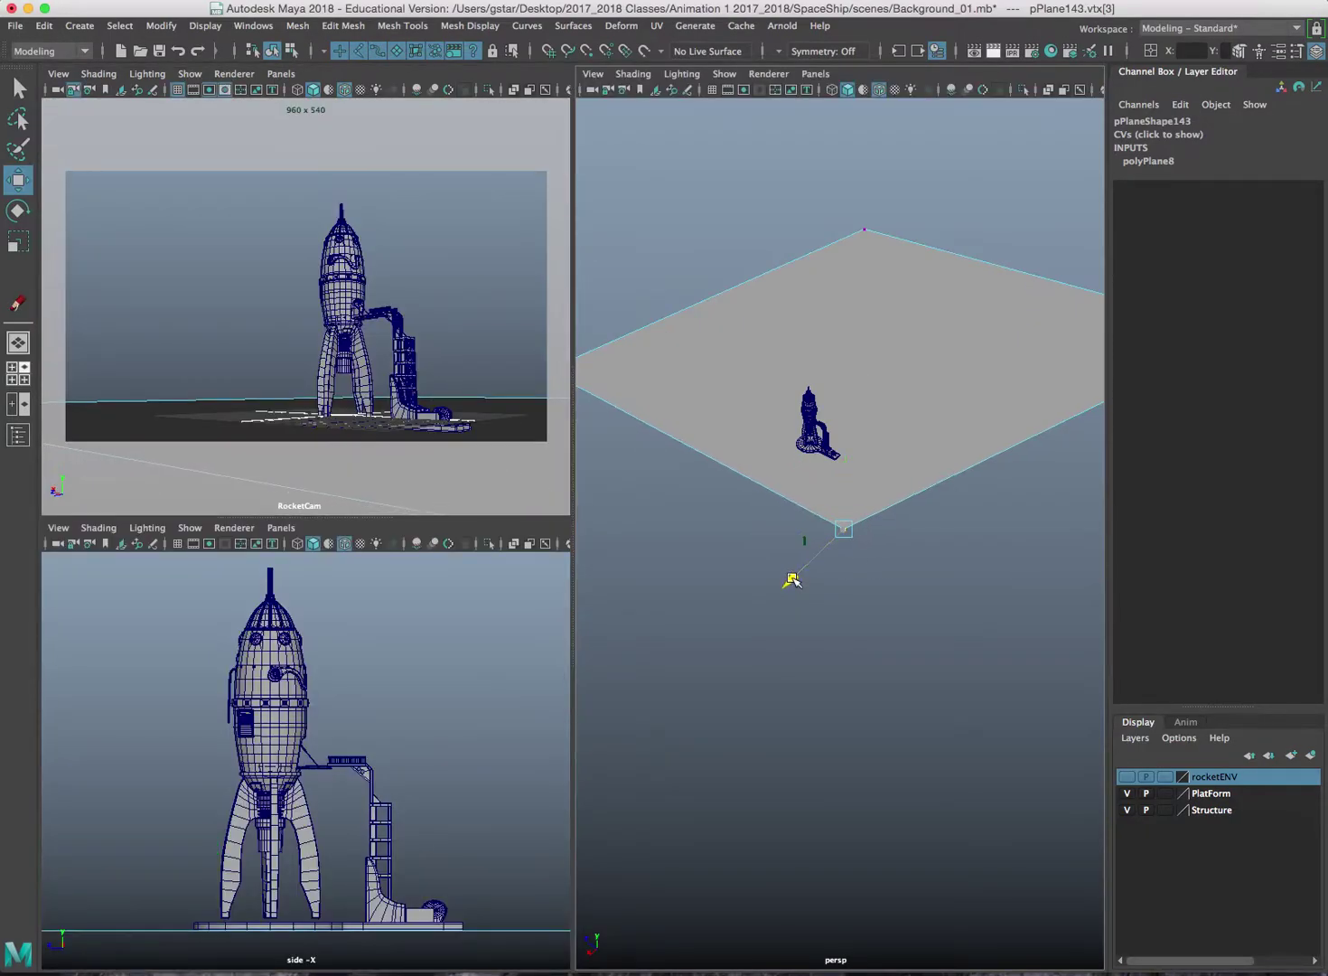
- Pull the ground plane's far corner vertex outward to widen the ground behind the rocket
{"action": "mouse_move", "coordinate": [901, 426]}
{"action": "left_mouse_down", "text": "alt"}
{"action": "mouse_move", "coordinate": [809, 420]}
{"action": "mouse_move", "coordinate": [914, 408]}
{"action": "left_mouse_up", "text": "alt"}
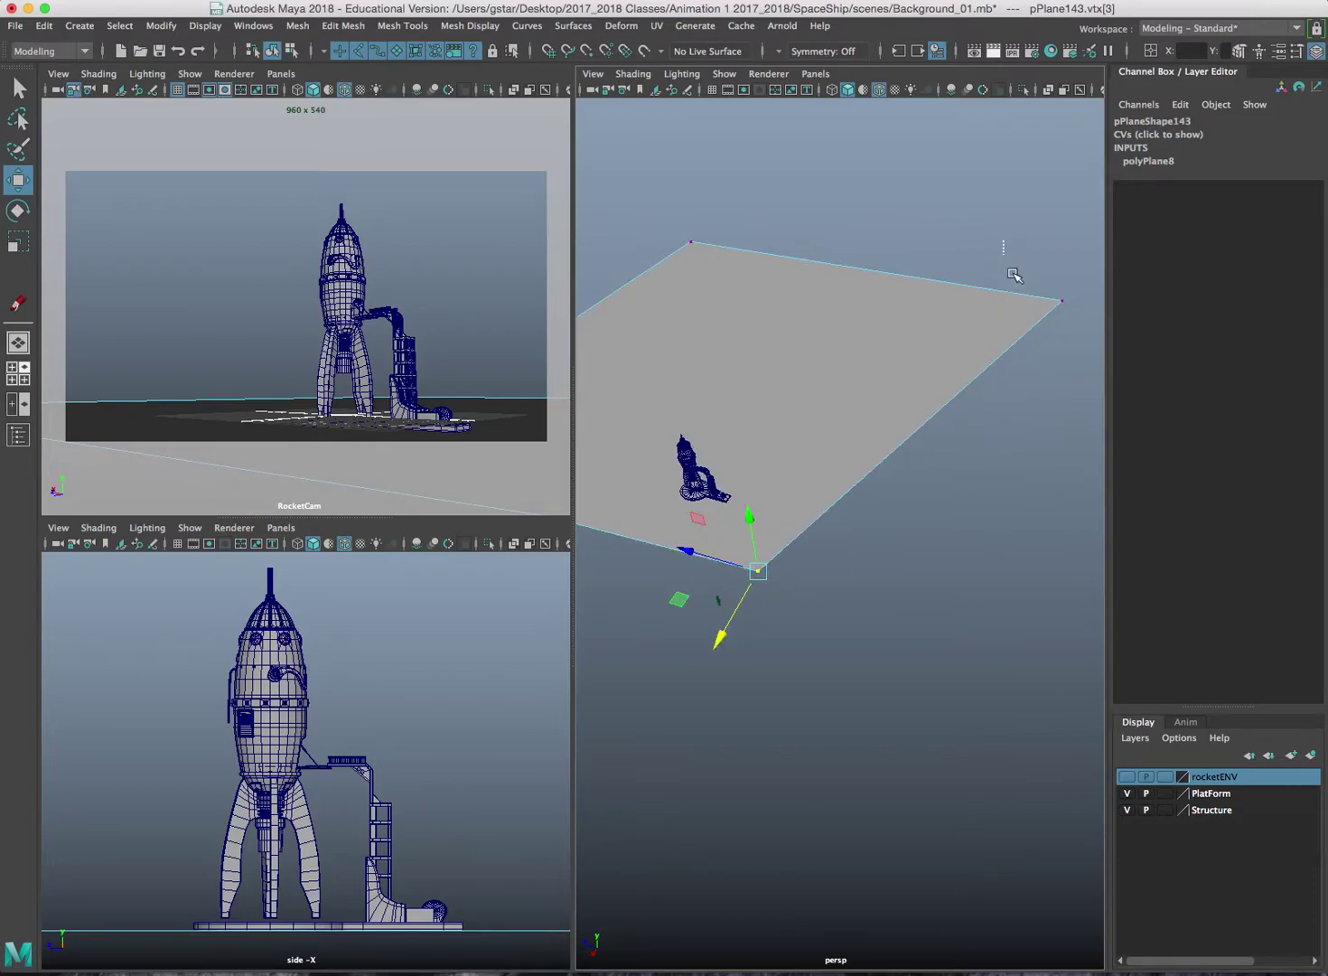
{"action": "left_click_drag", "start_coordinate": [1064, 336], "coordinate": [947, 303], "text": "alt"}
{"action": "middle_click_drag", "start_coordinate": [957, 309], "coordinate": [724, 268]}
{"action": "left_click_drag", "start_coordinate": [721, 264], "coordinate": [772, 273]}
{"action": "middle_click_drag", "start_coordinate": [771, 274], "coordinate": [862, 286], "text": "alt"}
{"action": "left_click_drag", "start_coordinate": [699, 236], "coordinate": [584, 220]}
{"action": "middle_click_drag", "start_coordinate": [683, 260], "coordinate": [804, 268], "text": "alt"}
- Slide the near corner vertex on the side away from the rocket farther out along Z to extend the ground
{"action": "left_click_drag", "start_coordinate": [703, 548], "coordinate": [701, 546]}
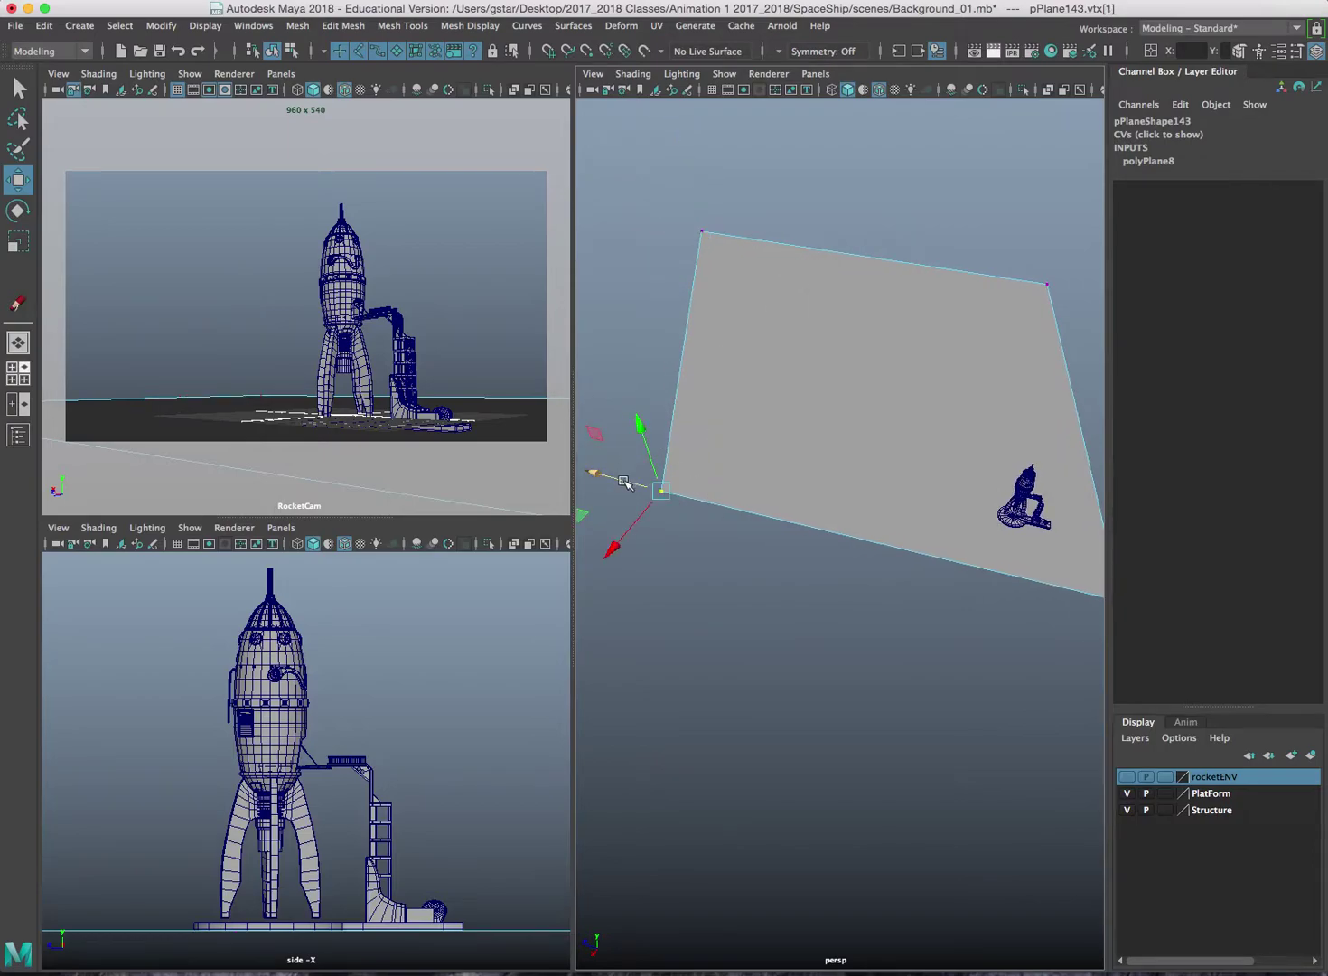
{"action": "left_click_drag", "start_coordinate": [623, 482], "coordinate": [511, 443]}
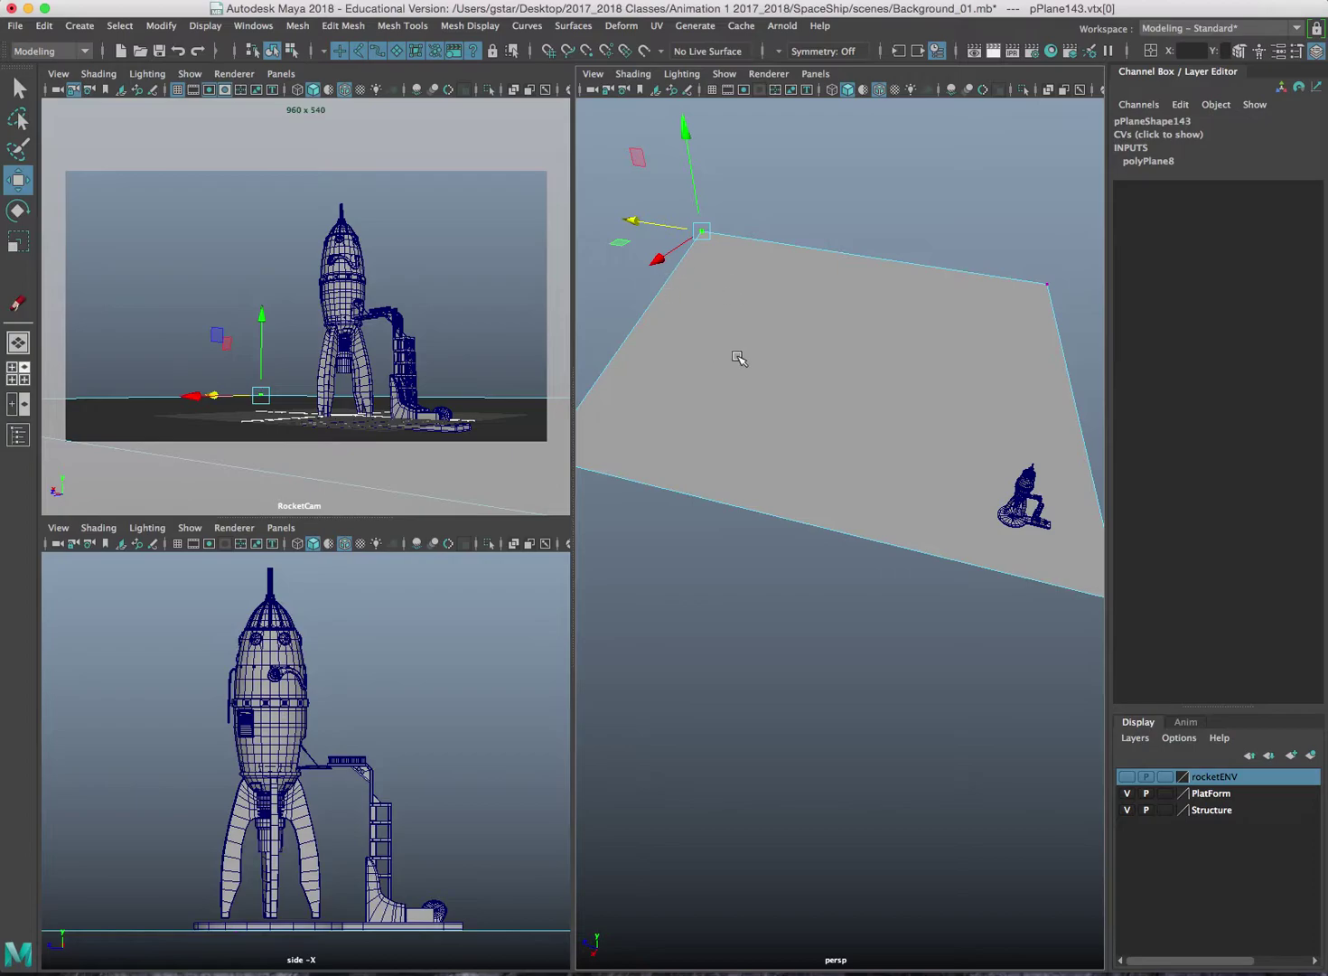
{"action": "left_click_drag", "start_coordinate": [747, 323], "coordinate": [917, 280], "text": "alt"}
{"action": "middle_click_drag", "start_coordinate": [917, 278], "coordinate": [855, 372], "text": "alt"}
{"action": "scroll", "coordinate": [855, 371], "scroll_direction": "down", "scroll_amount": 3}
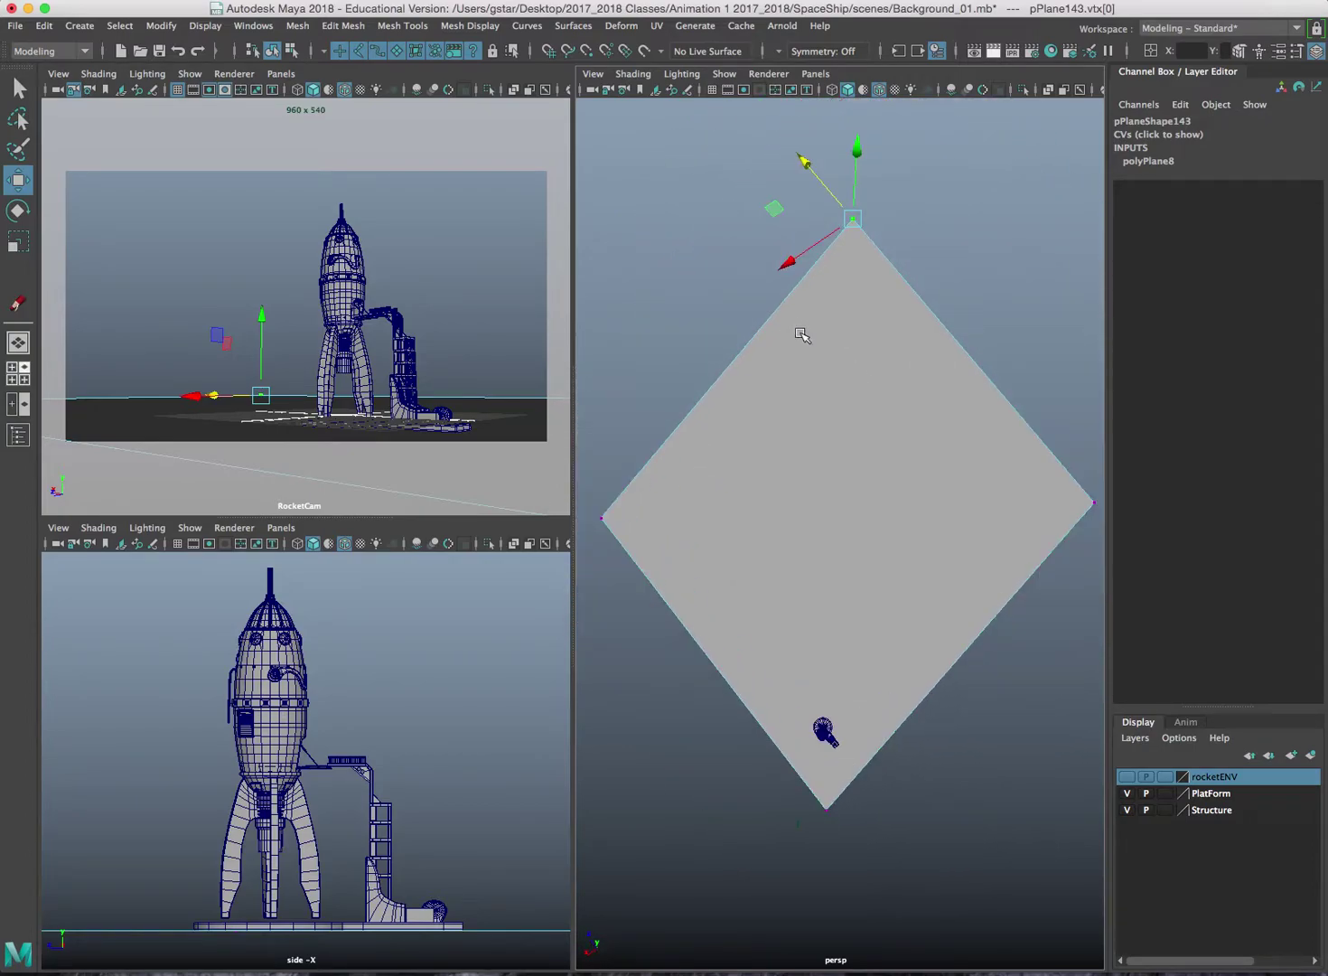
{"action": "middle_click_drag", "start_coordinate": [691, 439], "coordinate": [756, 425], "text": "alt"}
{"action": "left_click_drag", "start_coordinate": [632, 466], "coordinate": [684, 556]}
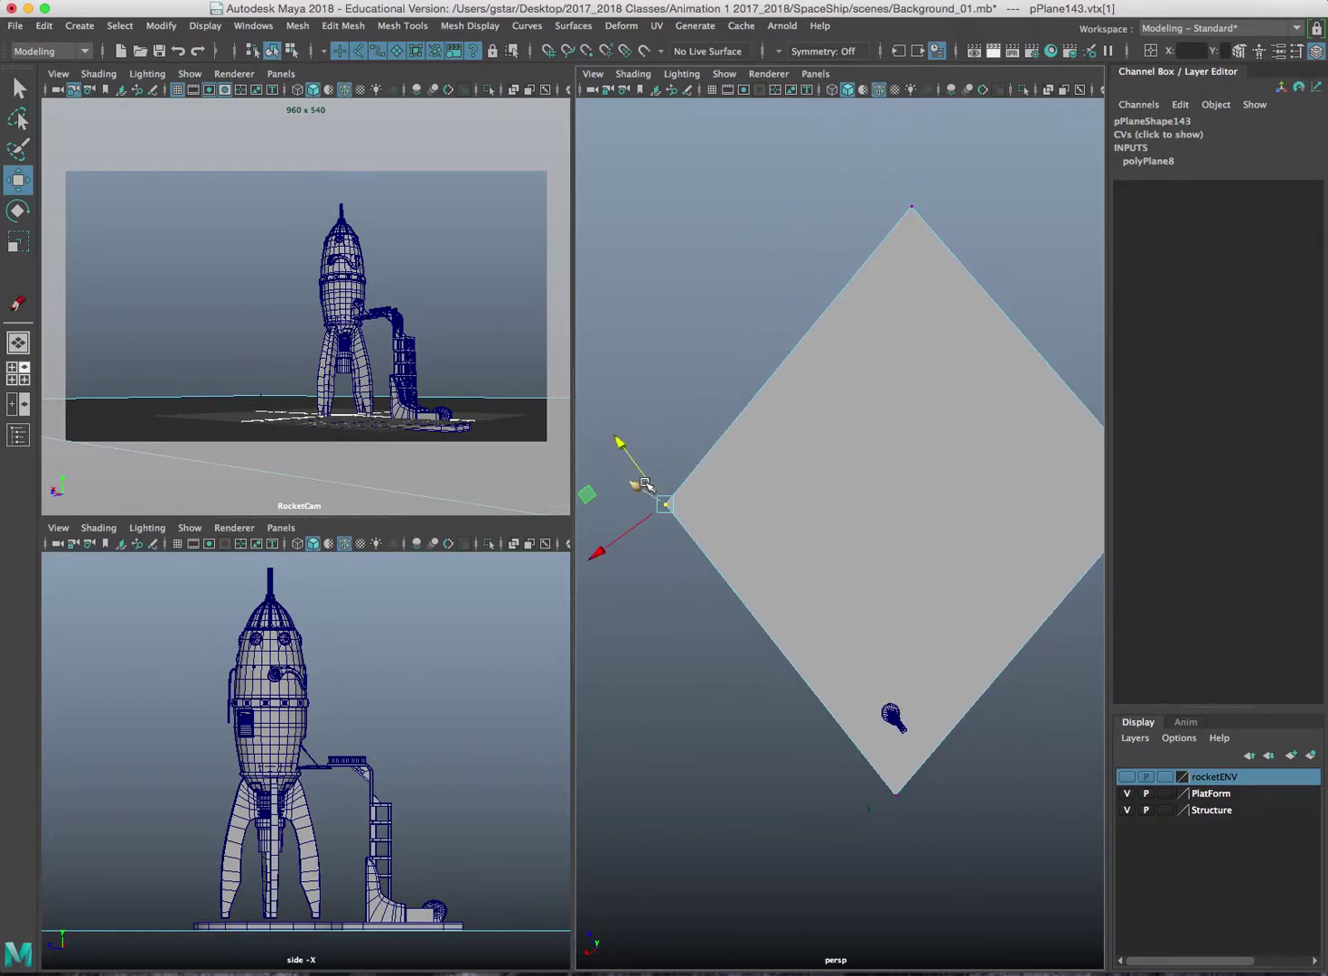
{"action": "left_click_drag", "start_coordinate": [642, 467], "coordinate": [849, 470]}
{"action": "key", "text": "space"}
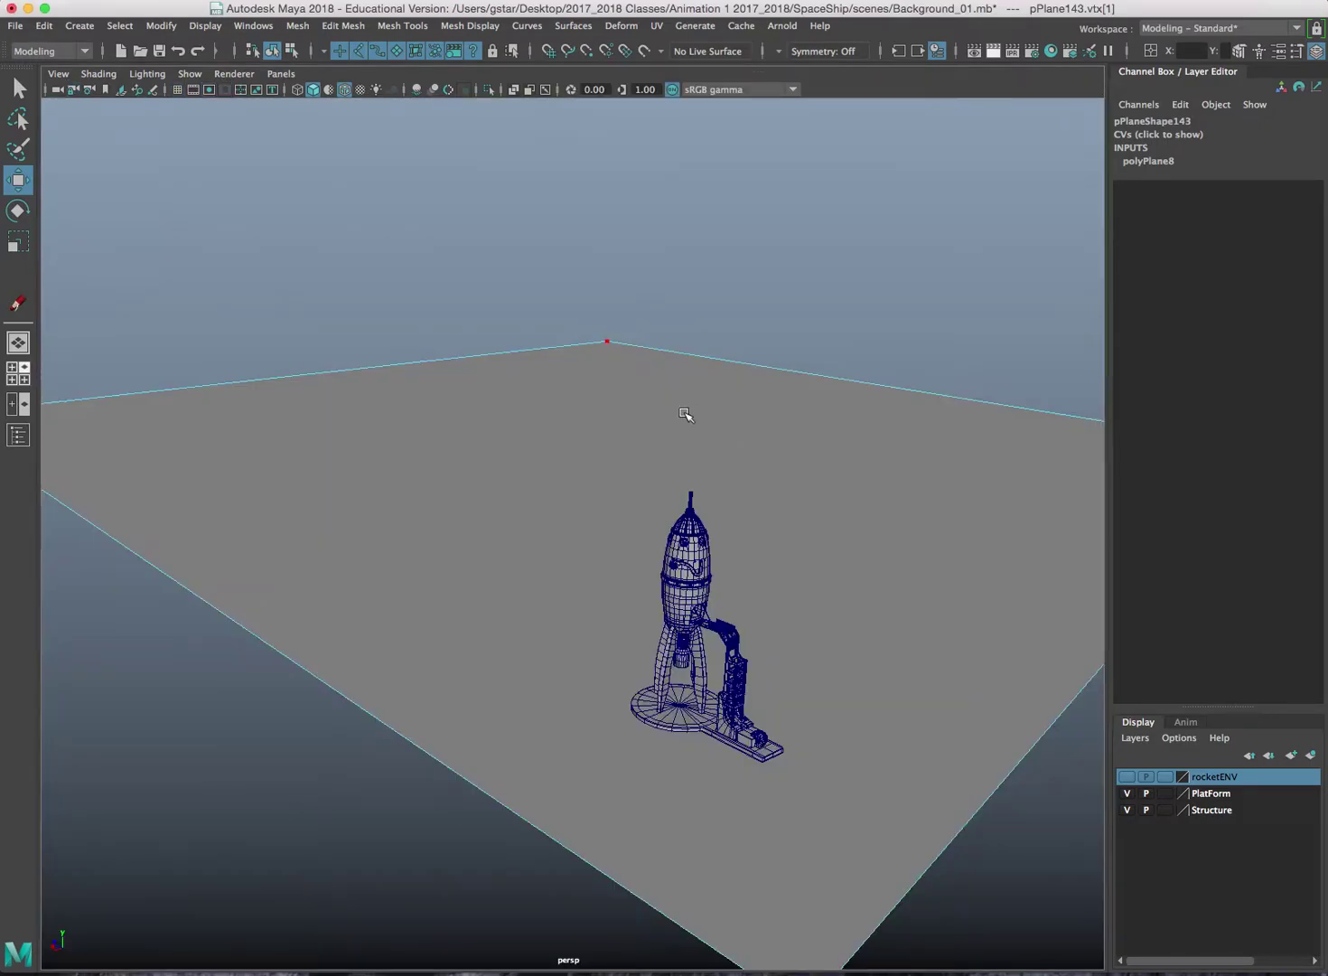
- Return the ground plane to object mode and apply Smooth to it with one division
{"action": "mouse_move", "coordinate": [688, 415]}
{"action": "left_mouse_down", "text": "alt"}
{"action": "mouse_move", "coordinate": [687, 402]}
{"action": "mouse_move", "coordinate": [706, 442]}
{"action": "mouse_move", "coordinate": [682, 439]}
{"action": "left_mouse_up", "text": "alt"}
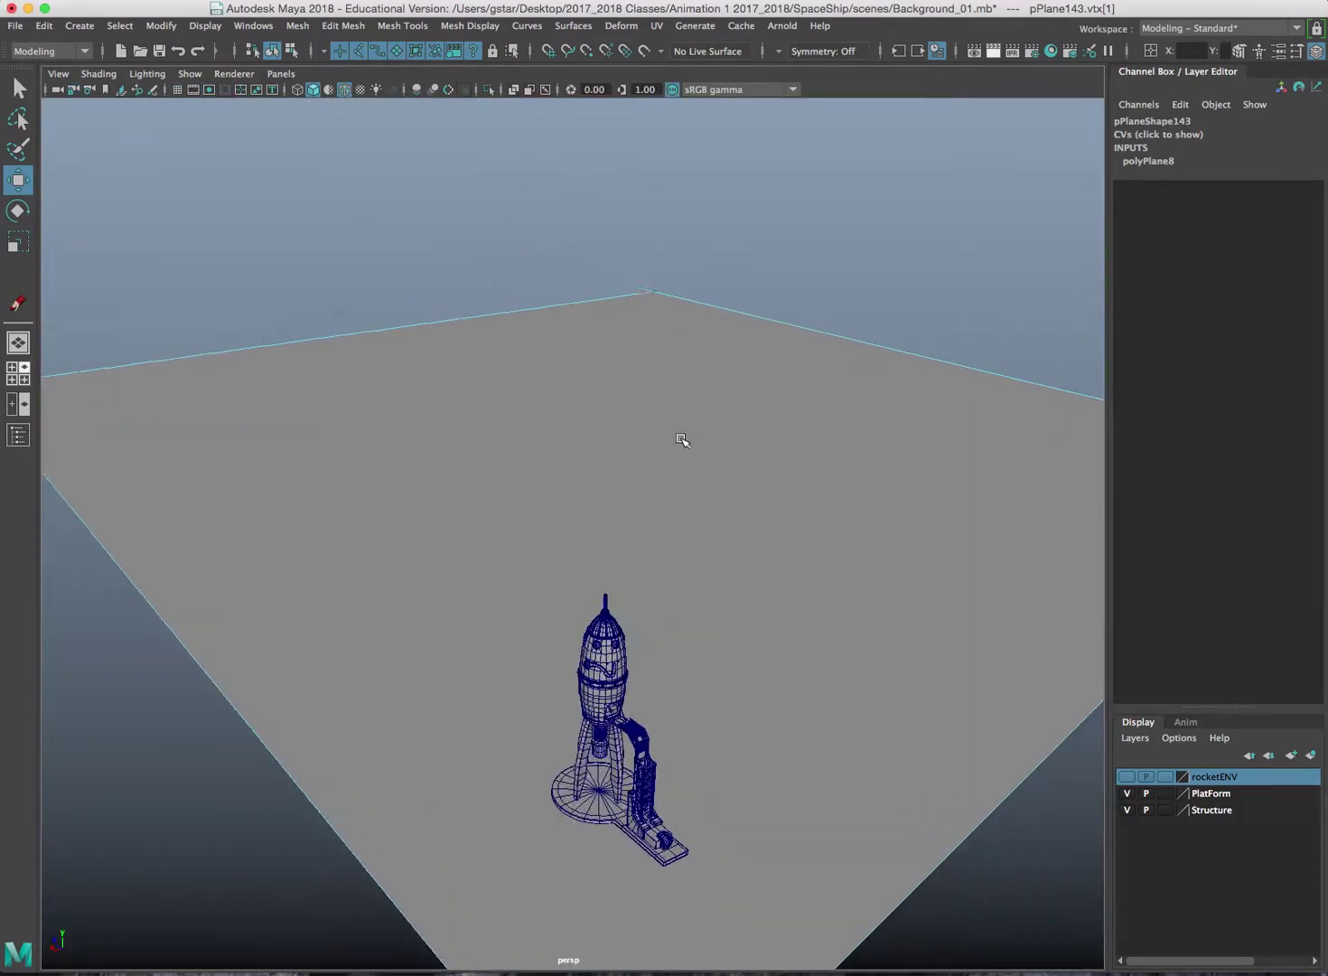
{"action": "right_click_drag", "start_coordinate": [682, 439], "coordinate": [721, 407]}
{"action": "left_click_drag", "start_coordinate": [721, 406], "coordinate": [604, 311], "text": "alt"}
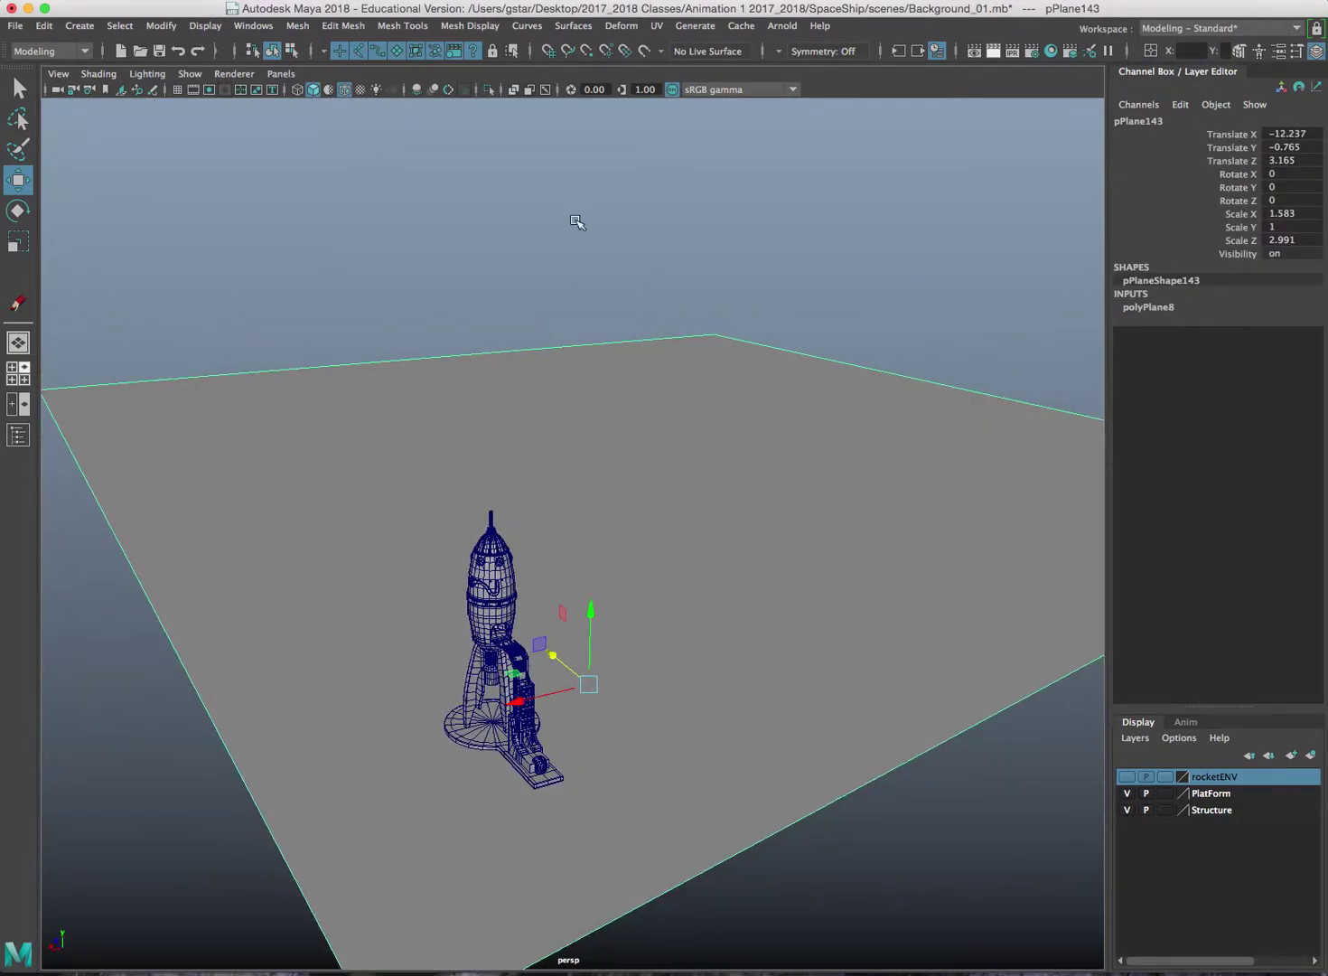
{"action": "left_click", "coordinate": [341, 26]}
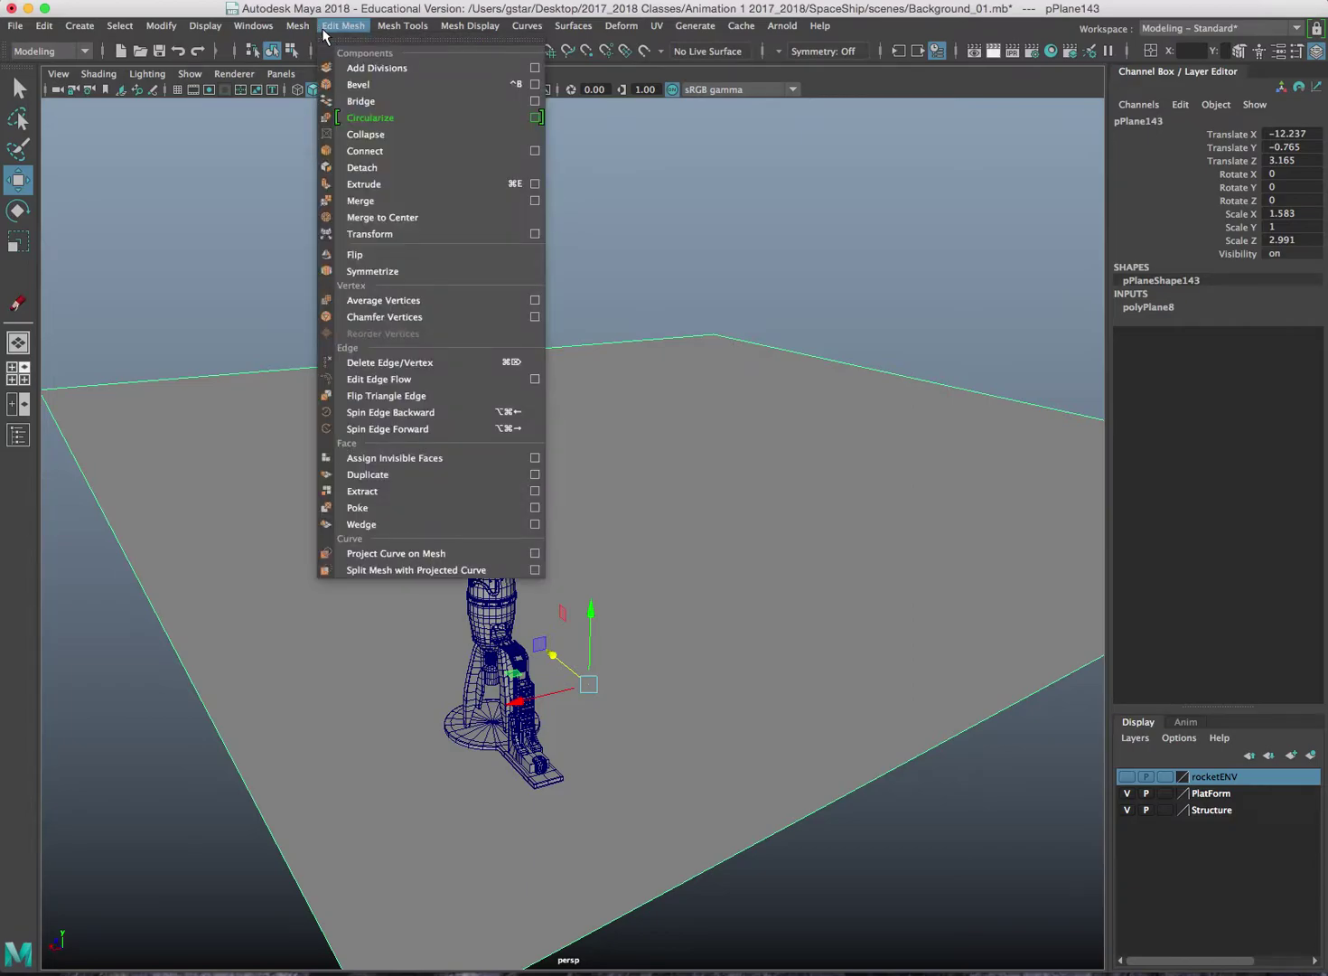
{"action": "left_click", "coordinate": [325, 179]}
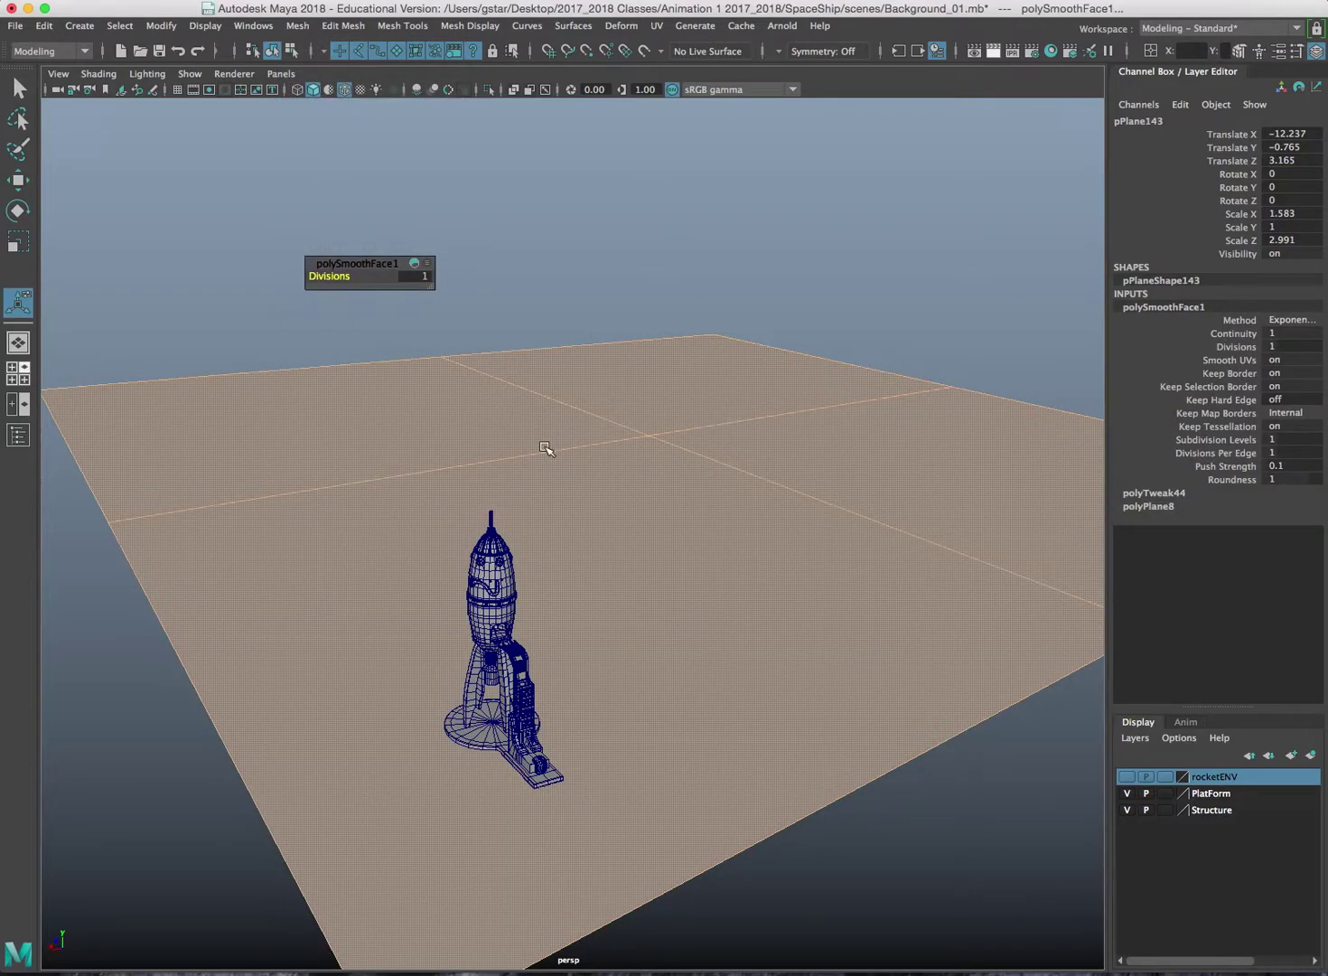
- Repeat Smooth on the ground plane six more times to build a dense grid of faces
{"action": "left_click_drag", "start_coordinate": [545, 448], "coordinate": [560, 459], "text": "alt"}
{"action": "key", "text": "g"}
{"action": "key", "text": "g"}
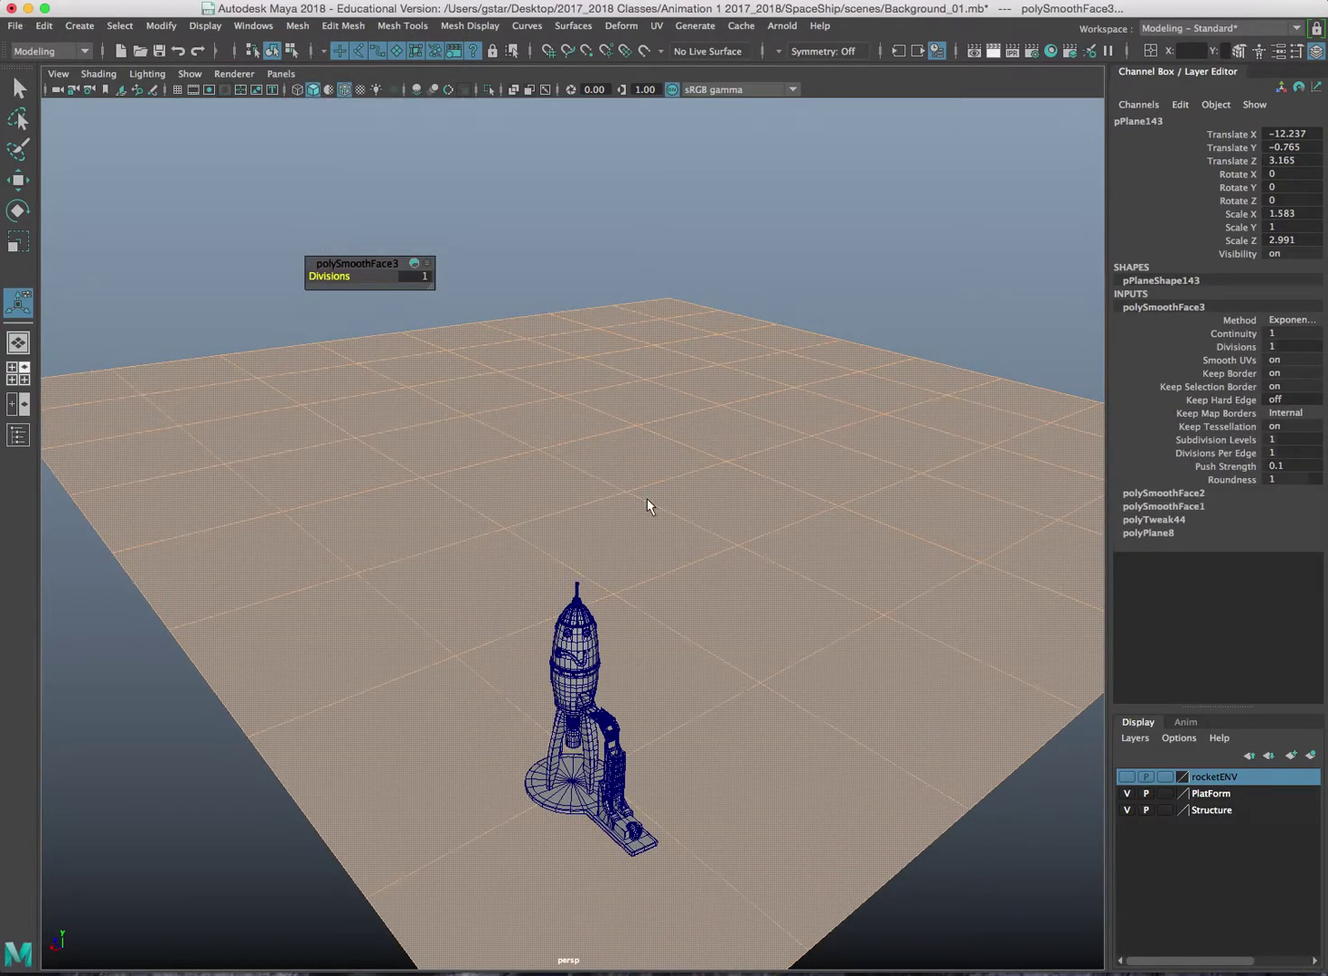
{"action": "key", "text": "g"}
{"action": "key", "text": "g"}
{"action": "key", "text": "g"}
{"action": "left_click_drag", "start_coordinate": [619, 445], "coordinate": [656, 479], "text": "alt"}
{"action": "key", "text": "g"}
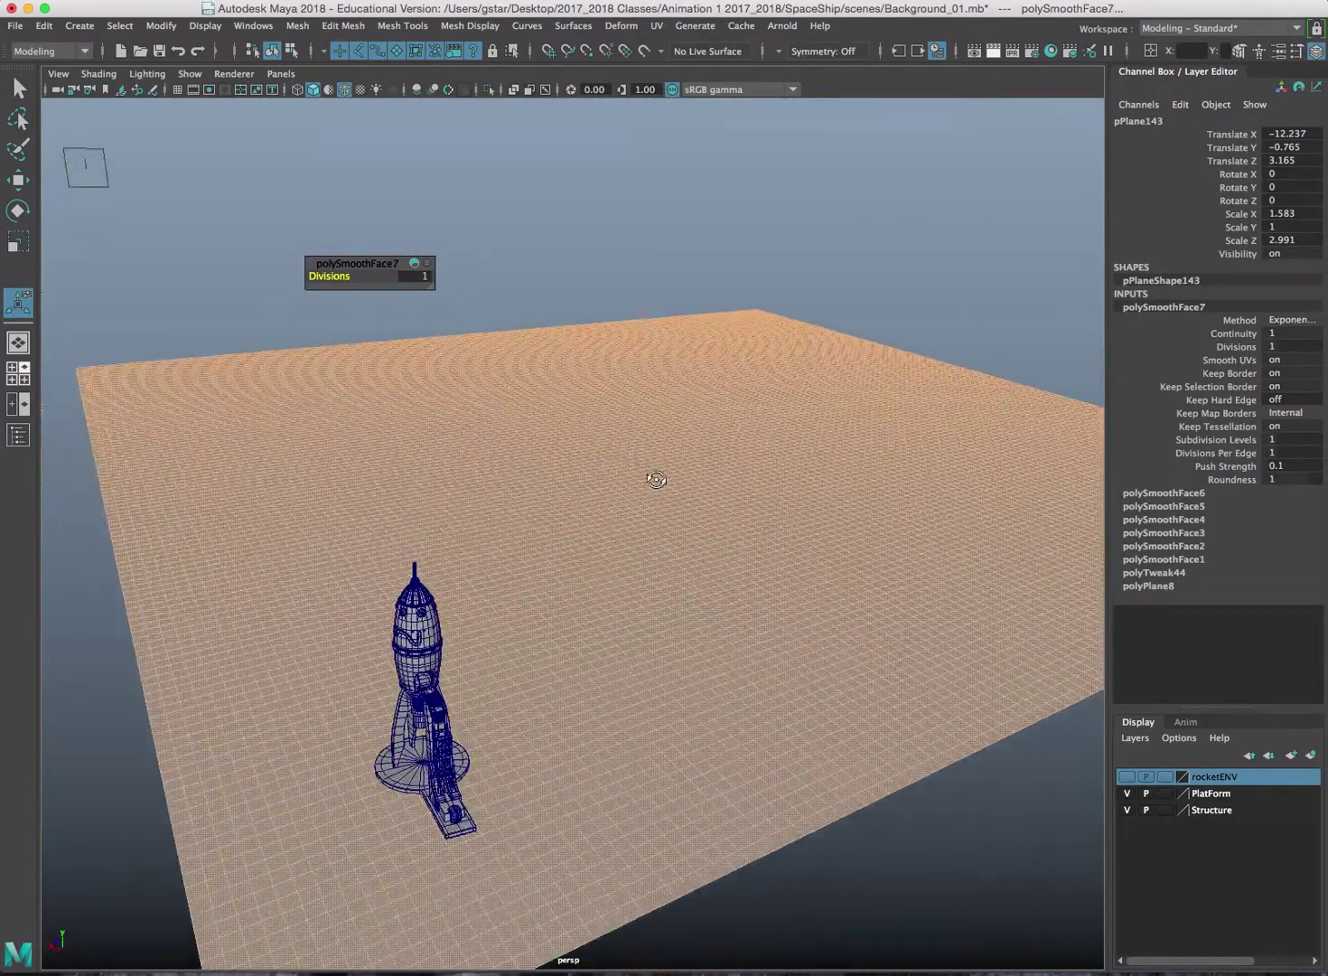
- Return to object mode and rename the subdivided plane Ground
{"action": "right_click_drag", "start_coordinate": [578, 425], "coordinate": [655, 398]}
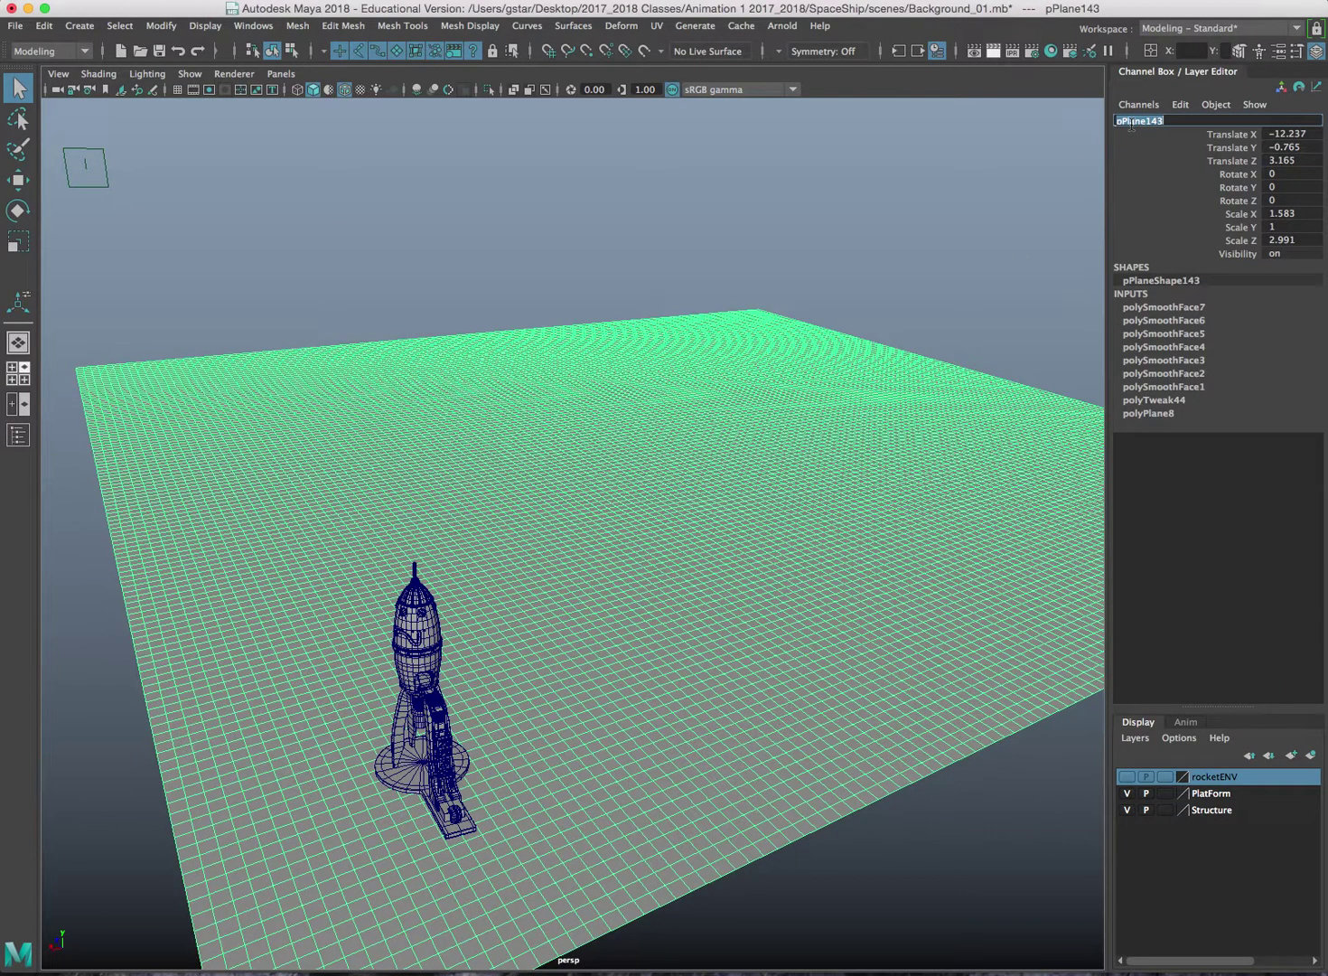
{"action": "left_click", "coordinate": [1130, 125]}
{"action": "type", "text": "Ground"}
{"action": "key", "text": "Return"}
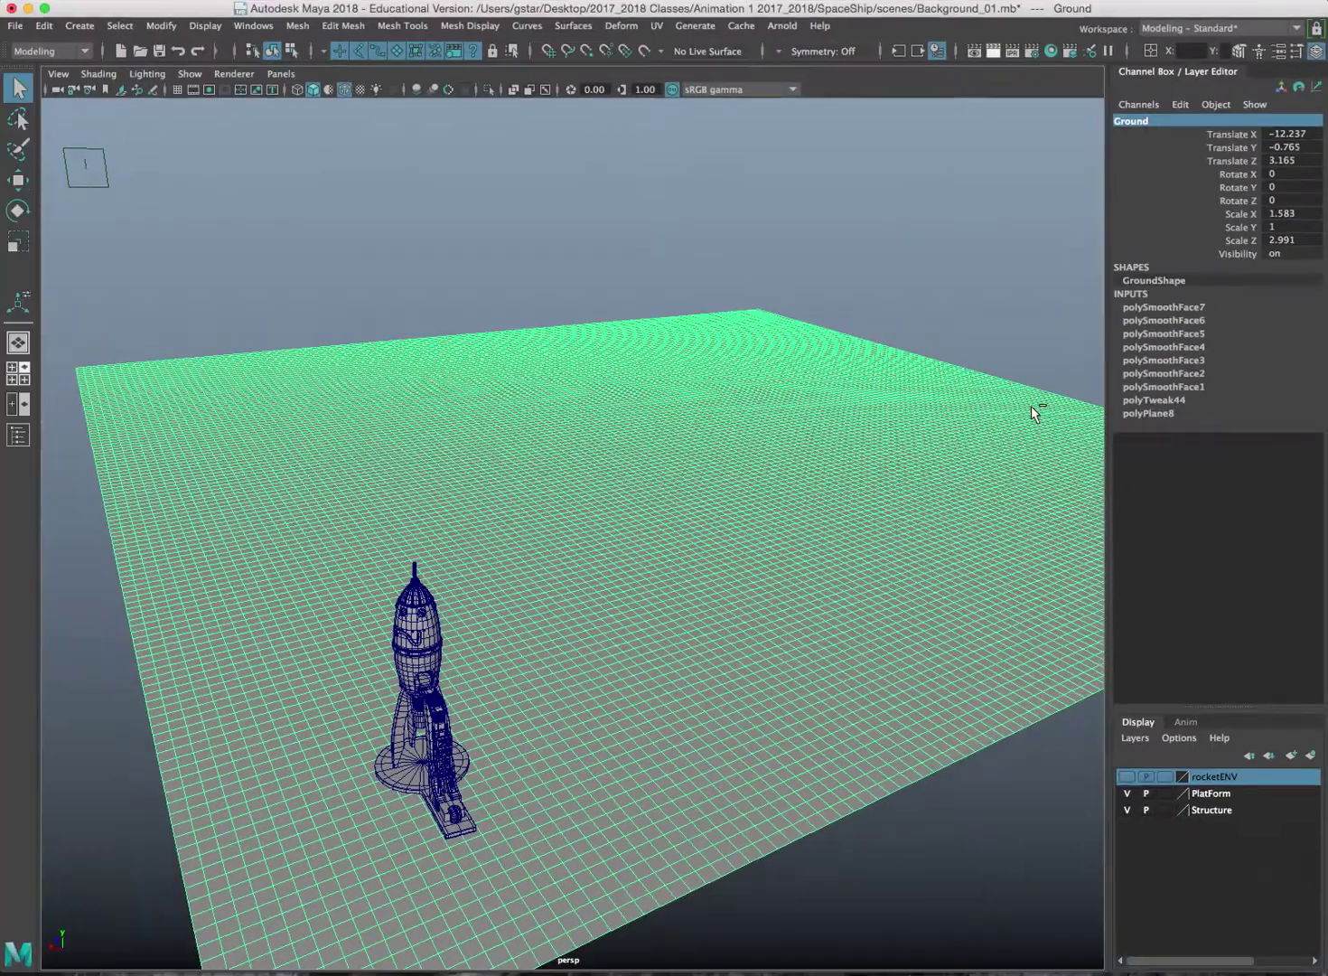
- Display the sculpting tool shelf and open the settings of the Sculpt Tool for lifting surfaces, clear of the rocket
{"action": "left_click", "coordinate": [249, 27]}
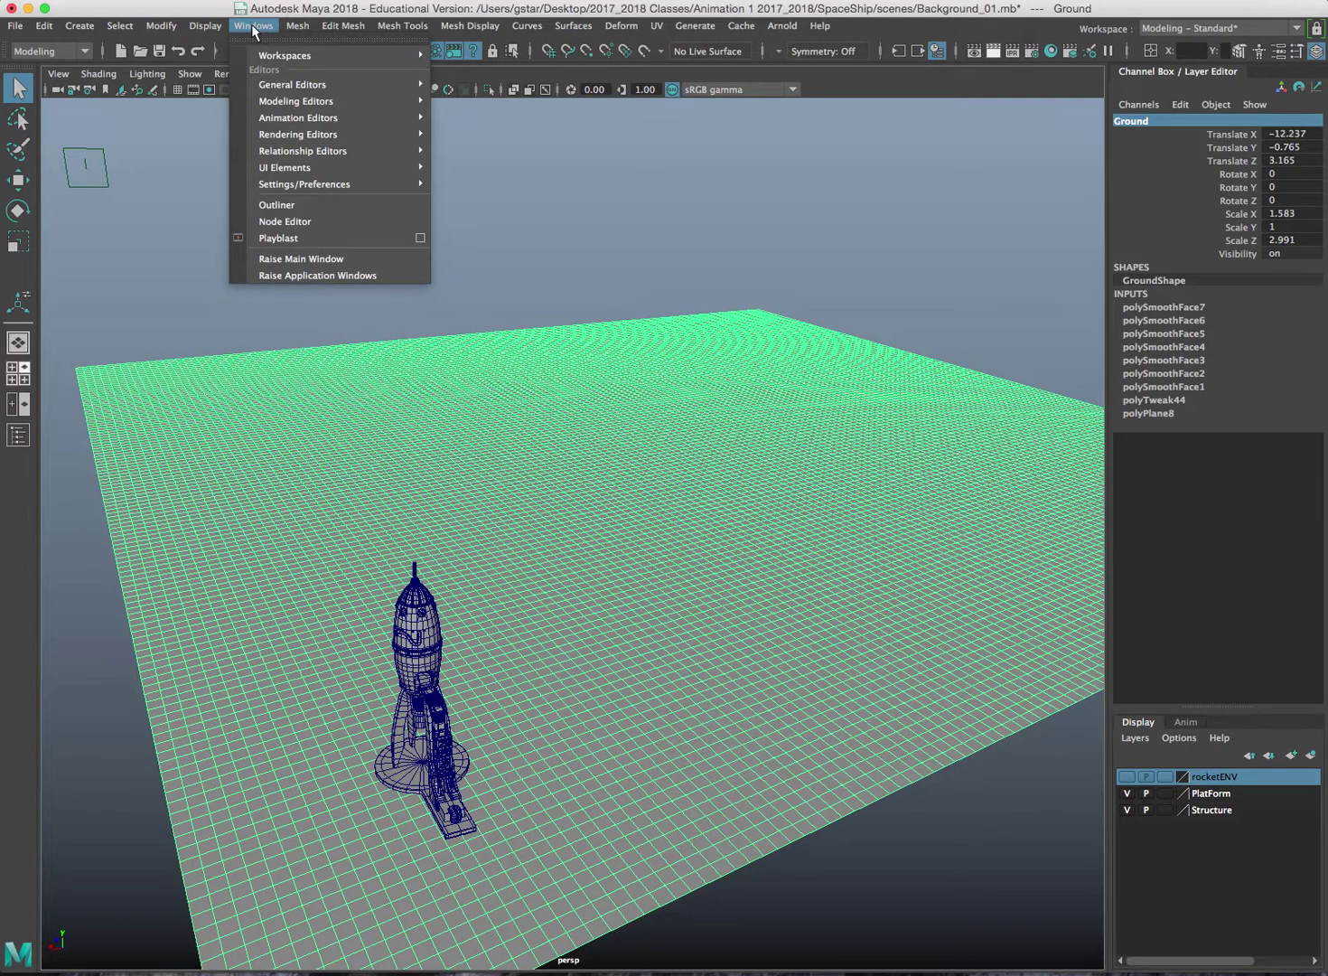
{"action": "mouse_move", "coordinate": [284, 167]}
{"action": "left_click", "coordinate": [469, 195]}
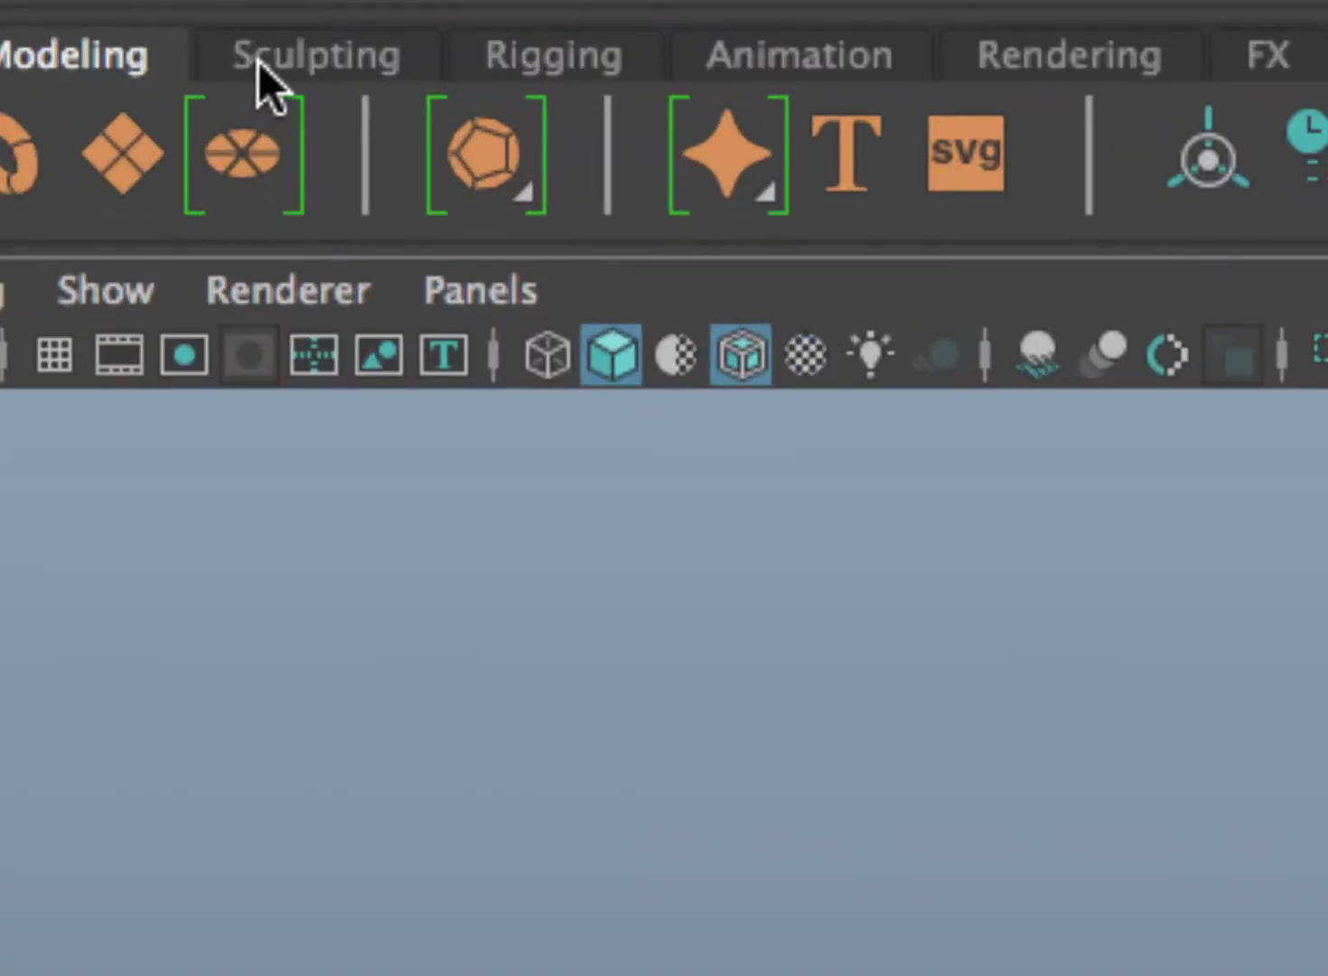
{"action": "left_click", "coordinate": [258, 61]}
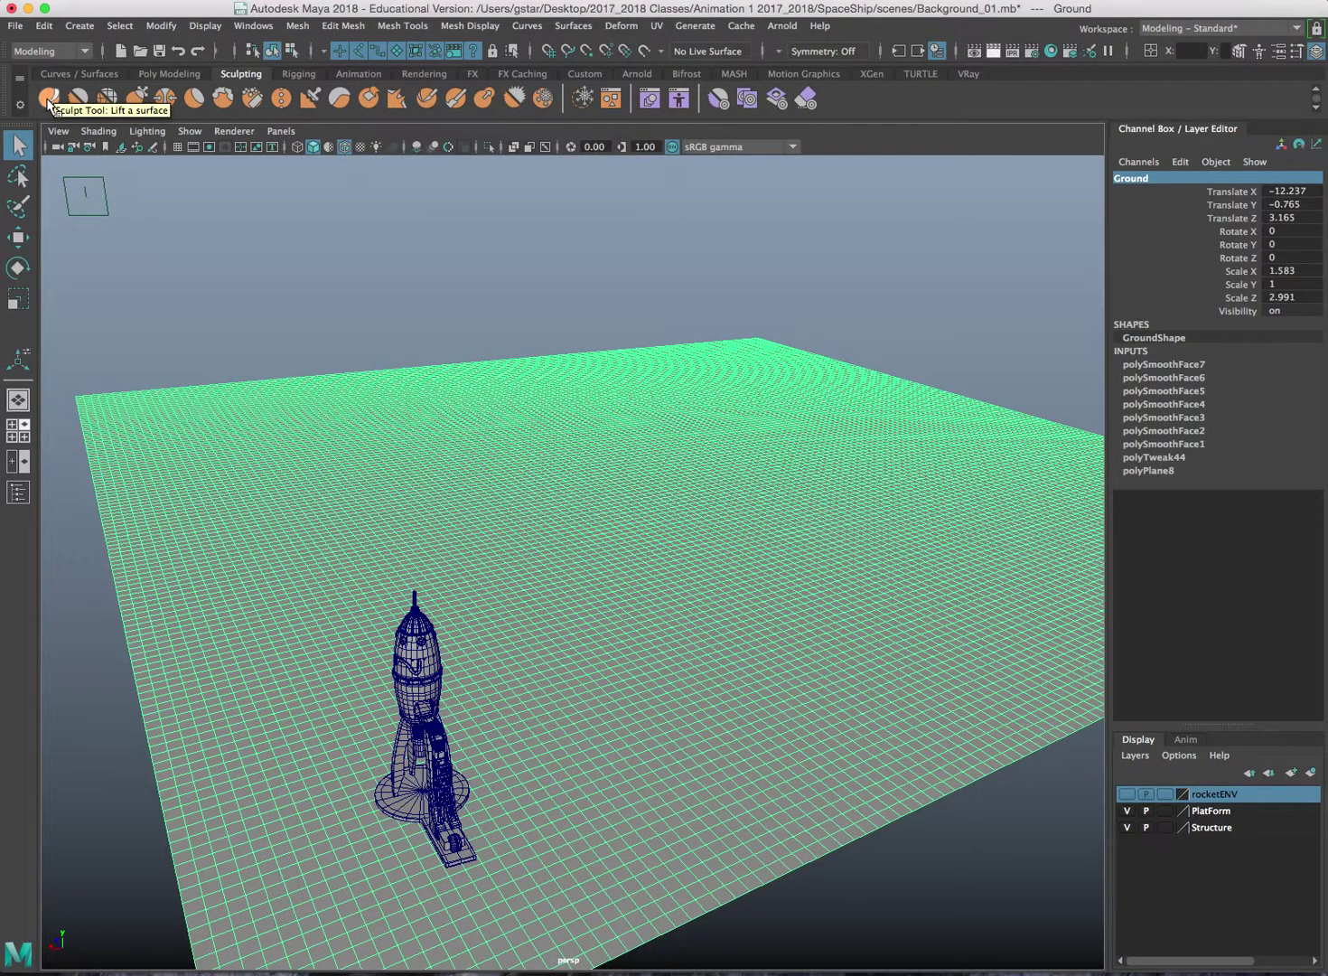
{"action": "double_click", "coordinate": [50, 102]}
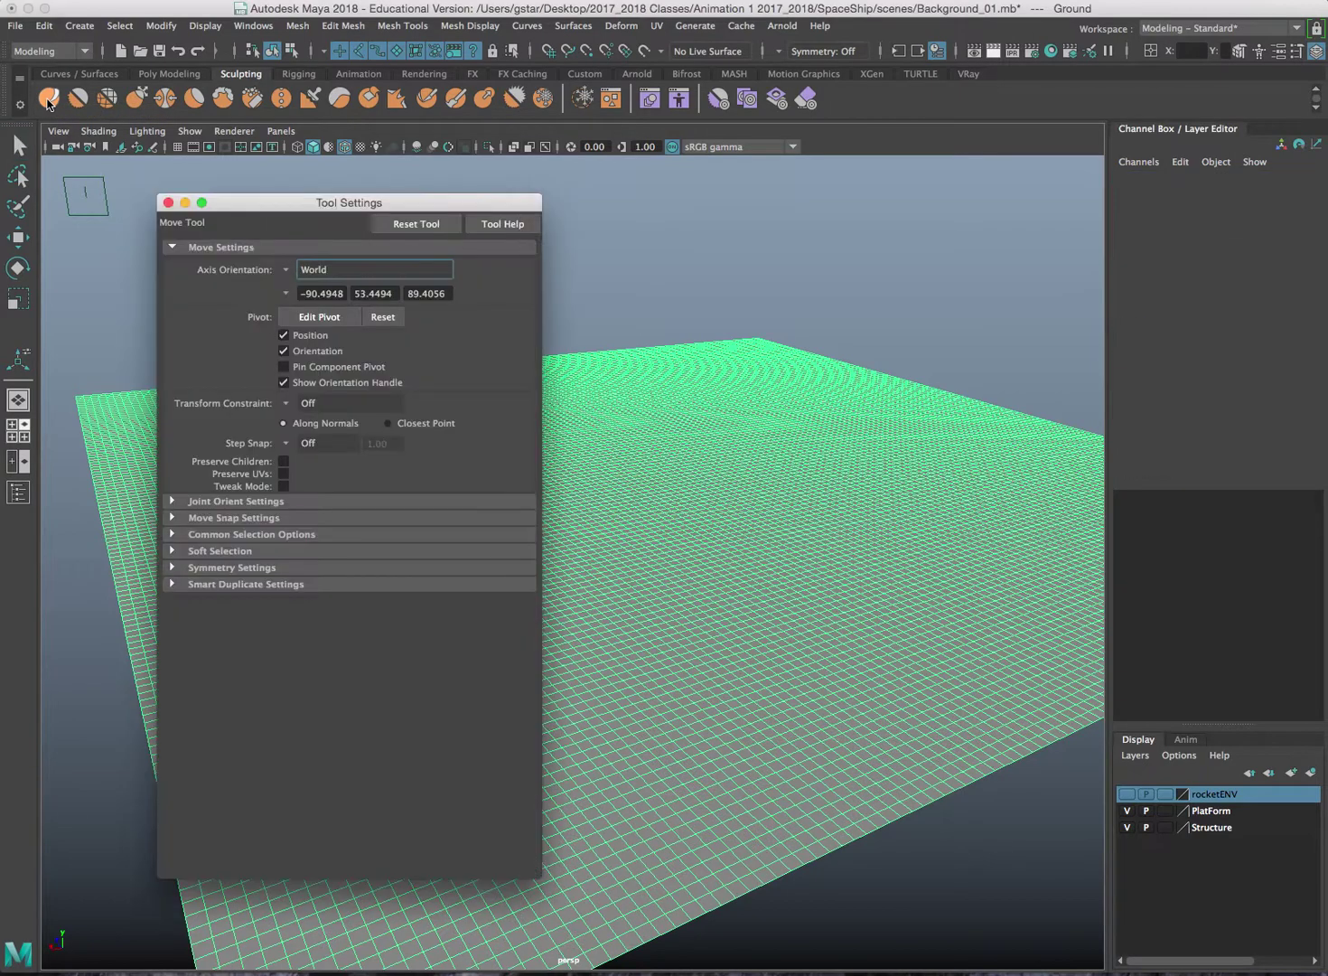
{"action": "mouse_move", "coordinate": [233, 203]}
{"action": "left_mouse_down"}
{"action": "mouse_move", "coordinate": [432, 183]}
{"action": "mouse_move", "coordinate": [567, 222]}
{"action": "mouse_move", "coordinate": [707, 210]}
{"action": "mouse_move", "coordinate": [668, 259]}
{"action": "mouse_move", "coordinate": [731, 191]}
{"action": "mouse_move", "coordinate": [782, 167]}
{"action": "left_mouse_up"}
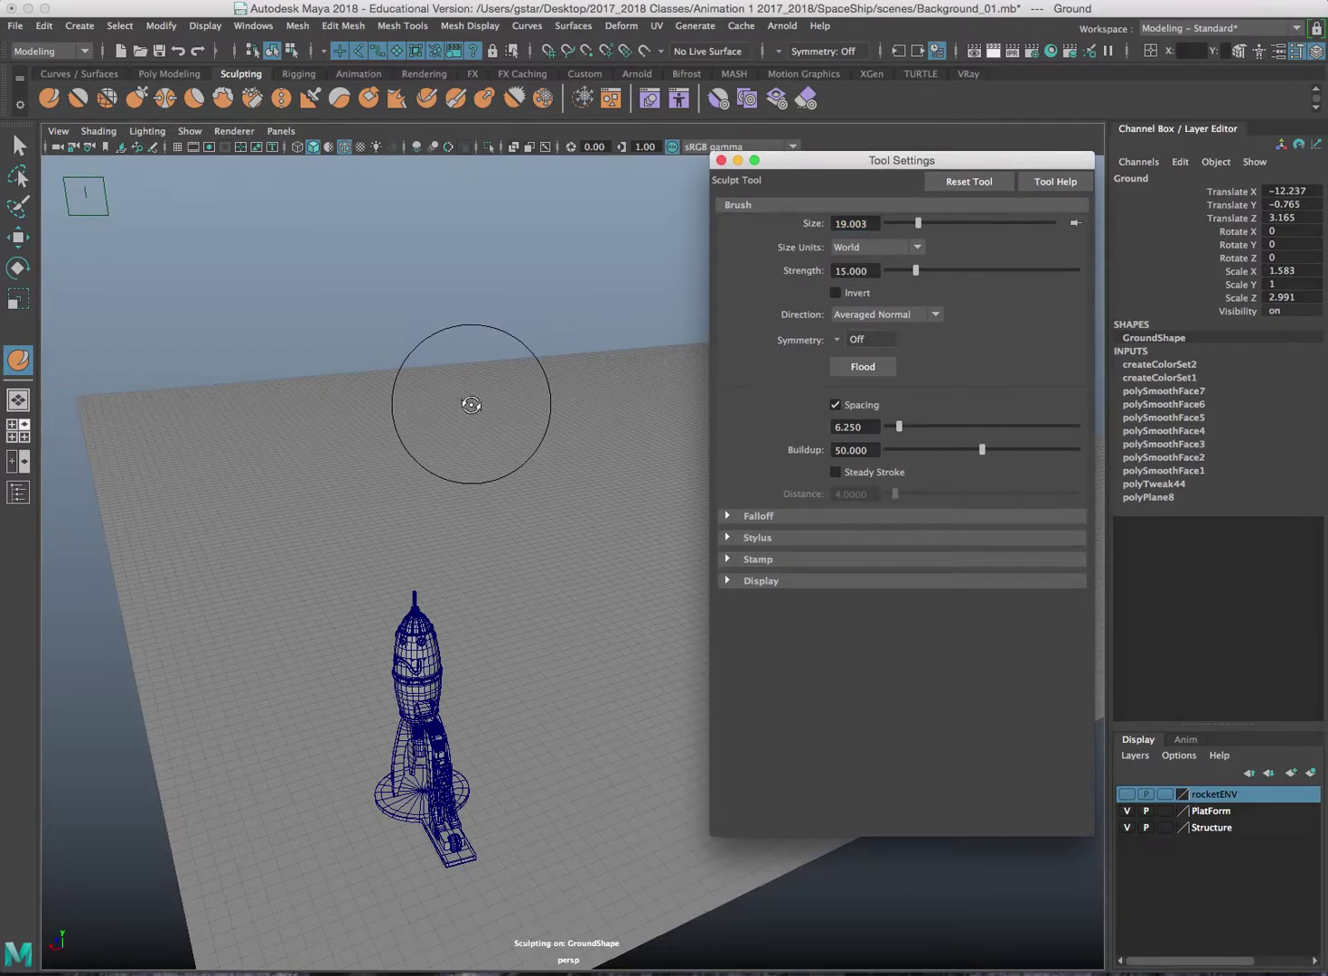
- Set the Sculpt brush size to about 4.569 and strength to about 43.612 for the ground beside the launch platform
{"action": "left_click_drag", "start_coordinate": [472, 405], "coordinate": [483, 452], "text": "alt"}
{"action": "right_click_drag", "start_coordinate": [457, 365], "coordinate": [477, 418], "text": "alt"}
{"action": "middle_click_drag", "start_coordinate": [473, 457], "coordinate": [472, 217], "text": "alt"}
{"action": "middle_click_drag", "start_coordinate": [488, 614], "coordinate": [474, 271], "text": "alt"}
{"action": "mouse_move", "coordinate": [465, 677]}
{"action": "middle_mouse_down", "text": "alt"}
{"action": "mouse_move", "coordinate": [477, 439]}
{"action": "mouse_move", "coordinate": [478, 587]}
{"action": "middle_mouse_up", "text": "alt"}
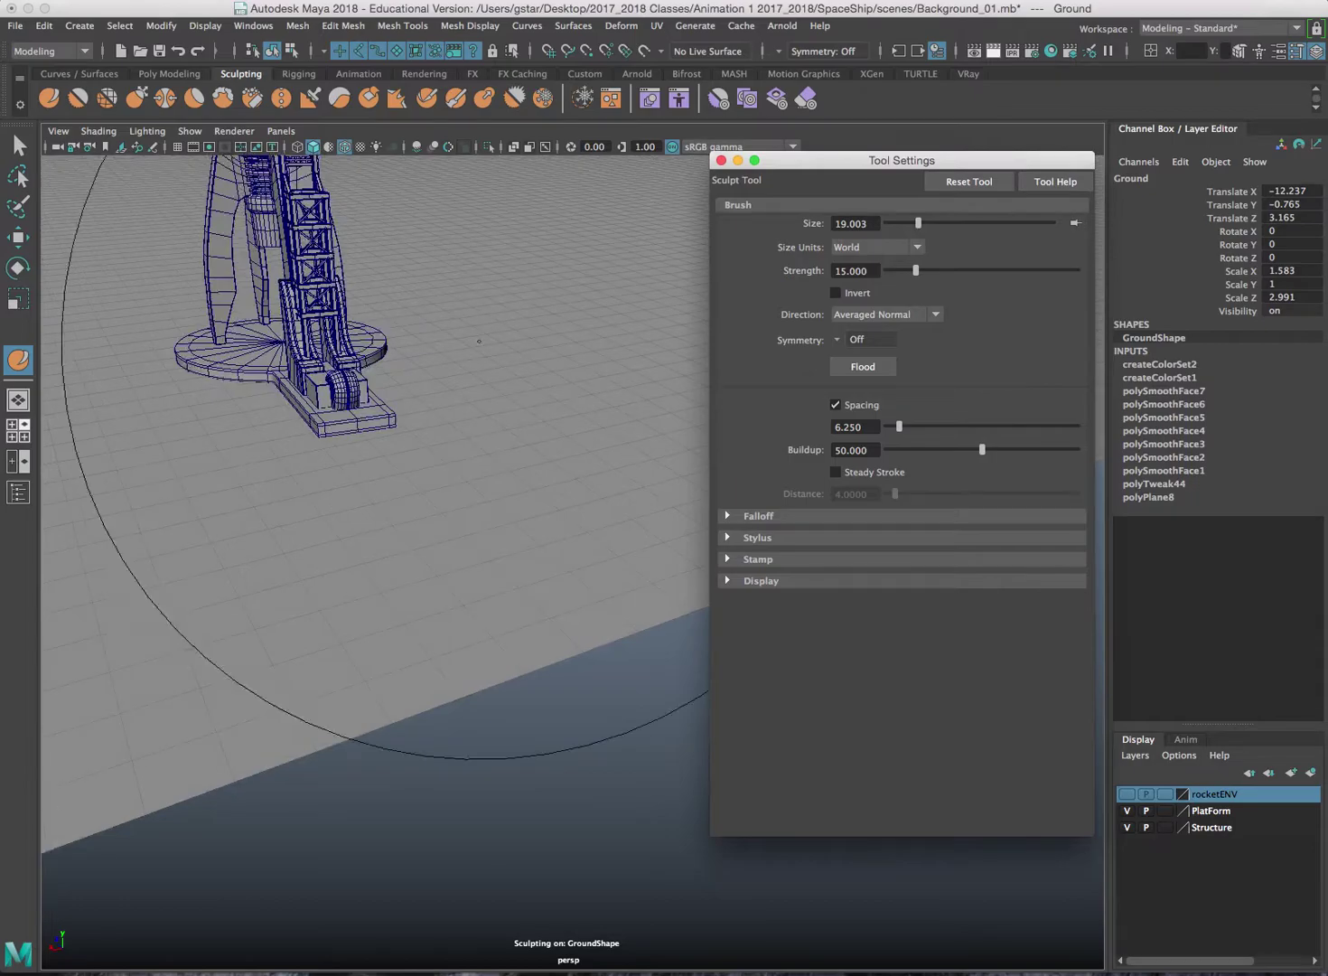
{"action": "middle_click_drag", "start_coordinate": [478, 341], "coordinate": [462, 433], "text": "alt"}
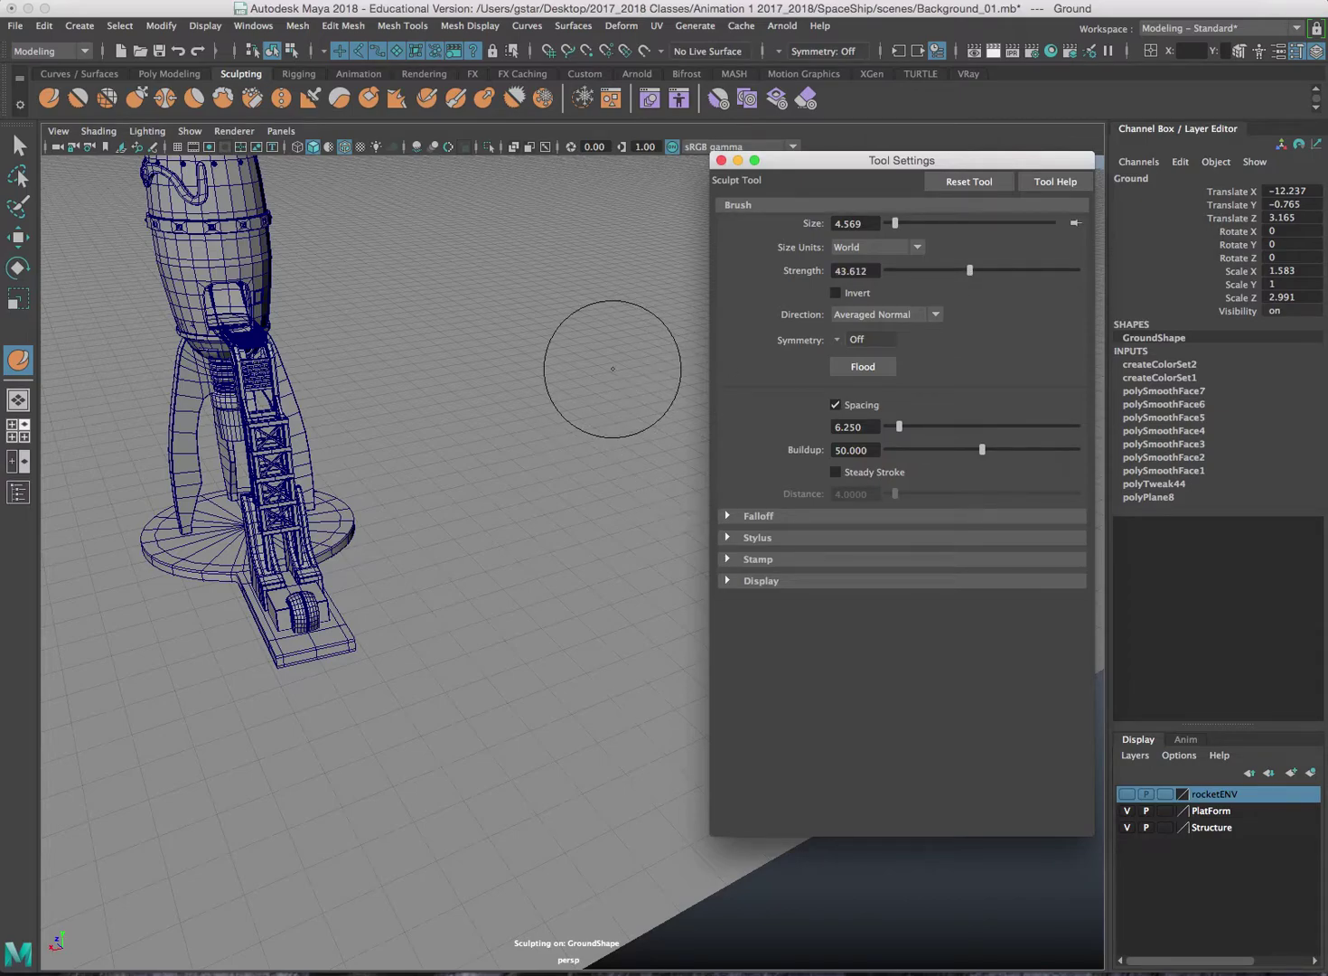
- Try a sculpt stroke that raises a tall ridge in the ground beside the launch platform, and undo it
{"action": "mouse_move", "coordinate": [612, 368]}
{"action": "left_mouse_down"}
{"action": "mouse_move", "coordinate": [569, 361]}
{"action": "mouse_move", "coordinate": [527, 376]}
{"action": "mouse_move", "coordinate": [549, 456]}
{"action": "mouse_move", "coordinate": [547, 542]}
{"action": "mouse_move", "coordinate": [529, 587]}
{"action": "mouse_move", "coordinate": [537, 646]}
{"action": "mouse_move", "coordinate": [533, 515]}
{"action": "left_mouse_up"}
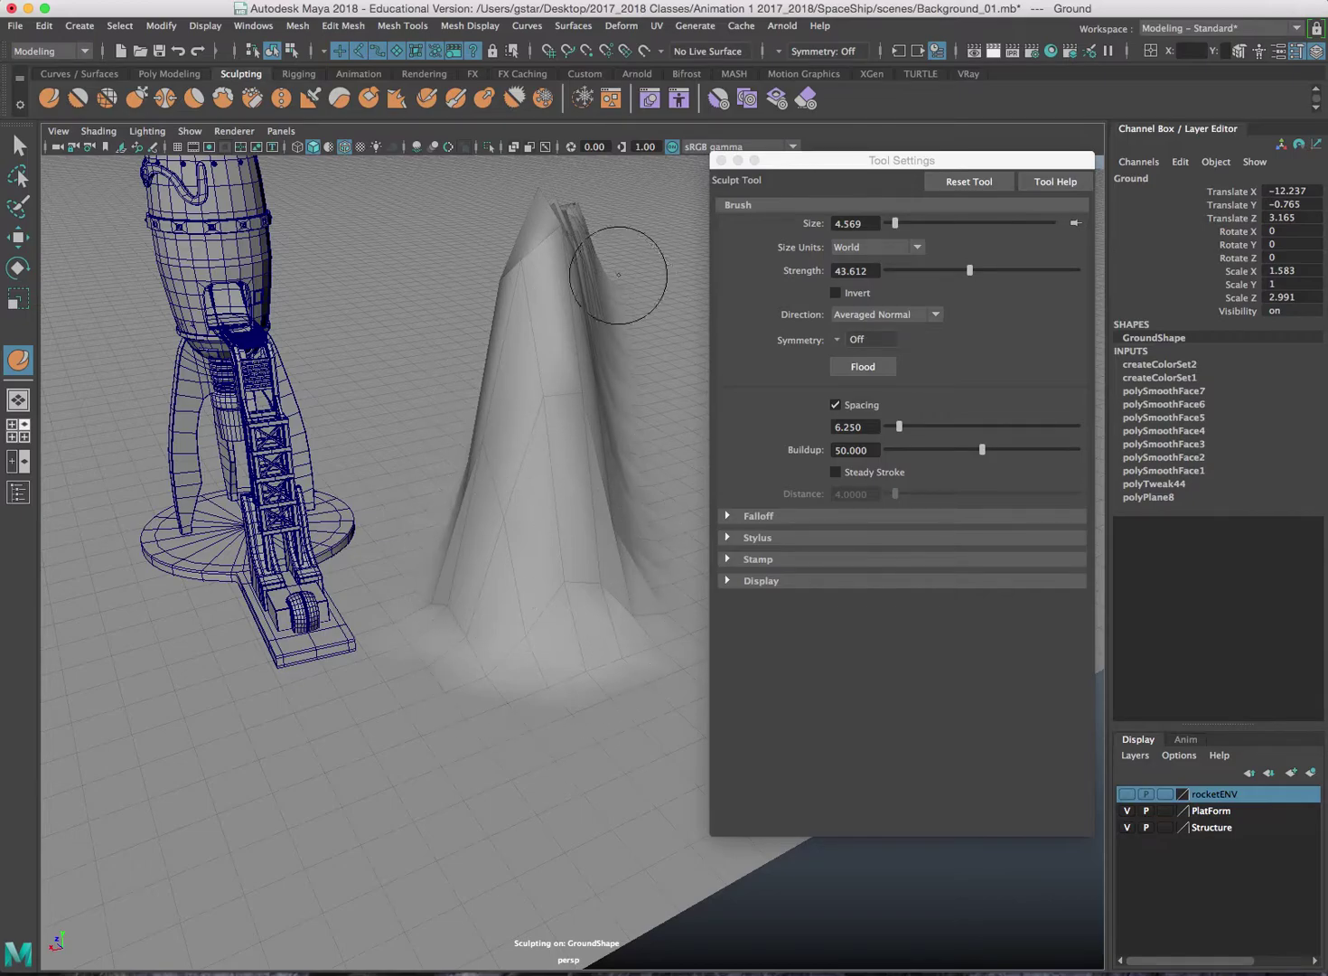
{"action": "left_click_drag", "start_coordinate": [826, 147], "coordinate": [950, 143]}
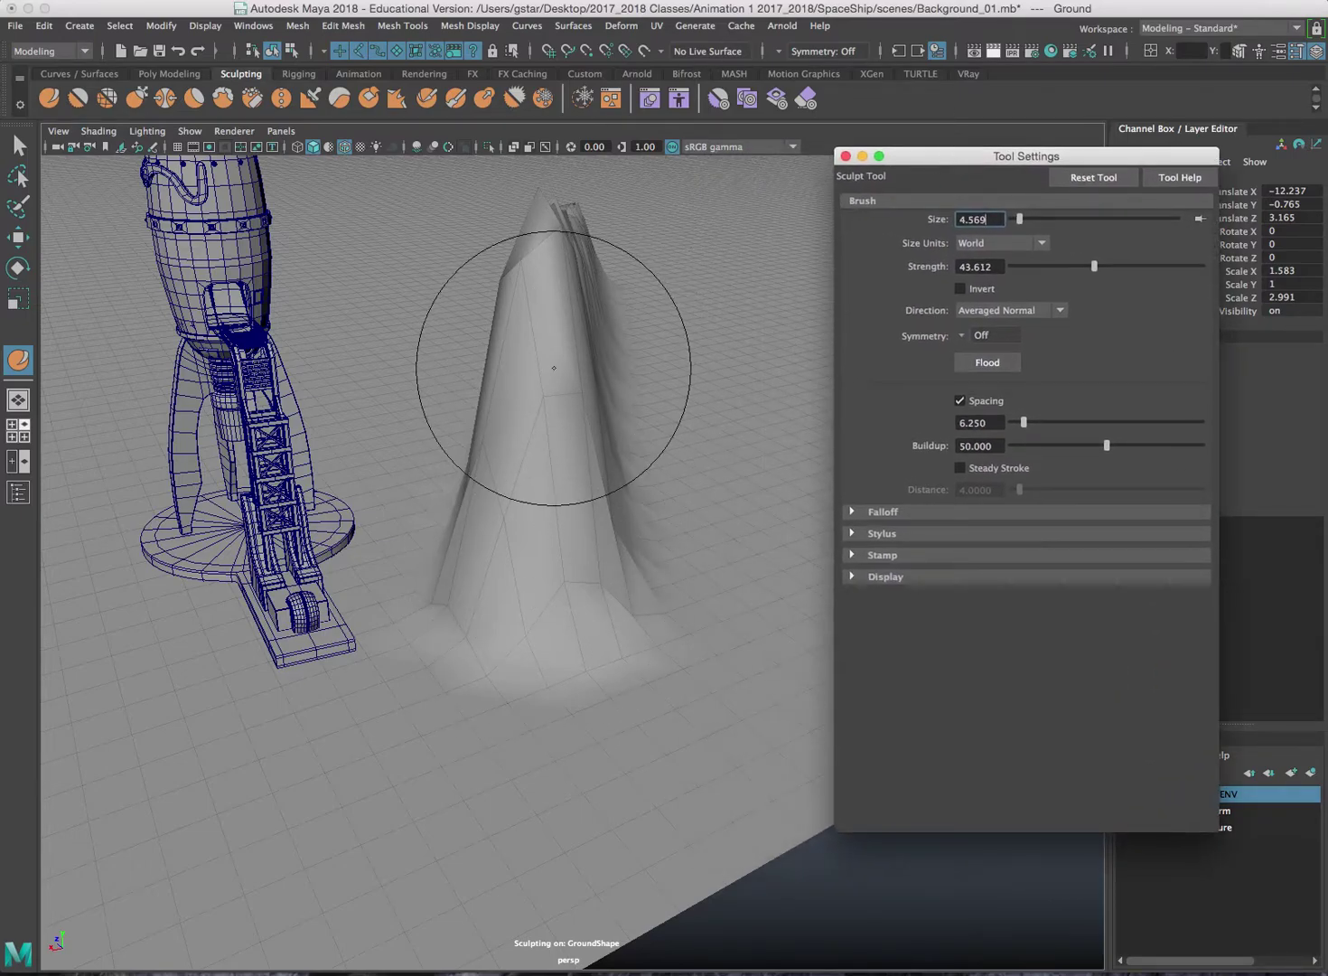
{"action": "mouse_move", "coordinate": [528, 414]}
{"action": "left_mouse_down", "text": "alt"}
{"action": "mouse_move", "coordinate": [562, 365]}
{"action": "mouse_move", "coordinate": [546, 361]}
{"action": "mouse_move", "coordinate": [560, 363]}
{"action": "left_mouse_up", "text": "alt"}
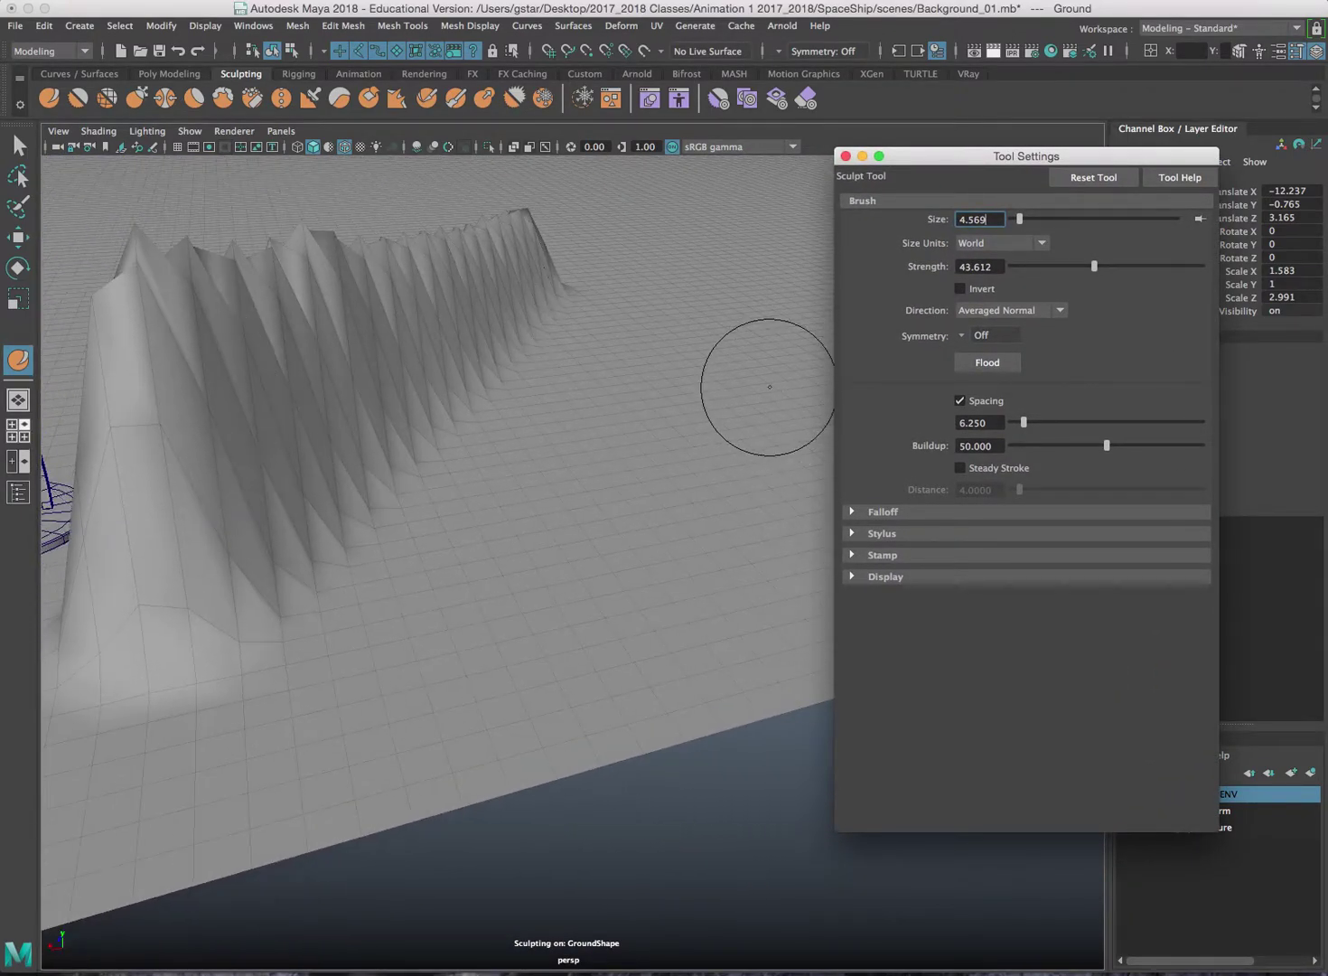
{"action": "mouse_move", "coordinate": [765, 380]}
{"action": "left_mouse_down", "text": "alt"}
{"action": "mouse_move", "coordinate": [622, 397]}
{"action": "mouse_move", "coordinate": [717, 392]}
{"action": "left_mouse_up", "text": "alt"}
{"action": "key", "text": "ctrl+z"}
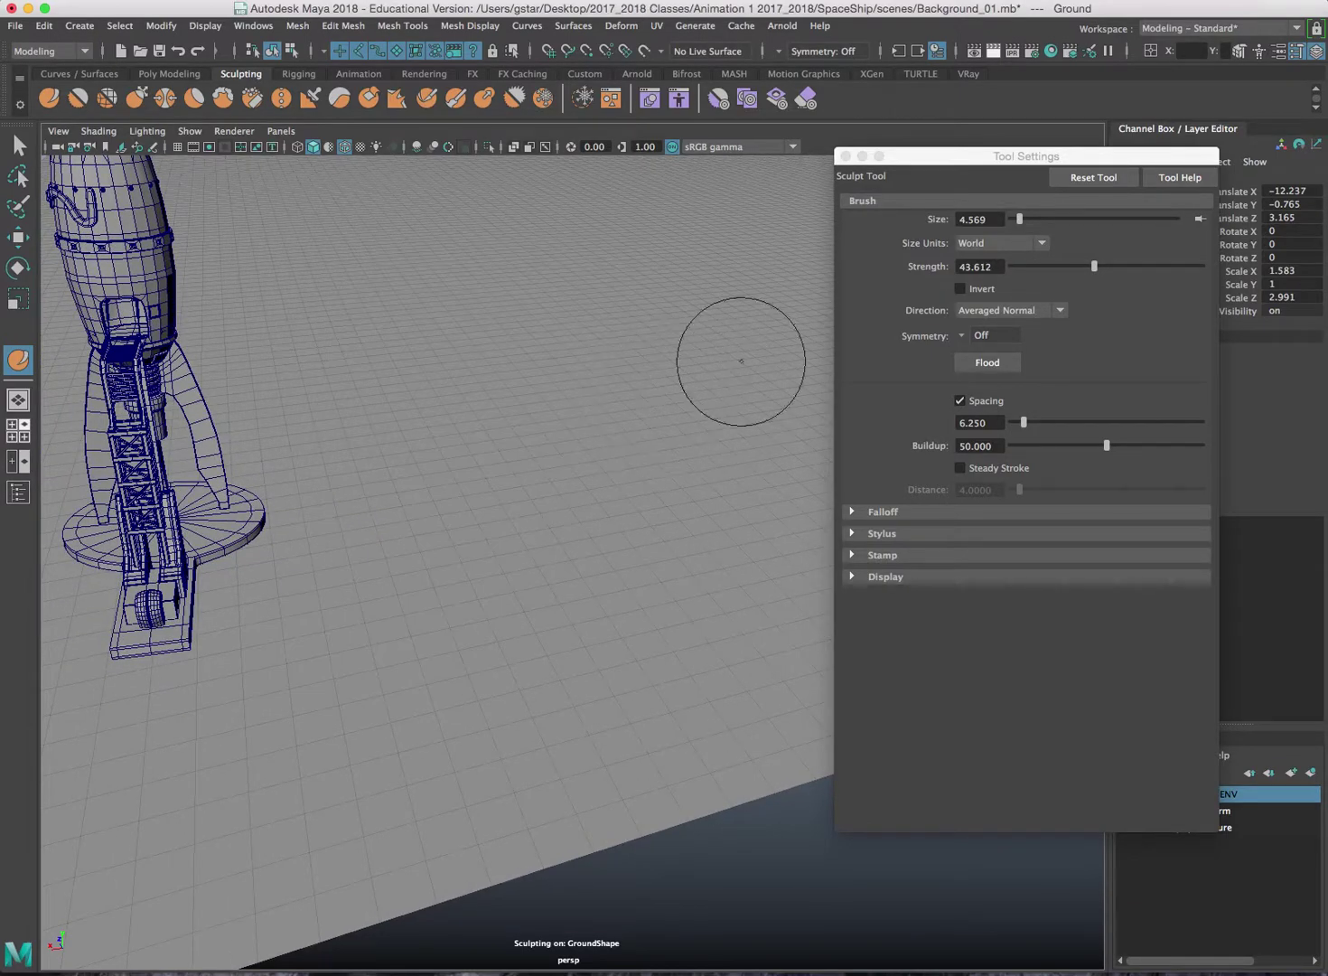
- Lower the Sculpt brush strength to about 14.537, test it with a stroke beside the rocket, and undo the stroke
{"action": "left_click_drag", "start_coordinate": [1062, 266], "coordinate": [1038, 271]}
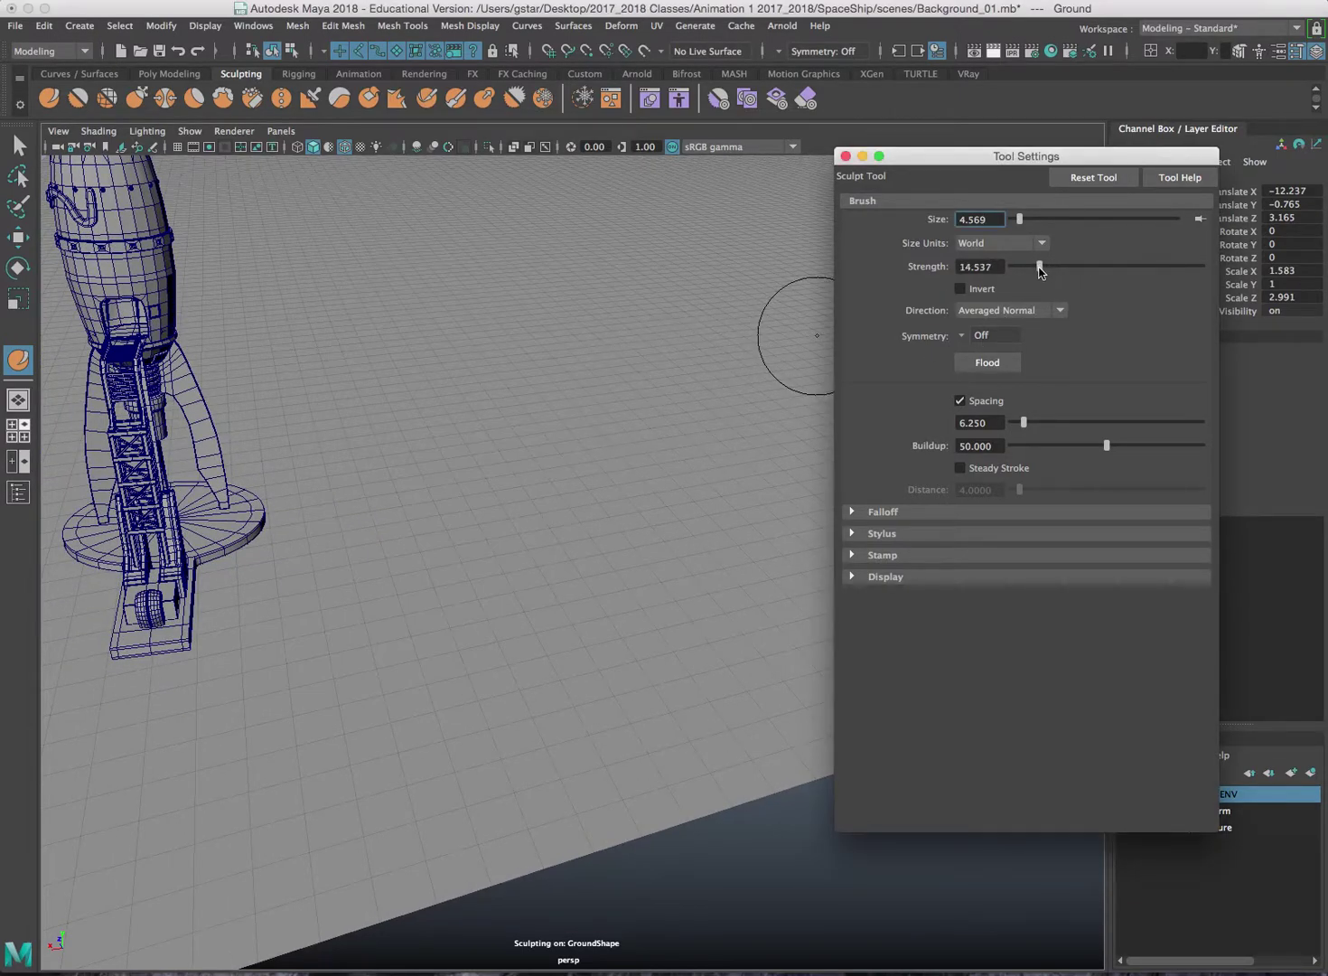
{"action": "left_click", "coordinate": [637, 287]}
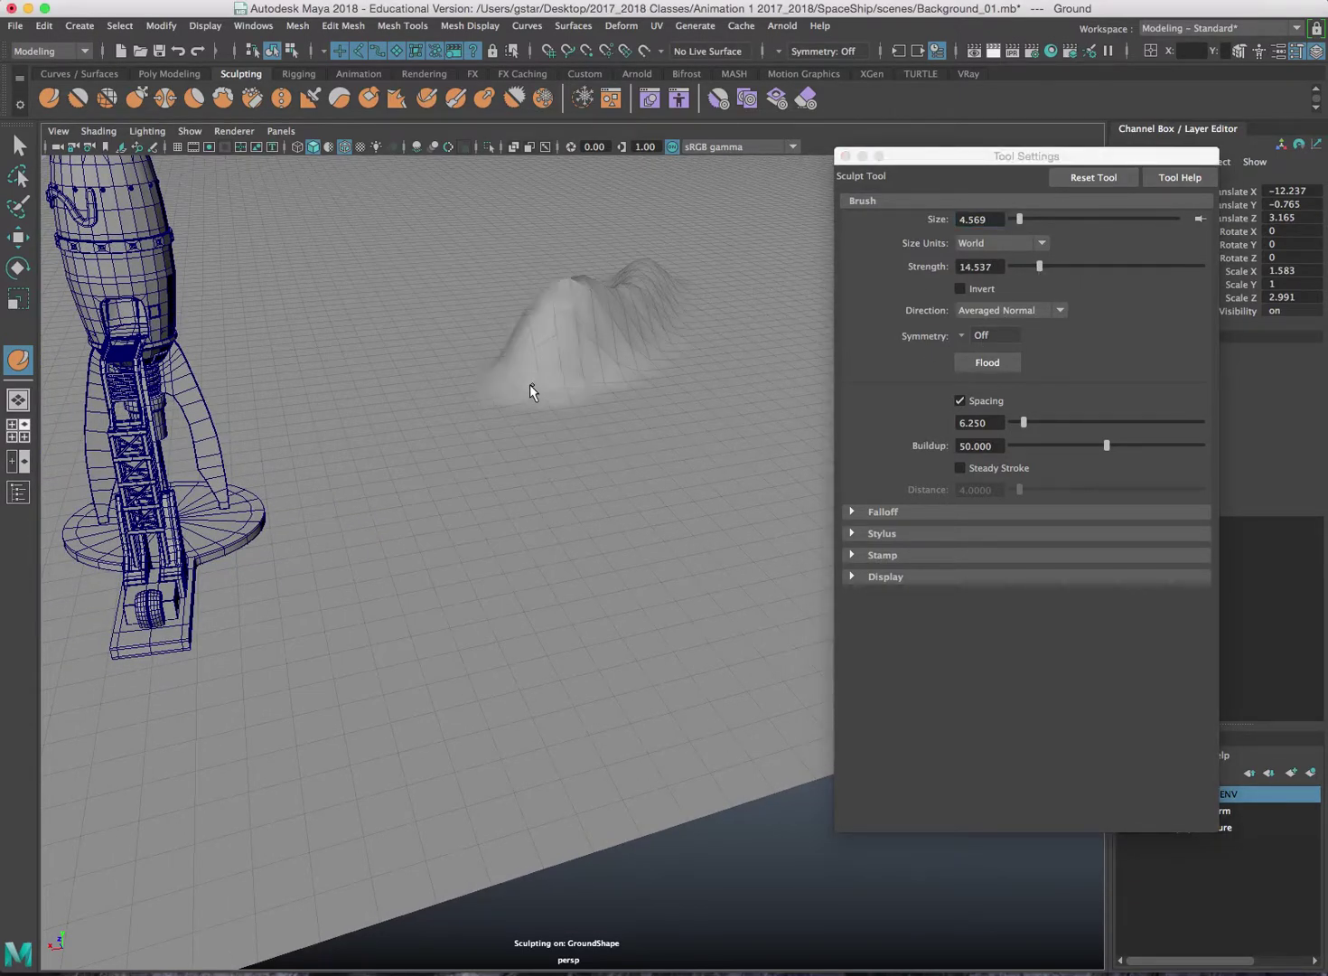
{"action": "left_click_drag", "start_coordinate": [530, 384], "coordinate": [501, 472]}
{"action": "key", "text": "ctrl+z"}
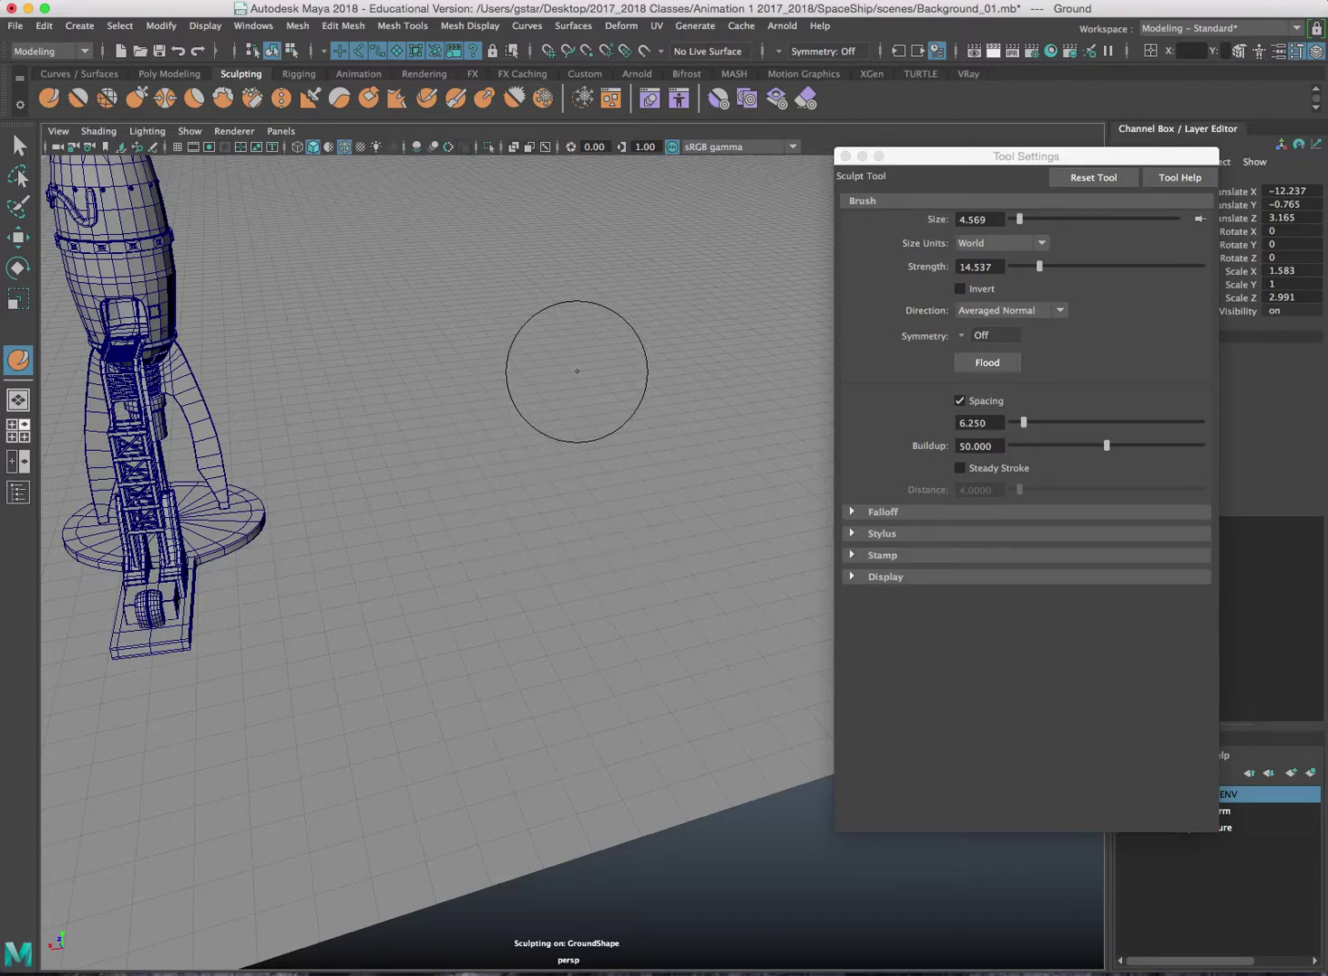
- Close the sculpt tool settings and display the Help Line in the interface
{"action": "left_click_drag", "start_coordinate": [925, 162], "coordinate": [716, 178]}
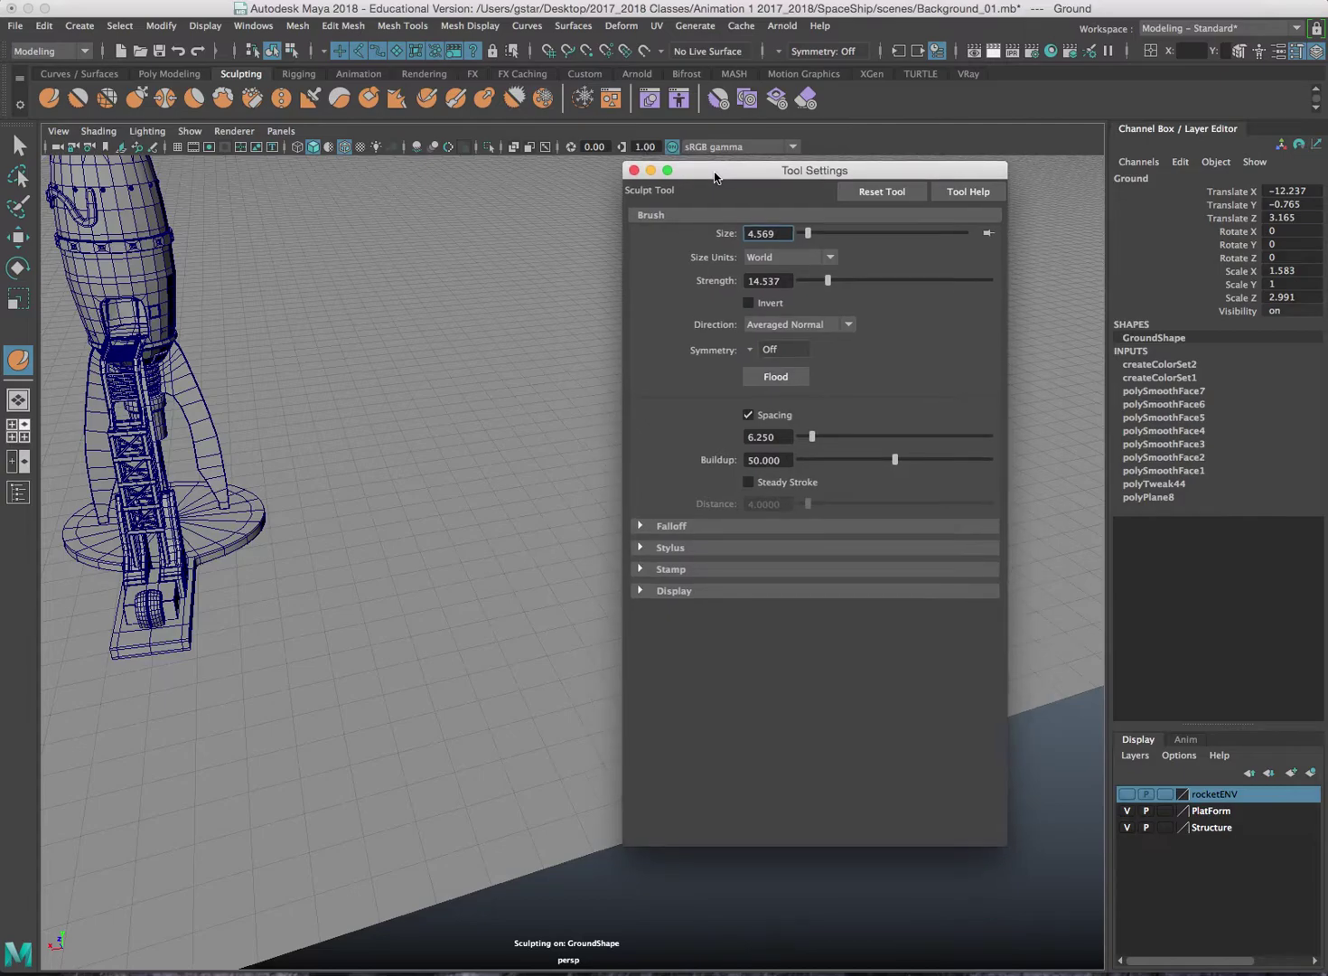
{"action": "left_click", "coordinate": [636, 171]}
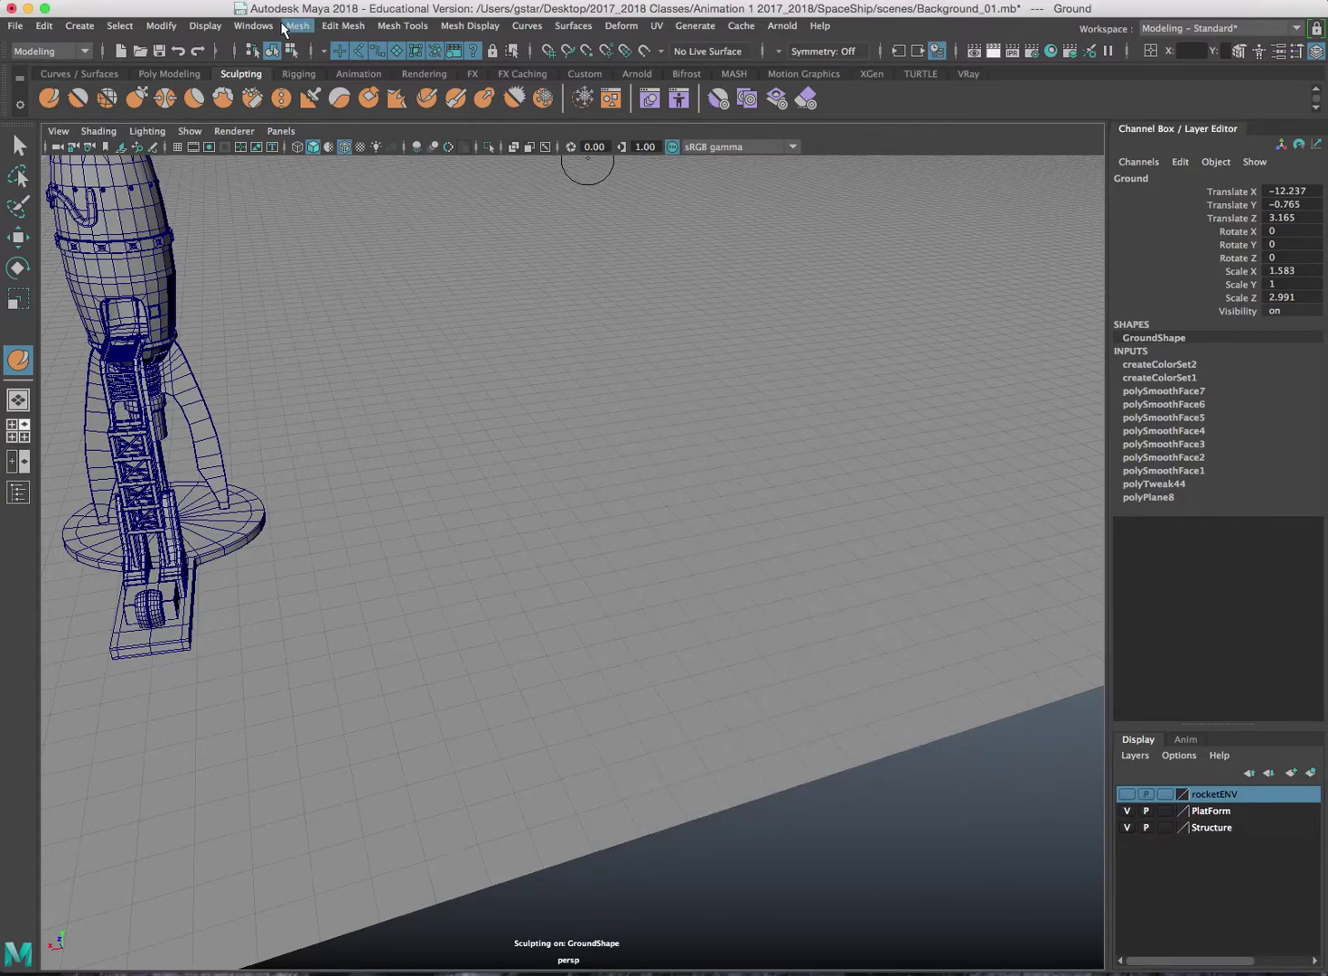
{"action": "left_click", "coordinate": [271, 27]}
{"action": "mouse_move", "coordinate": [298, 169]}
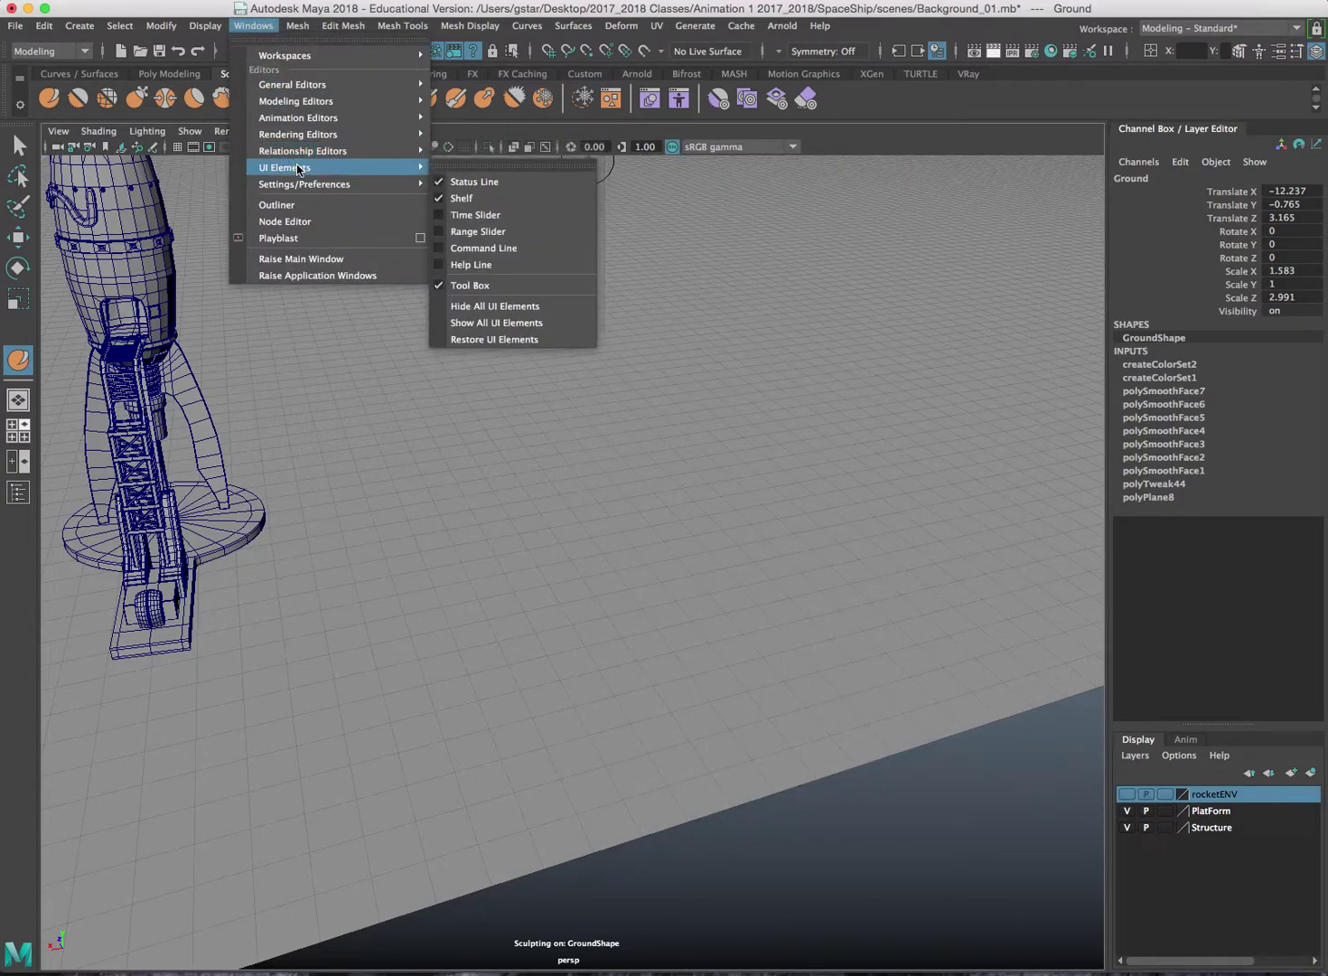
{"action": "left_click", "coordinate": [475, 249]}
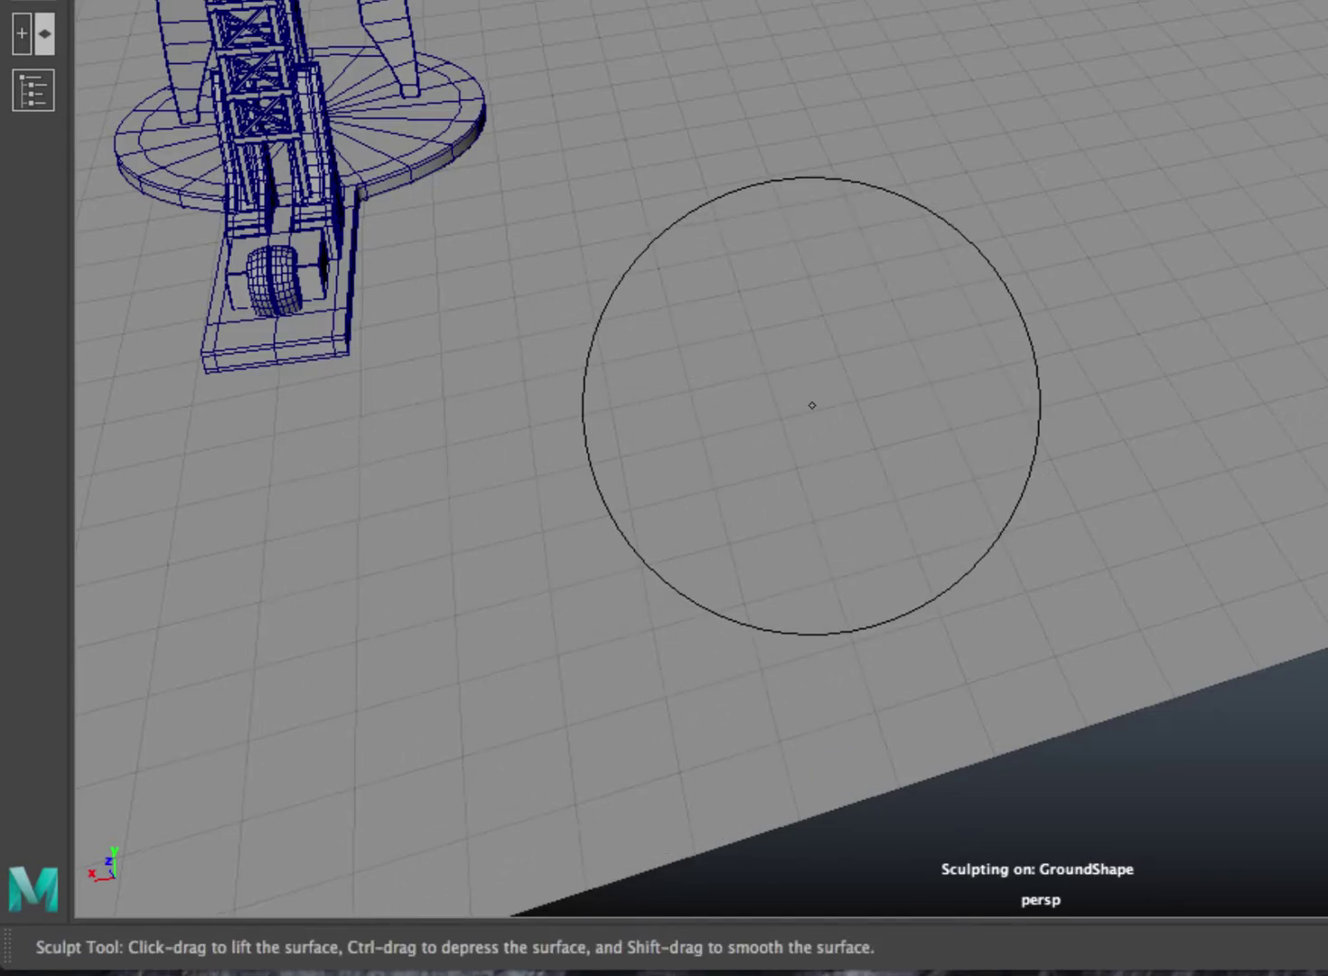
- Adjust the Sculpt brush's size and strength interactively over the ground beside the launch platform
{"action": "key", "text": "b"}
{"action": "mouse_move", "coordinate": [811, 406]}
{"action": "left_mouse_down"}
{"action": "mouse_move", "coordinate": [730, 406]}
{"action": "mouse_move", "coordinate": [850, 406]}
{"action": "mouse_move", "coordinate": [815, 406]}
{"action": "left_mouse_up"}
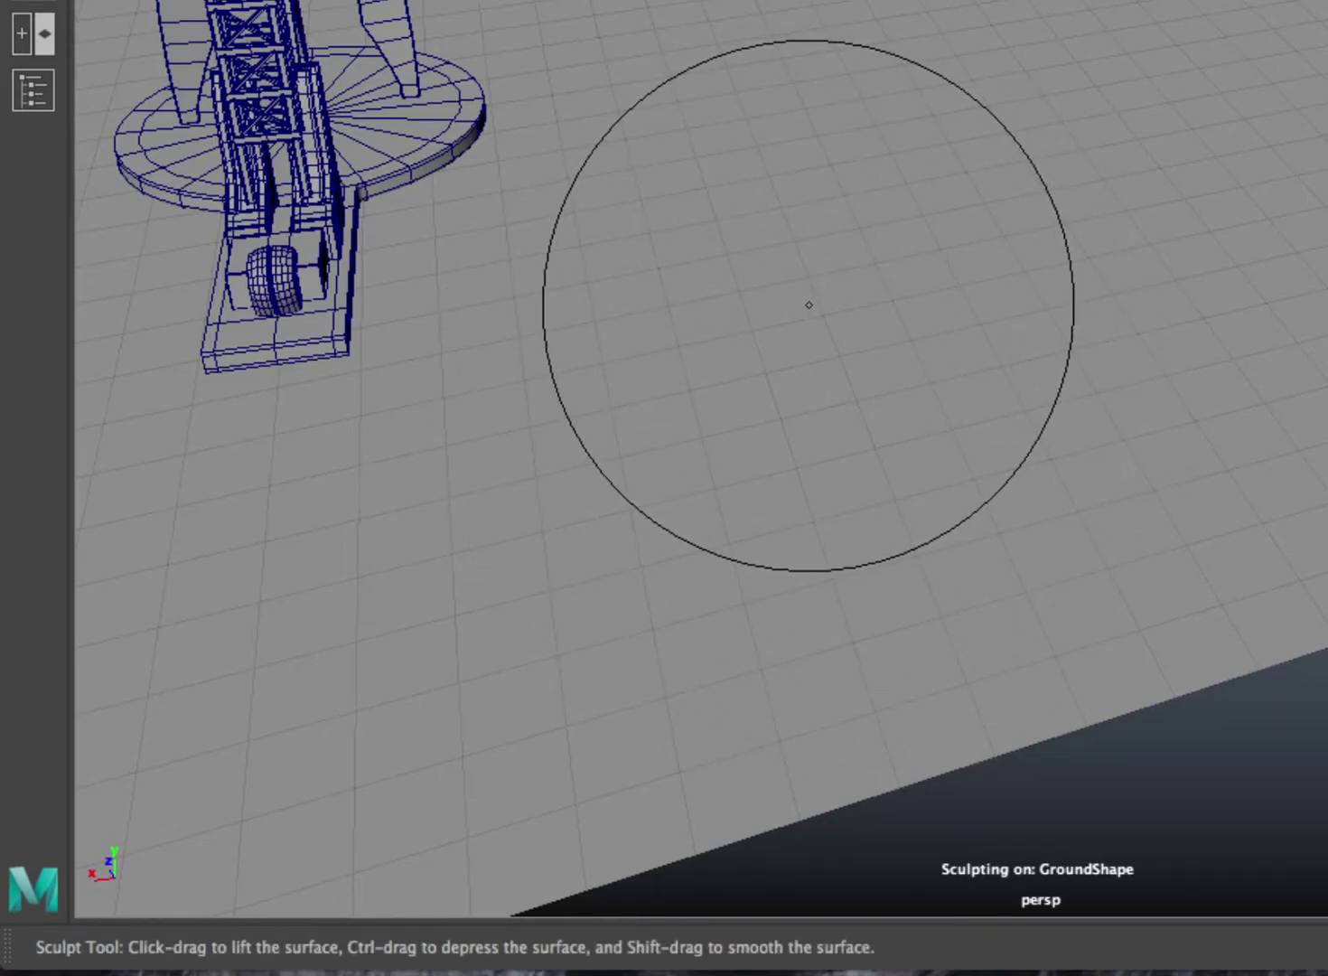
{"action": "key", "text": "m"}
{"action": "left_click_drag", "start_coordinate": [769, 408], "coordinate": [769, 408]}
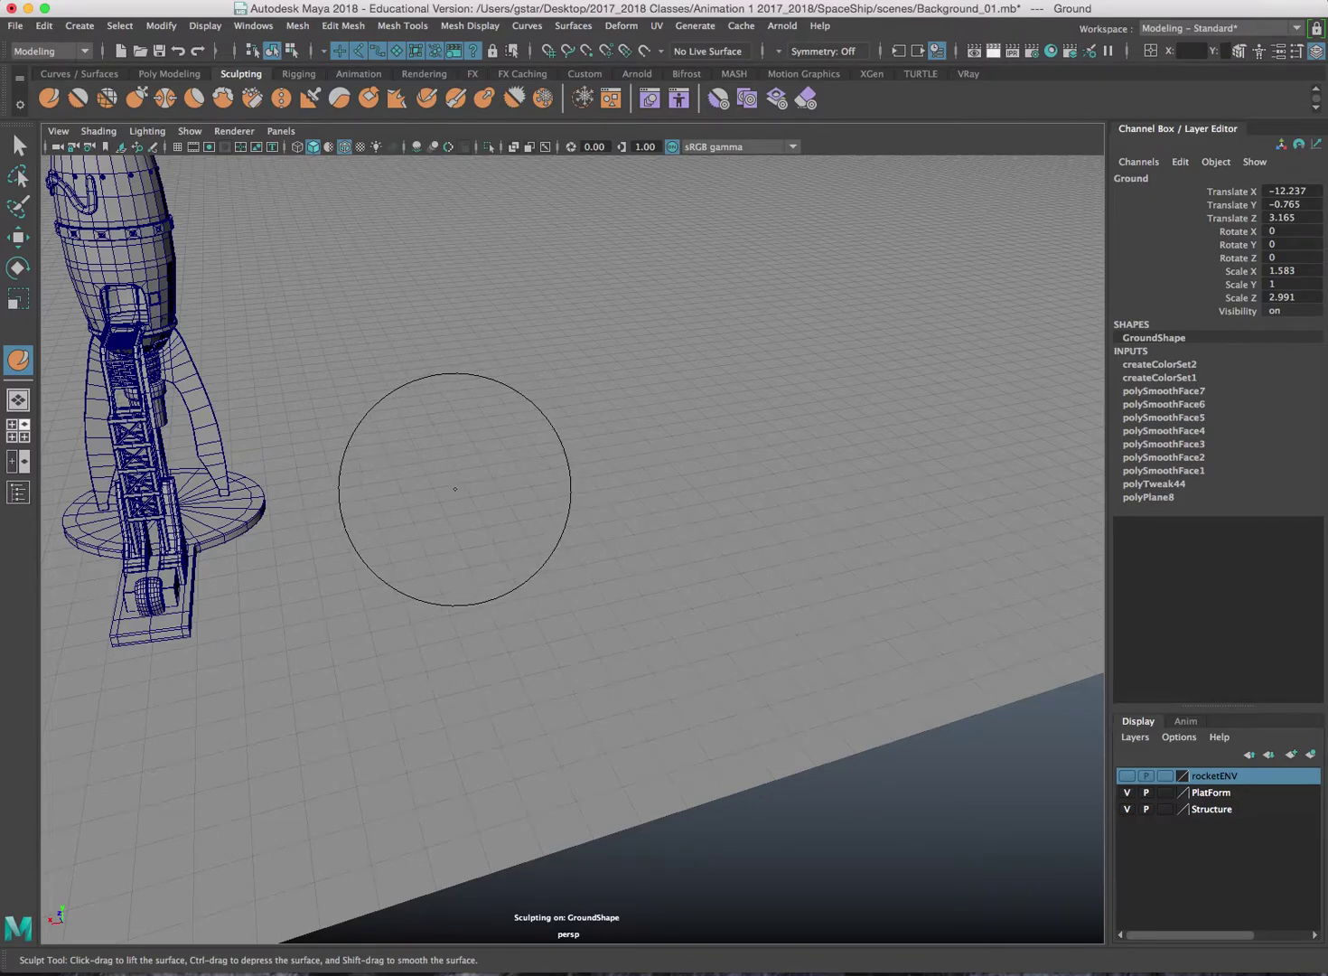
- Examine the whole ground plane around the rocket with the channel box temporarily hidden
{"action": "left_click_drag", "start_coordinate": [456, 488], "coordinate": [495, 477], "text": "alt"}
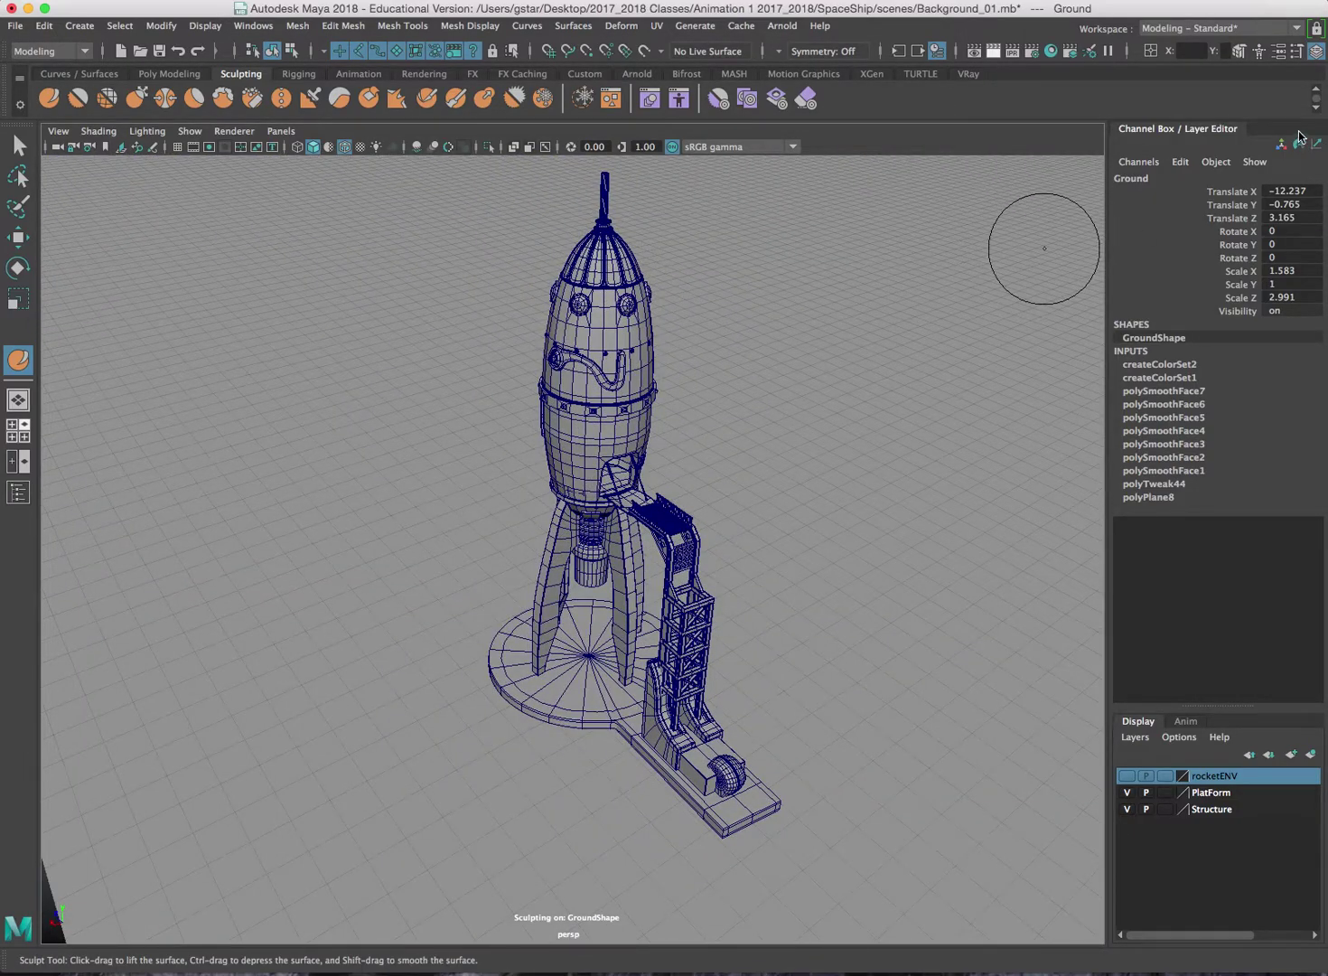
{"action": "left_click", "coordinate": [1316, 50]}
{"action": "key", "text": "f"}
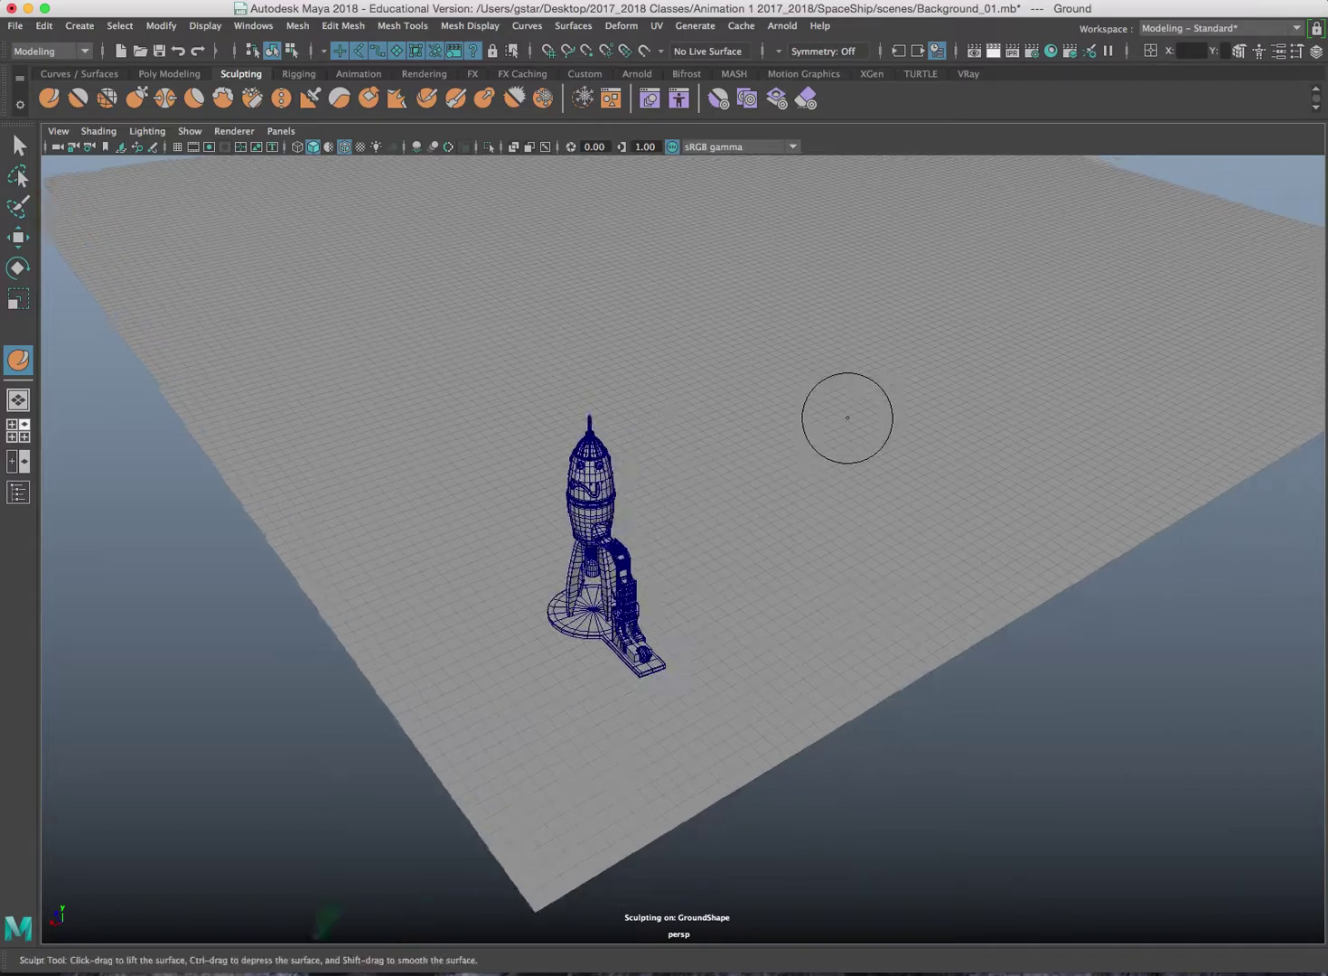
{"action": "left_click_drag", "start_coordinate": [847, 418], "coordinate": [880, 416], "text": "alt"}
{"action": "right_click_drag", "start_coordinate": [881, 415], "coordinate": [948, 349], "text": "alt"}
{"action": "middle_click_drag", "start_coordinate": [857, 427], "coordinate": [850, 474], "text": "alt"}
{"action": "left_click_drag", "start_coordinate": [850, 474], "coordinate": [848, 465], "text": "alt"}
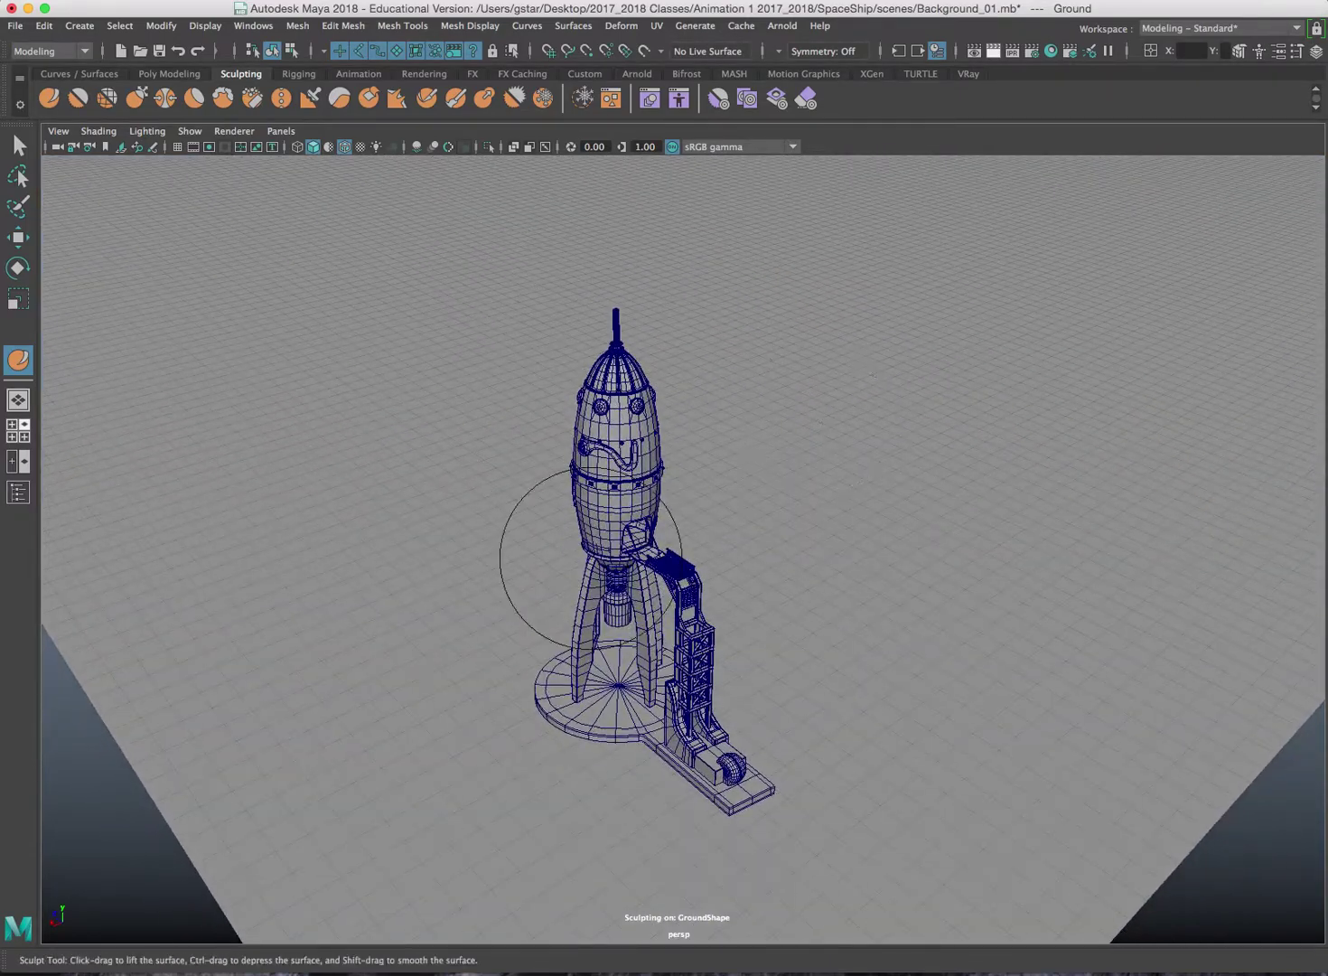
{"action": "left_click", "coordinate": [1316, 51]}
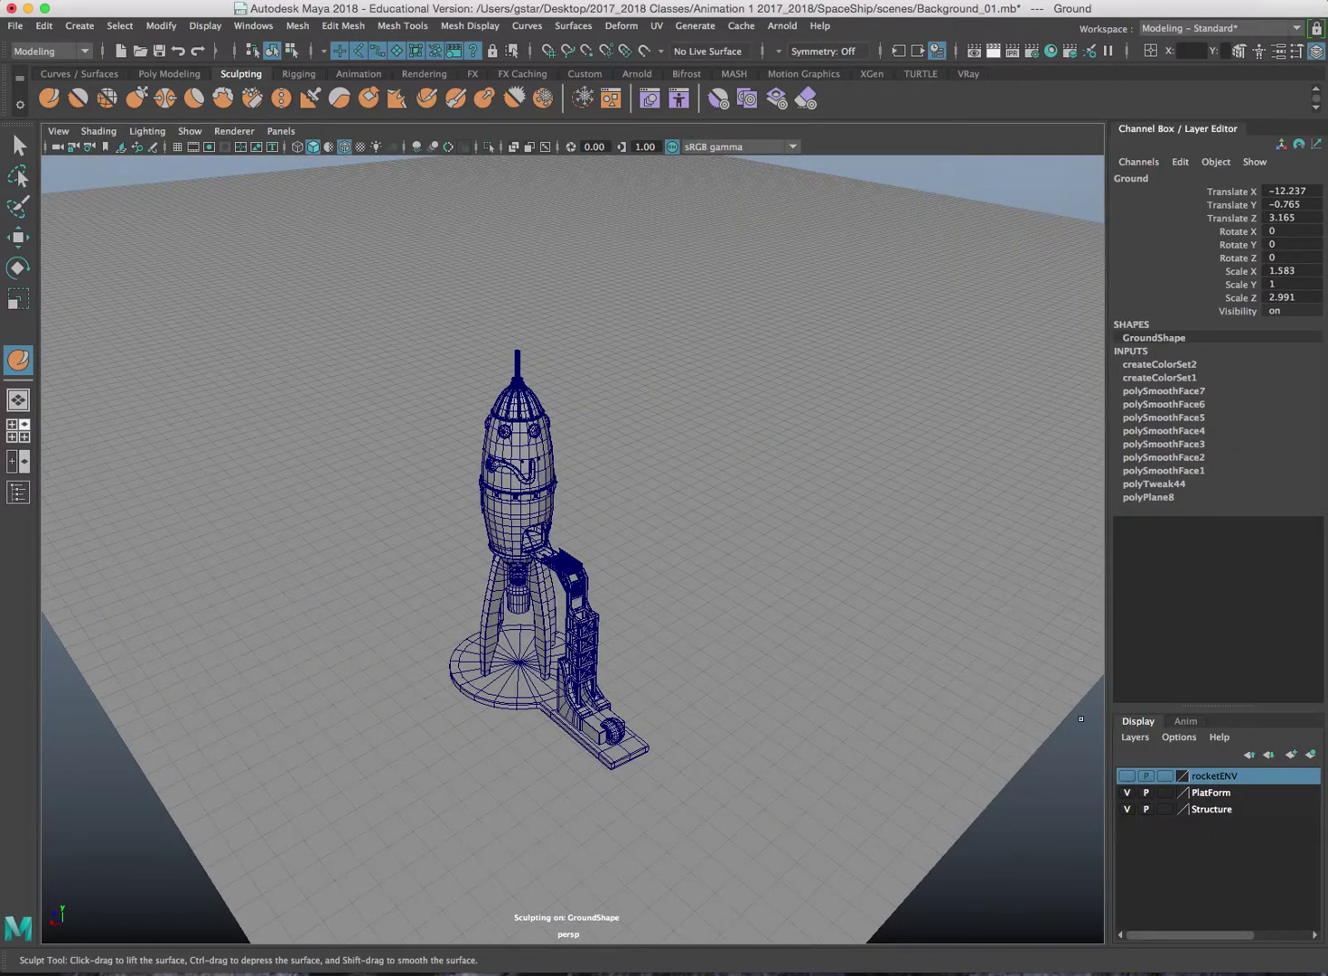
- Make the rocketENV layer visible and examine the terrain and distant cliffs in the reference painting
{"action": "left_click", "coordinate": [1126, 775]}
{"action": "left_click_drag", "start_coordinate": [851, 563], "coordinate": [750, 553], "text": "alt"}
{"action": "right_click_drag", "start_coordinate": [750, 553], "coordinate": [797, 545], "text": "alt"}
{"action": "middle_click_drag", "start_coordinate": [797, 545], "coordinate": [622, 567], "text": "alt"}
{"action": "right_click_drag", "start_coordinate": [622, 567], "coordinate": [815, 581], "text": "alt"}
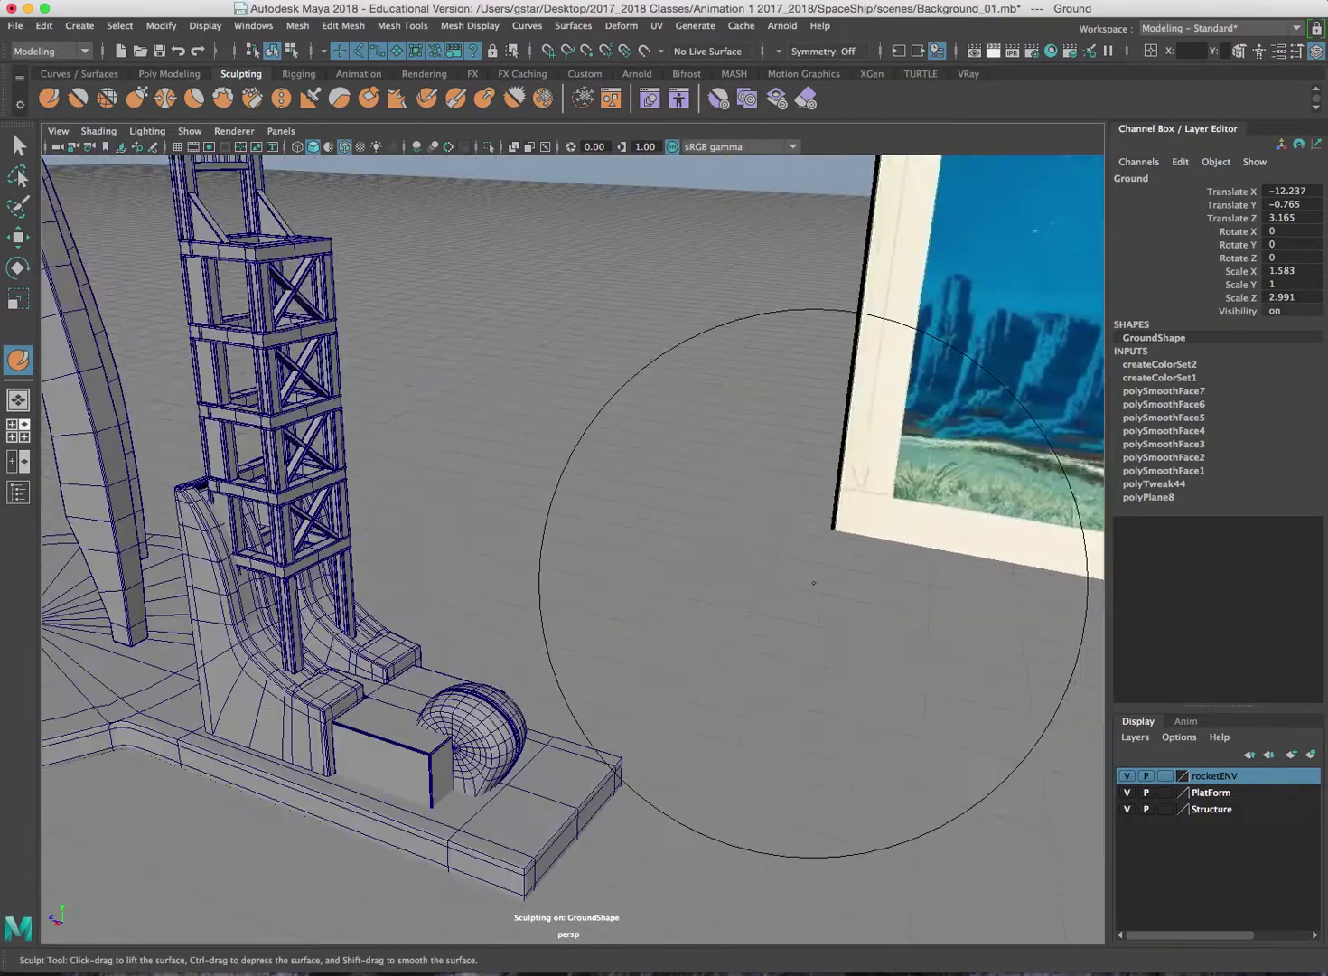
{"action": "mouse_move", "coordinate": [700, 572]}
{"action": "middle_mouse_down", "text": "alt"}
{"action": "mouse_move", "coordinate": [608, 563]}
{"action": "mouse_move", "coordinate": [563, 518]}
{"action": "middle_mouse_up", "text": "alt"}
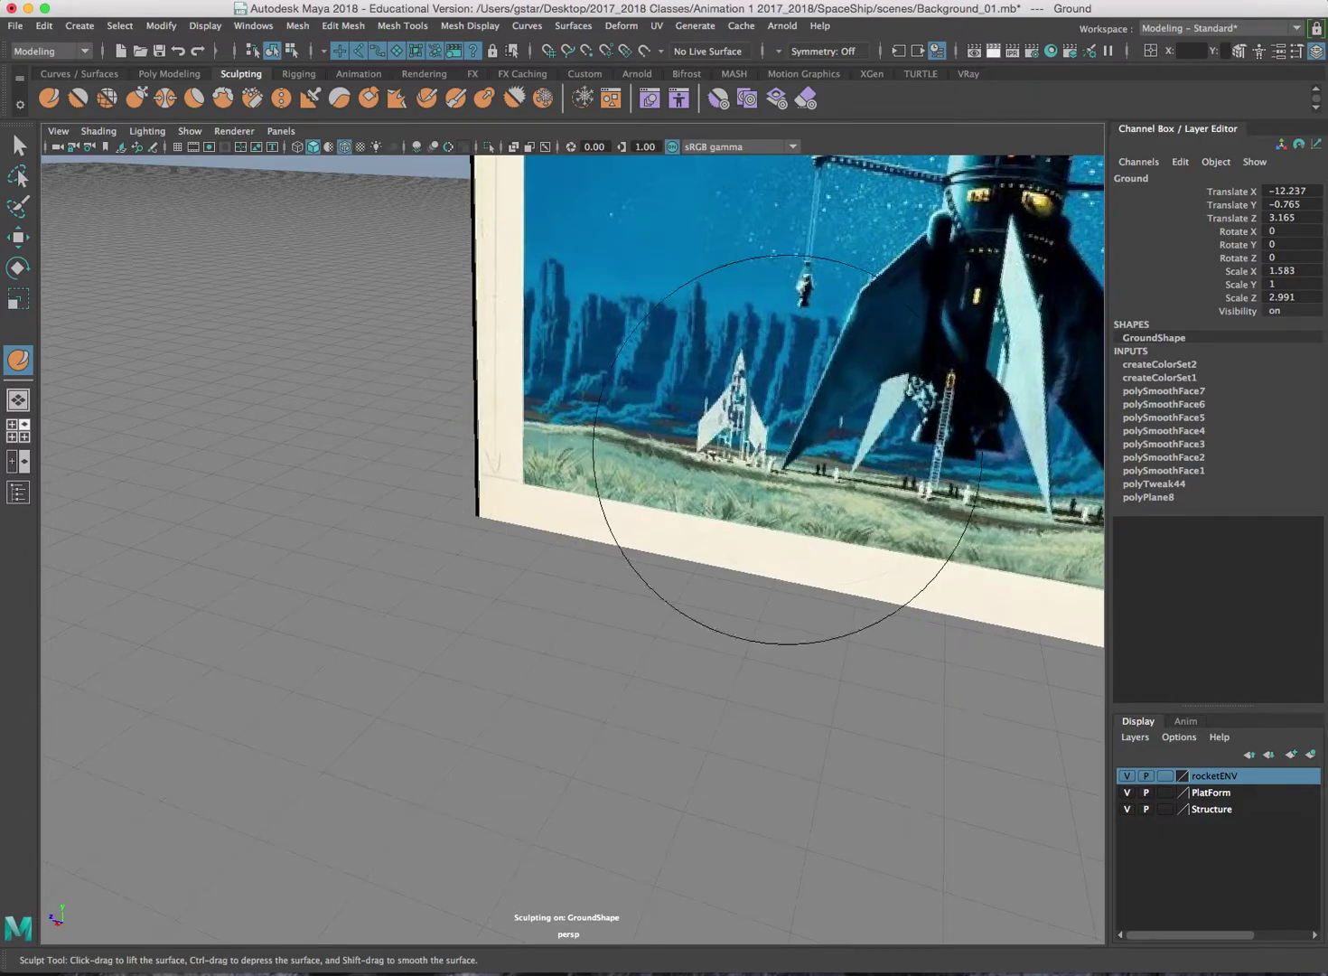
{"action": "mouse_move", "coordinate": [764, 504]}
{"action": "middle_mouse_down", "text": "alt"}
{"action": "mouse_move", "coordinate": [637, 563]}
{"action": "mouse_move", "coordinate": [640, 514]}
{"action": "mouse_move", "coordinate": [661, 507]}
{"action": "middle_mouse_up", "text": "alt"}
{"action": "left_click_drag", "start_coordinate": [660, 506], "coordinate": [645, 504], "text": "alt"}
{"action": "middle_click_drag", "start_coordinate": [645, 464], "coordinate": [580, 500], "text": "alt"}
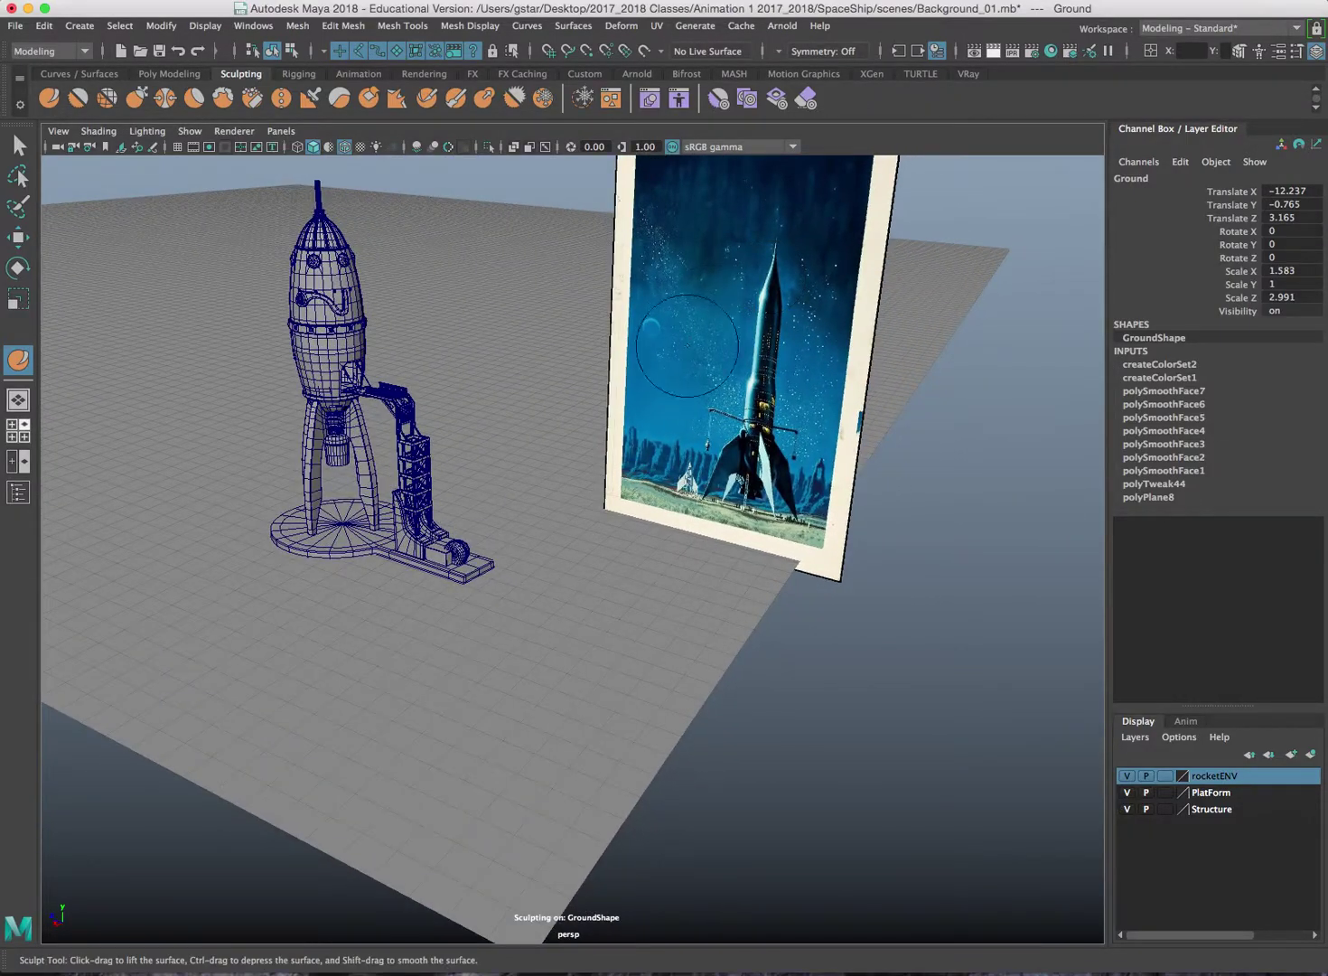
- Show the multi-view layout and widen the RocketCam view for watching the ground while sculpting
{"action": "middle_click_drag", "start_coordinate": [573, 343], "coordinate": [607, 338], "text": "alt"}
{"action": "left_click_drag", "start_coordinate": [607, 338], "coordinate": [616, 350], "text": "alt"}
{"action": "mouse_move", "coordinate": [616, 349]}
{"action": "middle_mouse_down", "text": "alt"}
{"action": "mouse_move", "coordinate": [640, 353]}
{"action": "mouse_move", "coordinate": [663, 384]}
{"action": "middle_mouse_up", "text": "alt"}
{"action": "scroll", "coordinate": [640, 353], "scroll_direction": "up", "scroll_amount": 5}
{"action": "left_click_drag", "start_coordinate": [663, 384], "coordinate": [600, 378], "text": "alt"}
{"action": "scroll", "coordinate": [594, 418], "scroll_direction": "down", "scroll_amount": 5}
{"action": "middle_click_drag", "start_coordinate": [505, 382], "coordinate": [766, 375], "text": "alt"}
{"action": "middle_click_drag", "start_coordinate": [449, 438], "coordinate": [515, 414], "text": "alt"}
{"action": "scroll", "coordinate": [493, 424], "scroll_direction": "up", "scroll_amount": 5}
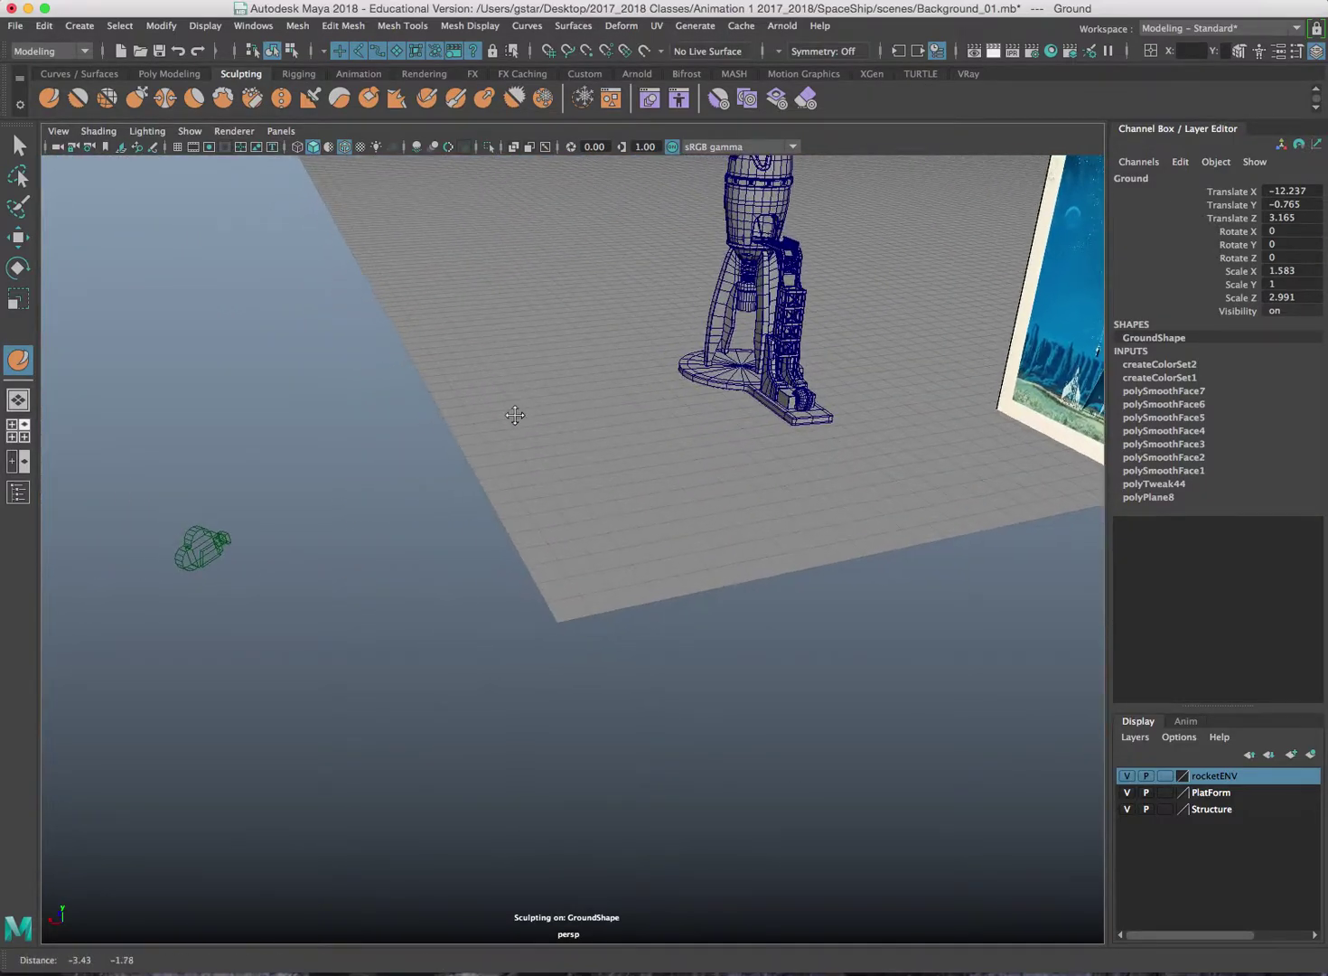
{"action": "left_click_drag", "start_coordinate": [515, 415], "coordinate": [523, 404], "text": "alt"}
{"action": "key", "text": "space"}
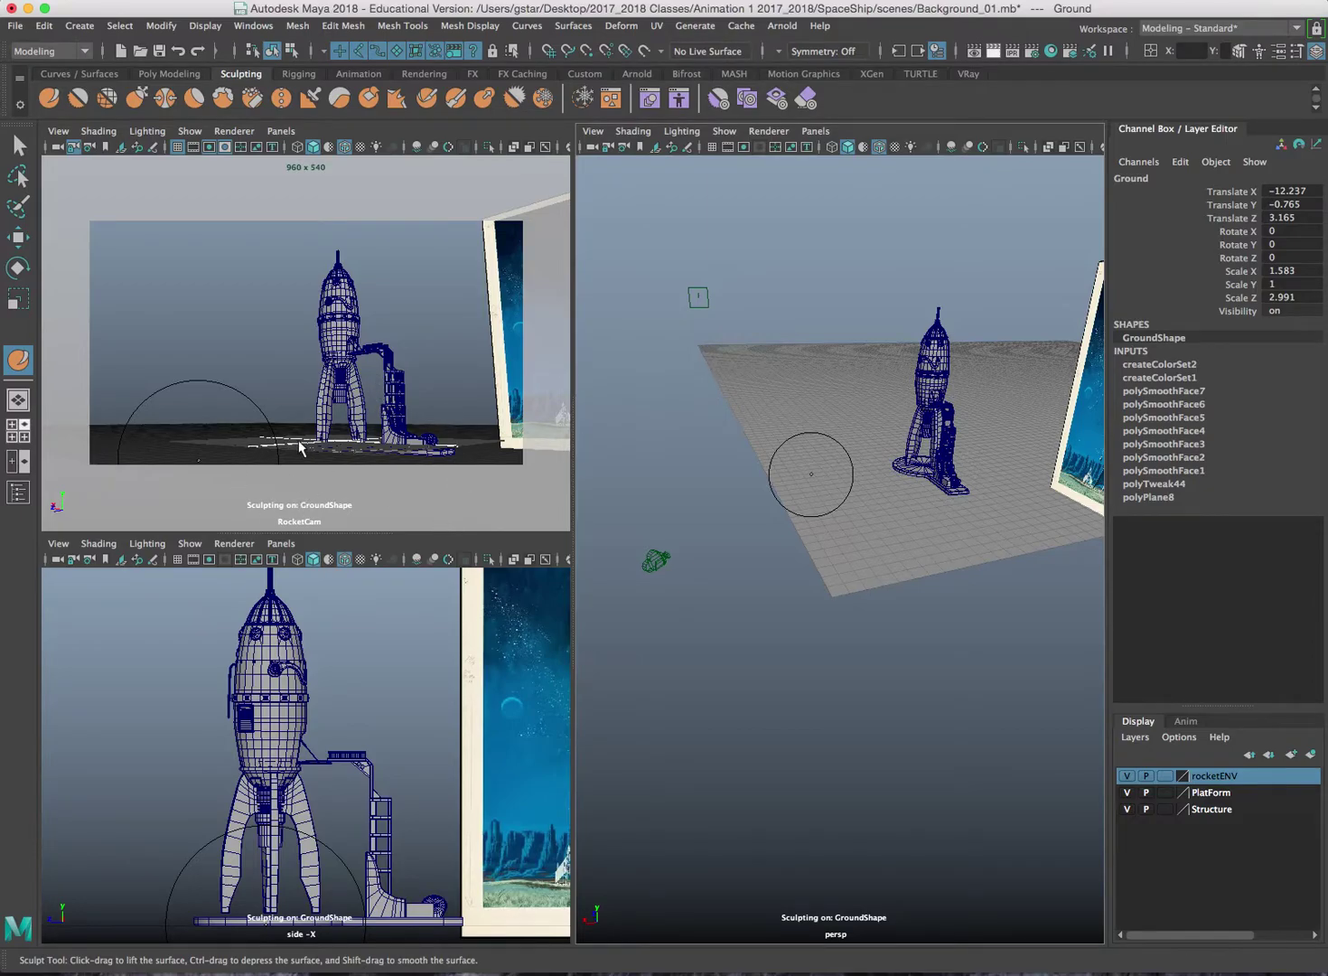
{"action": "left_click_drag", "start_coordinate": [574, 404], "coordinate": [710, 404]}
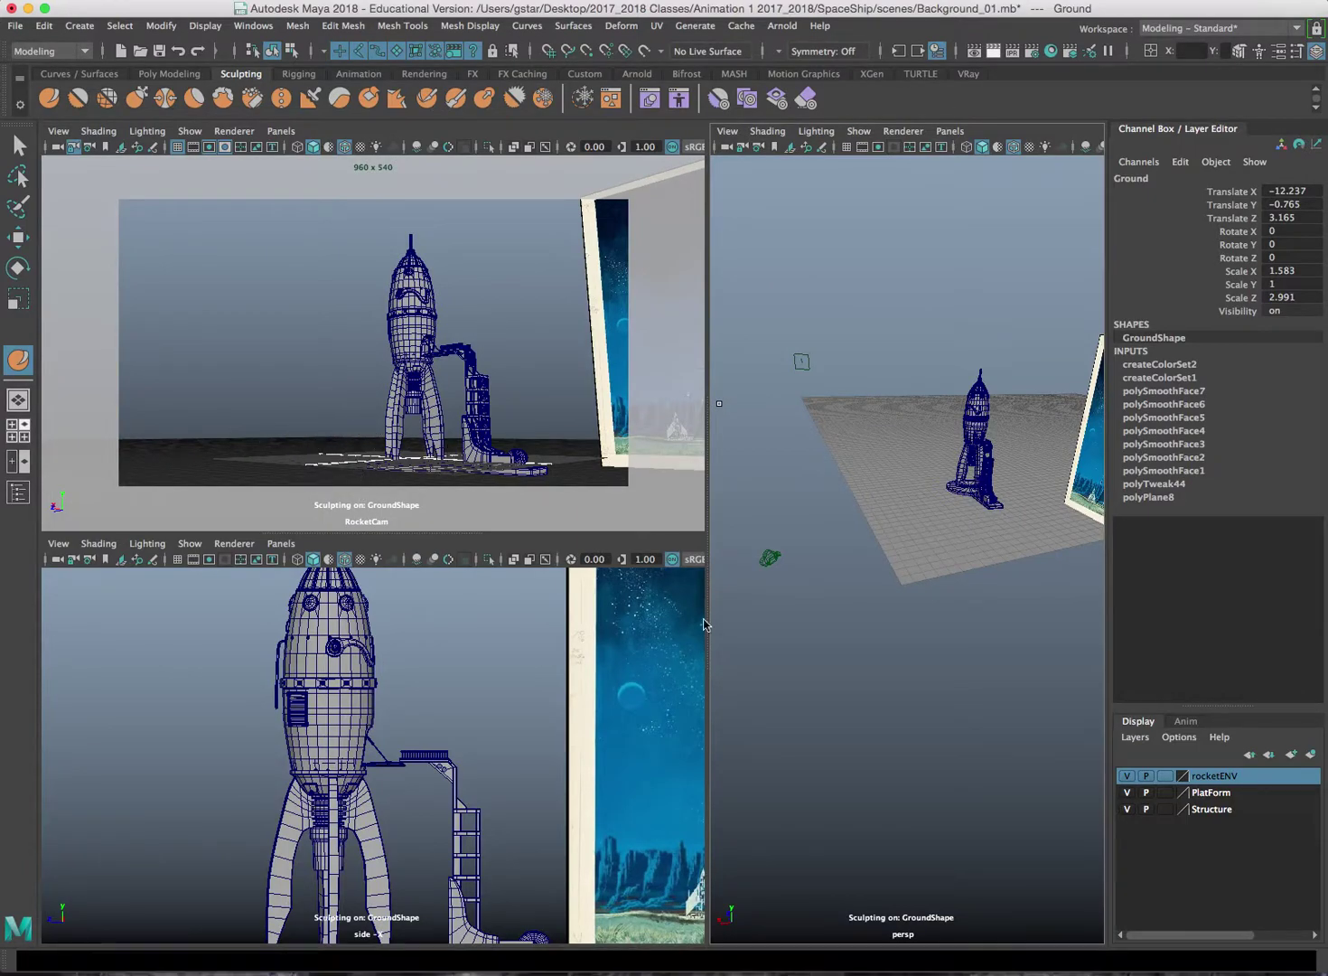
- Sculpt low mounds and a rounded hill on the ground between RocketCam and the launch platform
{"action": "scroll", "coordinate": [917, 527], "scroll_direction": "up", "scroll_amount": 5}
{"action": "middle_click_drag", "start_coordinate": [926, 524], "coordinate": [921, 565], "text": "alt"}
{"action": "scroll", "coordinate": [920, 551], "scroll_direction": "down", "scroll_amount": 5}
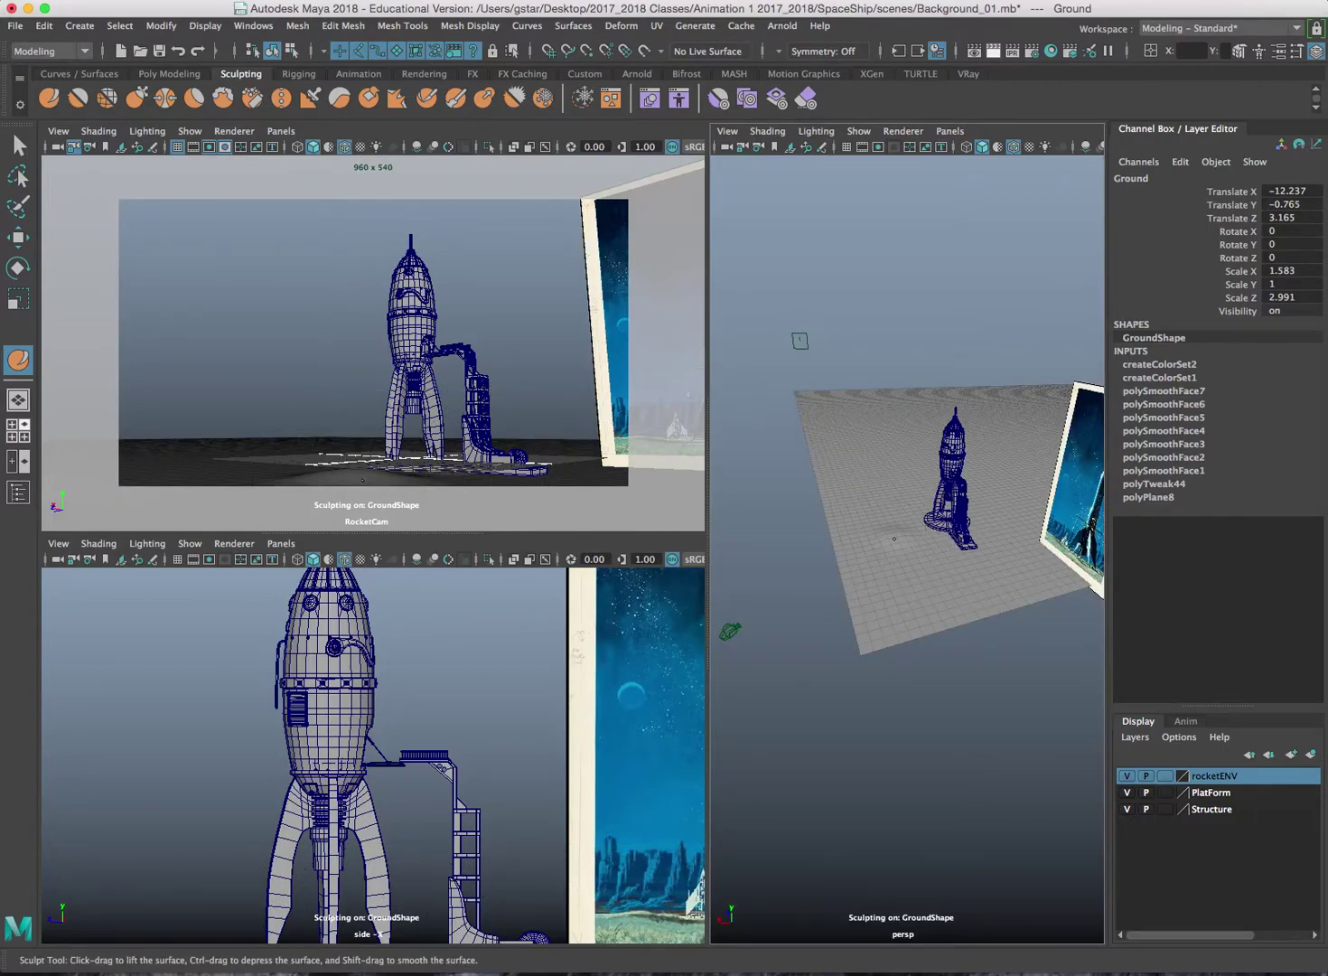
{"action": "mouse_move", "coordinate": [904, 548]}
{"action": "left_mouse_down"}
{"action": "mouse_move", "coordinate": [915, 539]}
{"action": "mouse_move", "coordinate": [883, 514]}
{"action": "mouse_move", "coordinate": [870, 529]}
{"action": "mouse_move", "coordinate": [858, 502]}
{"action": "mouse_move", "coordinate": [881, 502]}
{"action": "left_mouse_up"}
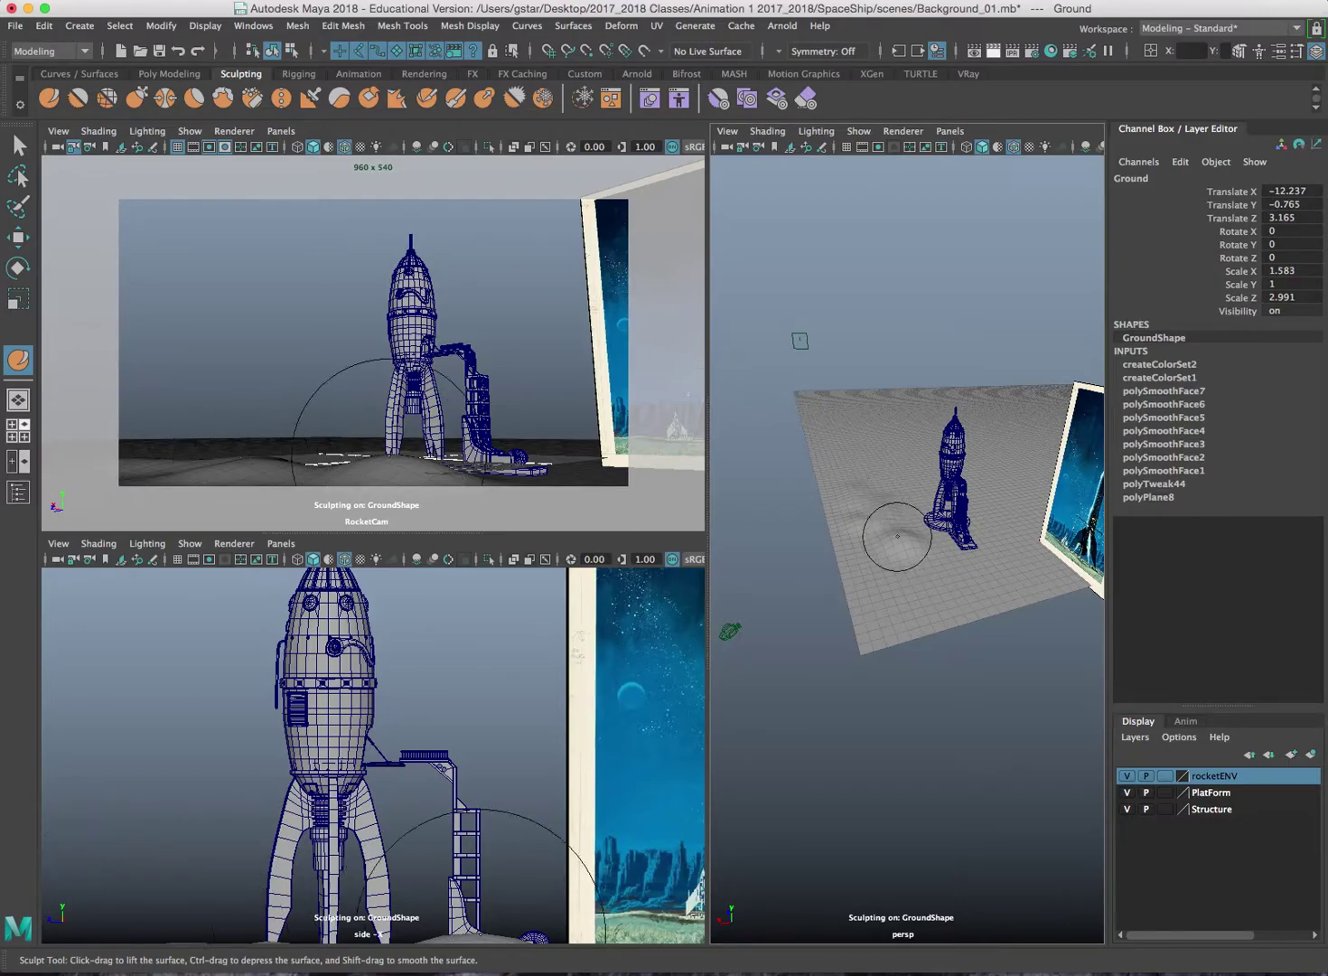
{"action": "mouse_move", "coordinate": [886, 567]}
{"action": "left_mouse_down"}
{"action": "mouse_move", "coordinate": [948, 576]}
{"action": "mouse_move", "coordinate": [881, 548]}
{"action": "mouse_move", "coordinate": [872, 527]}
{"action": "left_mouse_up"}
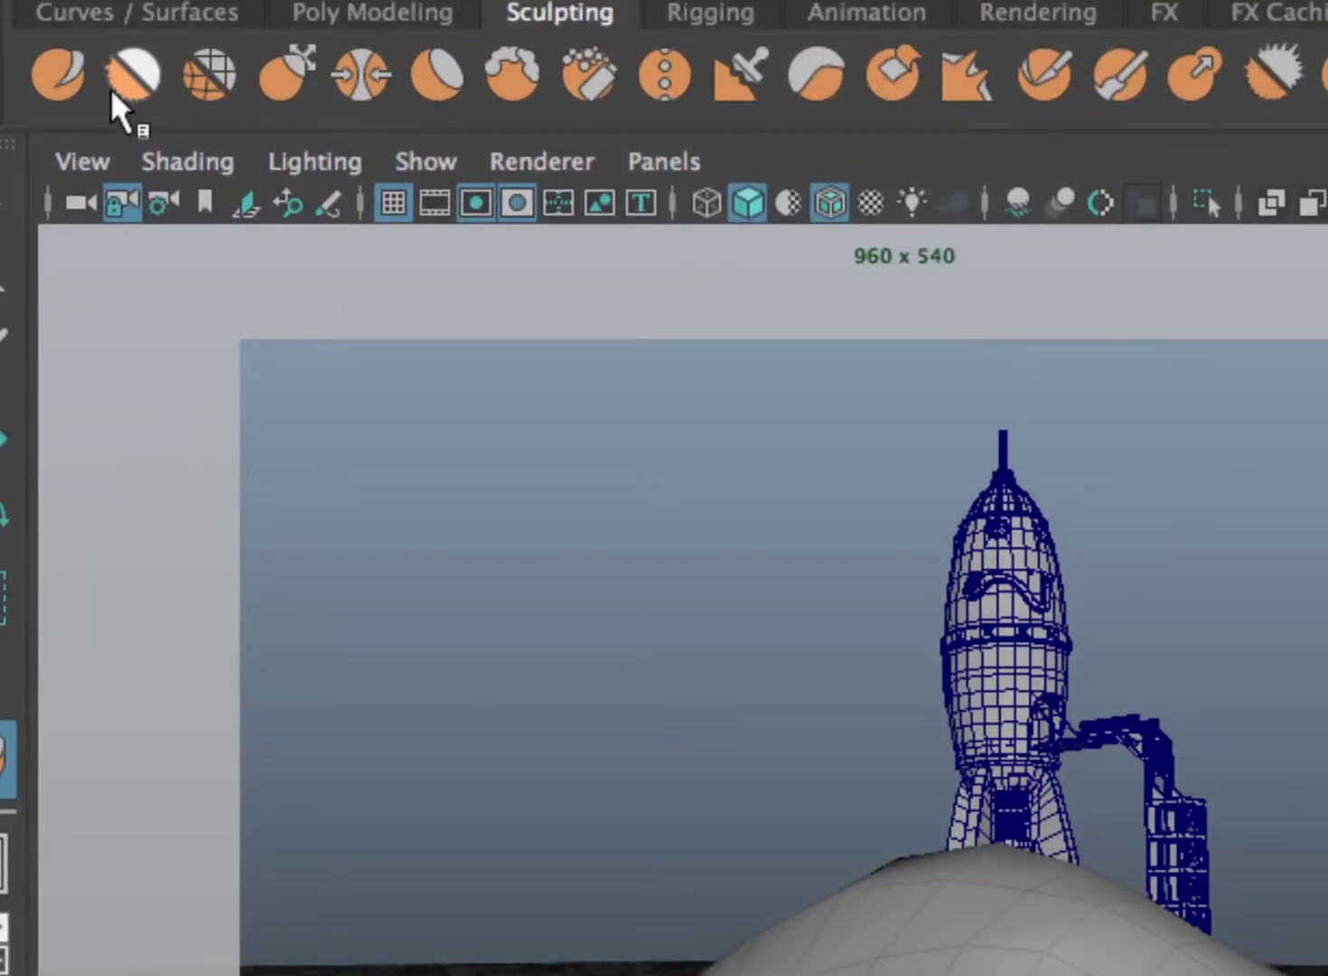
- Flatten and soften the sculpted hill with the Smooth Tool in an enlarged perspective view
{"action": "left_click", "coordinate": [121, 83]}
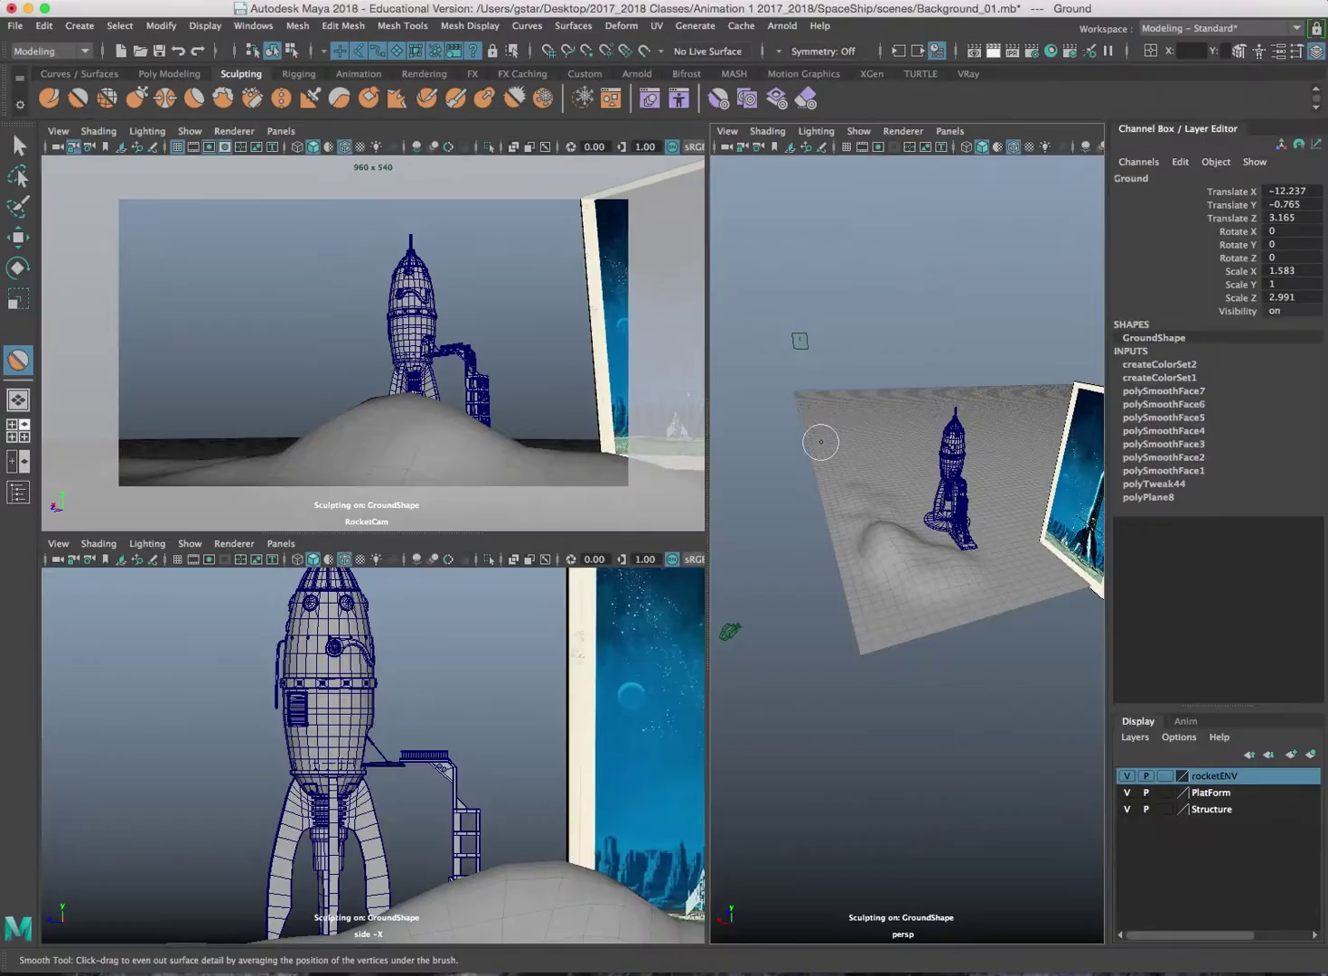
{"action": "key", "text": "space"}
{"action": "scroll", "coordinate": [679, 533], "scroll_direction": "up", "scroll_amount": 5}
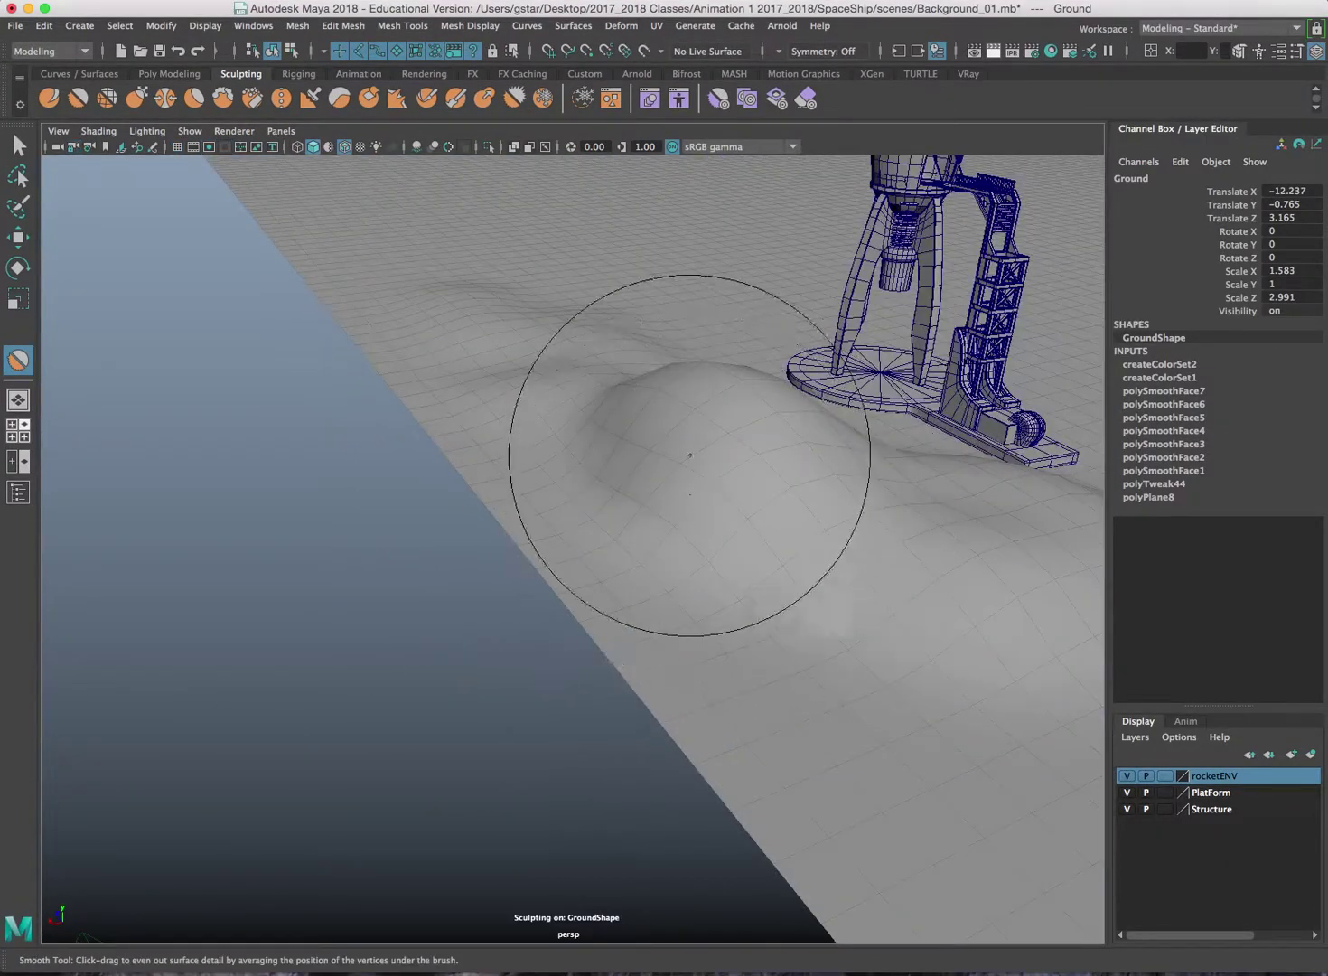
{"action": "mouse_move", "coordinate": [689, 455]}
{"action": "left_mouse_down"}
{"action": "mouse_move", "coordinate": [694, 398]}
{"action": "mouse_move", "coordinate": [673, 392]}
{"action": "left_mouse_up"}
{"action": "left_click_drag", "start_coordinate": [667, 389], "coordinate": [654, 389]}
{"action": "left_click_drag", "start_coordinate": [651, 389], "coordinate": [804, 412]}
{"action": "left_click_drag", "start_coordinate": [711, 415], "coordinate": [669, 380]}
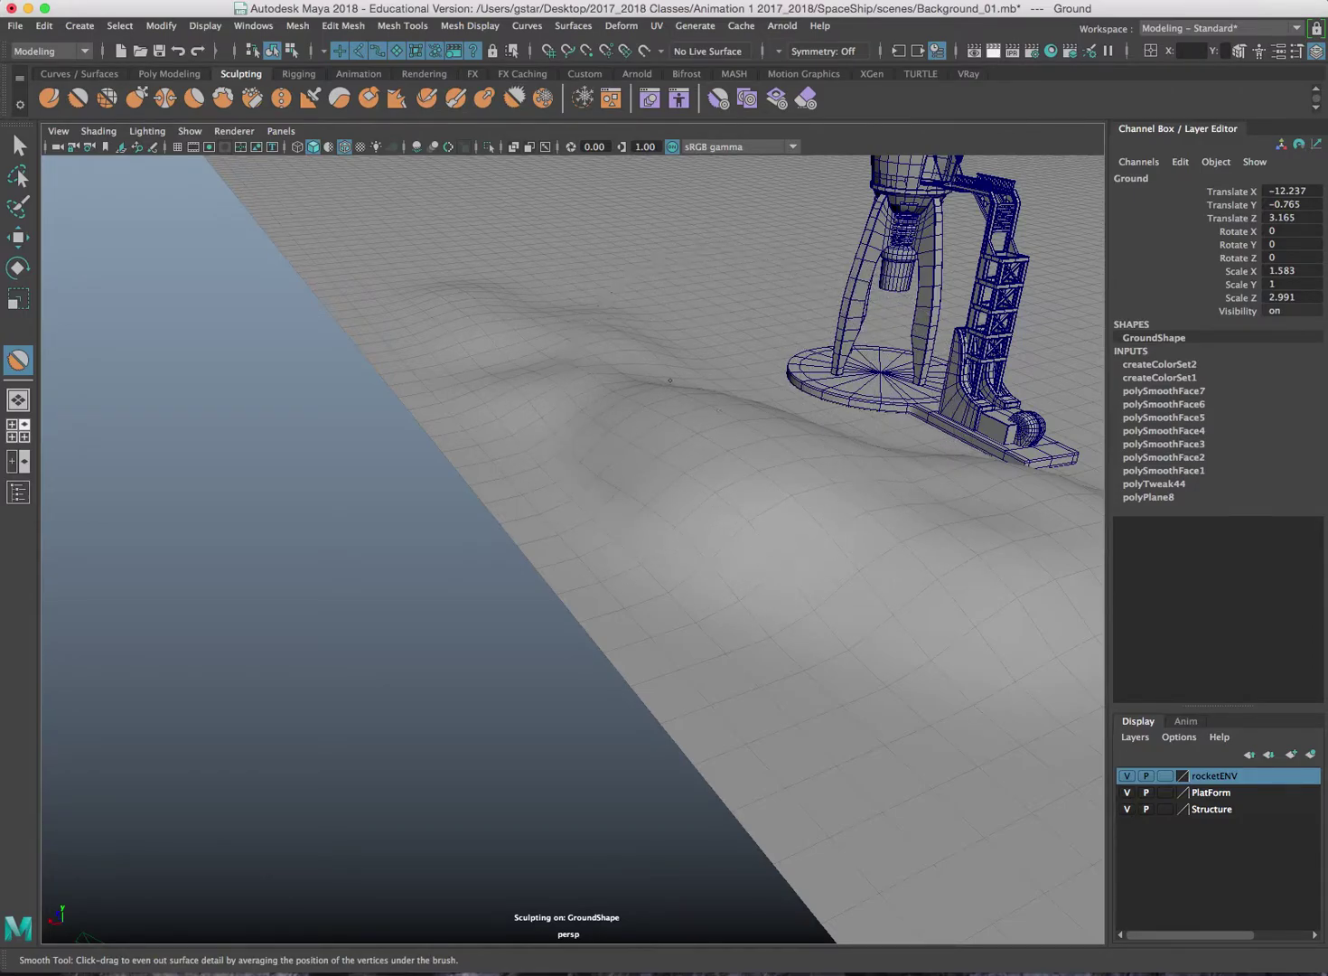
- Return to the multi-view layout and smooth the foreground hill lower, judging its height in RocketCam
{"action": "left_click_drag", "start_coordinate": [609, 319], "coordinate": [596, 365], "text": "alt"}
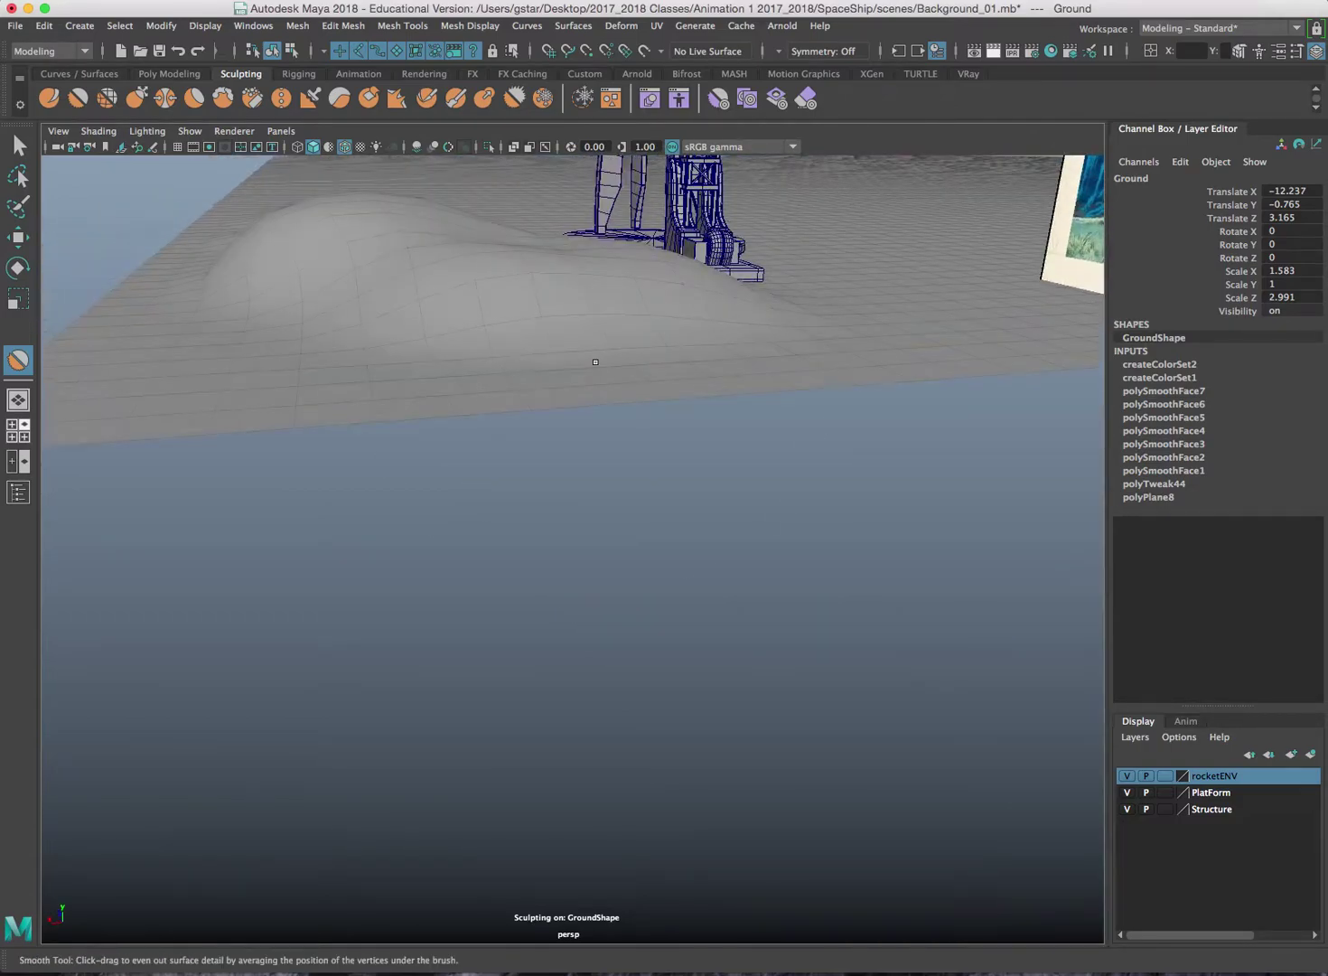
{"action": "middle_click_drag", "start_coordinate": [583, 357], "coordinate": [620, 419], "text": "alt"}
{"action": "key", "text": "space"}
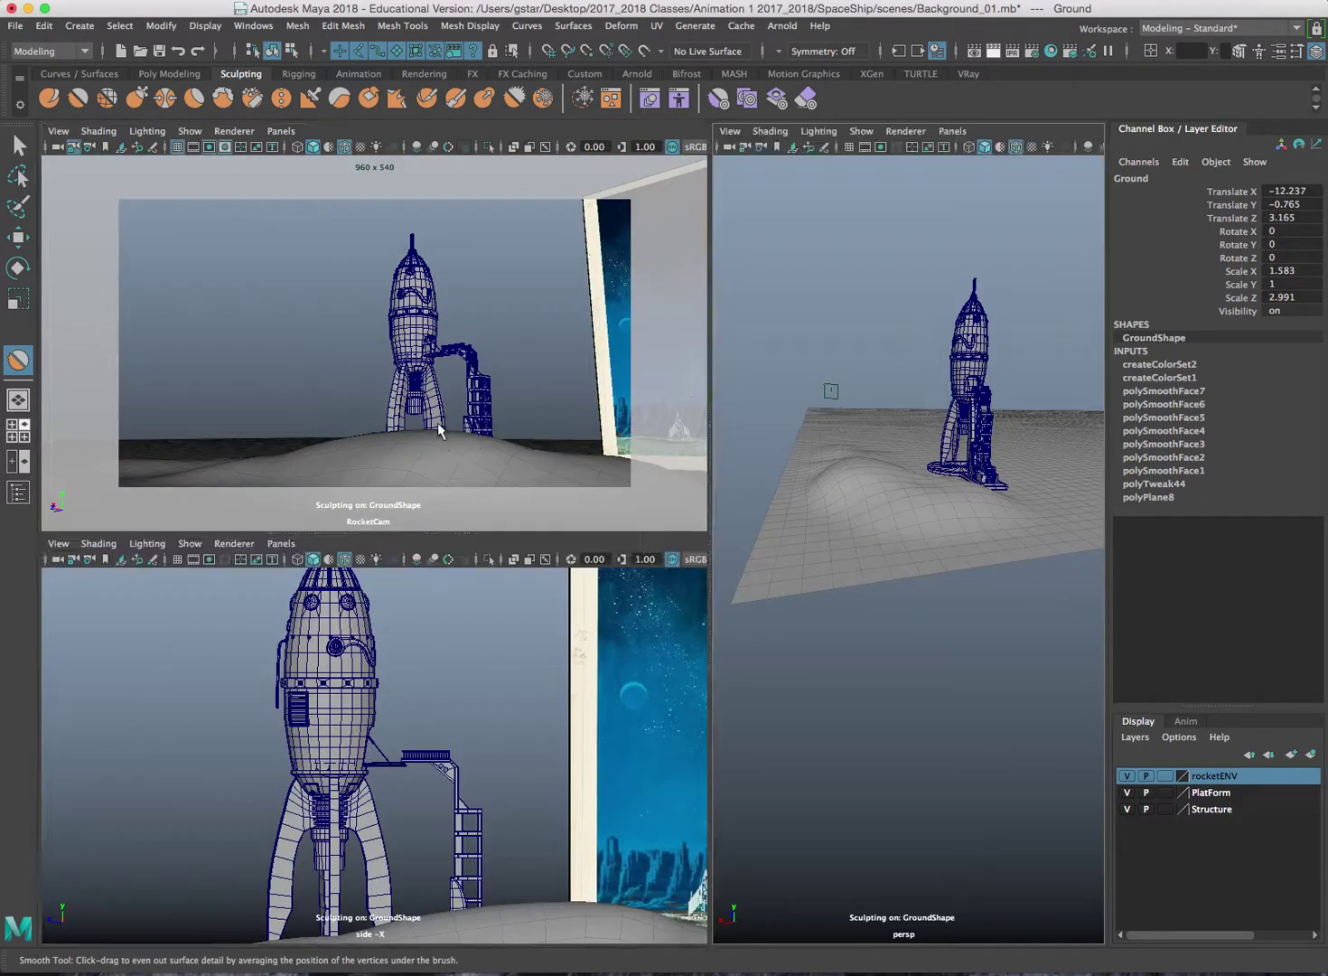
{"action": "mouse_move", "coordinate": [839, 496]}
{"action": "left_mouse_down"}
{"action": "mouse_move", "coordinate": [883, 459]}
{"action": "mouse_move", "coordinate": [834, 466]}
{"action": "mouse_move", "coordinate": [862, 459]}
{"action": "mouse_move", "coordinate": [890, 483]}
{"action": "mouse_move", "coordinate": [879, 472]}
{"action": "left_mouse_up"}
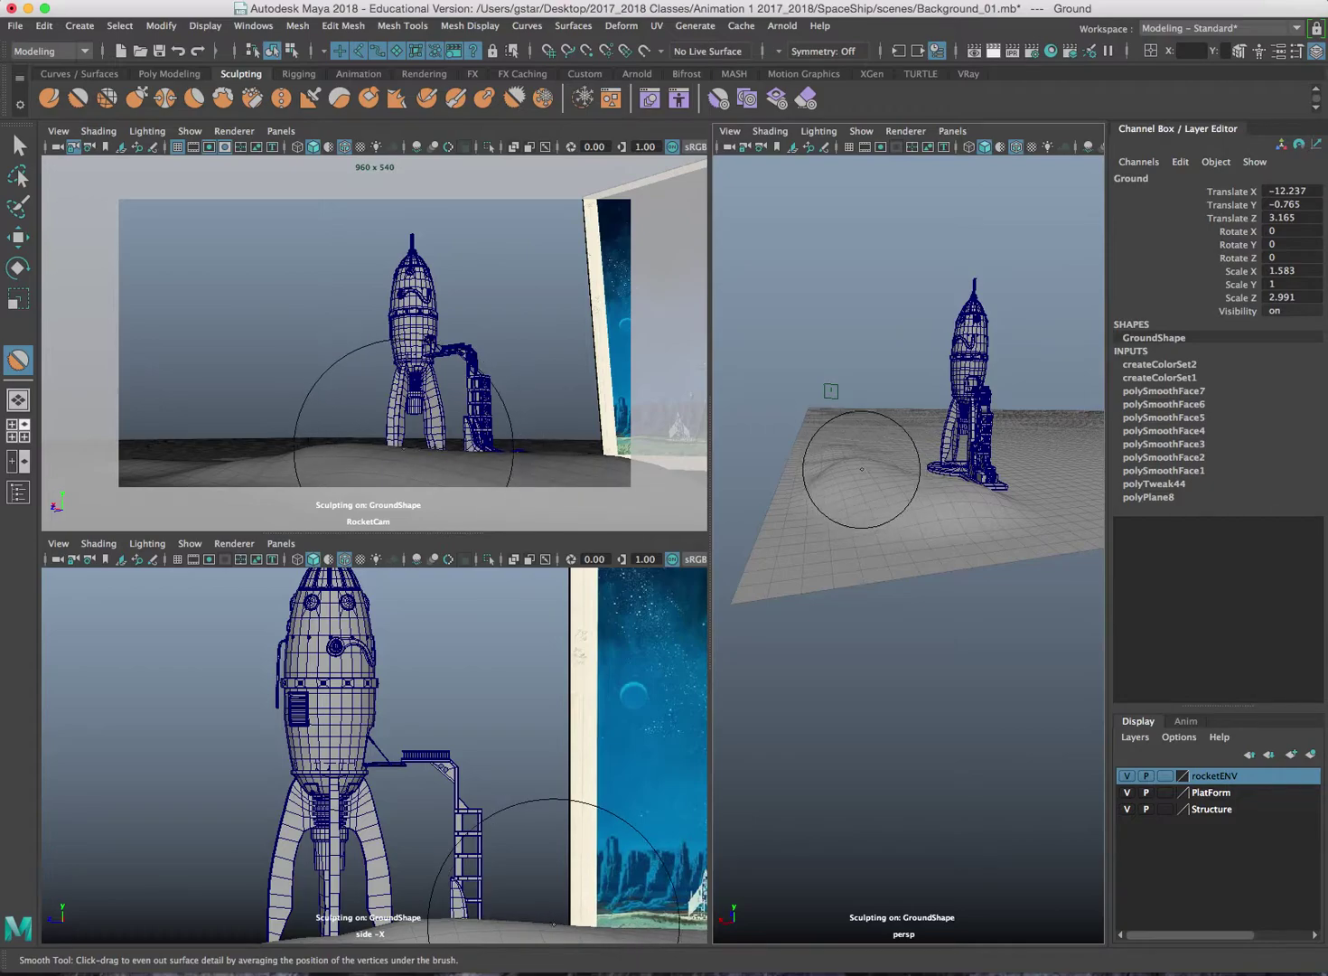
- Adjust the Smooth brush strength and even out the remaining mound in front of the launch platform
{"action": "key", "text": "m"}
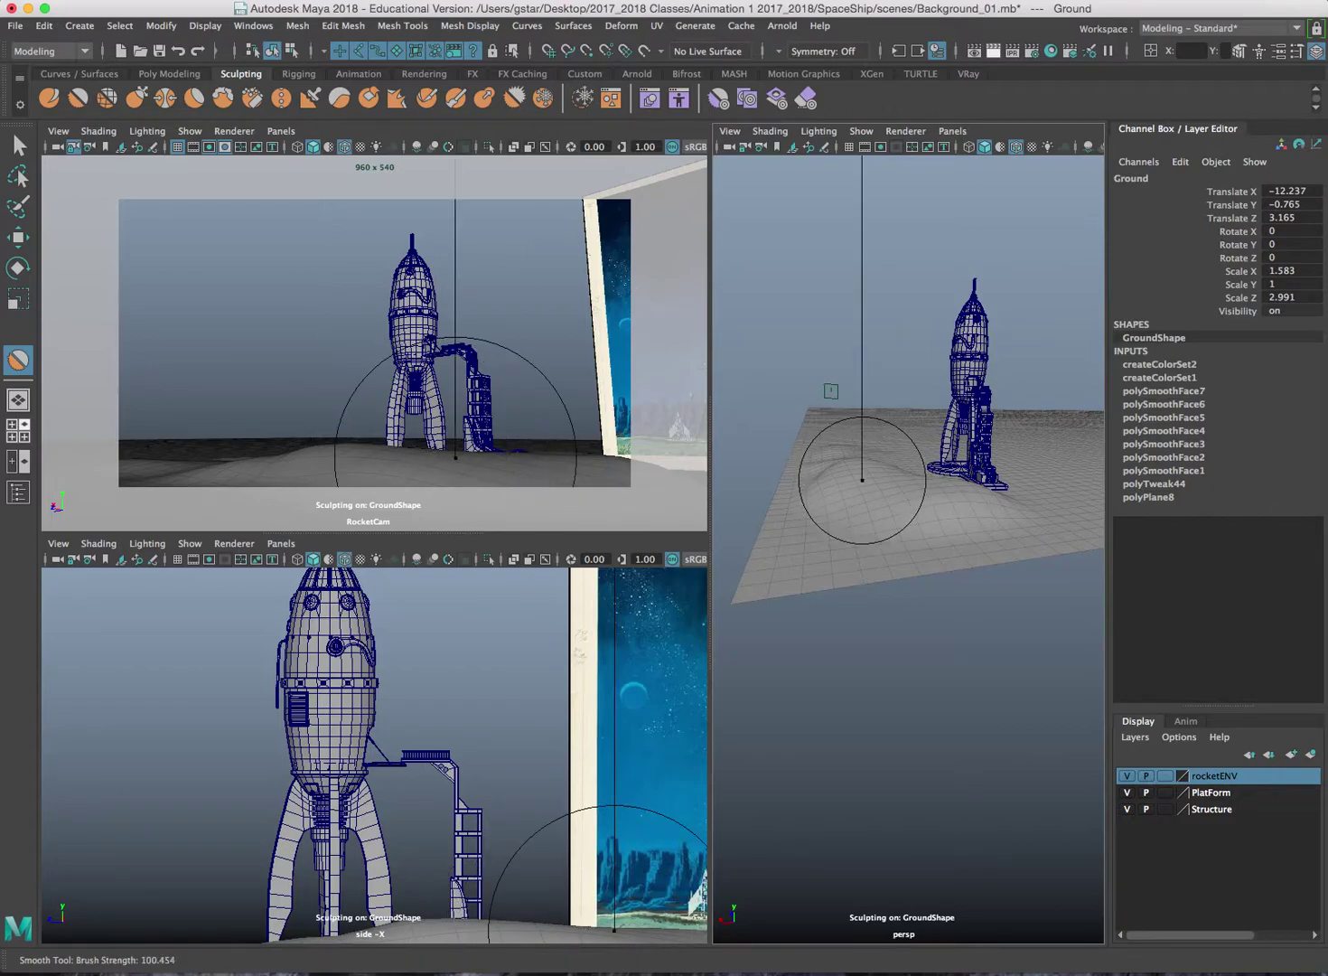
{"action": "left_click_drag", "start_coordinate": [862, 480], "coordinate": [863, 465]}
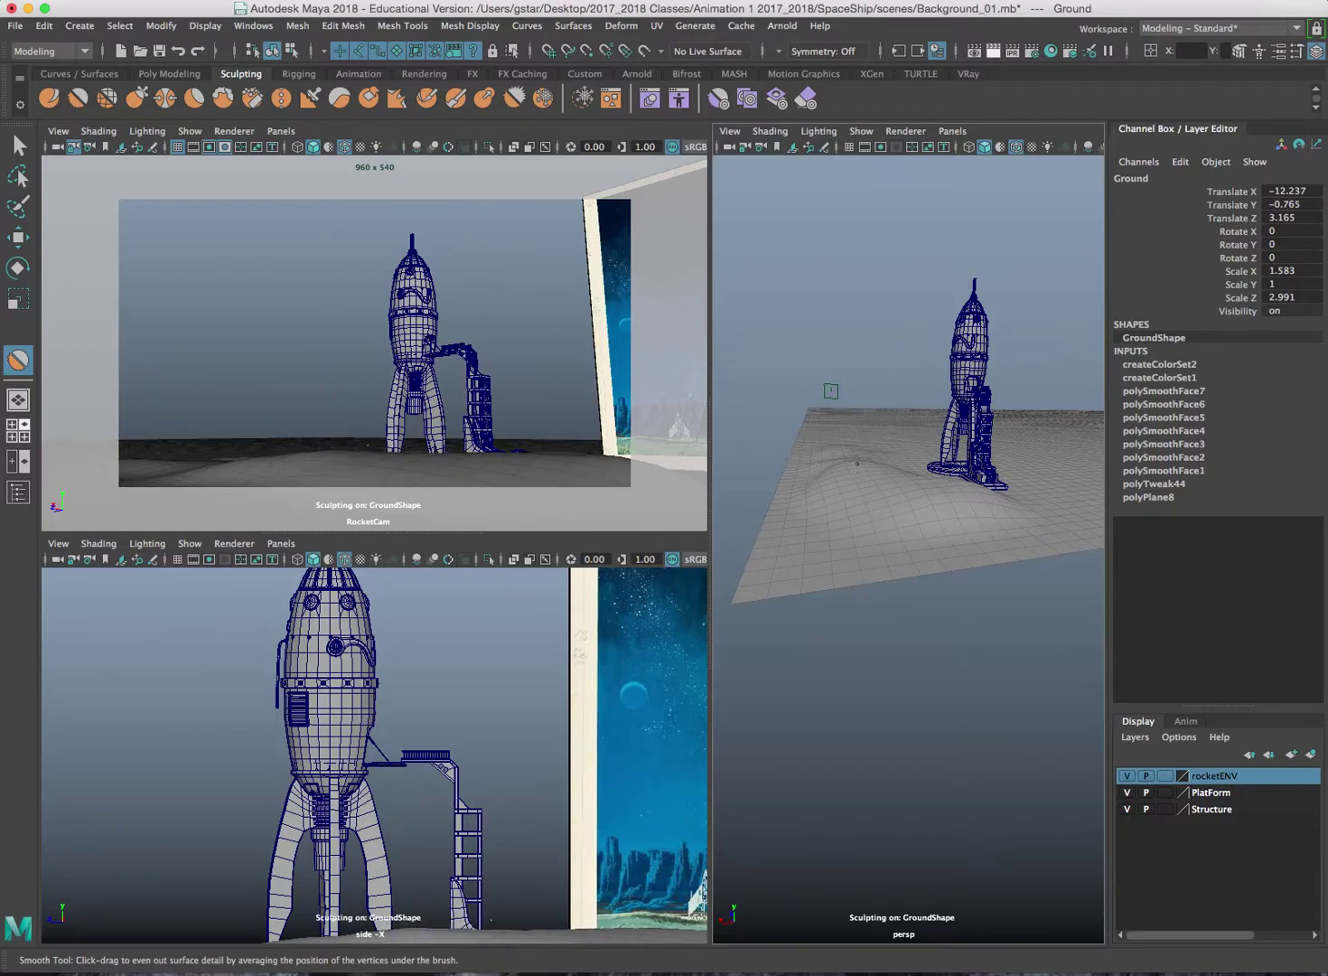
{"action": "left_click_drag", "start_coordinate": [880, 466], "coordinate": [890, 471]}
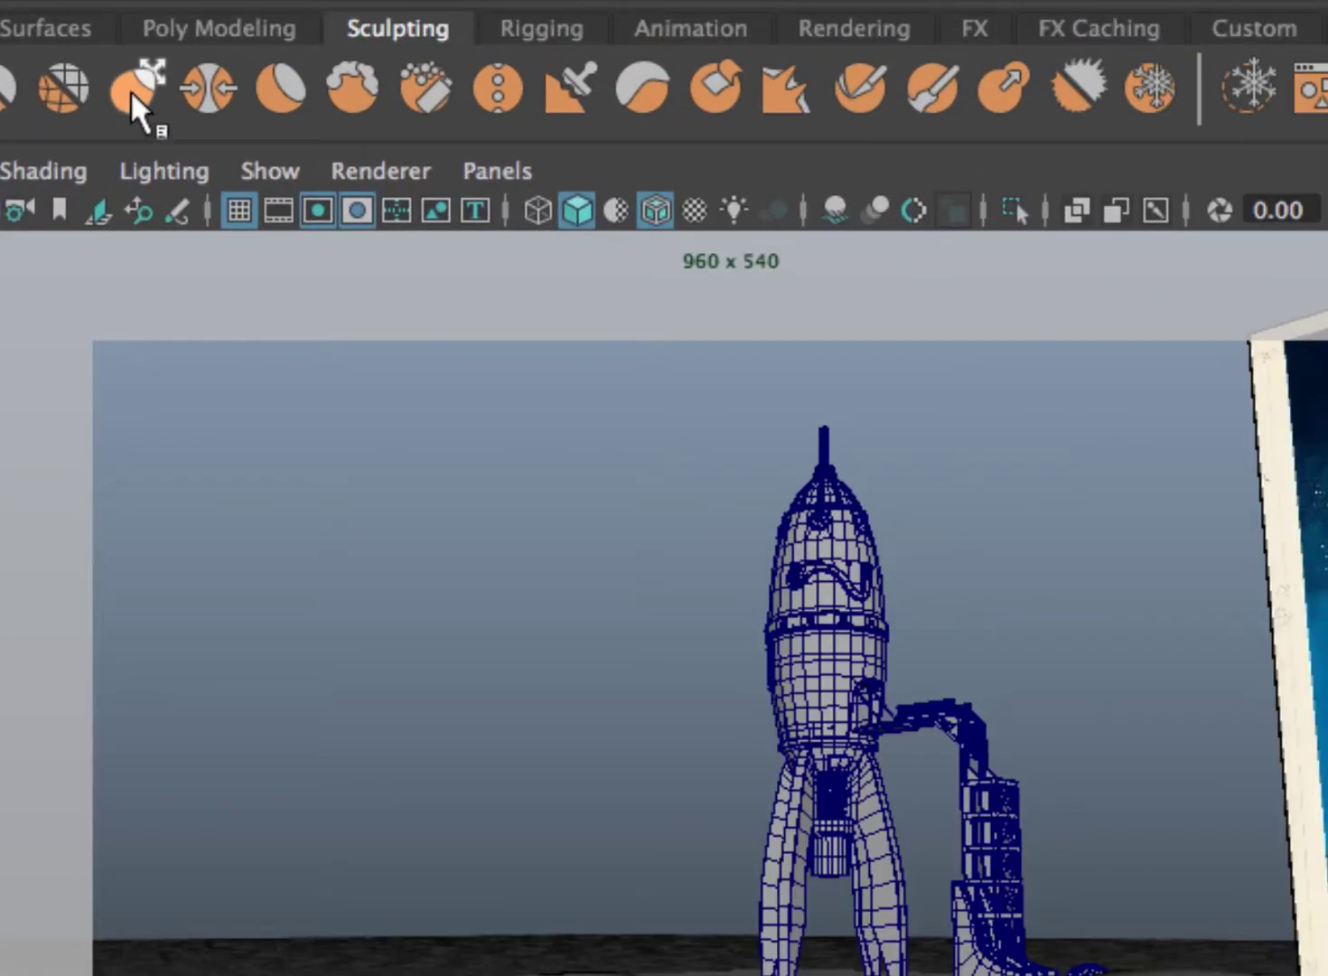
- Pull up a low rise on the open foreground ground with the Grab Tool, judging its shape in RocketCam
{"action": "left_click", "coordinate": [130, 90]}
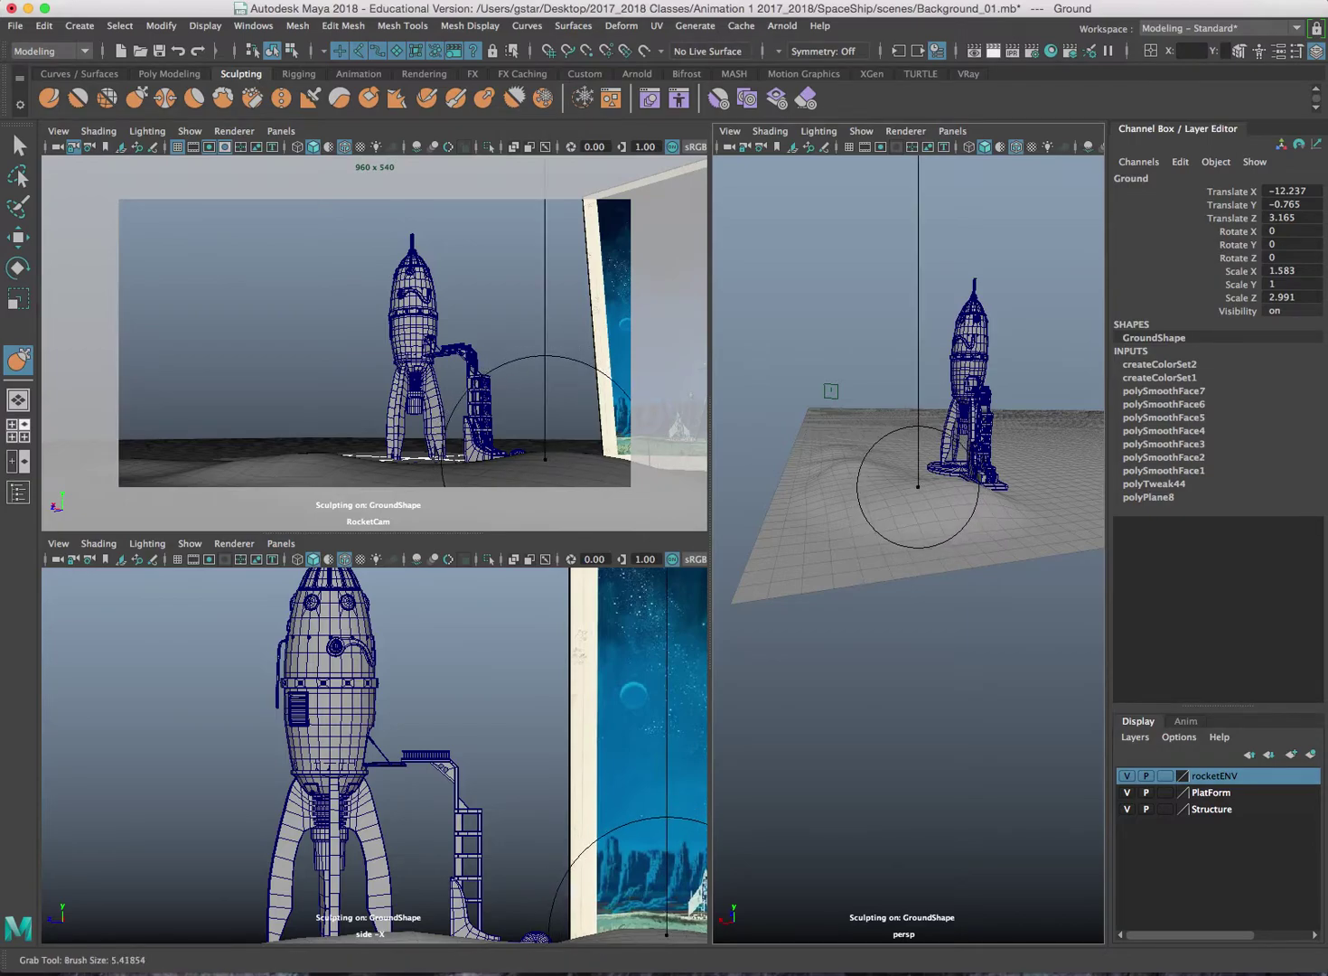
{"action": "left_click_drag", "start_coordinate": [887, 497], "coordinate": [902, 492], "text": "alt"}
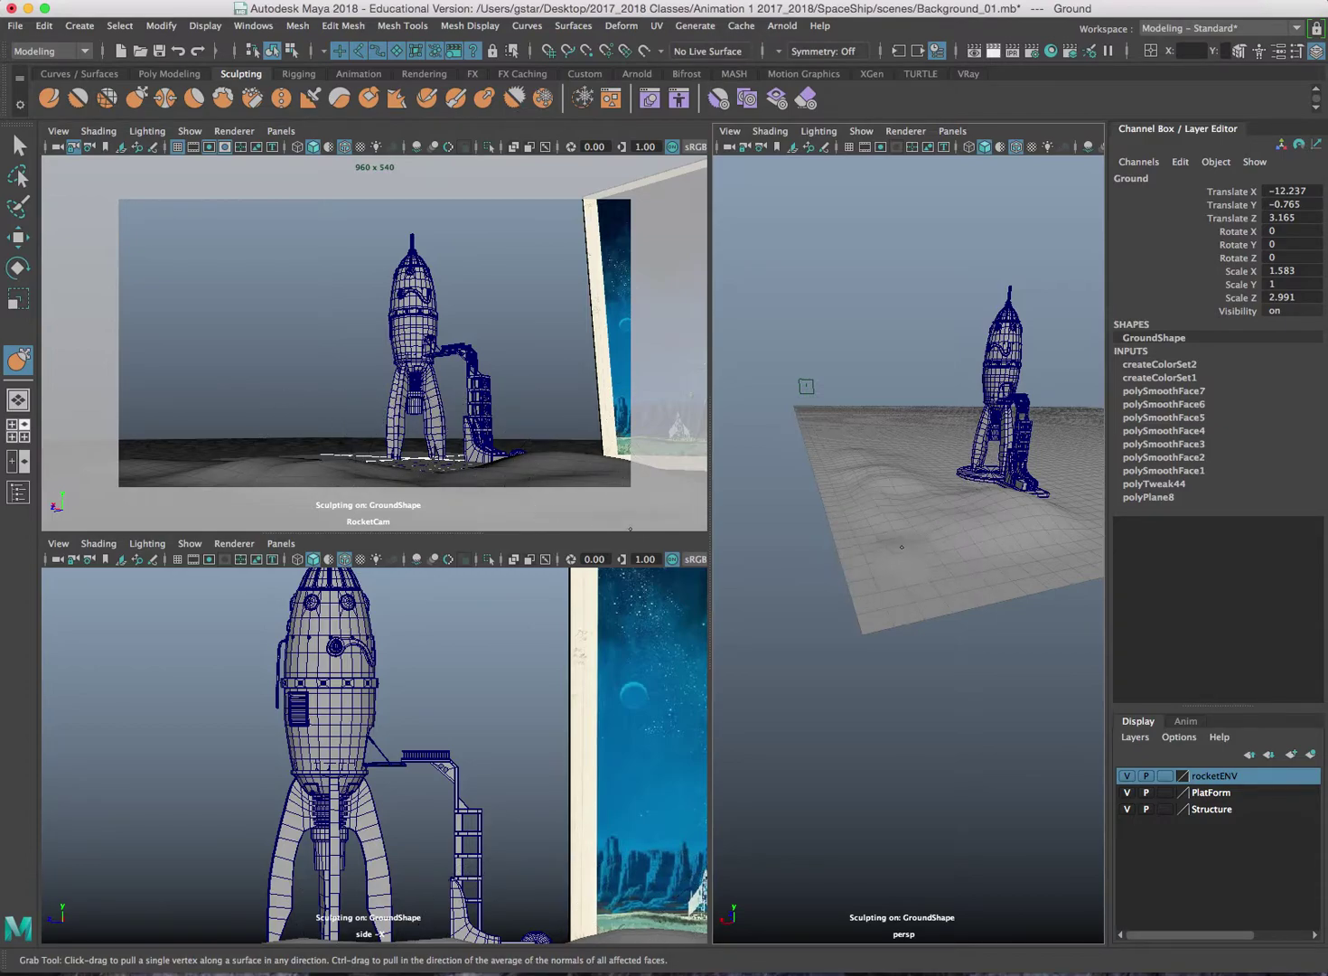
{"action": "mouse_move", "coordinate": [902, 547]}
{"action": "left_mouse_down"}
{"action": "mouse_move", "coordinate": [890, 442]}
{"action": "mouse_move", "coordinate": [904, 533]}
{"action": "mouse_move", "coordinate": [899, 513]}
{"action": "left_mouse_up"}
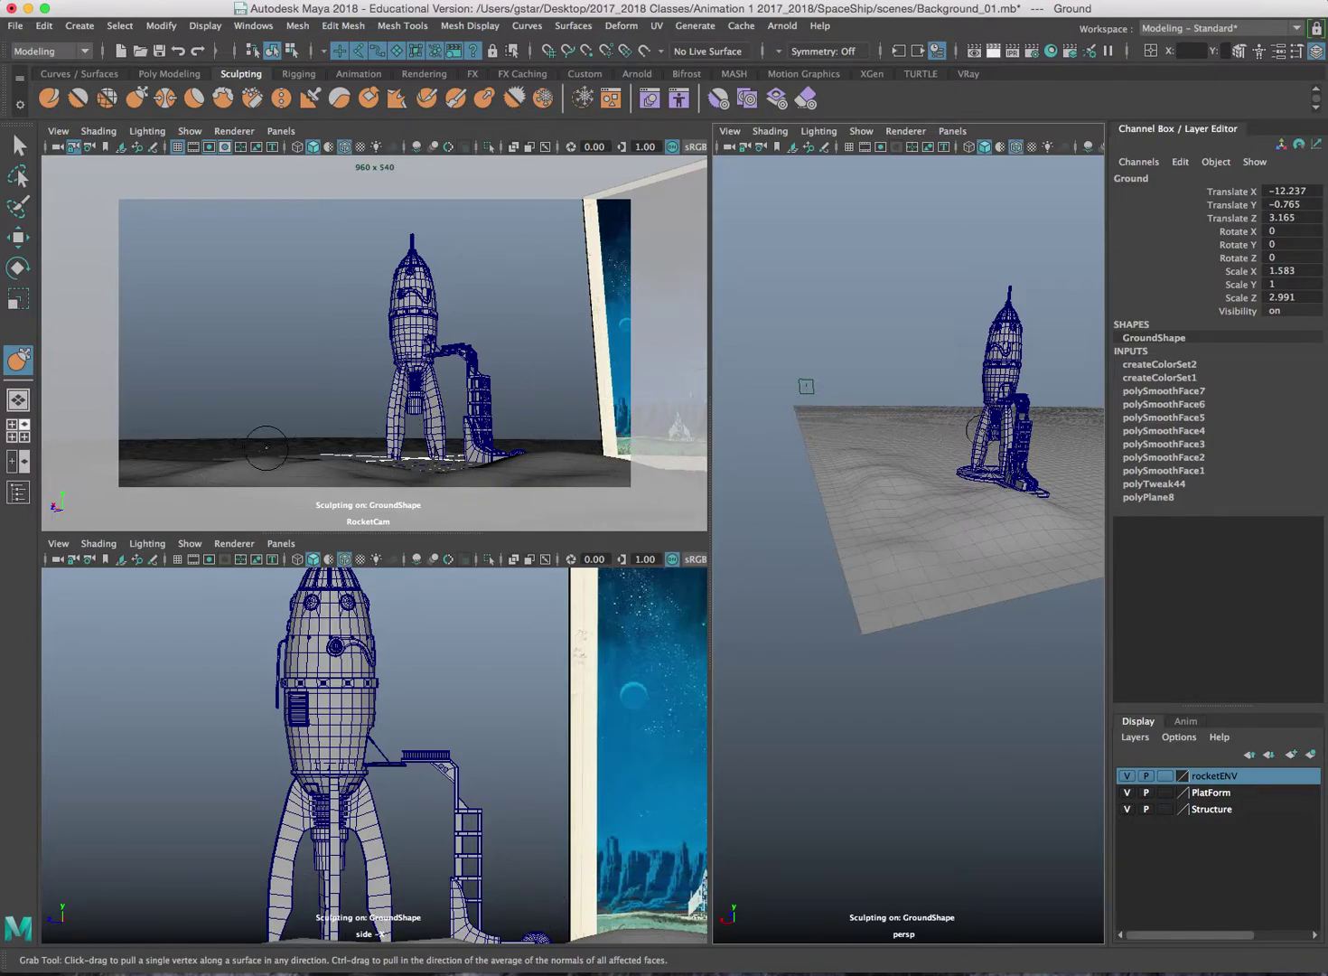
- Hide the Channel Box, widen the perspective view, and frame the flat ground behind the rocket
{"action": "left_click_drag", "start_coordinate": [806, 386], "coordinate": [951, 444], "text": "alt"}
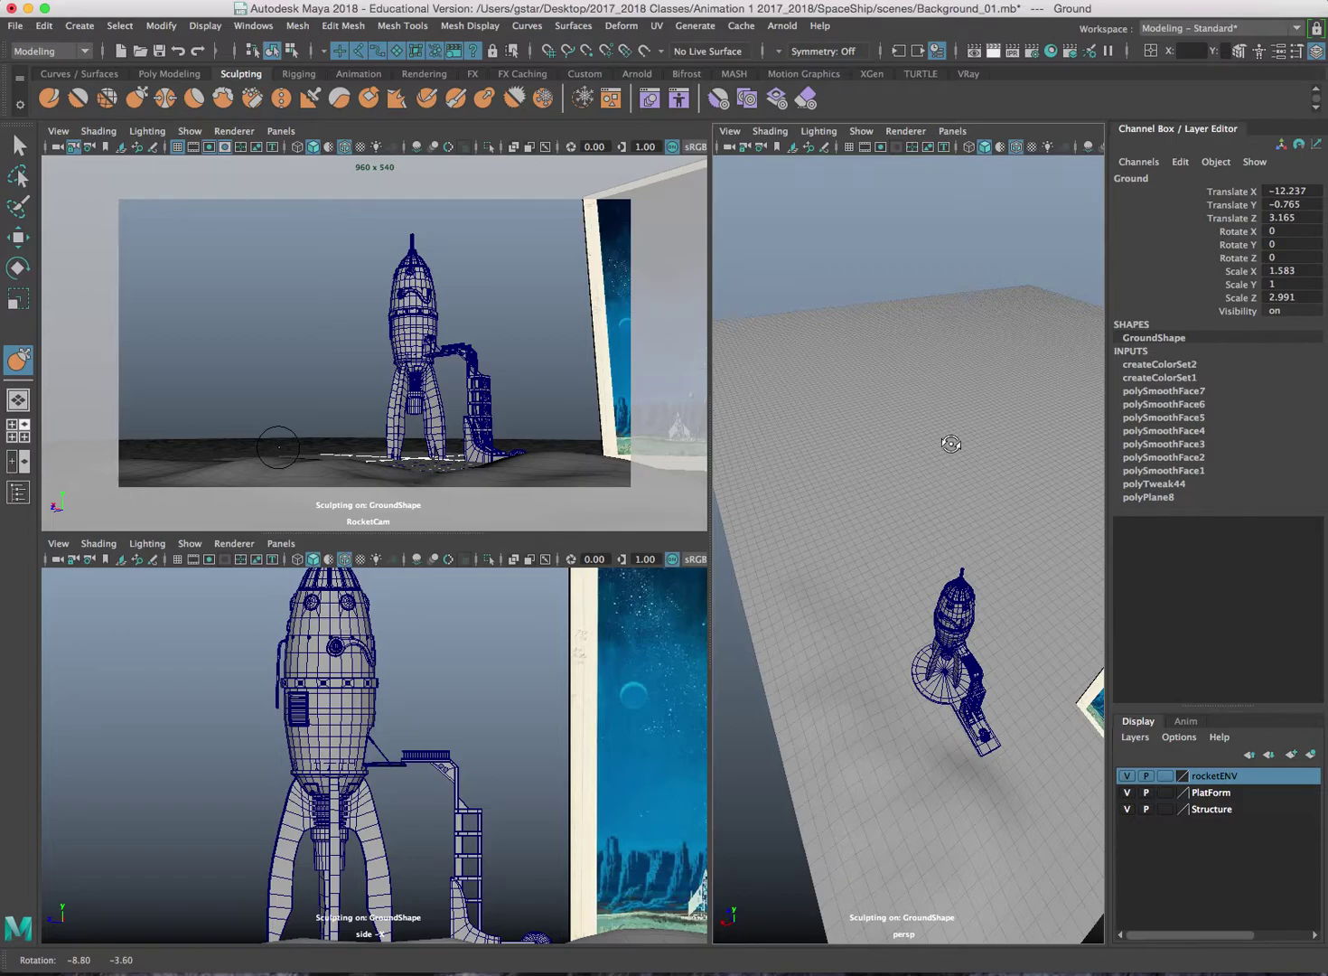
{"action": "mouse_move", "coordinate": [937, 537]}
{"action": "middle_mouse_down", "text": "alt"}
{"action": "mouse_move", "coordinate": [957, 486]}
{"action": "mouse_move", "coordinate": [930, 483]}
{"action": "mouse_move", "coordinate": [935, 504]}
{"action": "mouse_move", "coordinate": [844, 494]}
{"action": "middle_mouse_up", "text": "alt"}
{"action": "left_click_drag", "start_coordinate": [711, 406], "coordinate": [673, 397]}
{"action": "left_click_drag", "start_coordinate": [773, 436], "coordinate": [1070, 305], "text": "alt"}
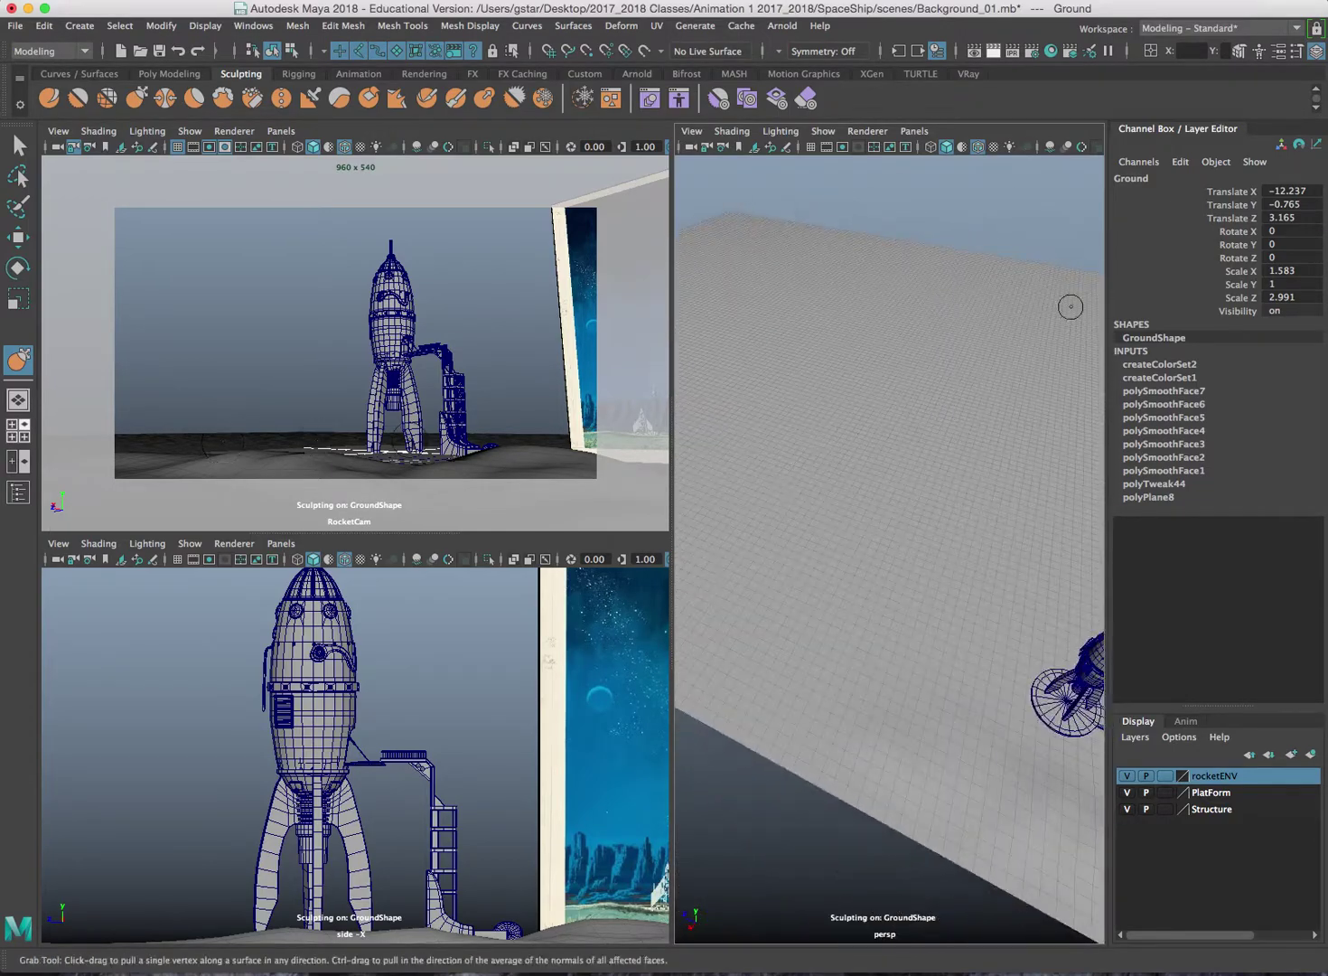
{"action": "left_click", "coordinate": [1317, 54]}
{"action": "middle_click_drag", "start_coordinate": [1120, 305], "coordinate": [1052, 305], "text": "alt"}
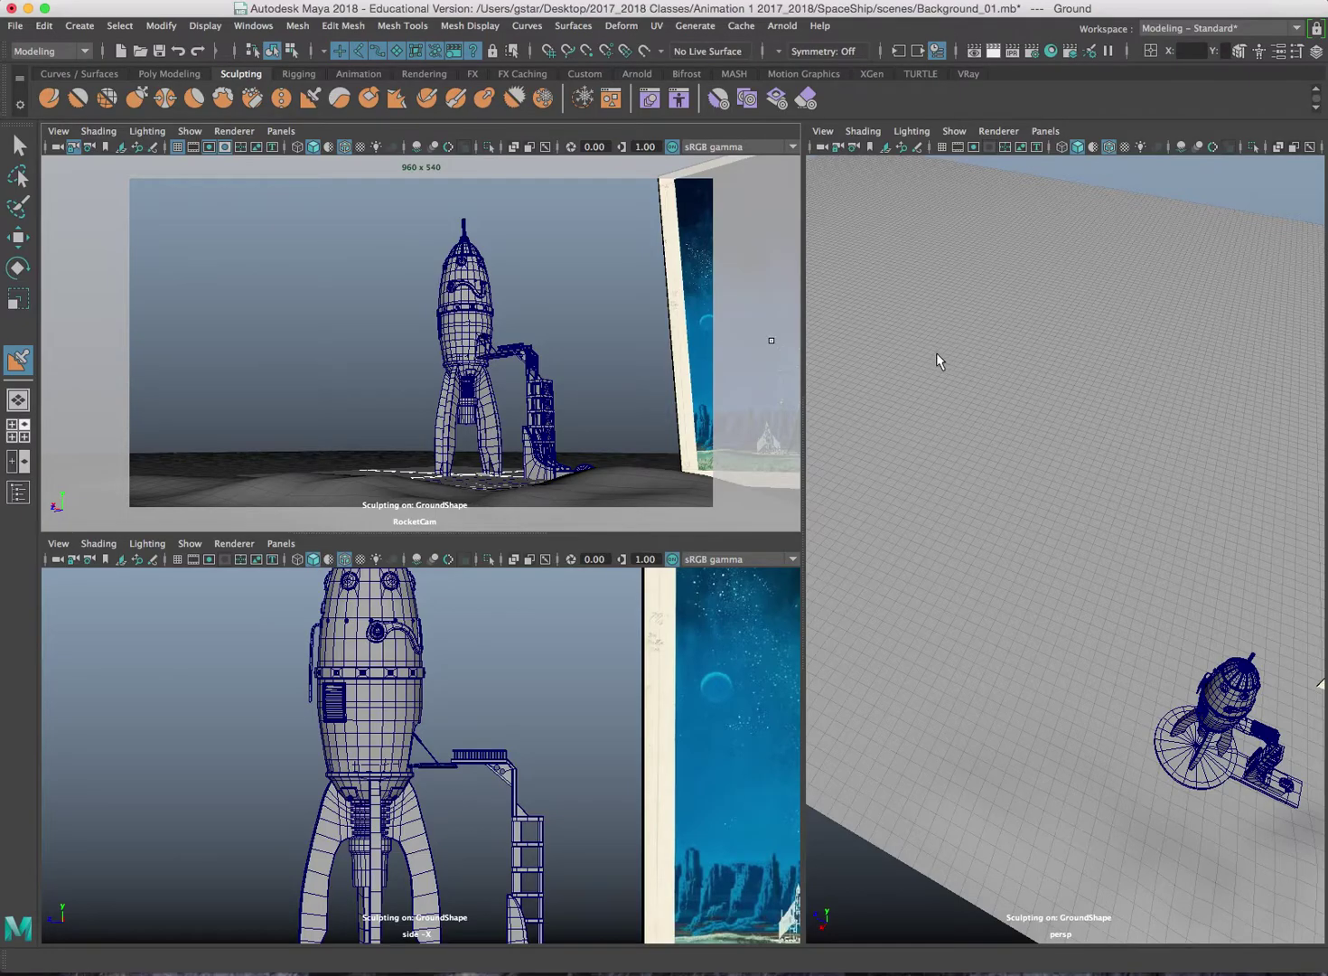
- Try imprinting a cluster of tall rocky peaks behind the rocket with the Imprint Tool
{"action": "mouse_move", "coordinate": [937, 360]}
{"action": "left_mouse_down", "text": "alt"}
{"action": "mouse_move", "coordinate": [942, 388]}
{"action": "mouse_move", "coordinate": [902, 410]}
{"action": "mouse_move", "coordinate": [1016, 432]}
{"action": "mouse_move", "coordinate": [1028, 424]}
{"action": "mouse_move", "coordinate": [993, 422]}
{"action": "mouse_move", "coordinate": [1056, 422]}
{"action": "left_mouse_up", "text": "alt"}
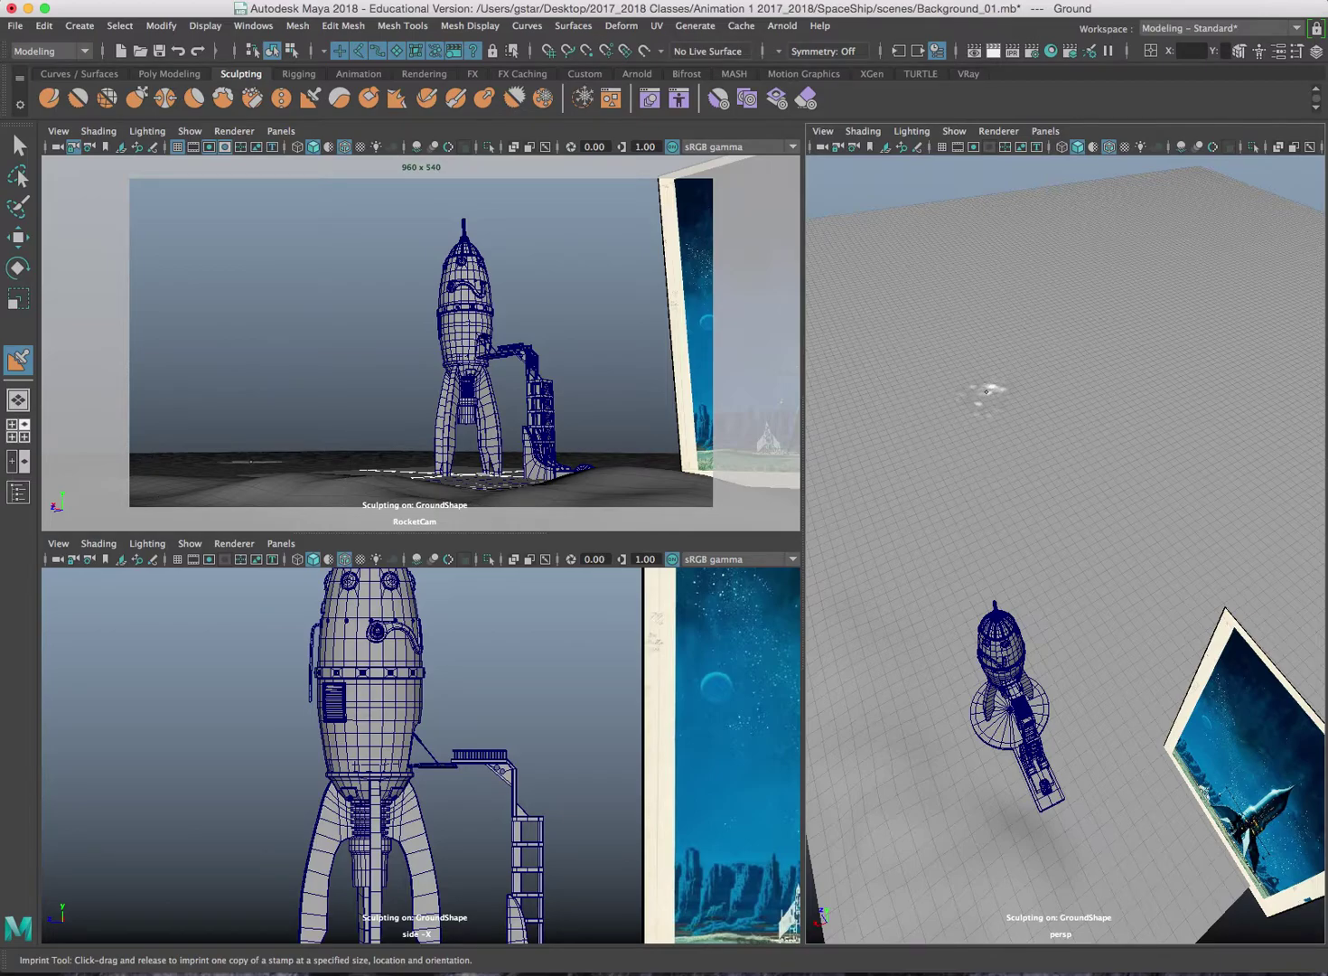
{"action": "left_click_drag", "start_coordinate": [1101, 438], "coordinate": [929, 420]}
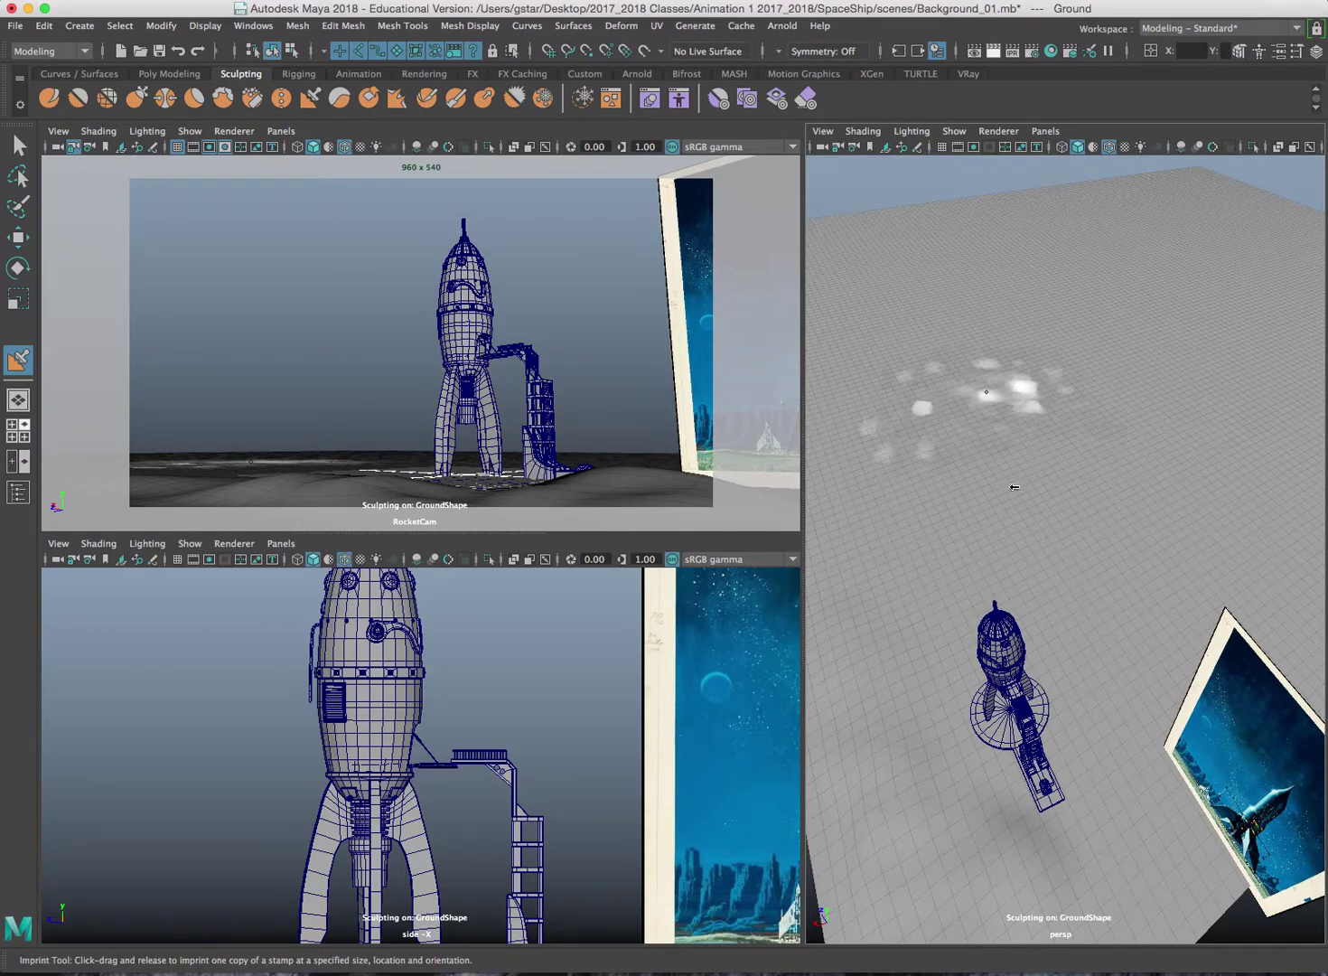
{"action": "left_click_drag", "start_coordinate": [1098, 497], "coordinate": [1066, 479]}
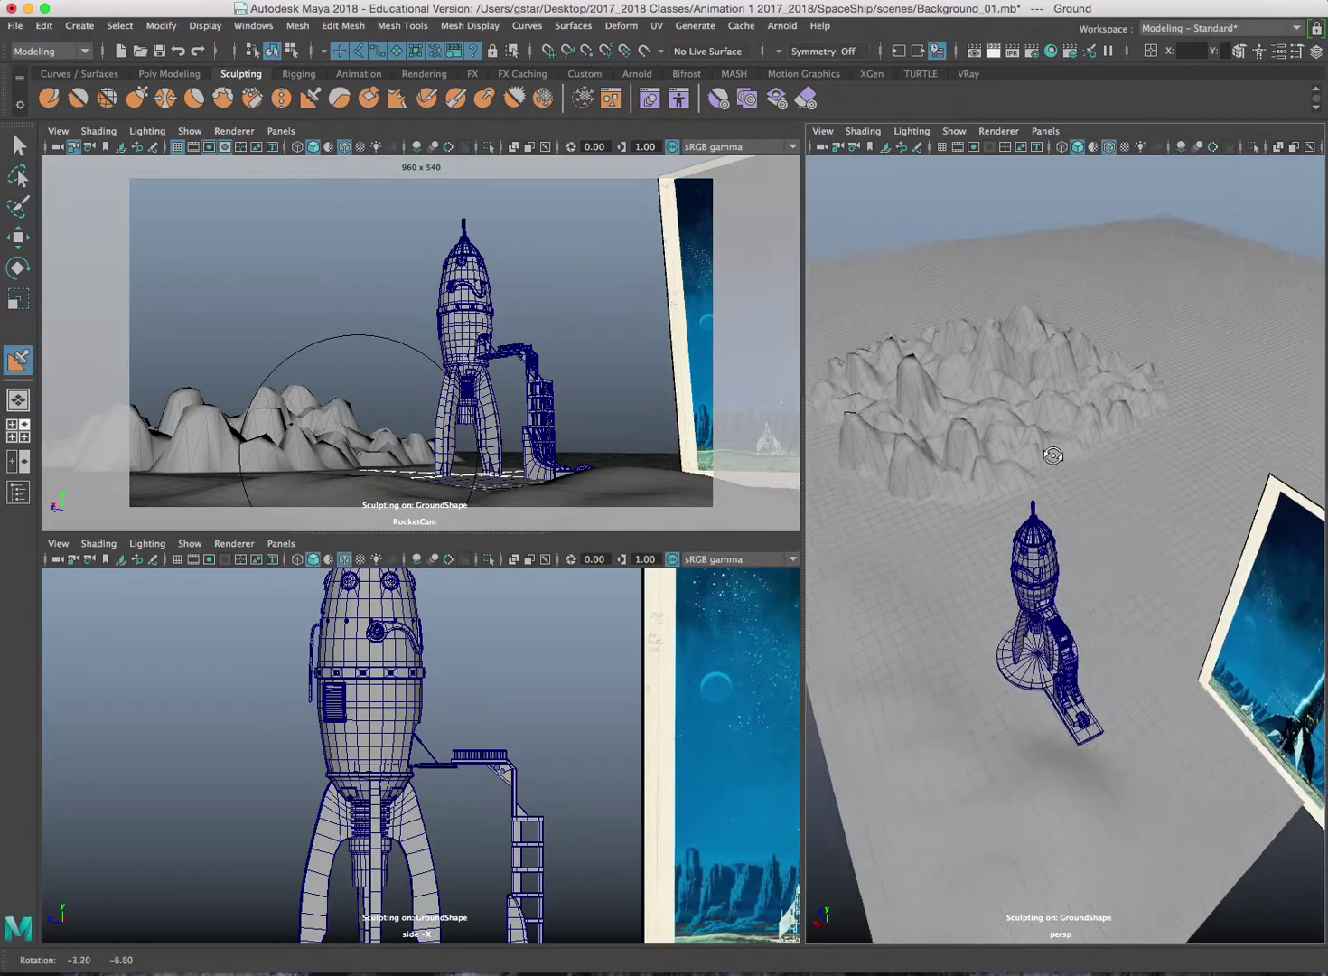
{"action": "mouse_move", "coordinate": [1052, 455]}
{"action": "left_mouse_down", "text": "alt"}
{"action": "mouse_move", "coordinate": [1062, 506]}
{"action": "mouse_move", "coordinate": [1048, 436]}
{"action": "mouse_move", "coordinate": [1056, 466]}
{"action": "mouse_move", "coordinate": [1062, 433]}
{"action": "left_mouse_up", "text": "alt"}
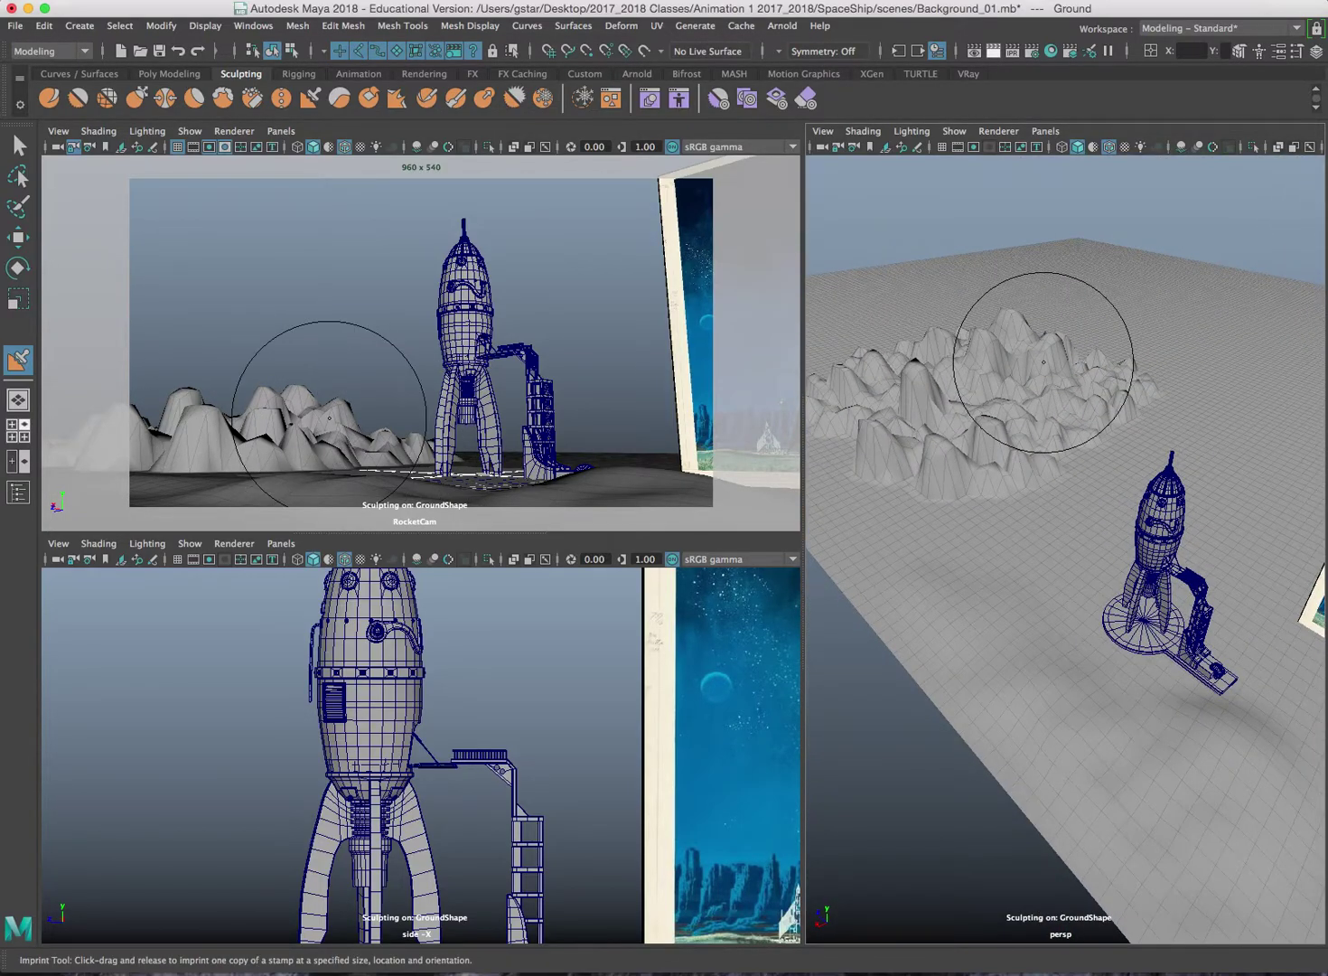
{"action": "key", "text": "super+z"}
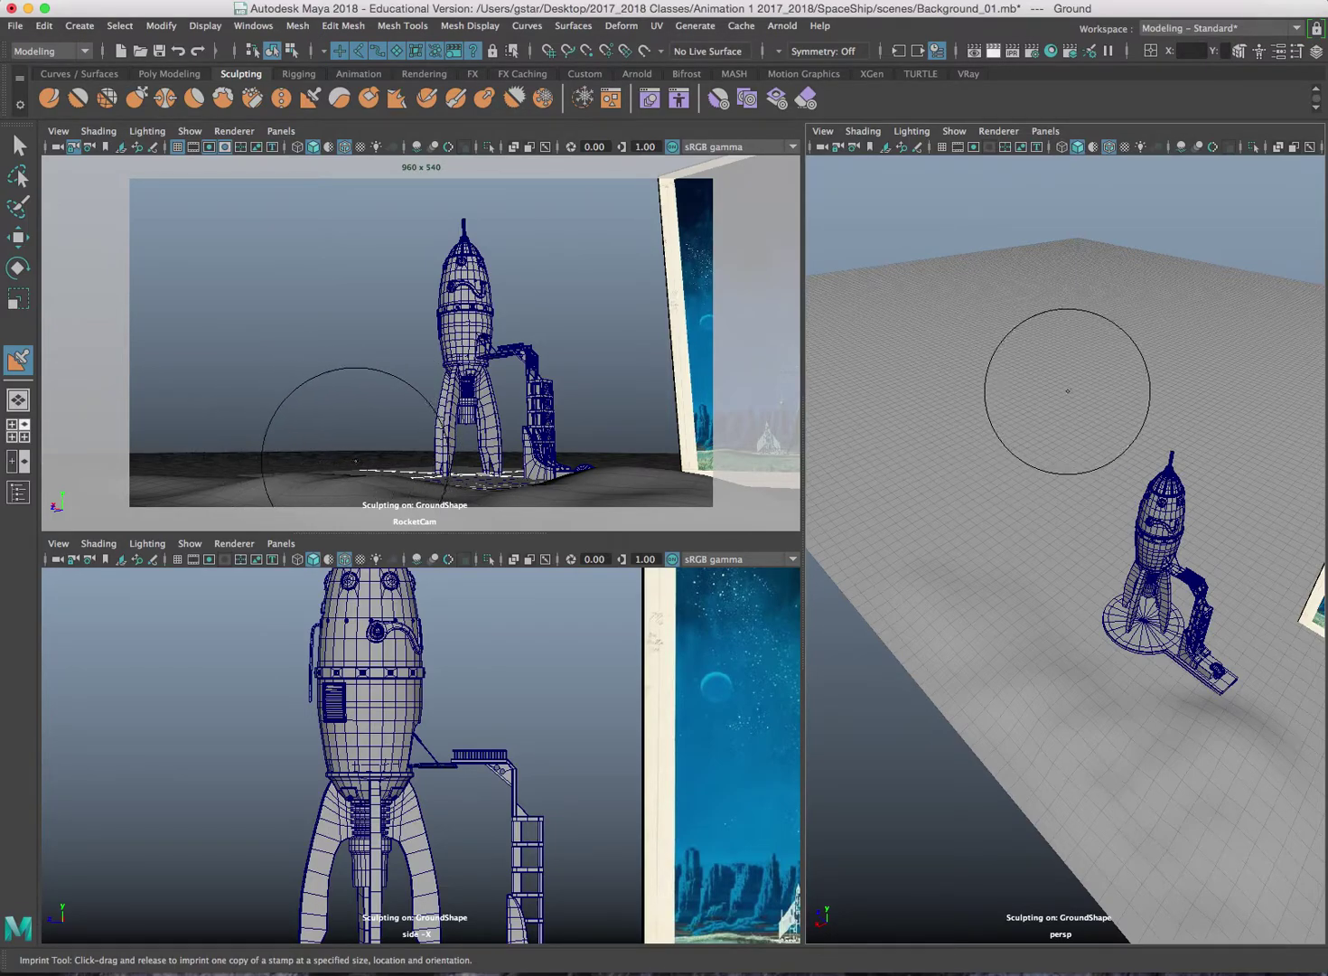
- Imprint clusters of low rocky hills on the ground behind the rocket, extending them toward the far edge
{"action": "mouse_move", "coordinate": [1052, 389]}
{"action": "left_mouse_down"}
{"action": "mouse_move", "coordinate": [1052, 318]}
{"action": "mouse_move", "coordinate": [1032, 433]}
{"action": "left_mouse_up"}
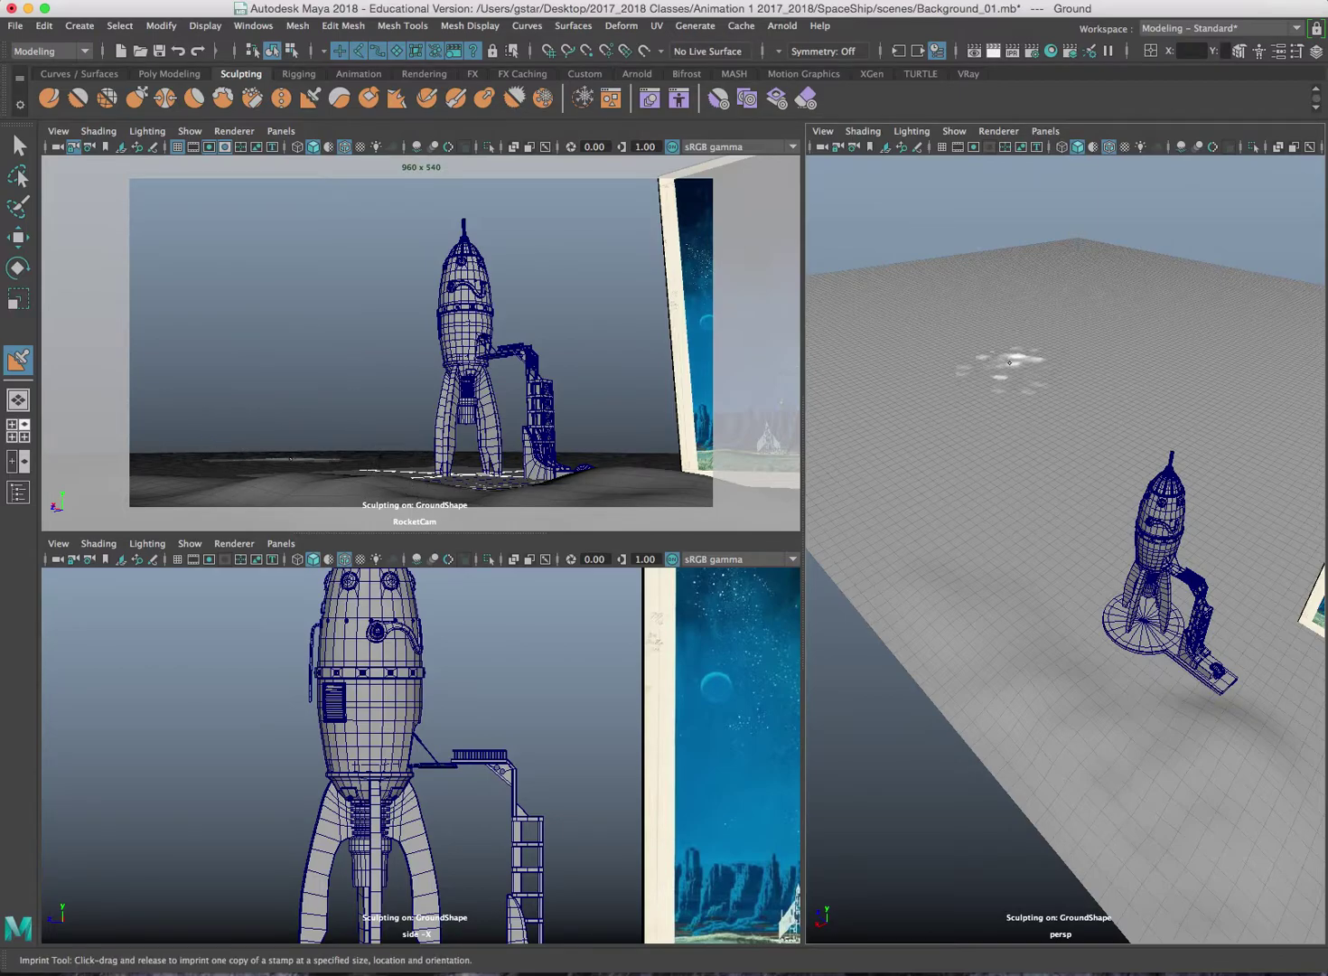
{"action": "left_click_drag", "start_coordinate": [1009, 361], "coordinate": [998, 356]}
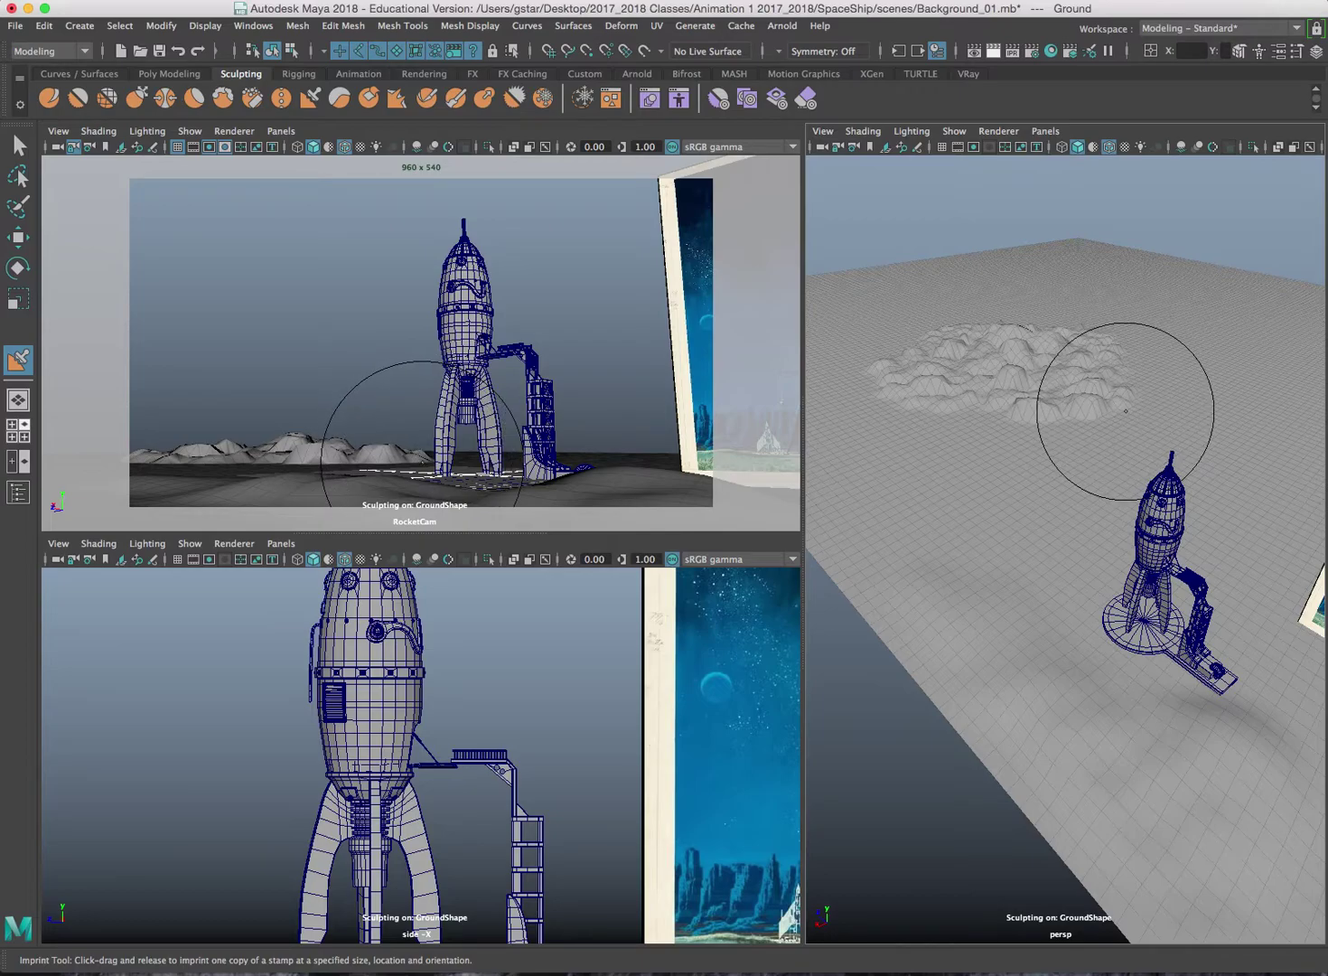
{"action": "mouse_move", "coordinate": [1127, 387]}
{"action": "left_mouse_down", "text": "alt"}
{"action": "mouse_move", "coordinate": [1101, 395]}
{"action": "mouse_move", "coordinate": [1090, 353]}
{"action": "left_mouse_up", "text": "alt"}
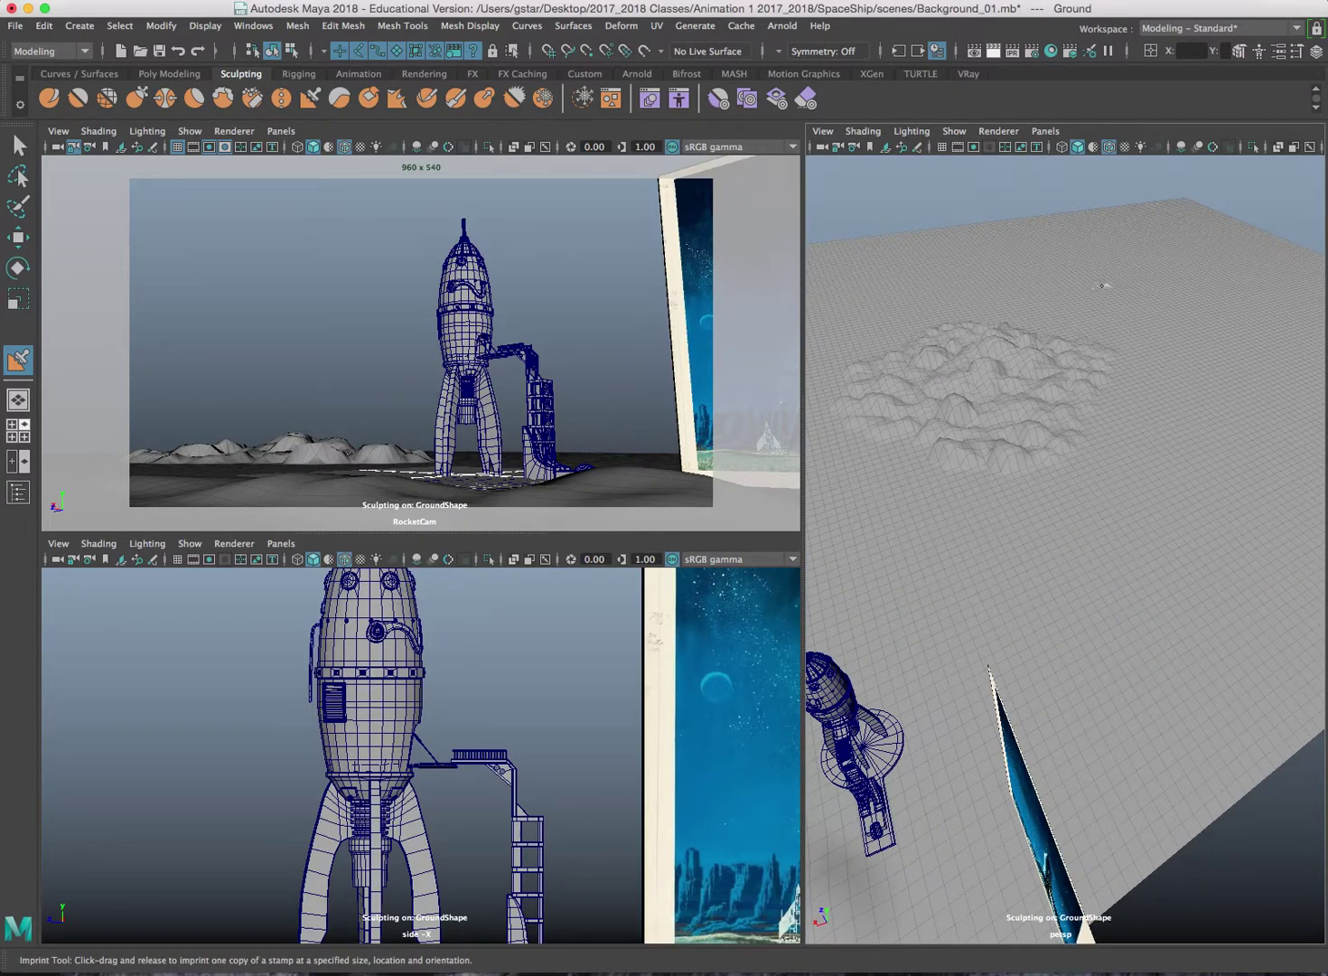
{"action": "left_click_drag", "start_coordinate": [1220, 296], "coordinate": [1305, 291]}
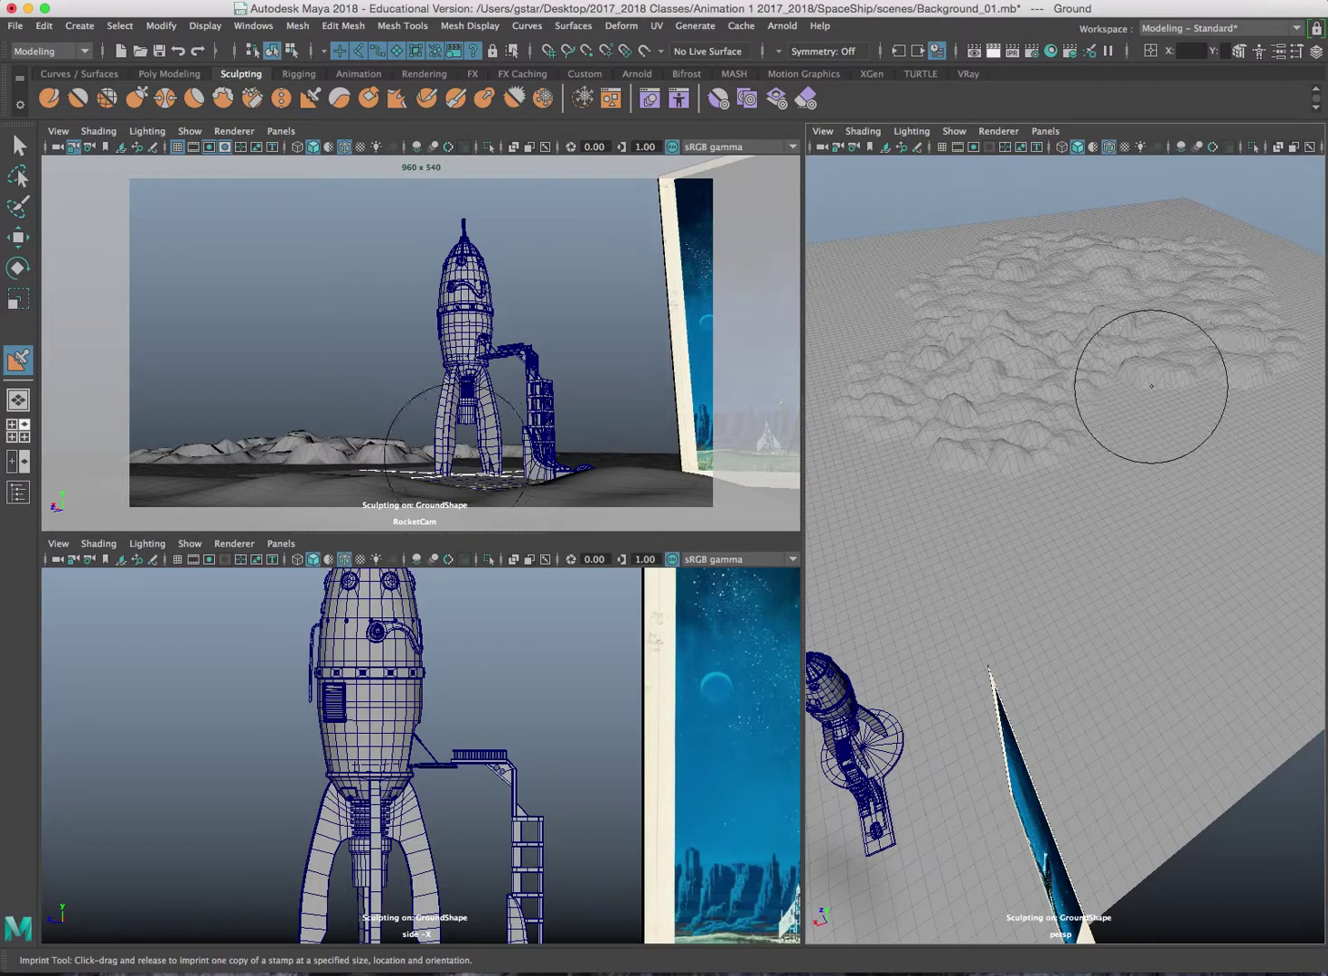
{"action": "left_click_drag", "start_coordinate": [1090, 361], "coordinate": [1067, 386], "text": "alt"}
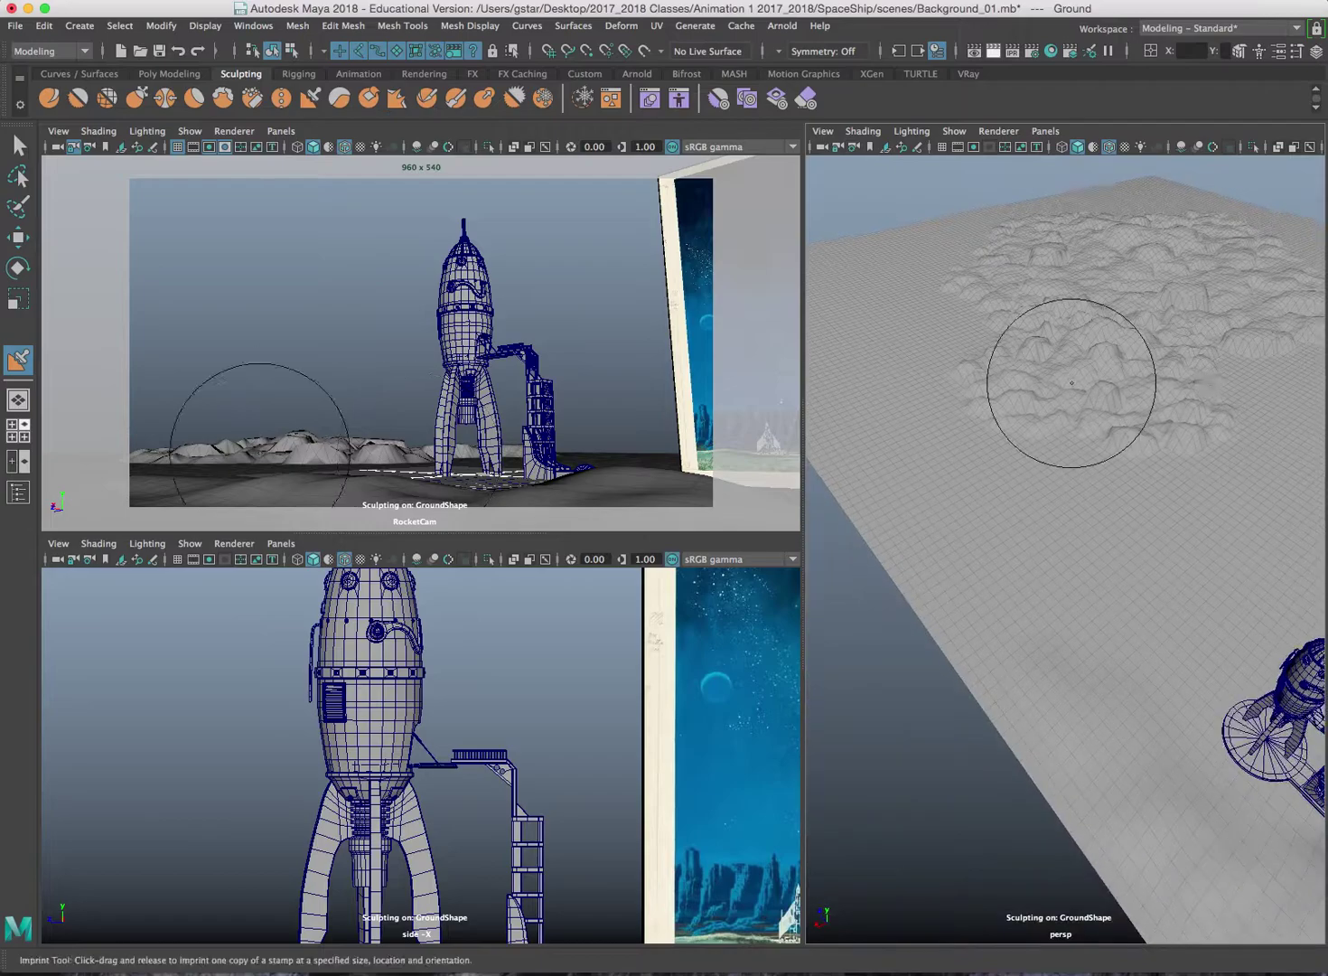
- Extend the imprinted hills across the flat ground on the reference image's side and into the far corner
{"action": "left_click_drag", "start_coordinate": [918, 341], "coordinate": [1093, 363], "text": "alt"}
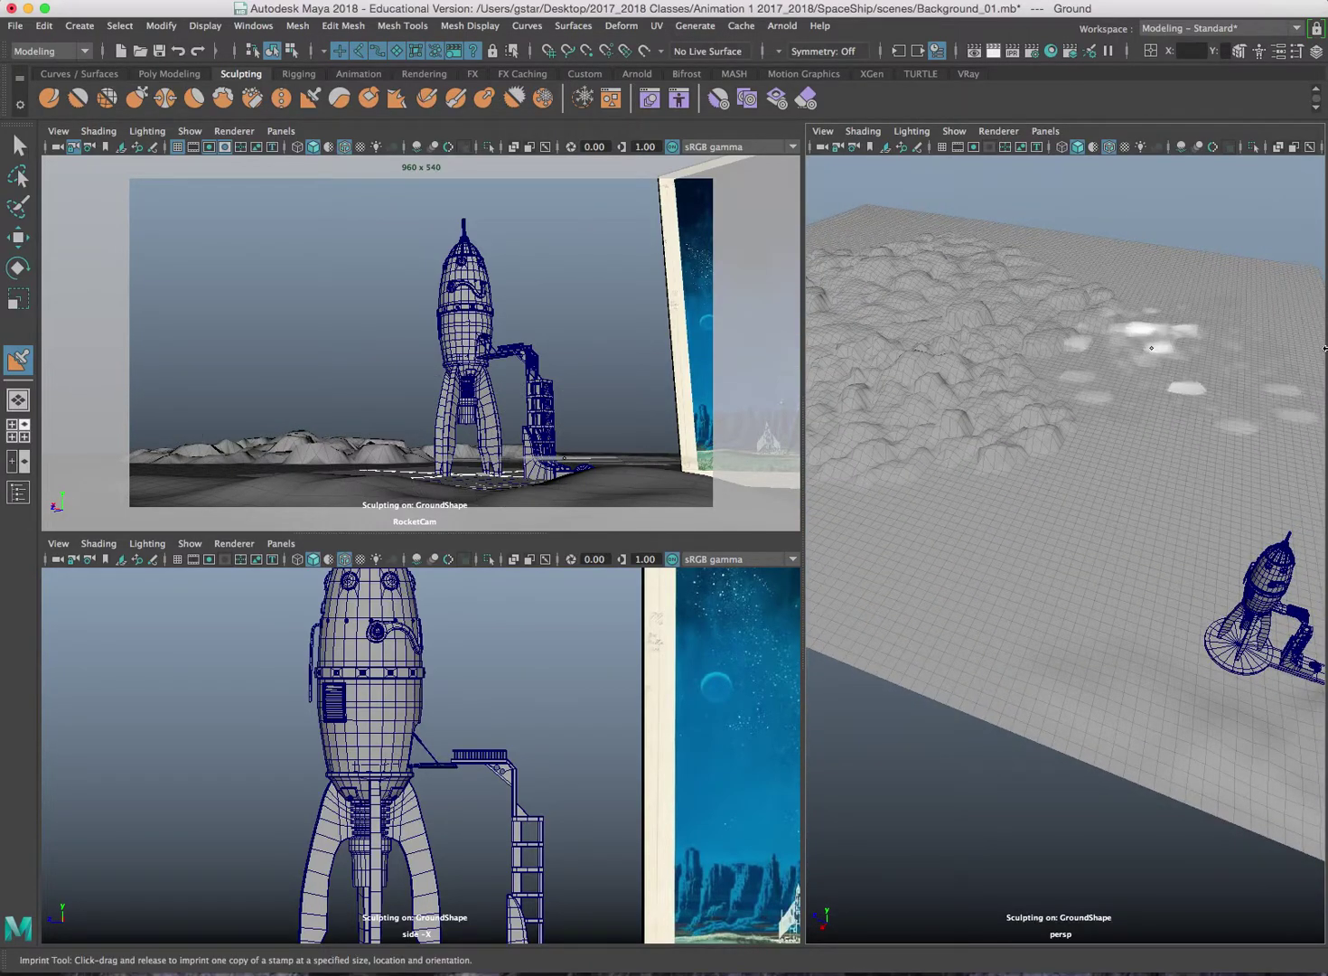
{"action": "left_click_drag", "start_coordinate": [1191, 311], "coordinate": [1111, 305], "text": "alt"}
{"action": "mouse_move", "coordinate": [1111, 305]}
{"action": "middle_mouse_down", "text": "alt"}
{"action": "mouse_move", "coordinate": [995, 366]}
{"action": "mouse_move", "coordinate": [944, 366]}
{"action": "middle_mouse_up", "text": "alt"}
{"action": "middle_click_drag", "start_coordinate": [1066, 366], "coordinate": [963, 370], "text": "alt"}
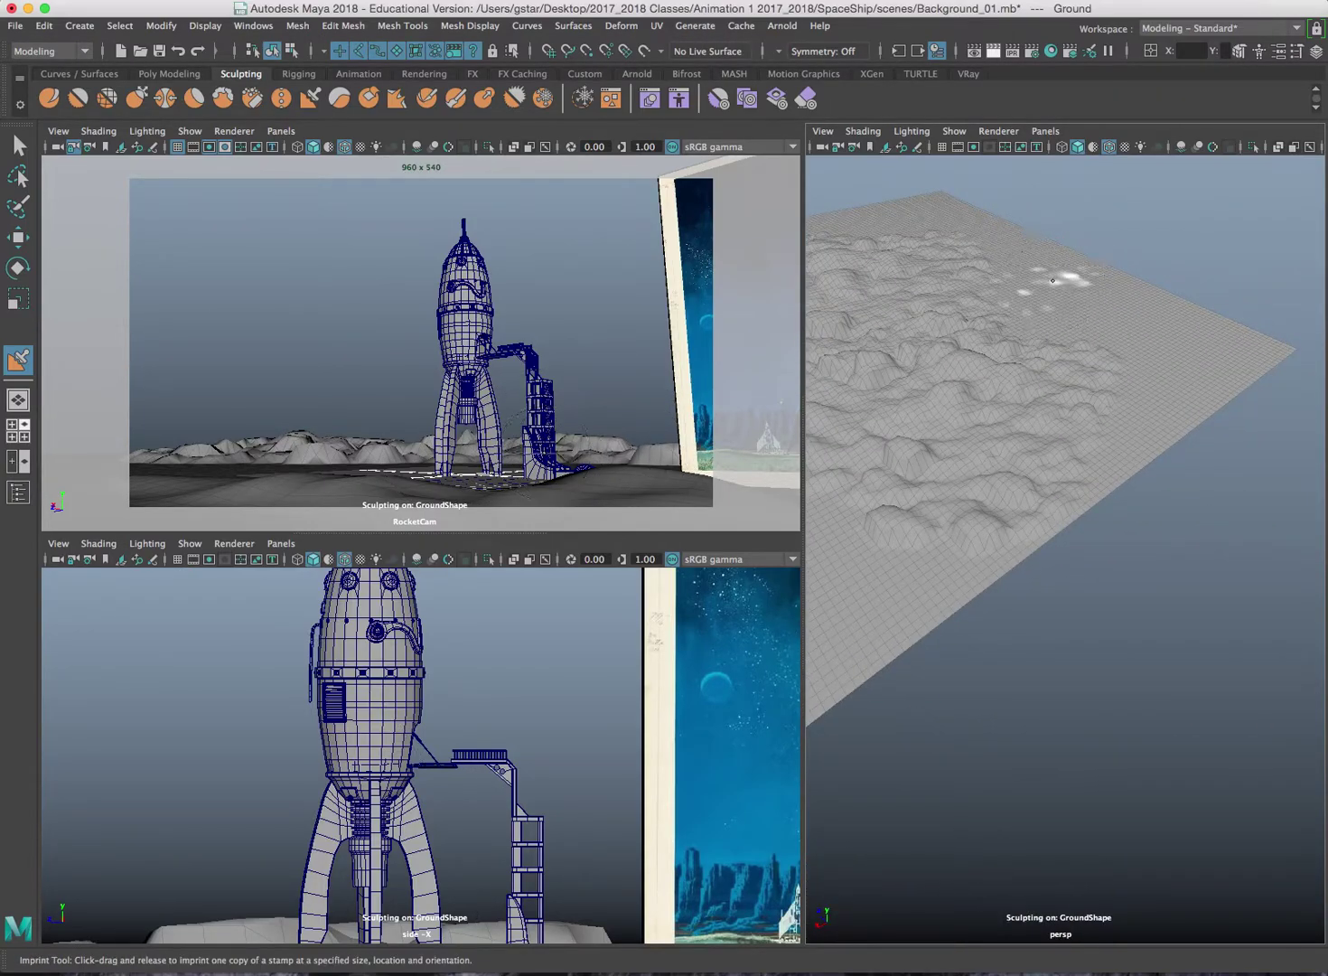
{"action": "left_click_drag", "start_coordinate": [1025, 368], "coordinate": [1085, 362], "text": "alt"}
{"action": "mouse_move", "coordinate": [1045, 368]}
{"action": "middle_mouse_down", "text": "alt"}
{"action": "mouse_move", "coordinate": [1153, 366]}
{"action": "mouse_move", "coordinate": [957, 308]}
{"action": "middle_mouse_up", "text": "alt"}
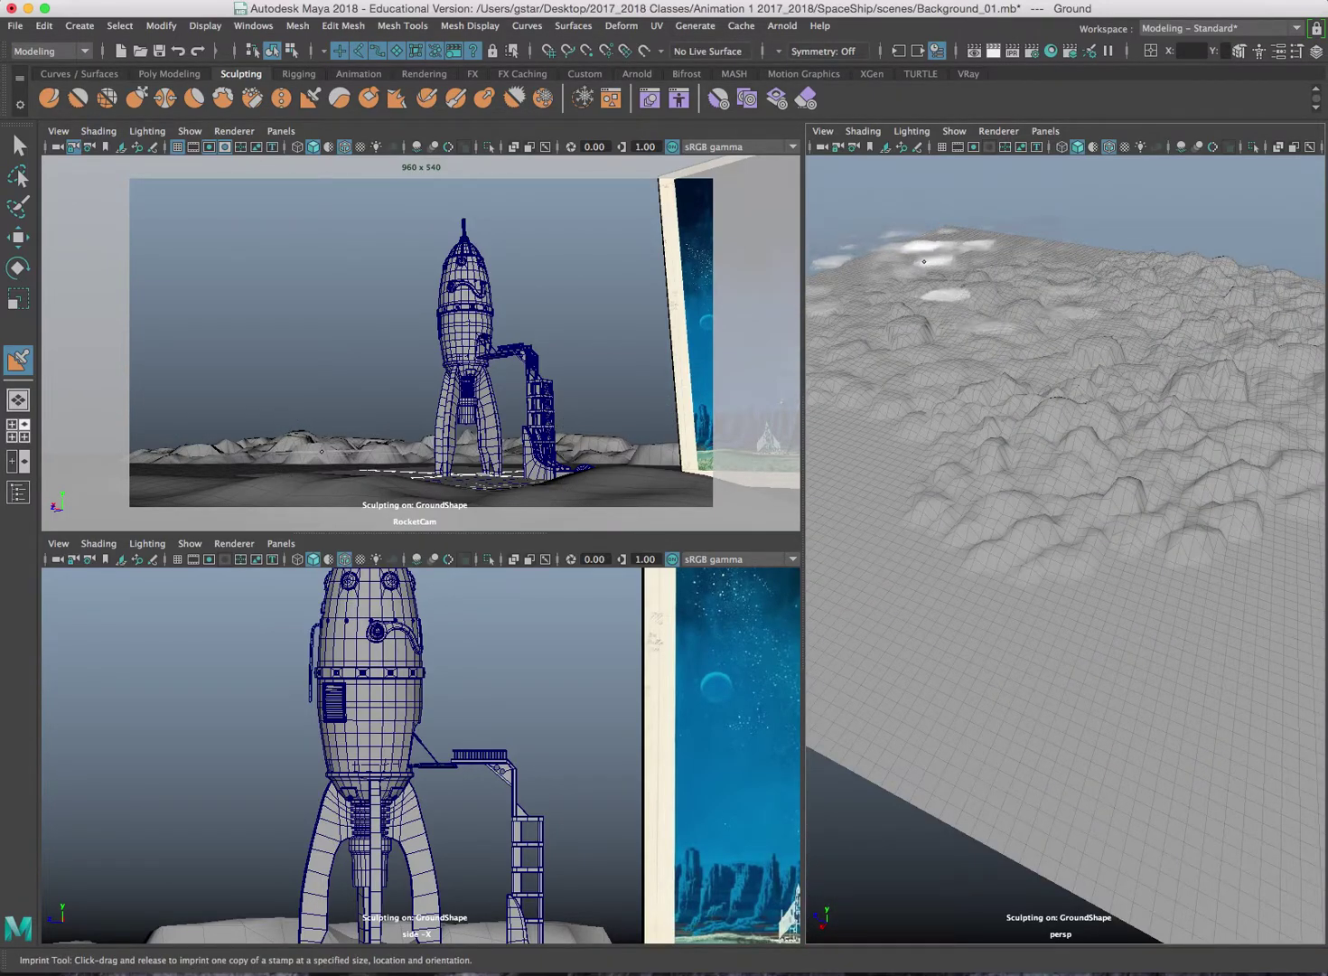
- Imprint hills over the remaining flat areas along the ground's outer edge on the side opposite the reference image
{"action": "middle_click_drag", "start_coordinate": [1121, 341], "coordinate": [1203, 293], "text": "alt"}
{"action": "middle_click_drag", "start_coordinate": [1019, 378], "coordinate": [1076, 372], "text": "alt"}
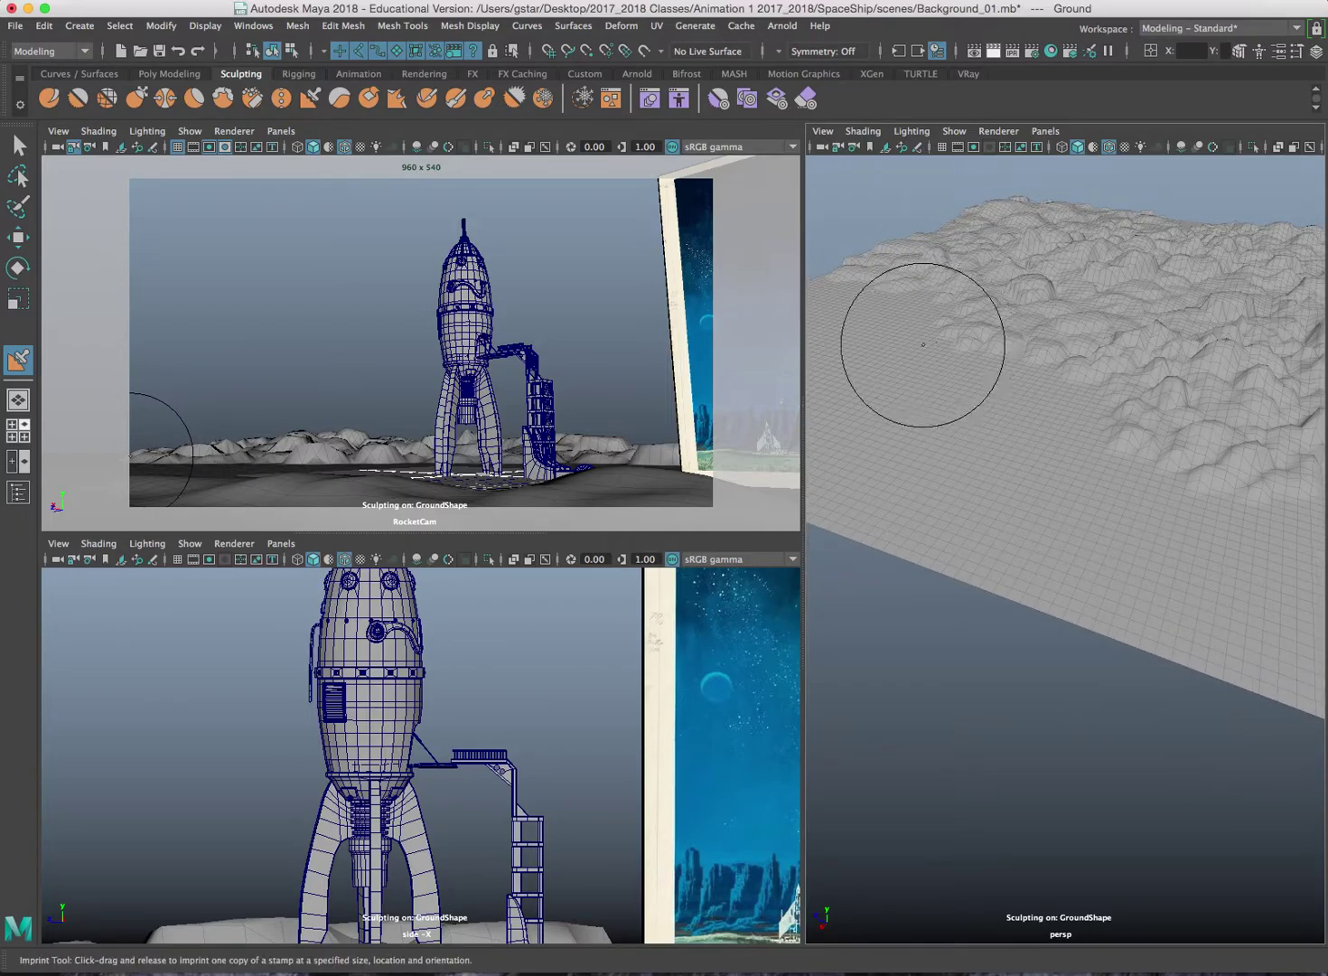
{"action": "left_click_drag", "start_coordinate": [922, 343], "coordinate": [900, 345]}
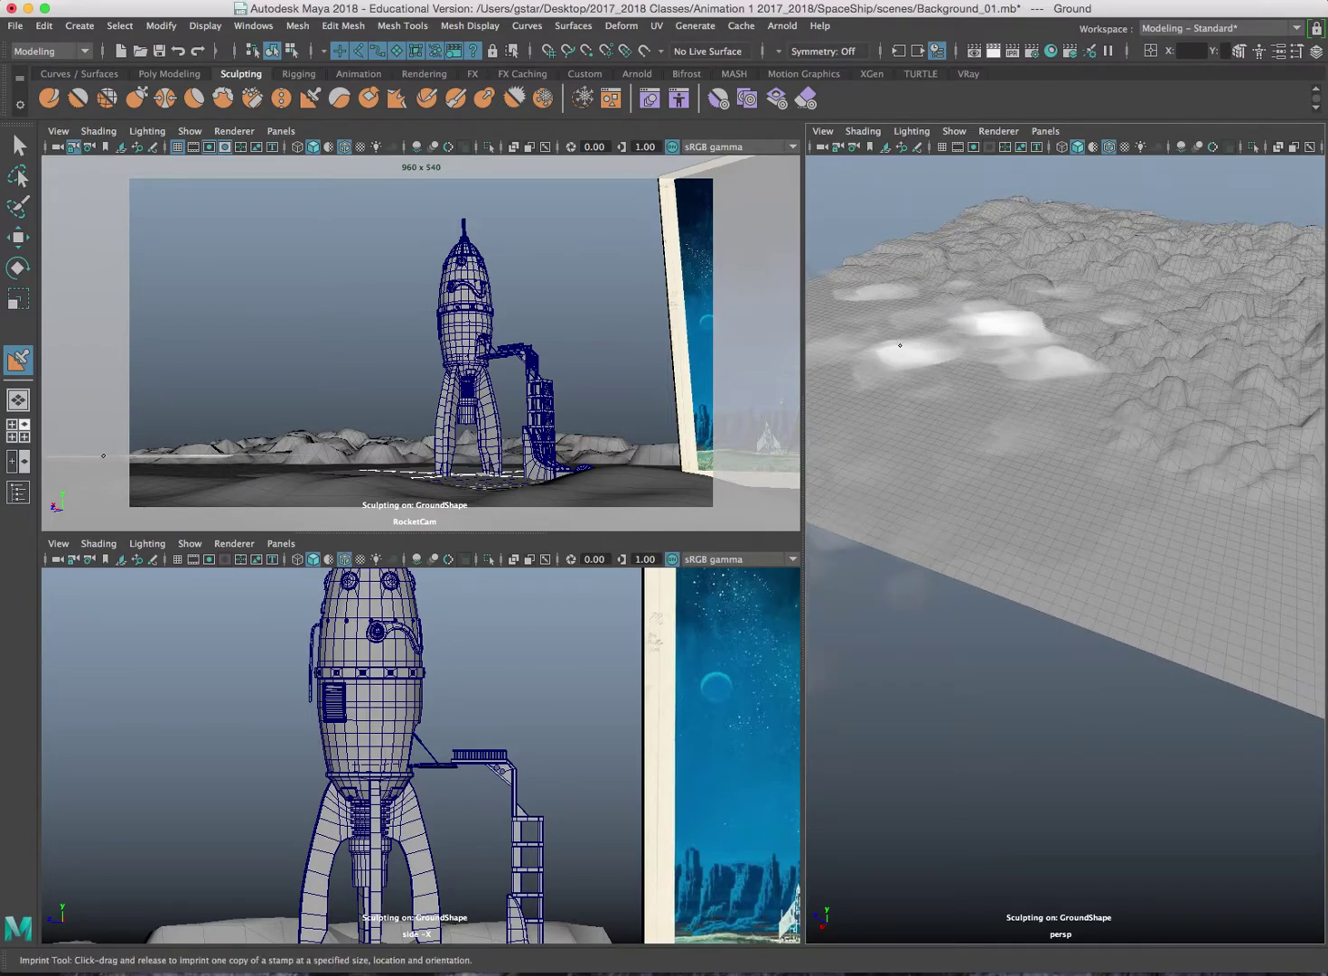
{"action": "left_click_drag", "start_coordinate": [899, 345], "coordinate": [1217, 735]}
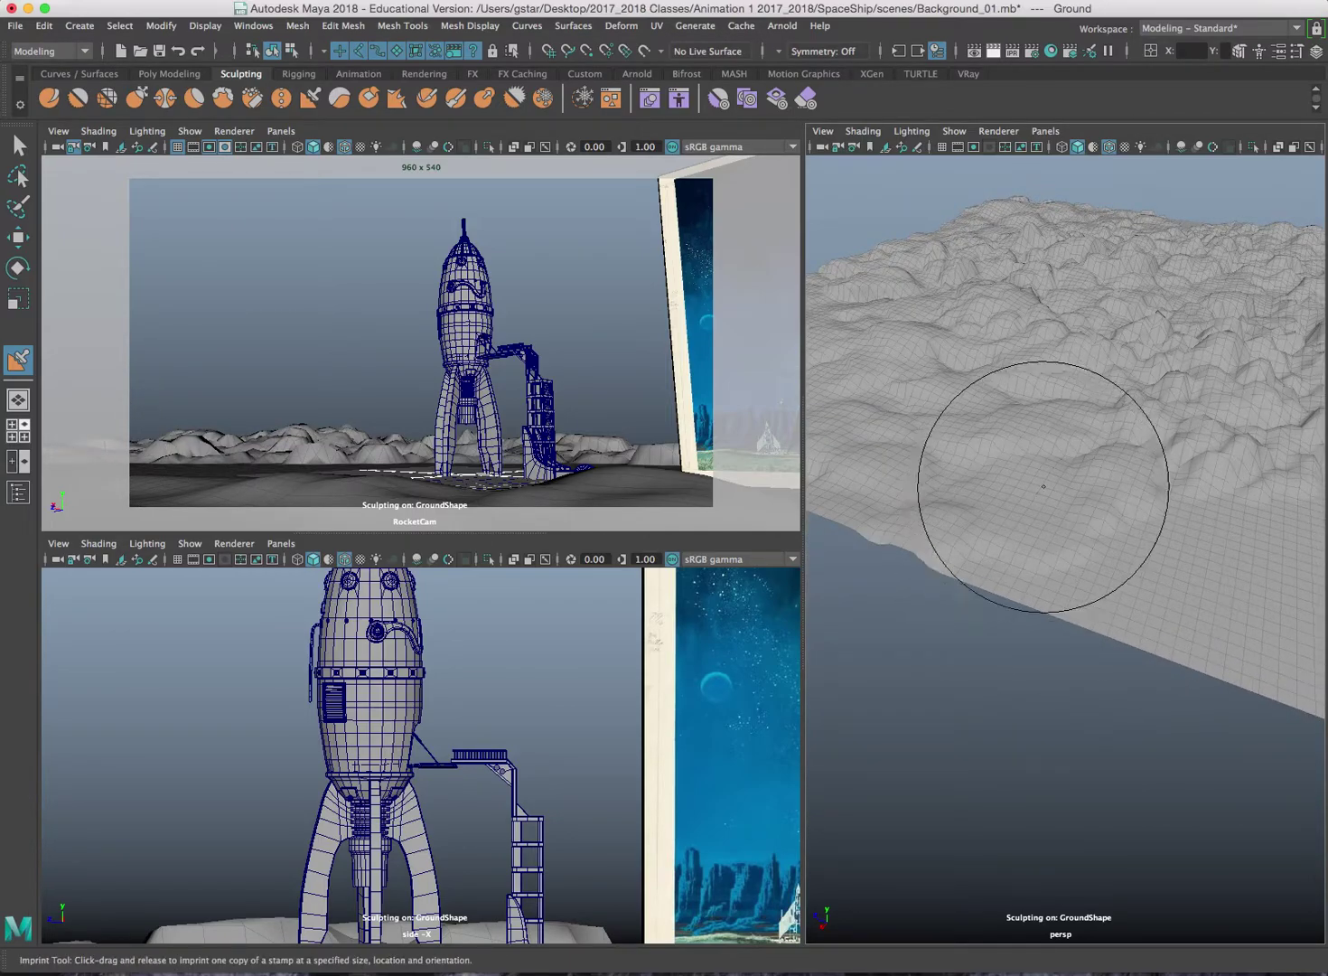
{"action": "scroll", "coordinate": [1032, 409], "scroll_direction": "down", "scroll_amount": 5}
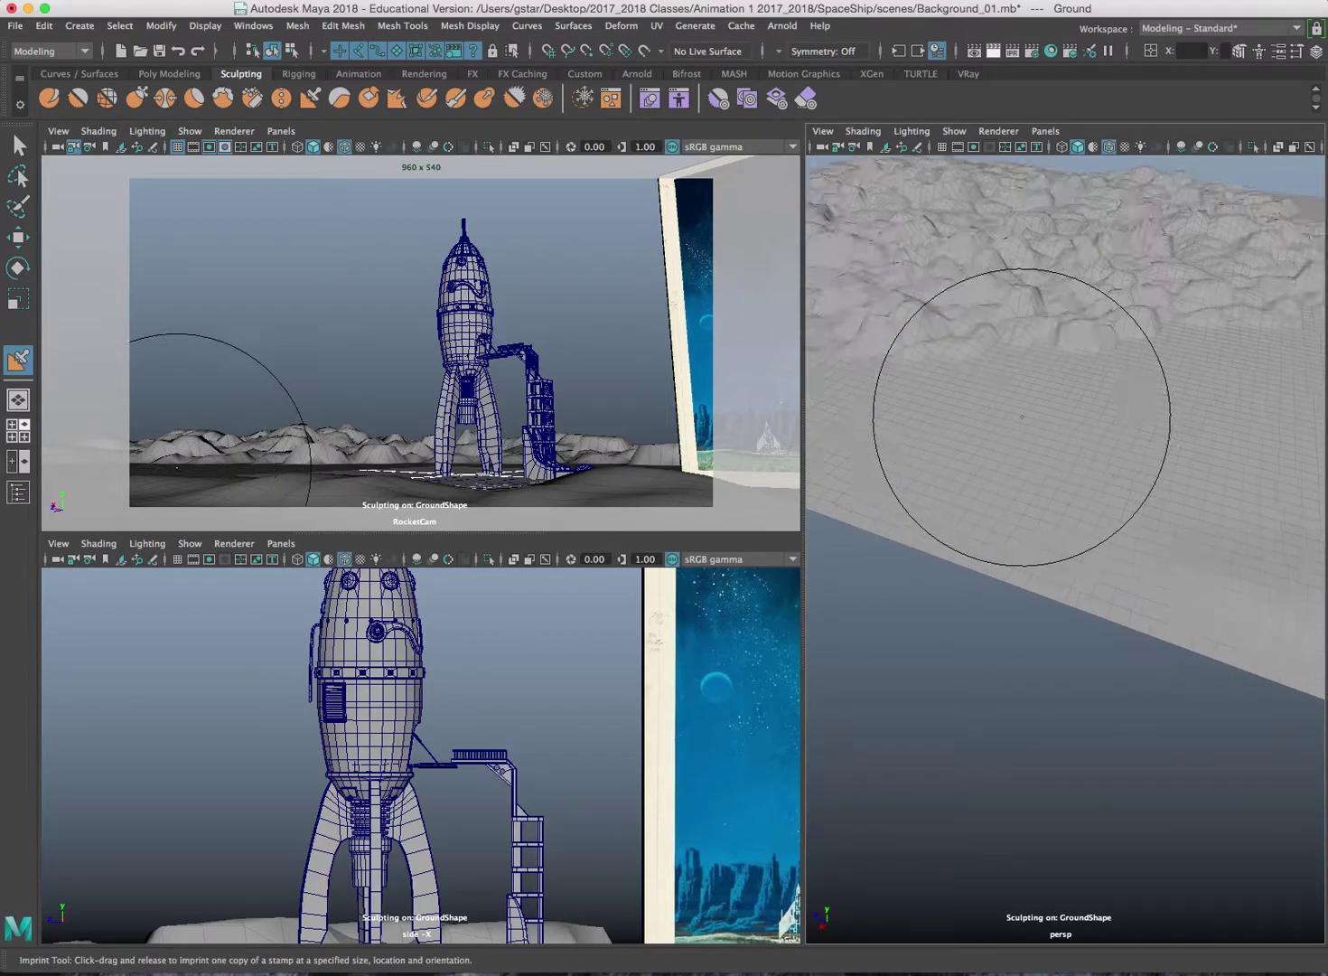
{"action": "left_click_drag", "start_coordinate": [1047, 425], "coordinate": [1052, 462], "text": "alt"}
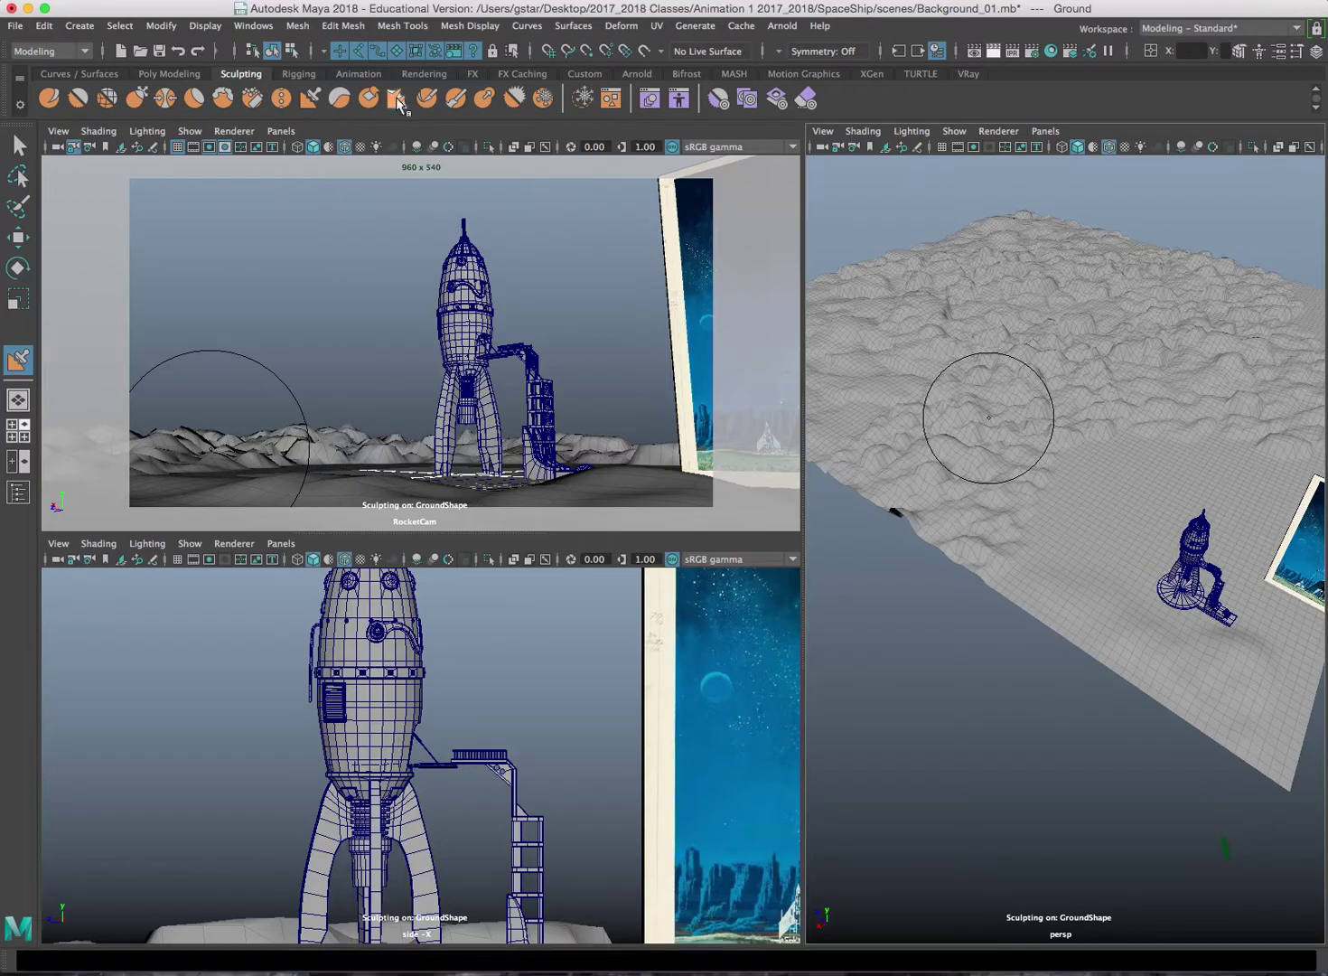
- Soften the imprinted hills with the Smooth Tool from above in an enlarged perspective view
{"action": "left_click", "coordinate": [78, 100]}
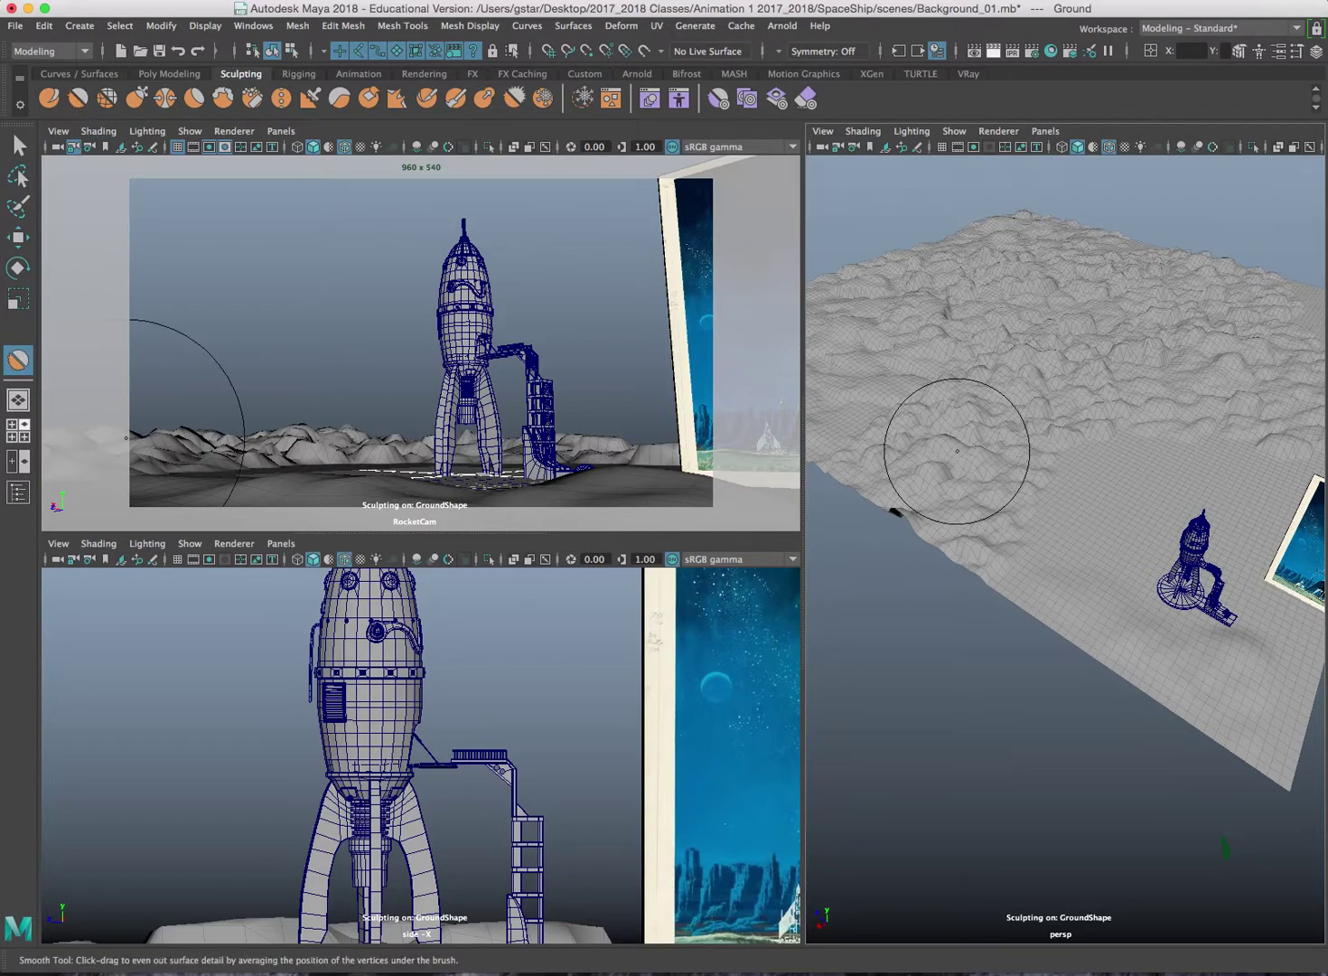
{"action": "left_click_drag", "start_coordinate": [963, 444], "coordinate": [1003, 404], "text": "alt"}
{"action": "key", "text": "space"}
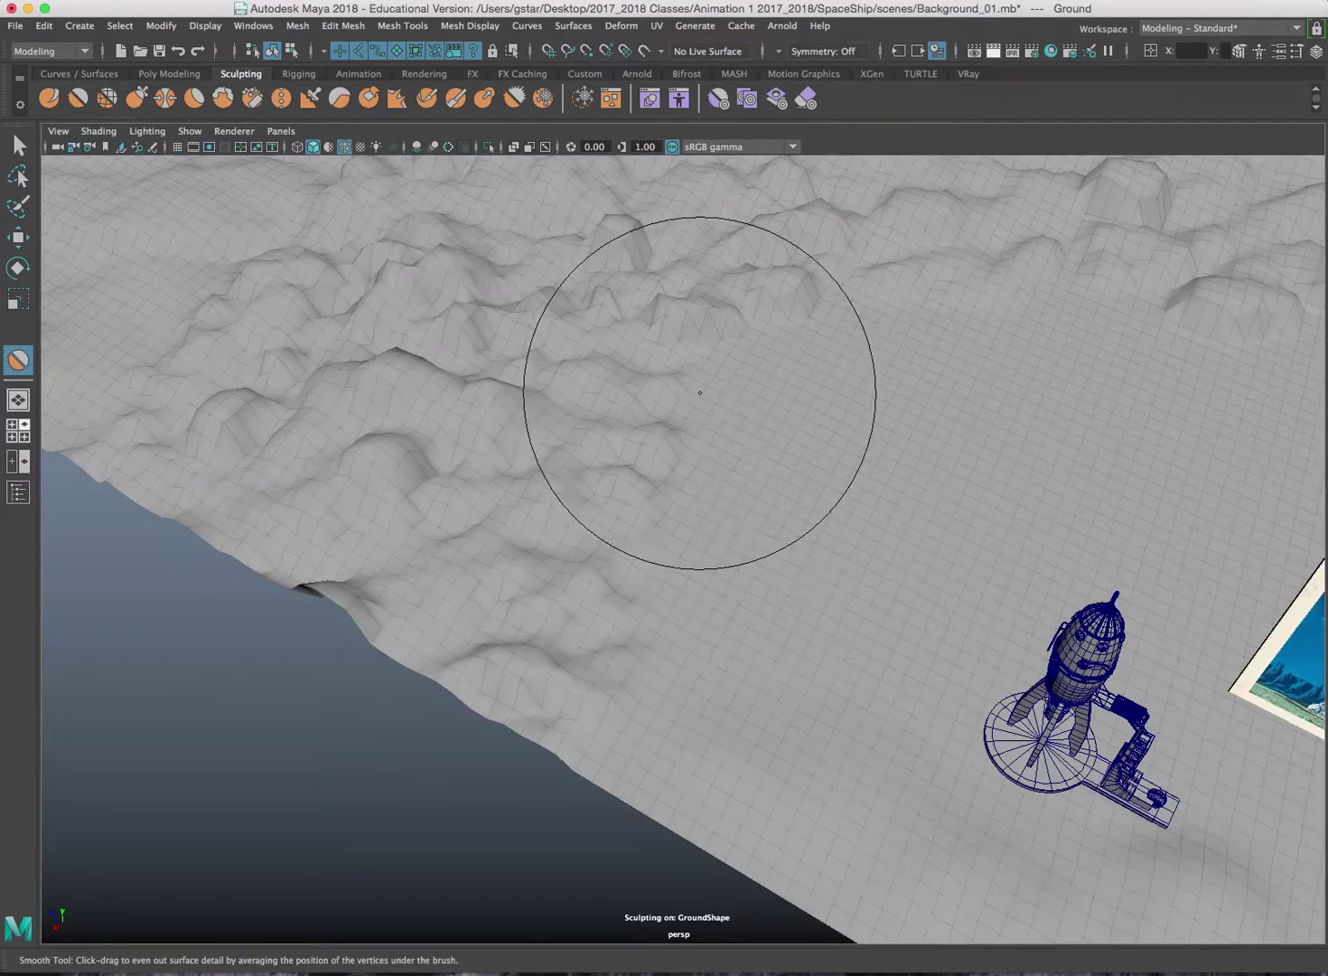
{"action": "left_click_drag", "start_coordinate": [700, 386], "coordinate": [673, 493], "text": "alt"}
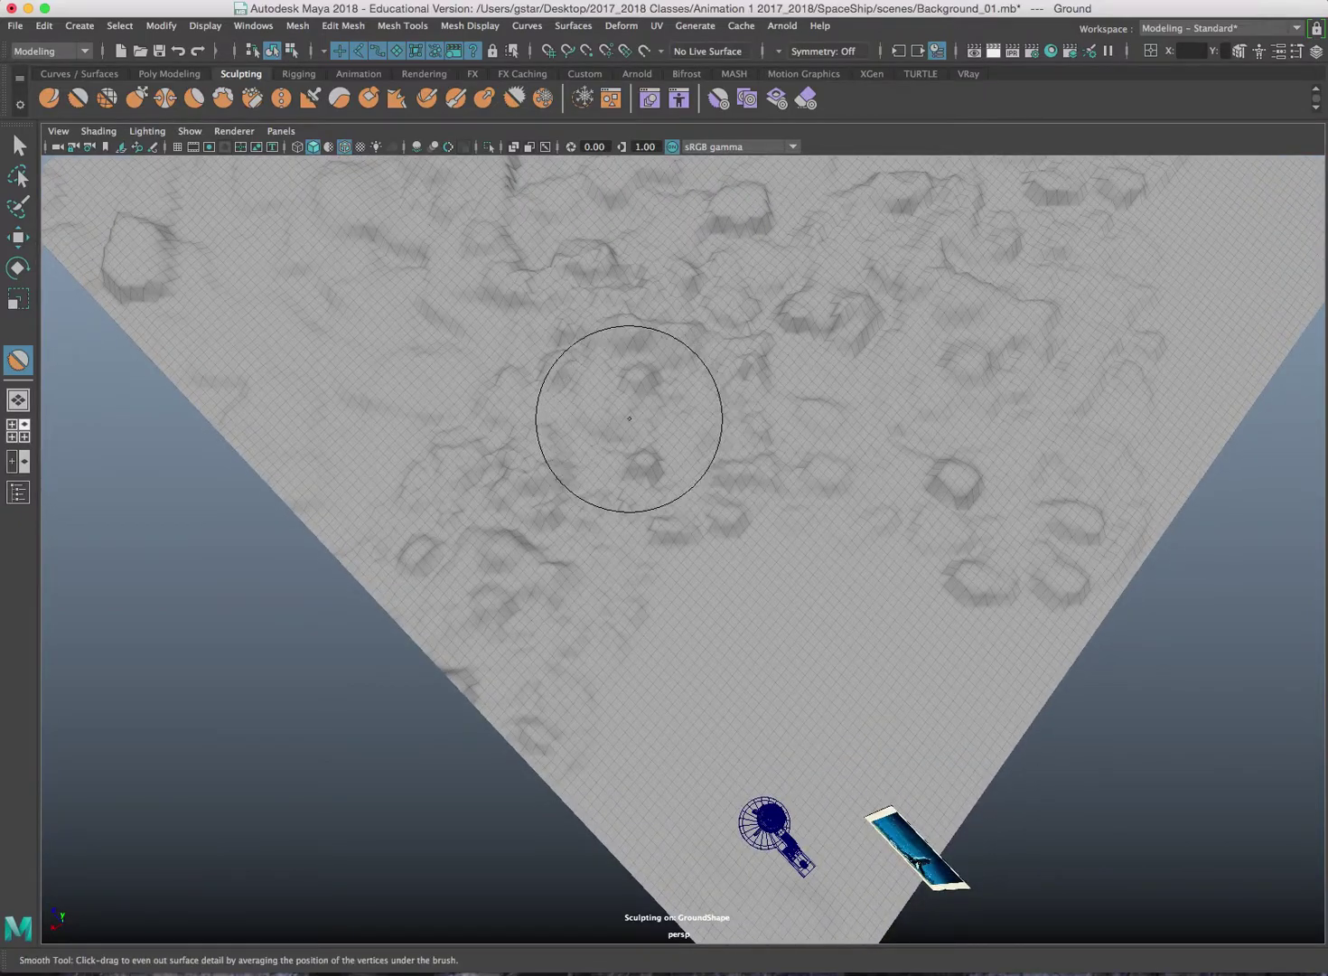
{"action": "mouse_move", "coordinate": [598, 417]}
{"action": "left_mouse_down"}
{"action": "mouse_move", "coordinate": [834, 417]}
{"action": "mouse_move", "coordinate": [762, 495]}
{"action": "mouse_move", "coordinate": [765, 466]}
{"action": "mouse_move", "coordinate": [687, 379]}
{"action": "mouse_move", "coordinate": [747, 477]}
{"action": "left_mouse_up"}
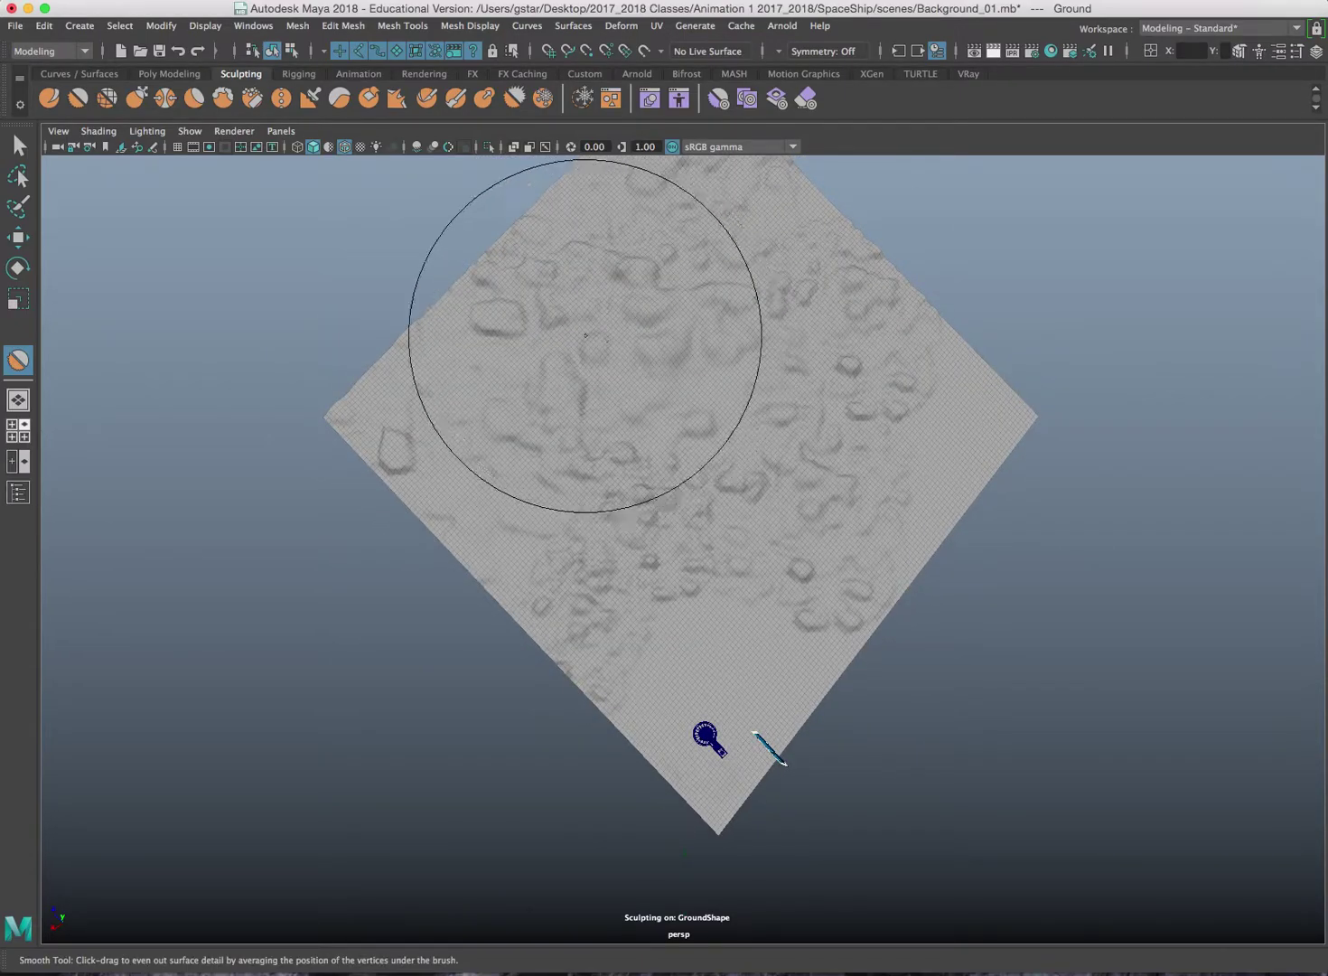
- Resize the Smooth brush to cover several hills at once and soften the jagged terrain around and behind the rocket
{"action": "left_click_drag", "start_coordinate": [451, 451], "coordinate": [409, 424], "text": "alt"}
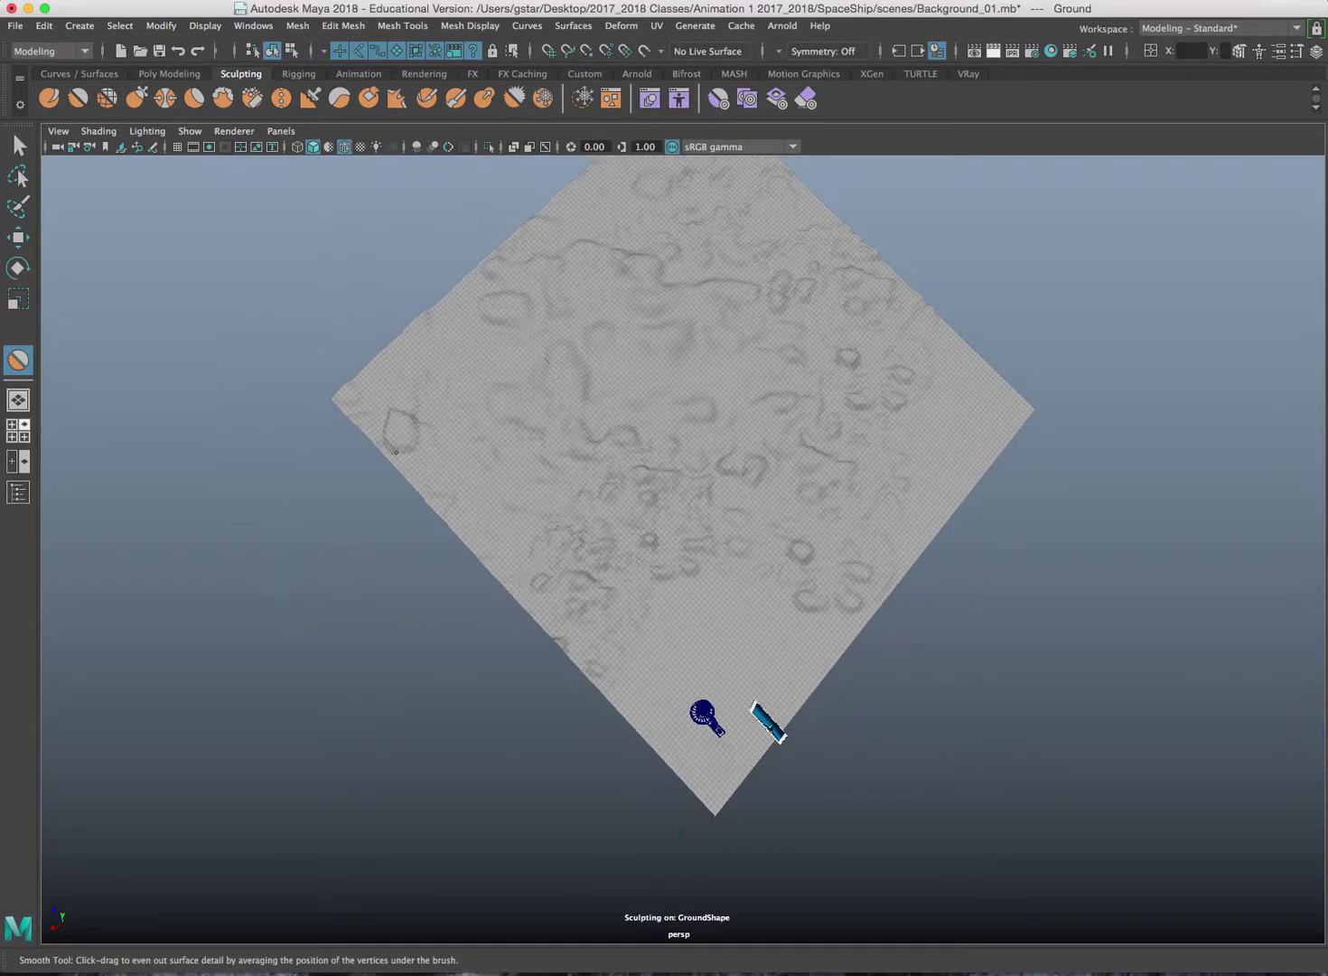
{"action": "scroll", "coordinate": [723, 406], "scroll_direction": "up", "scroll_amount": 3}
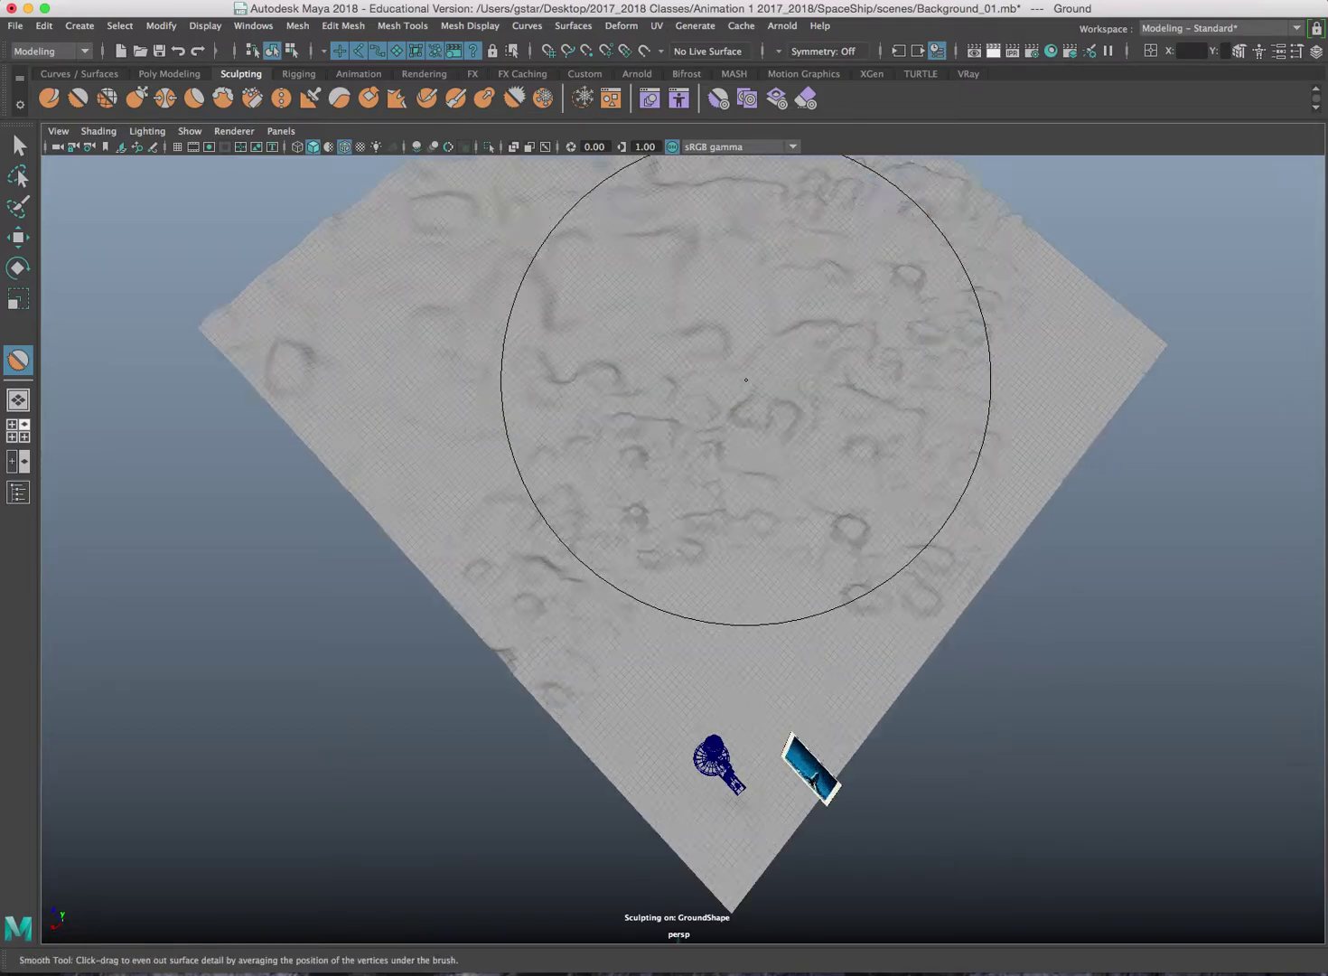
{"action": "left_click_drag", "start_coordinate": [729, 453], "coordinate": [676, 344], "text": "alt"}
{"action": "scroll", "coordinate": [676, 344], "scroll_direction": "up", "scroll_amount": 3}
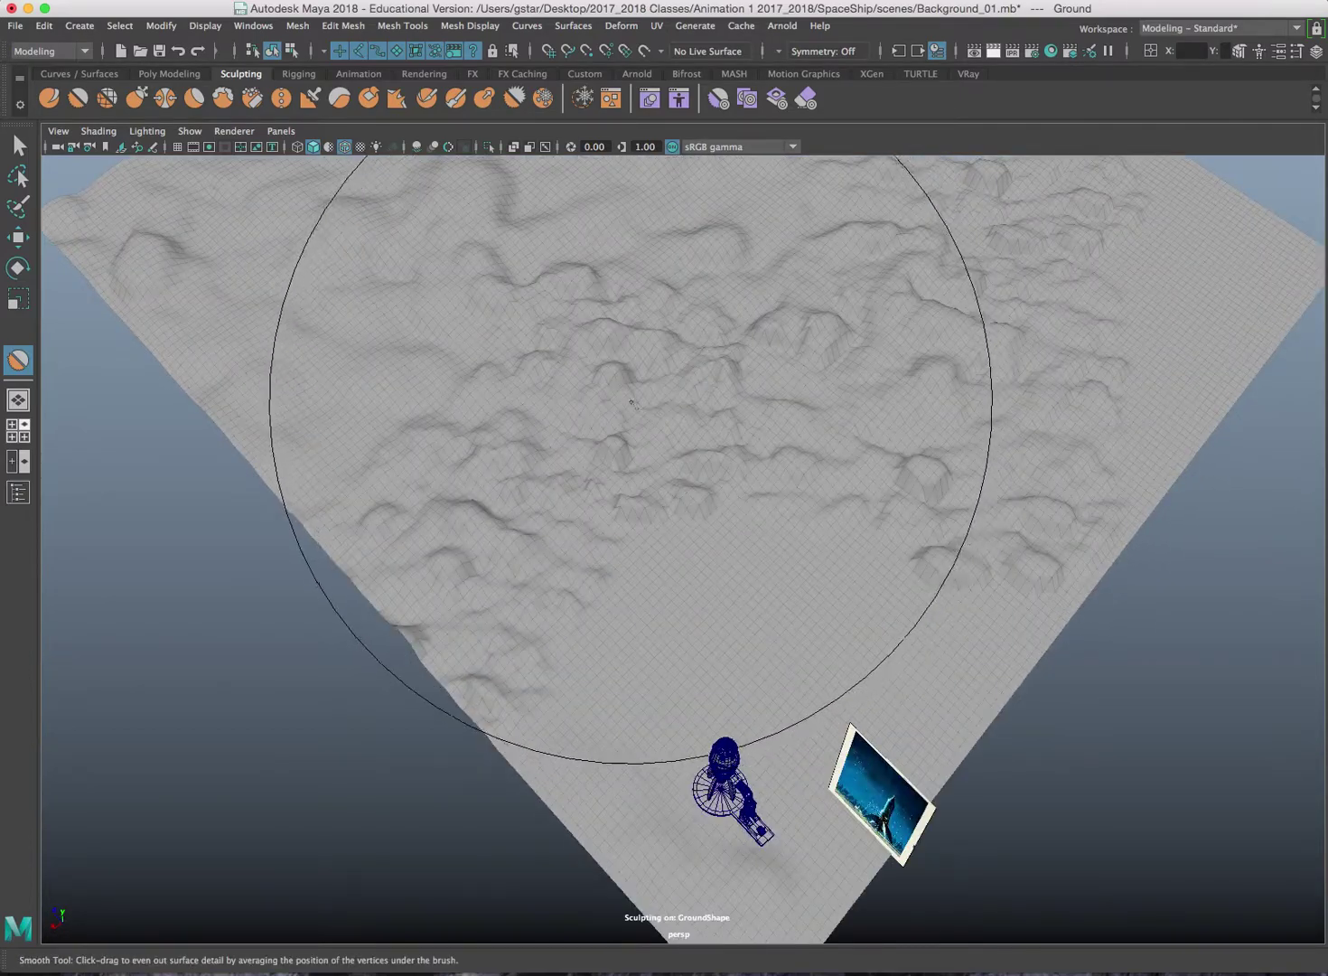
{"action": "key", "text": "b"}
{"action": "left_click_drag", "start_coordinate": [664, 430], "coordinate": [539, 428]}
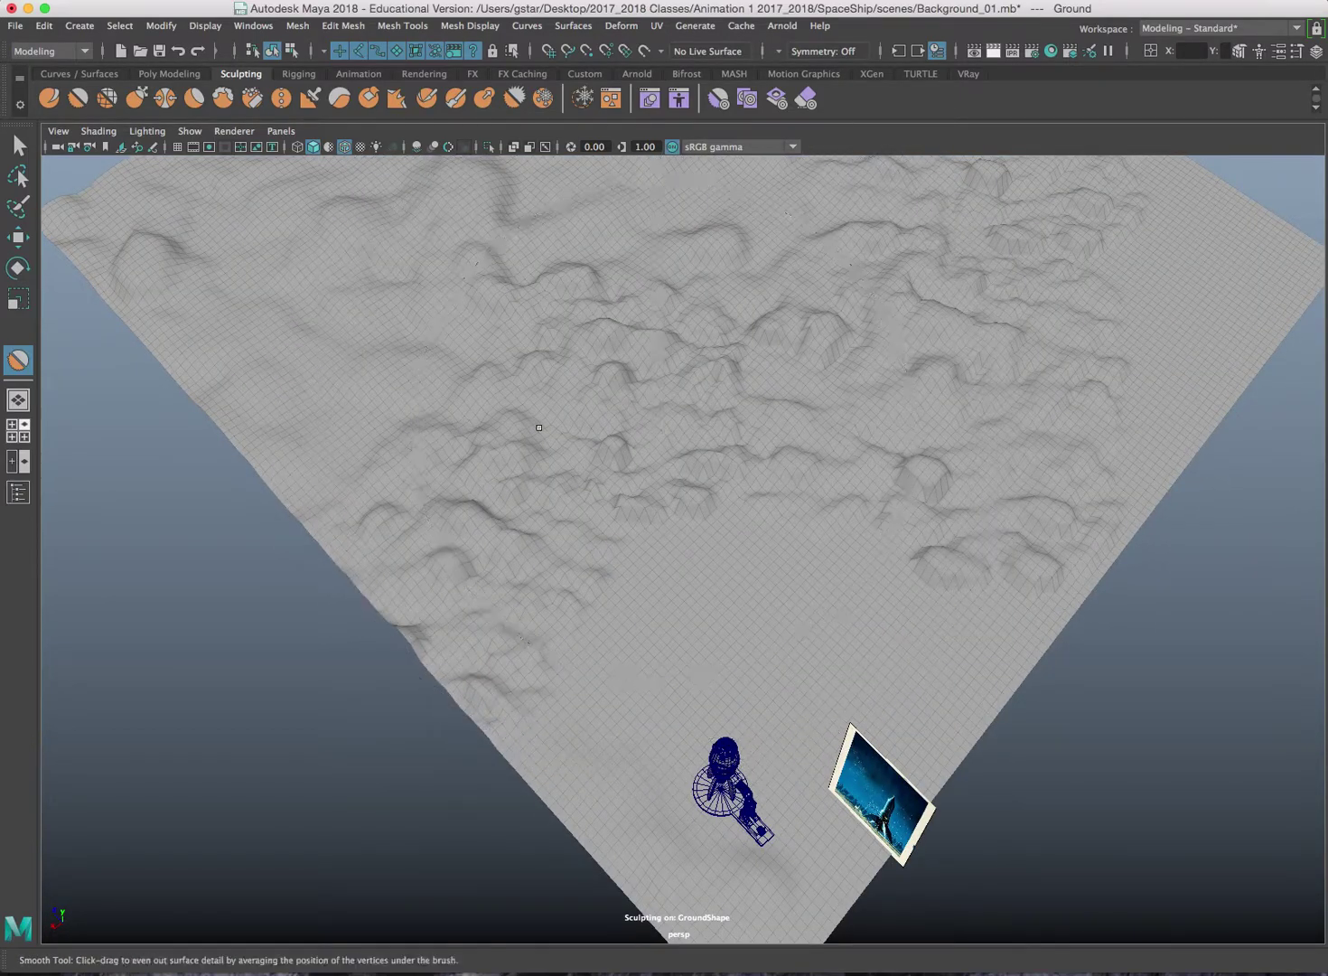
{"action": "key", "text": "b"}
{"action": "left_click_drag", "start_coordinate": [659, 421], "coordinate": [613, 422]}
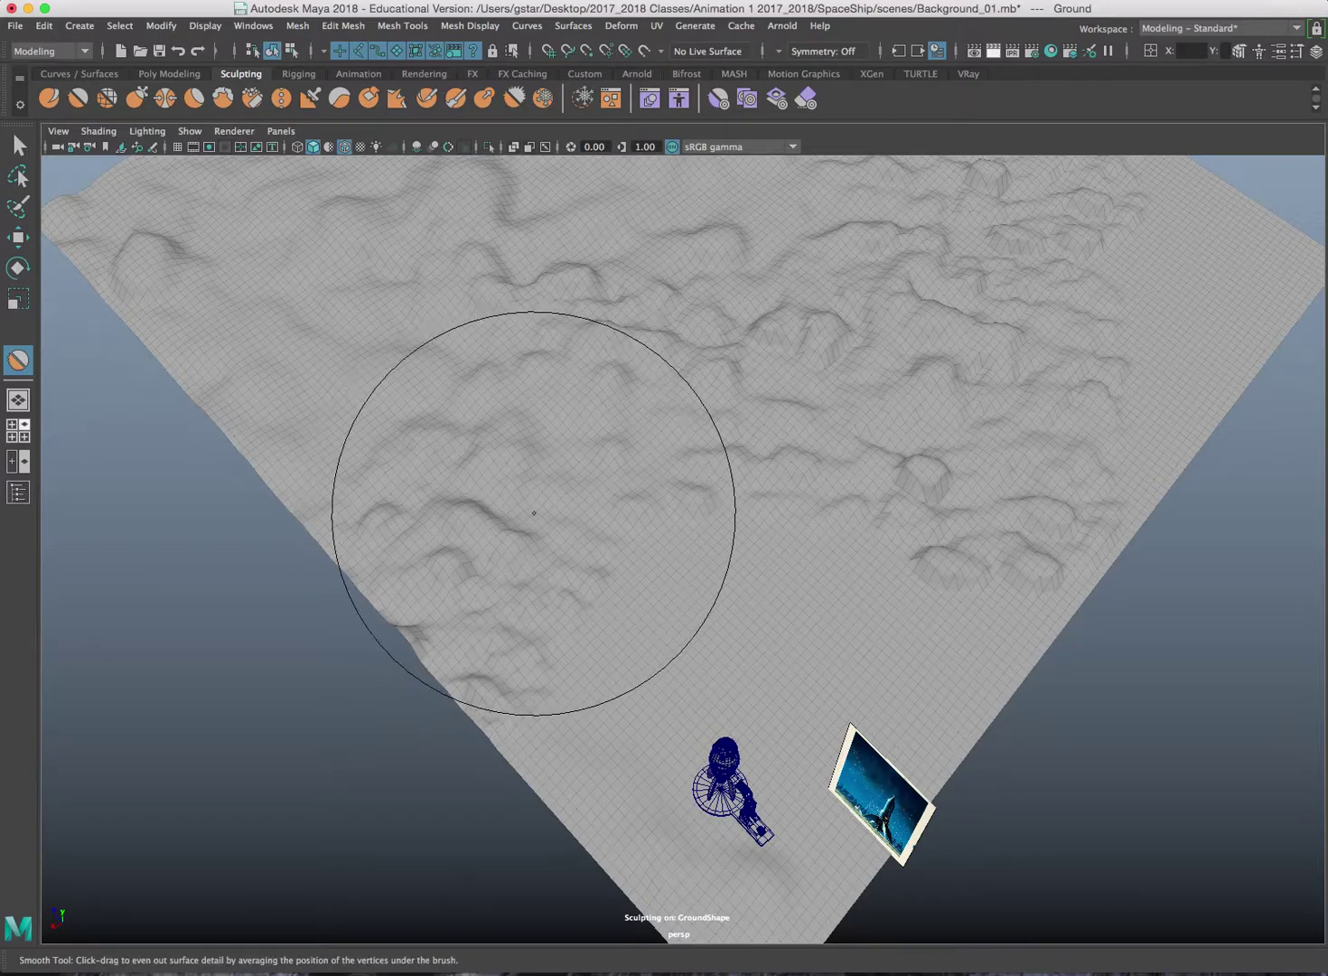
{"action": "left_click", "coordinate": [484, 675]}
{"action": "mouse_move", "coordinate": [903, 406]}
{"action": "left_mouse_down"}
{"action": "mouse_move", "coordinate": [972, 488]}
{"action": "mouse_move", "coordinate": [951, 489]}
{"action": "mouse_move", "coordinate": [883, 376]}
{"action": "mouse_move", "coordinate": [813, 344]}
{"action": "left_mouse_up"}
- Soften the hills near the reference image with a resized Smooth brush in the perspective view while keeping the RocketCam view visible
{"action": "key", "text": "space"}
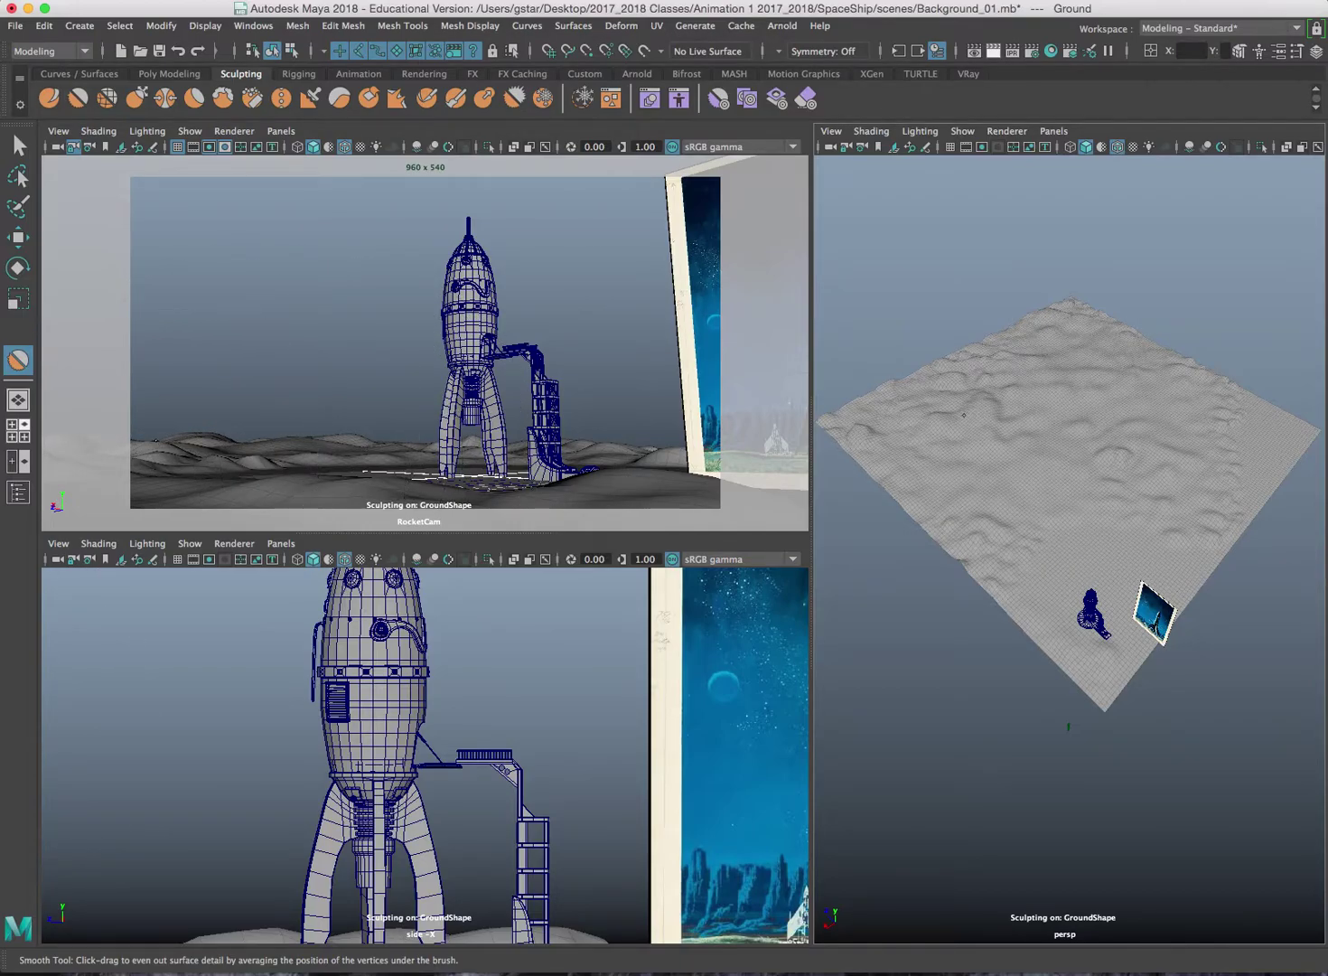
{"action": "key", "text": "b"}
{"action": "left_click_drag", "start_coordinate": [1022, 510], "coordinate": [1009, 510]}
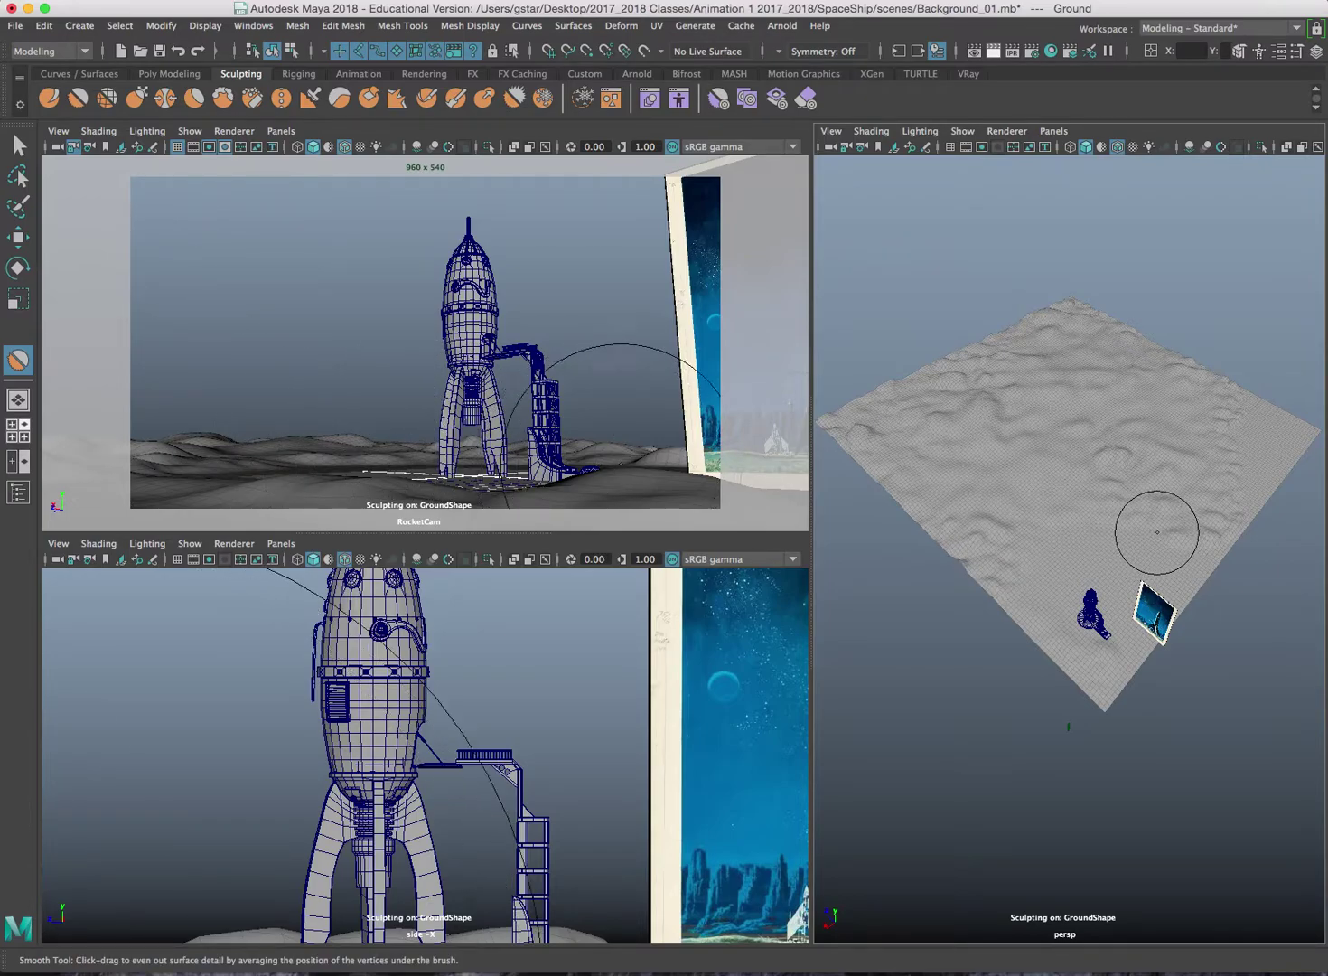
{"action": "mouse_move", "coordinate": [1157, 532]}
{"action": "left_mouse_down"}
{"action": "mouse_move", "coordinate": [1185, 540]}
{"action": "mouse_move", "coordinate": [1201, 523]}
{"action": "left_mouse_up"}
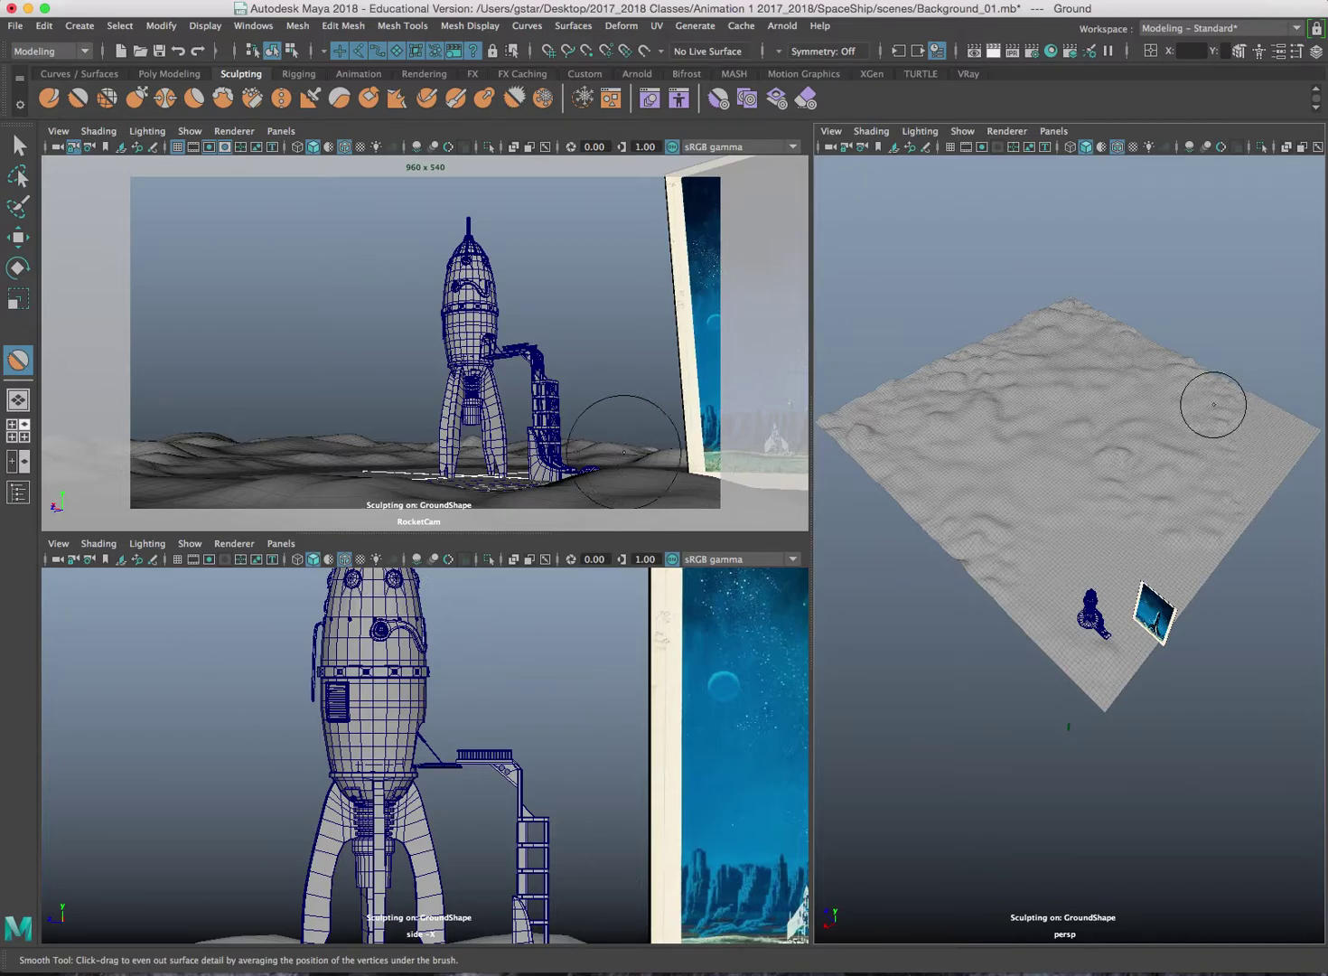
- Adjust the Smooth brush size and soften the remaining rough hills along the far edge and the side opposite the reference image
{"action": "key", "text": "b"}
{"action": "left_click_drag", "start_coordinate": [1141, 419], "coordinate": [1174, 413]}
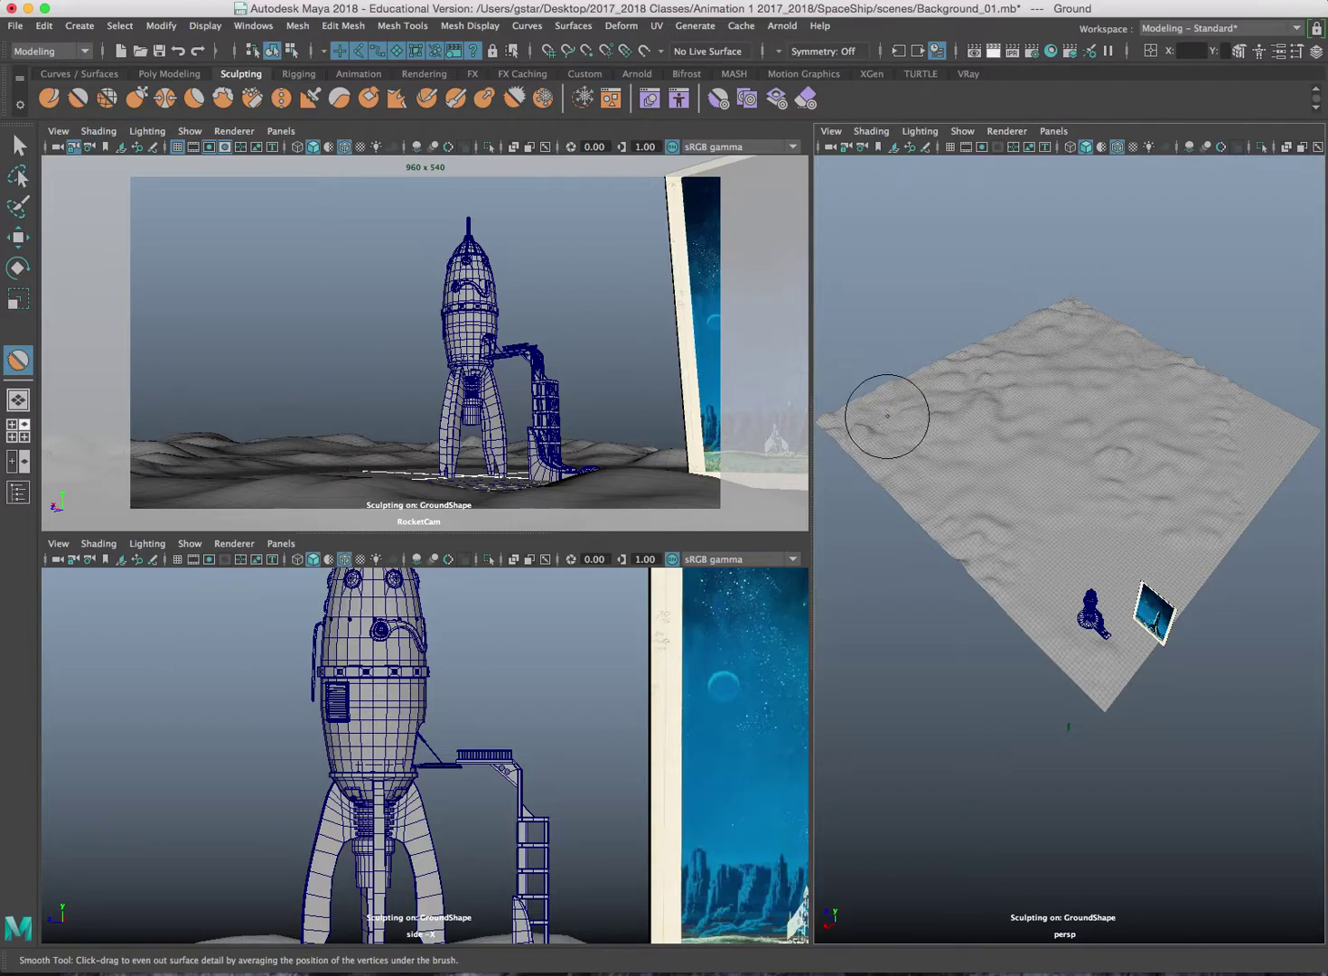
{"action": "key", "text": "b"}
{"action": "left_click_drag", "start_coordinate": [994, 421], "coordinate": [1007, 411]}
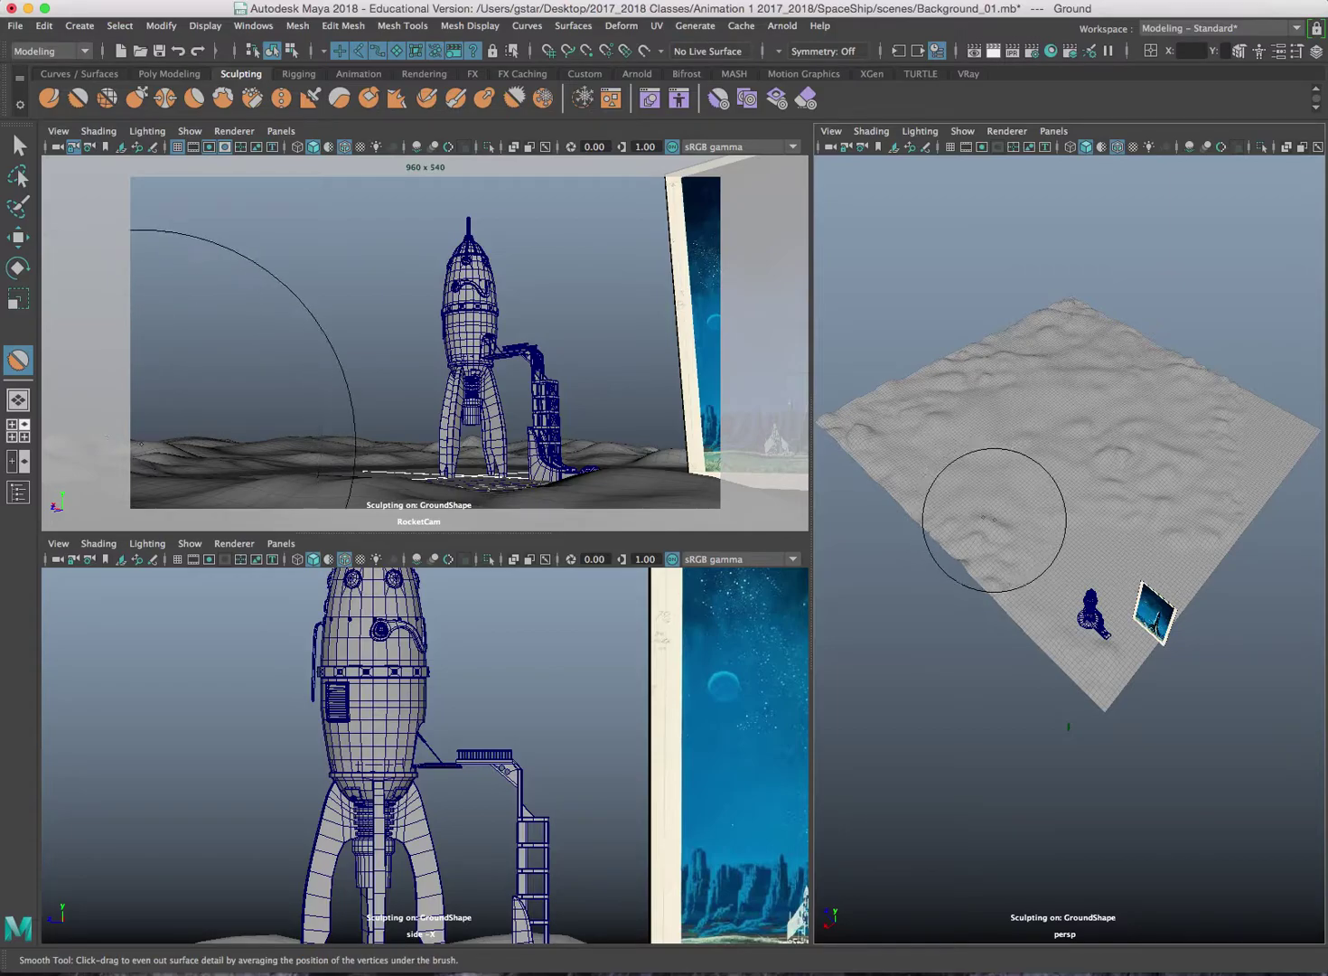
{"action": "left_click_drag", "start_coordinate": [993, 504], "coordinate": [940, 466]}
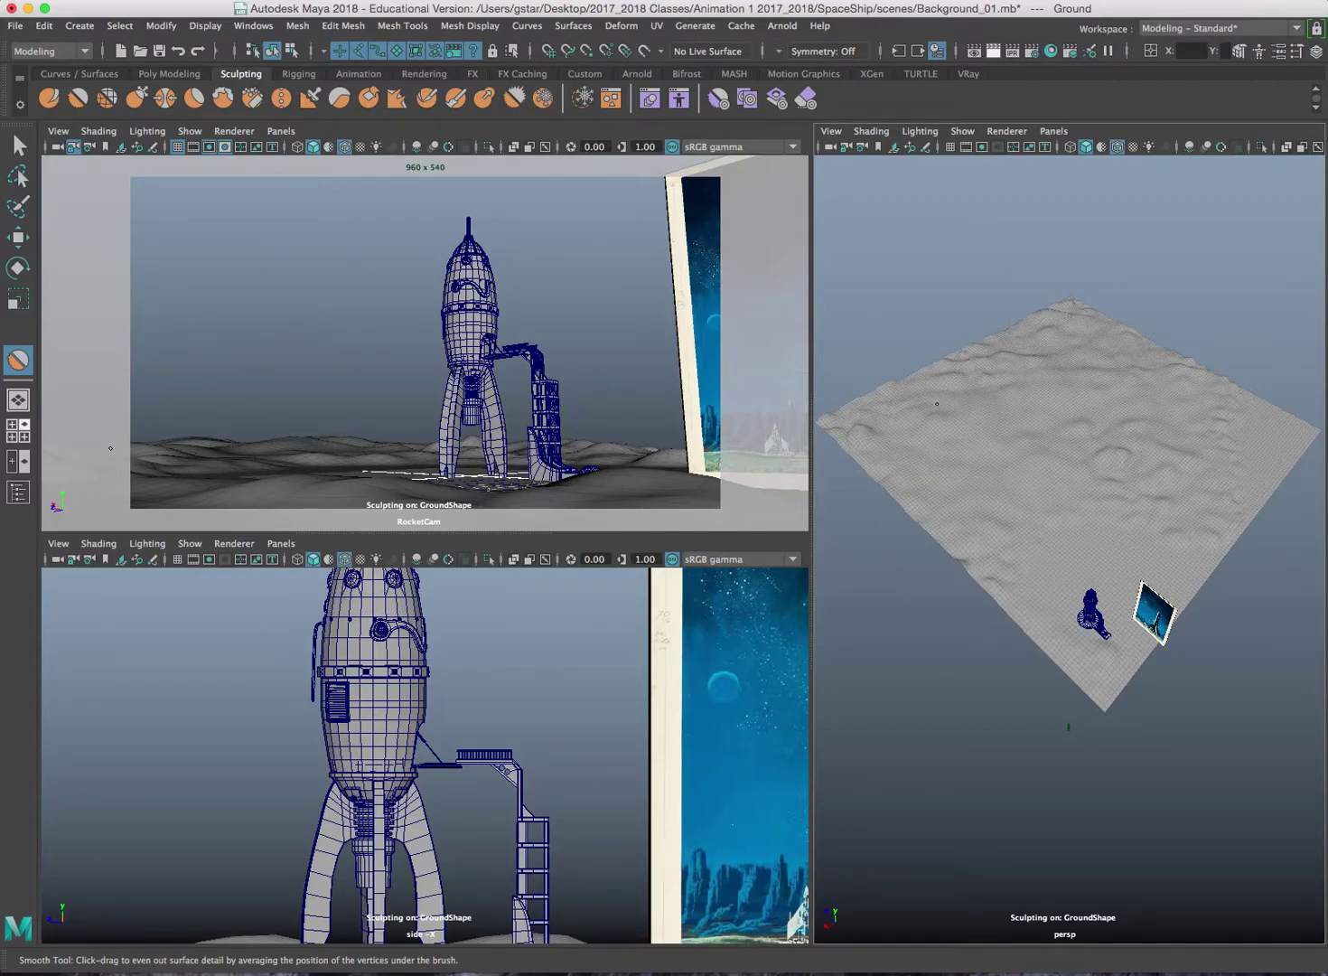
{"action": "left_click_drag", "start_coordinate": [1066, 487], "coordinate": [1096, 462]}
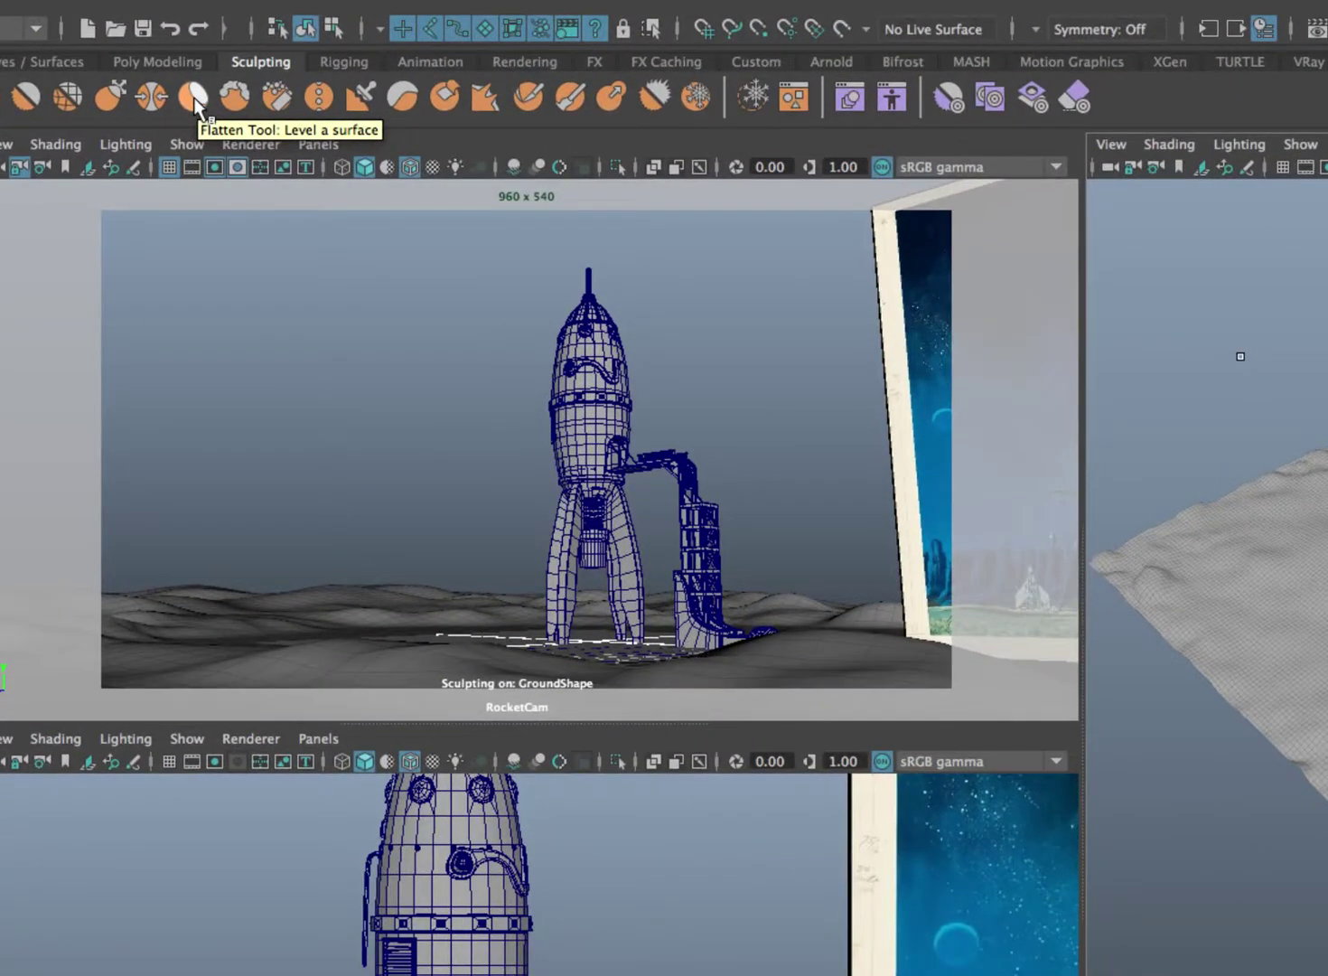
- Choose the Flatten Tool and reduce its brush to about the width of a single hill for the terrain behind the rocket
{"action": "left_click", "coordinate": [193, 98]}
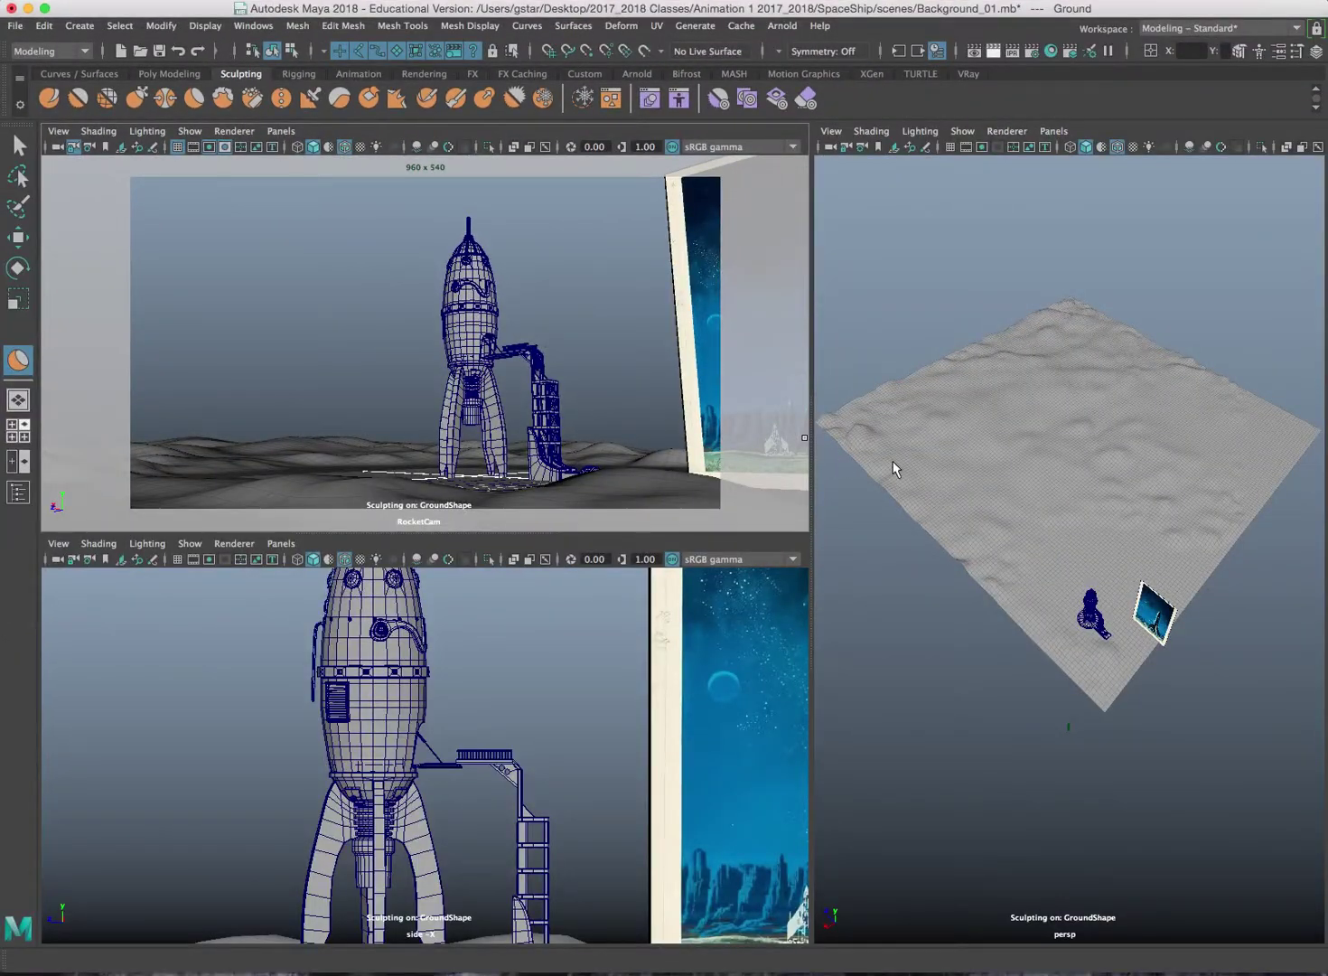
{"action": "left_click_drag", "start_coordinate": [1039, 470], "coordinate": [1037, 451], "text": "alt"}
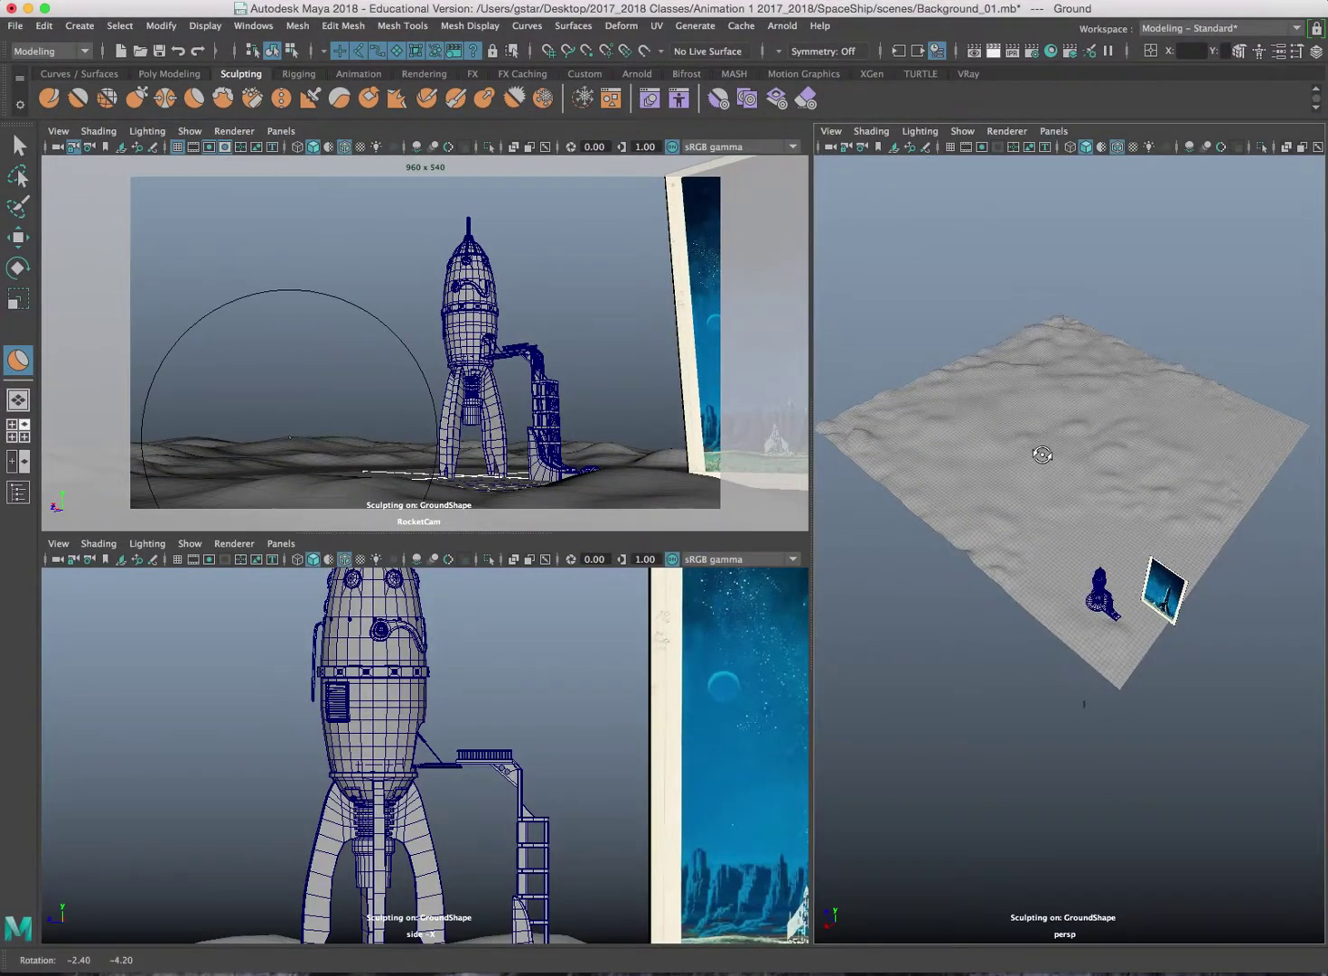
{"action": "scroll", "coordinate": [1038, 450], "scroll_direction": "up", "scroll_amount": 5}
{"action": "scroll", "coordinate": [1044, 442], "scroll_direction": "down", "scroll_amount": 3}
{"action": "middle_click_drag", "start_coordinate": [1043, 442], "coordinate": [1052, 446], "text": "alt"}
{"action": "mouse_move", "coordinate": [1051, 446]}
{"action": "left_mouse_down", "text": "alt"}
{"action": "mouse_move", "coordinate": [1052, 394]}
{"action": "mouse_move", "coordinate": [1066, 400]}
{"action": "mouse_move", "coordinate": [1037, 415]}
{"action": "left_mouse_up", "text": "alt"}
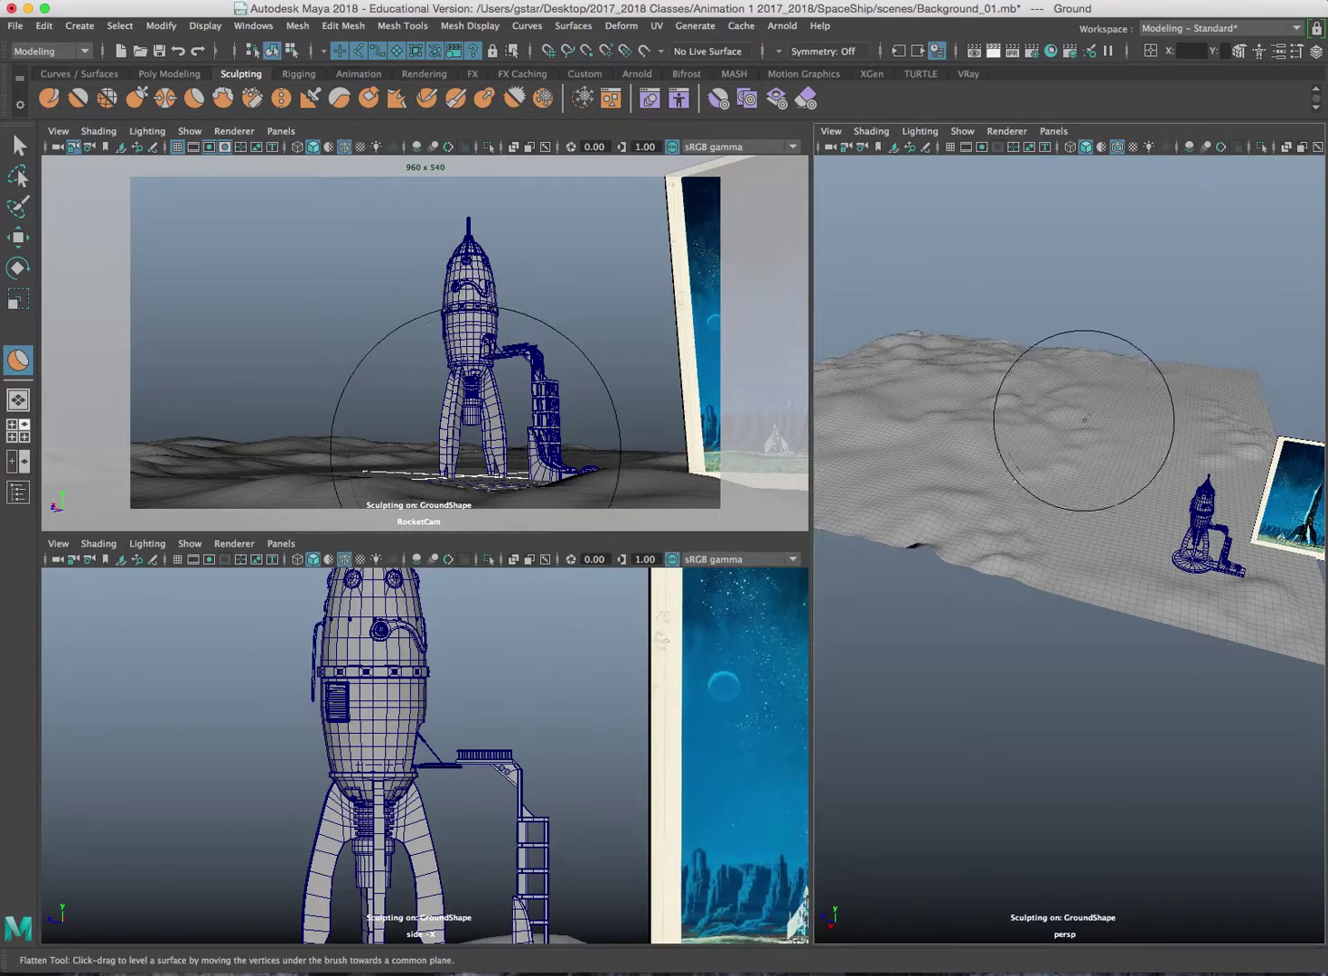
{"action": "middle_click_drag", "start_coordinate": [1028, 400], "coordinate": [1099, 413], "text": "alt"}
{"action": "mouse_move", "coordinate": [1081, 401]}
{"action": "left_mouse_down", "text": "alt"}
{"action": "mouse_move", "coordinate": [1141, 414]}
{"action": "mouse_move", "coordinate": [1184, 407]}
{"action": "mouse_move", "coordinate": [1165, 421]}
{"action": "left_mouse_up", "text": "alt"}
{"action": "key", "text": "b"}
{"action": "left_click_drag", "start_coordinate": [980, 433], "coordinate": [929, 433]}
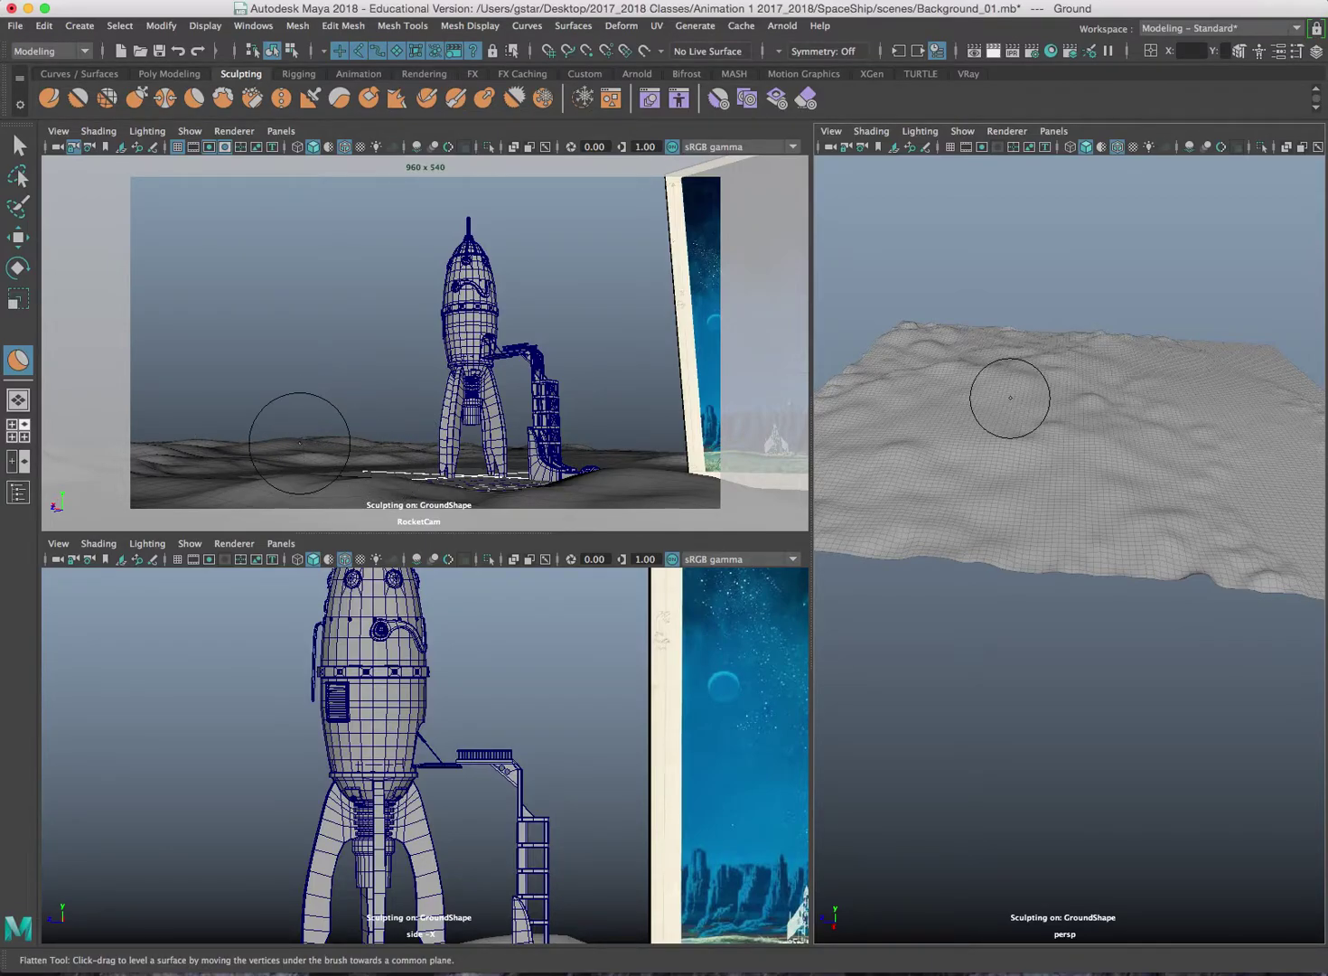
- In an enlarged RocketCam view, move the reference image plane into the frame and rotate it about 122° in Y to face the camera
{"action": "key", "text": "space"}
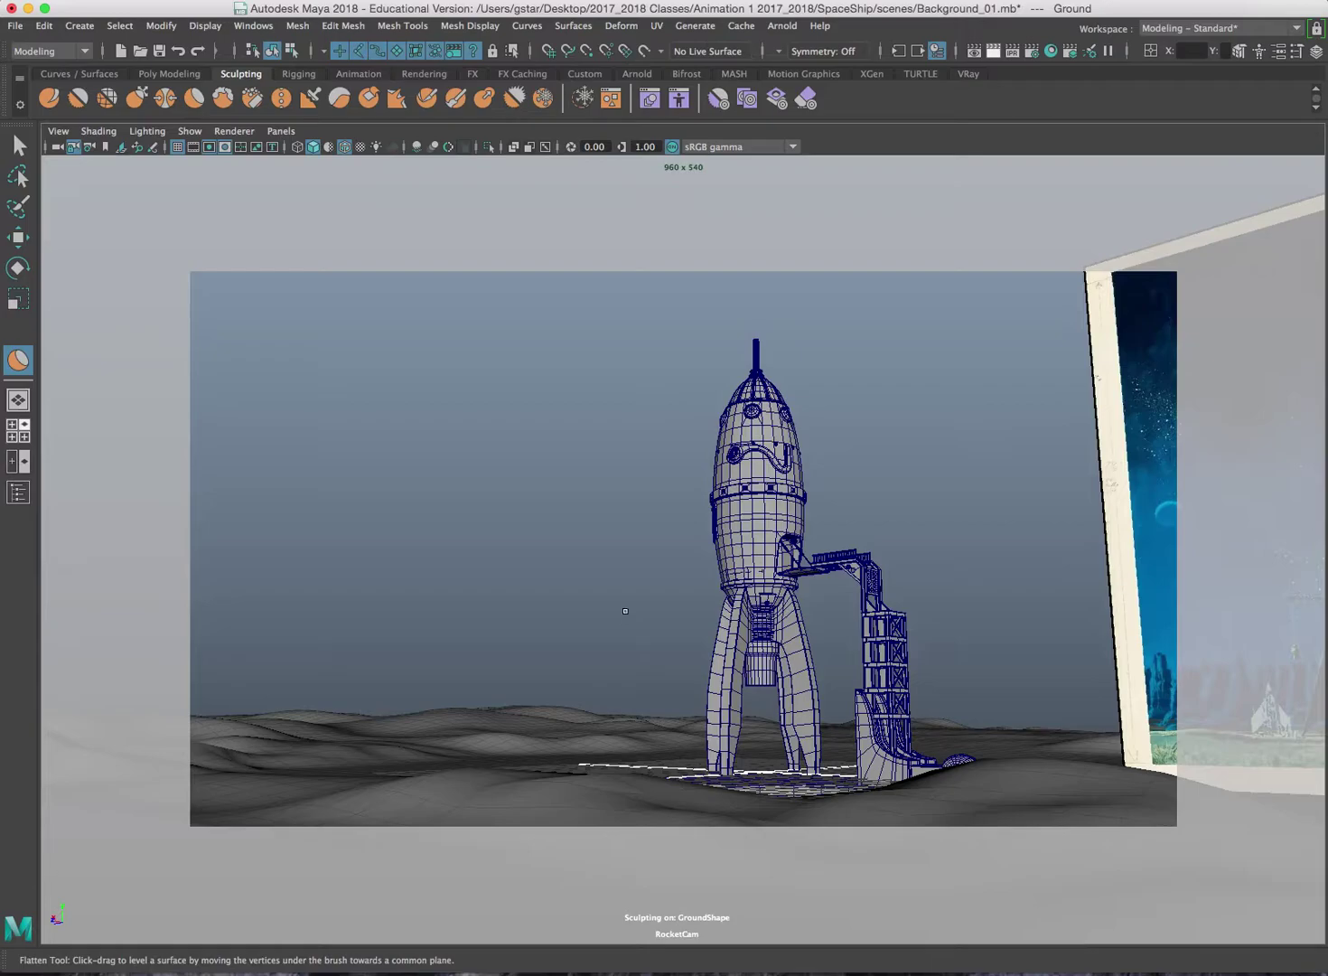
{"action": "key", "text": "w"}
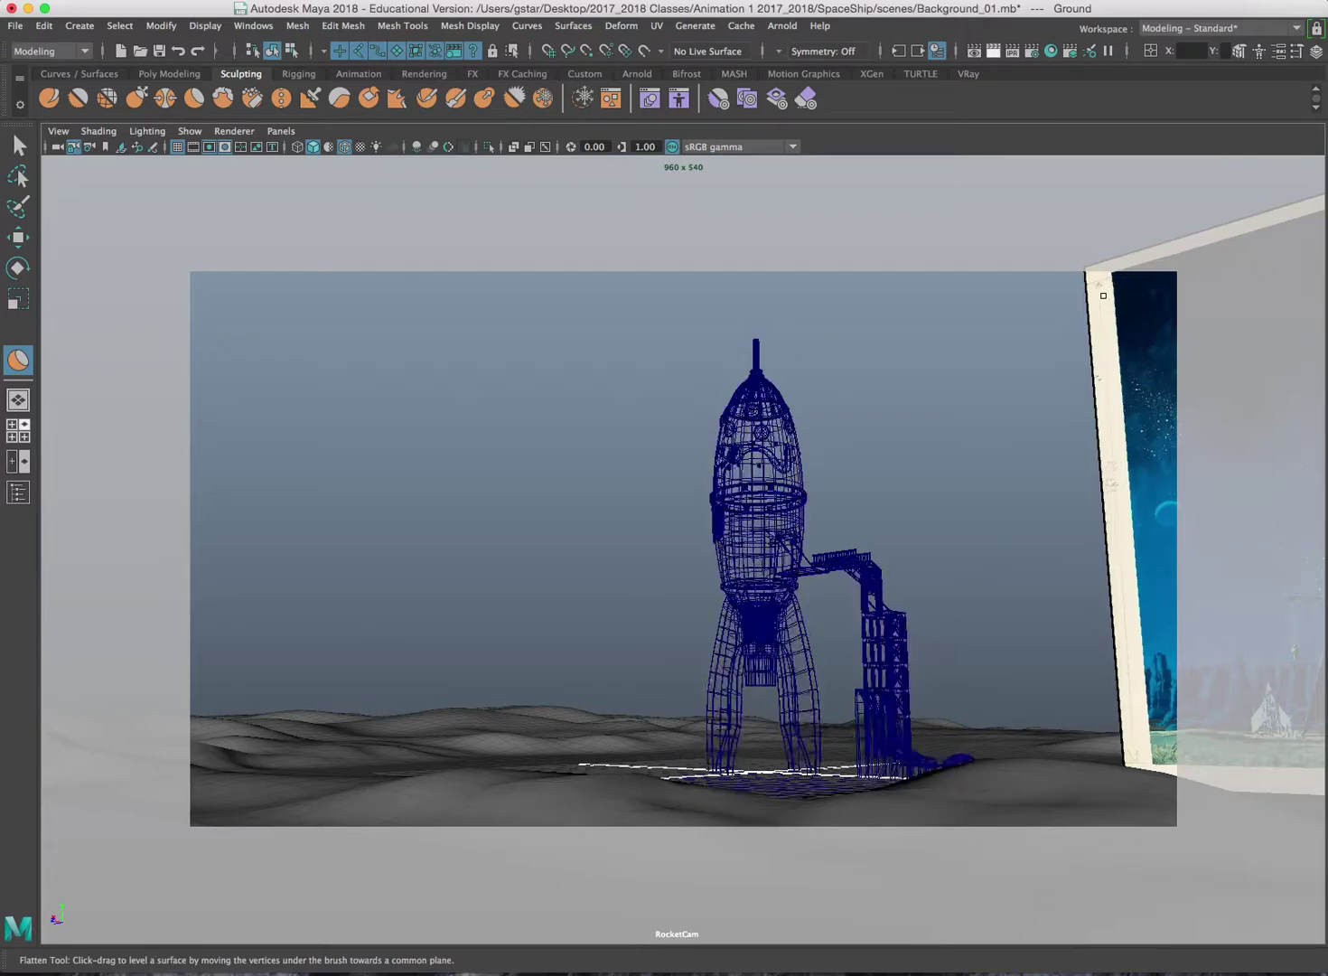
{"action": "left_click", "coordinate": [1138, 332]}
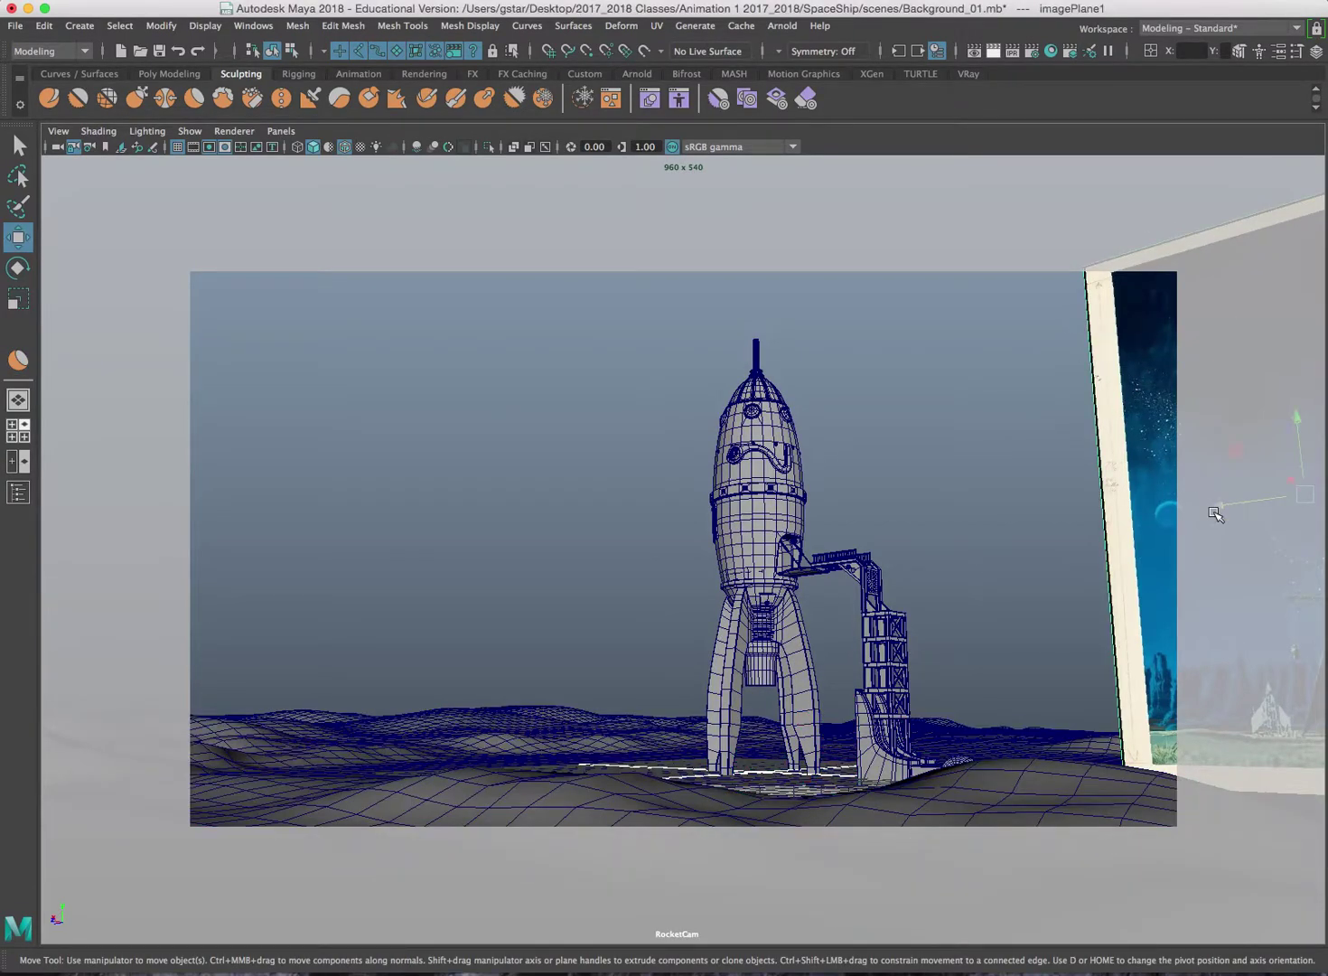
{"action": "left_click_drag", "start_coordinate": [1216, 514], "coordinate": [1092, 514]}
{"action": "key", "text": "e"}
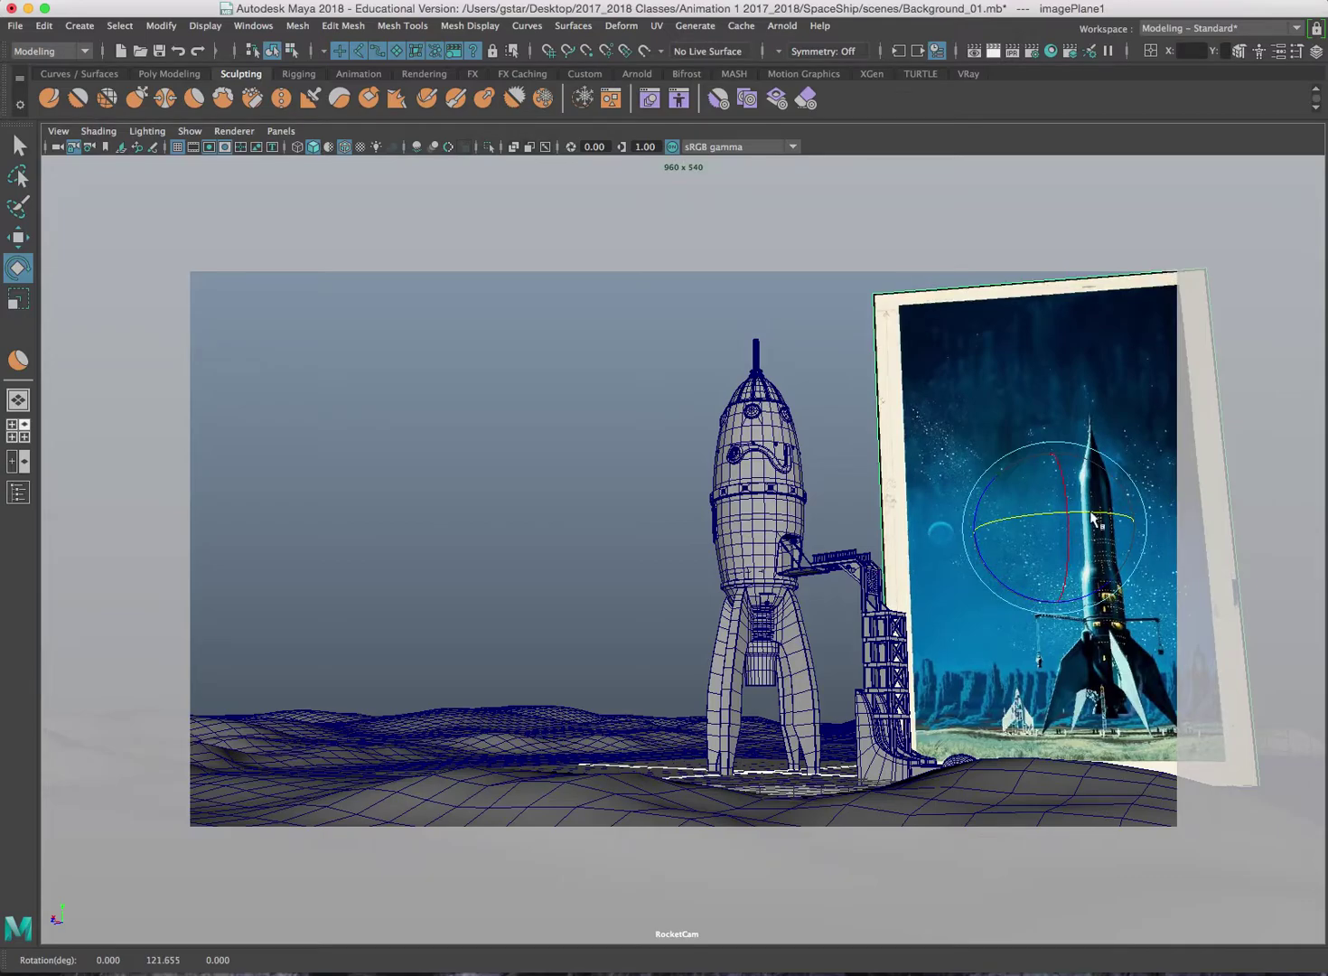
- Enlarge the reference image plane and move it beside the rocket, opposite the launch gantry, to about (22.2, 9.5, -4.3) cm
{"action": "key", "text": "w"}
{"action": "left_click_drag", "start_coordinate": [1054, 535], "coordinate": [673, 411]}
{"action": "key", "text": "r"}
{"action": "key", "text": "w"}
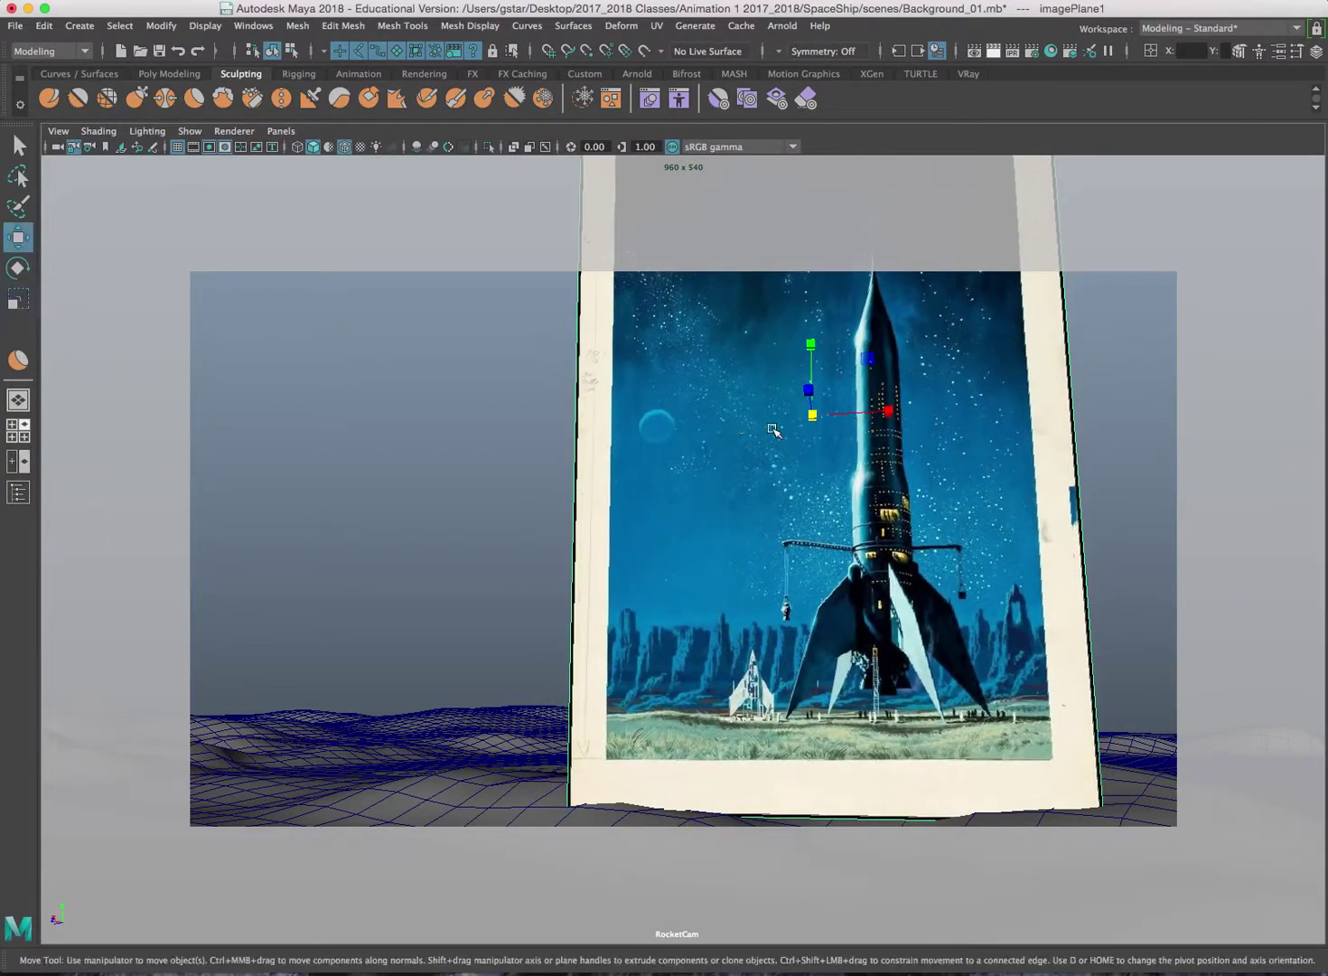
{"action": "left_click_drag", "start_coordinate": [810, 419], "coordinate": [434, 414]}
{"action": "left_click_drag", "start_coordinate": [371, 434], "coordinate": [371, 437]}
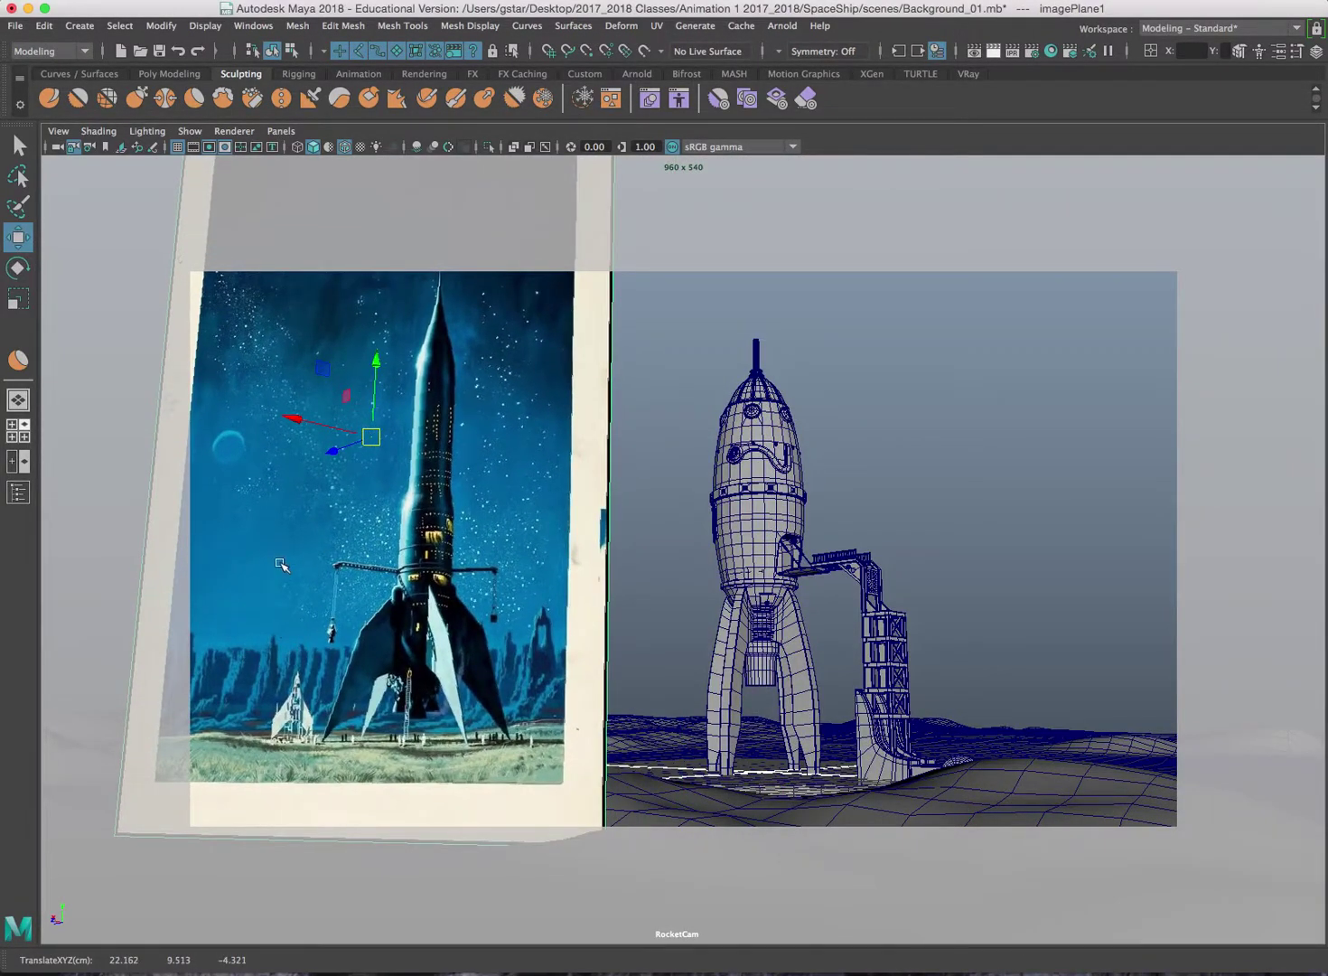